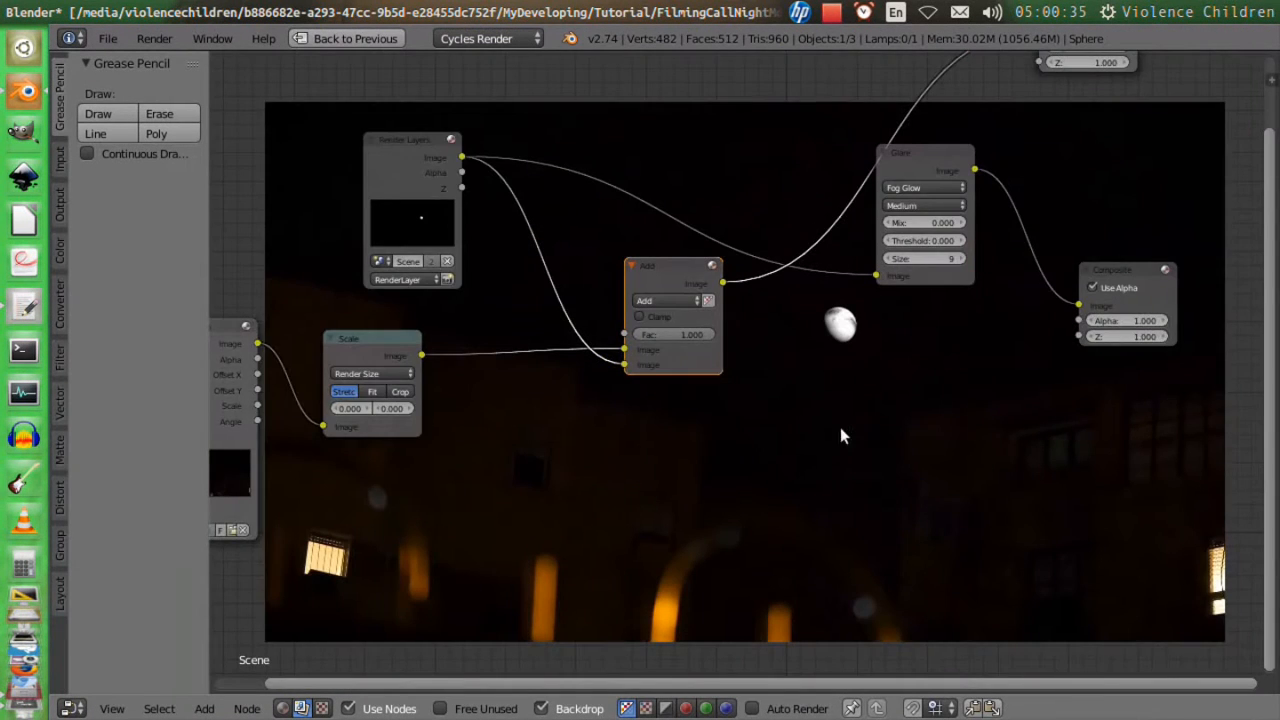
{"action": "middle_click_drag", "start_coordinate": [843, 434], "coordinate": [803, 380]}
{"action": "scroll", "coordinate": [781, 313], "scroll_direction": "down", "scroll_amount": 2}
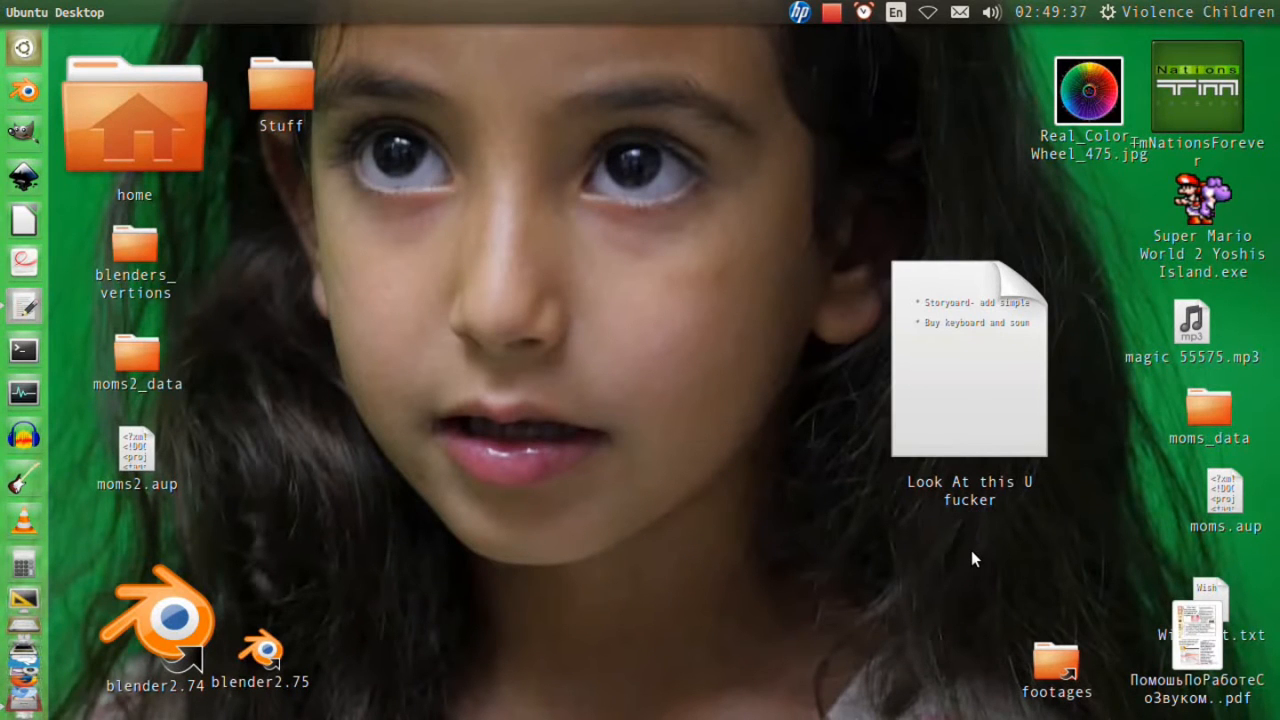
Open venus_venera.jpg from the Planets folder in GIMP Image Editor.
{"action": "mouse_move", "coordinate": [1, 717]}
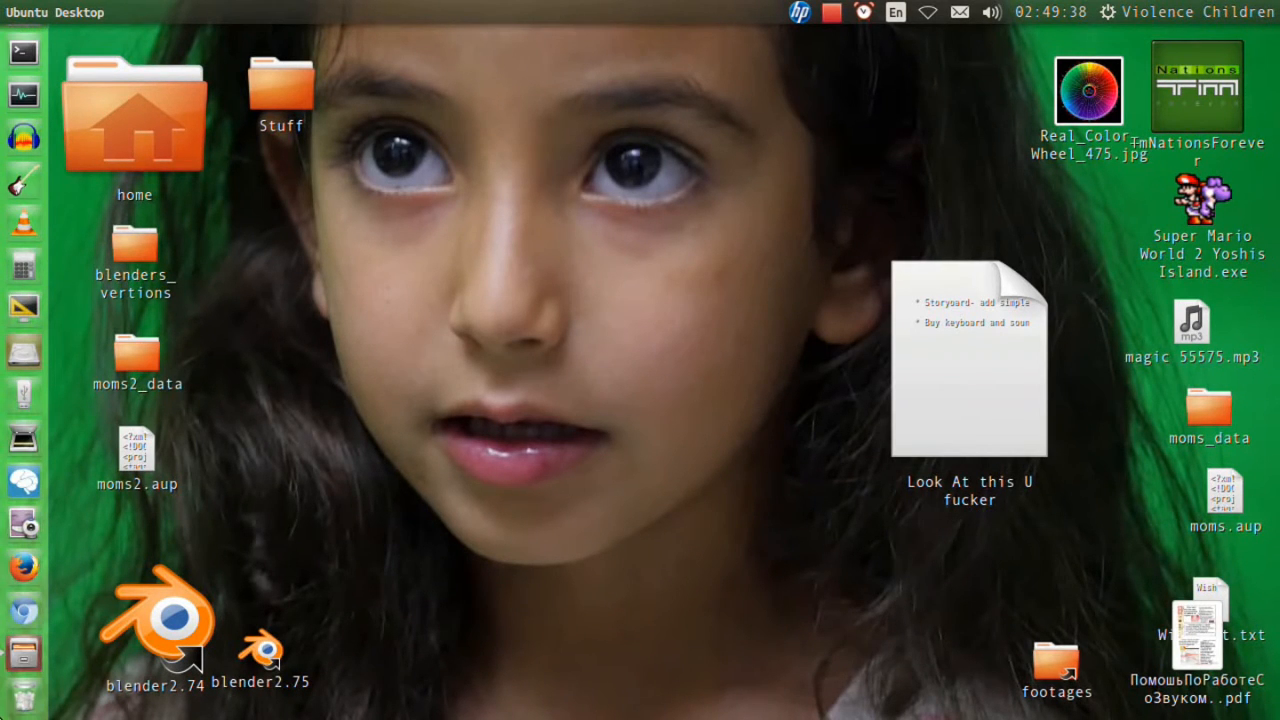
{"action": "left_click", "coordinate": [27, 643]}
{"action": "right_click", "coordinate": [472, 197]}
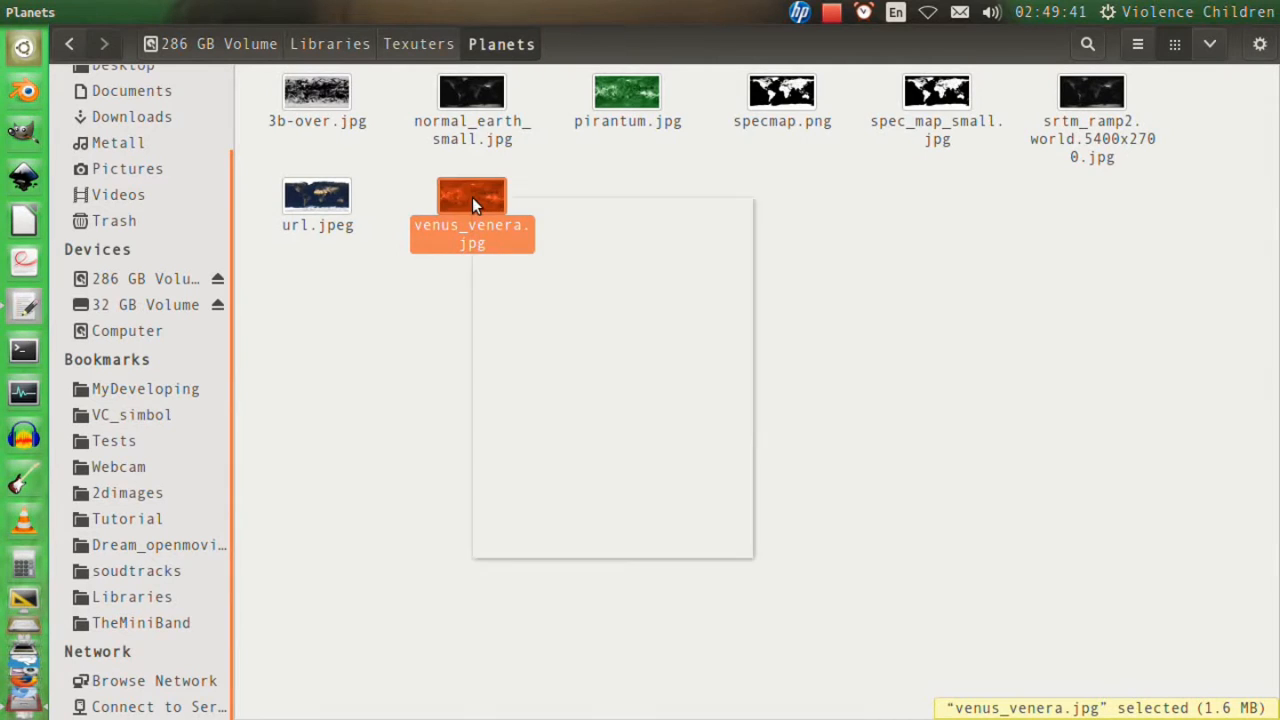
{"action": "mouse_move", "coordinate": [490, 242]}
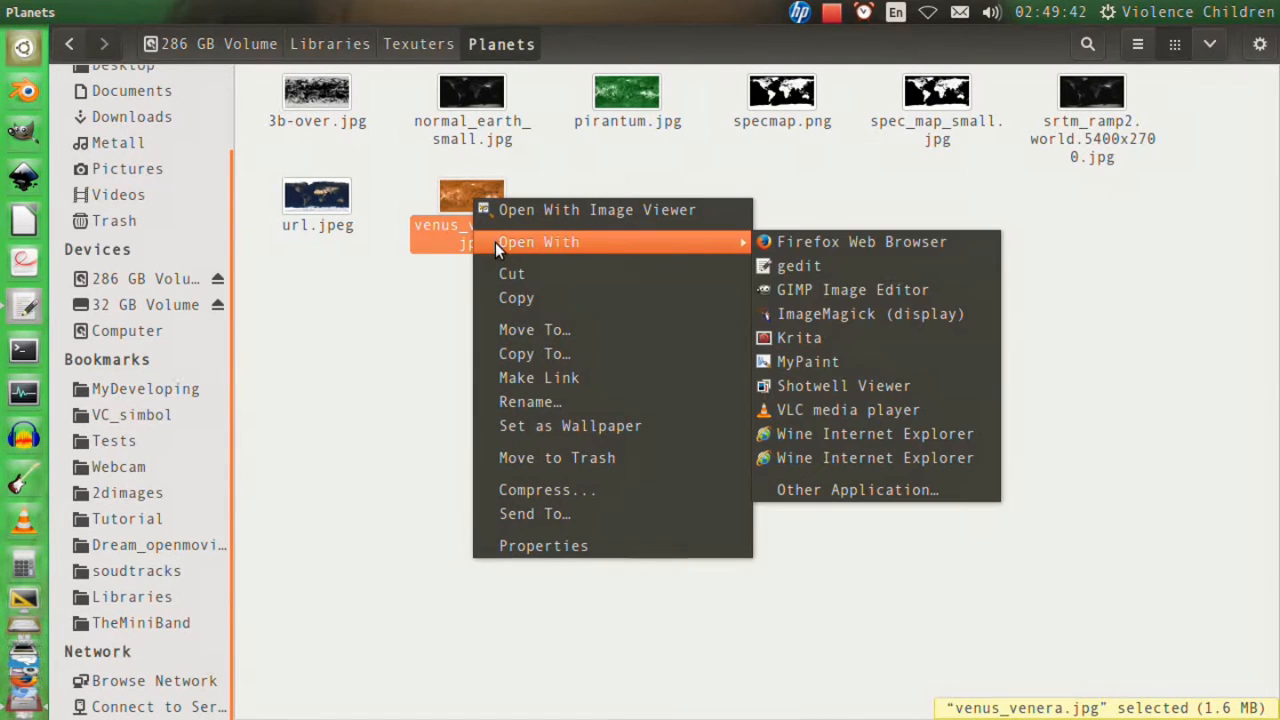
{"action": "left_click", "coordinate": [927, 289]}
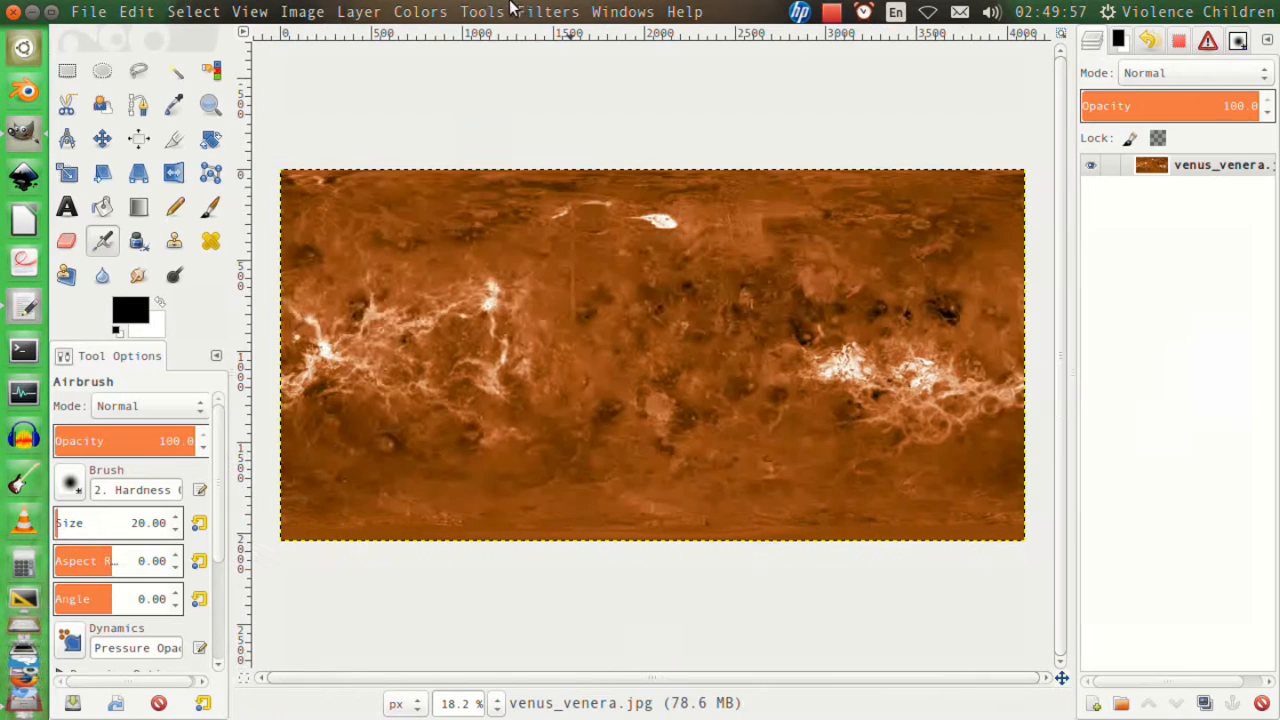
Desaturate the planet texture using the Luminosity shade of gray.
{"action": "left_click", "coordinate": [432, 10]}
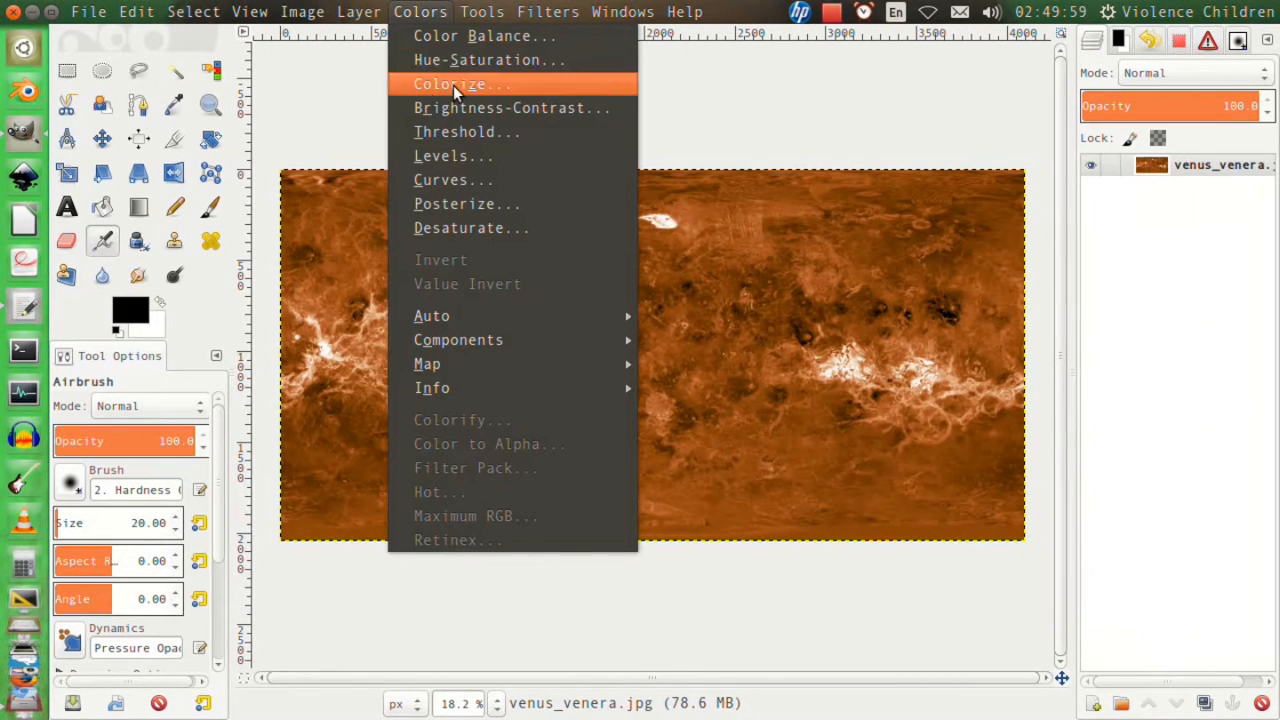
{"action": "left_click", "coordinate": [468, 228]}
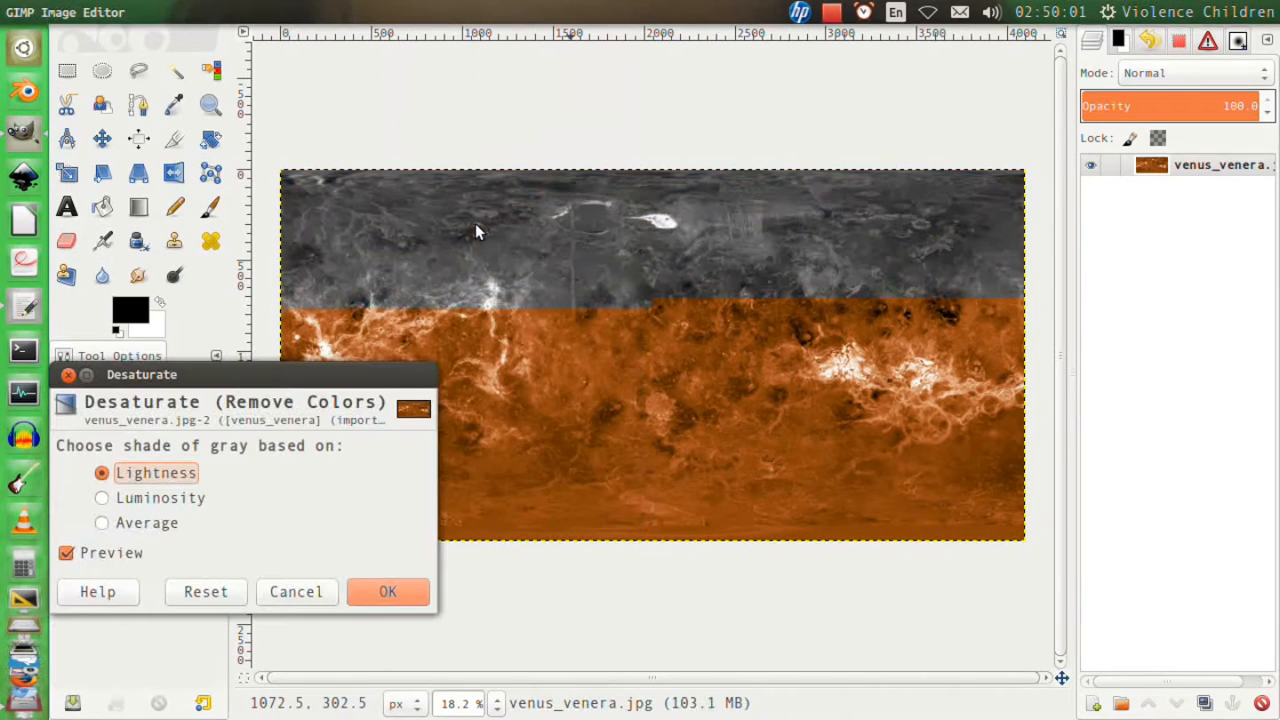
{"action": "left_click", "coordinate": [147, 524]}
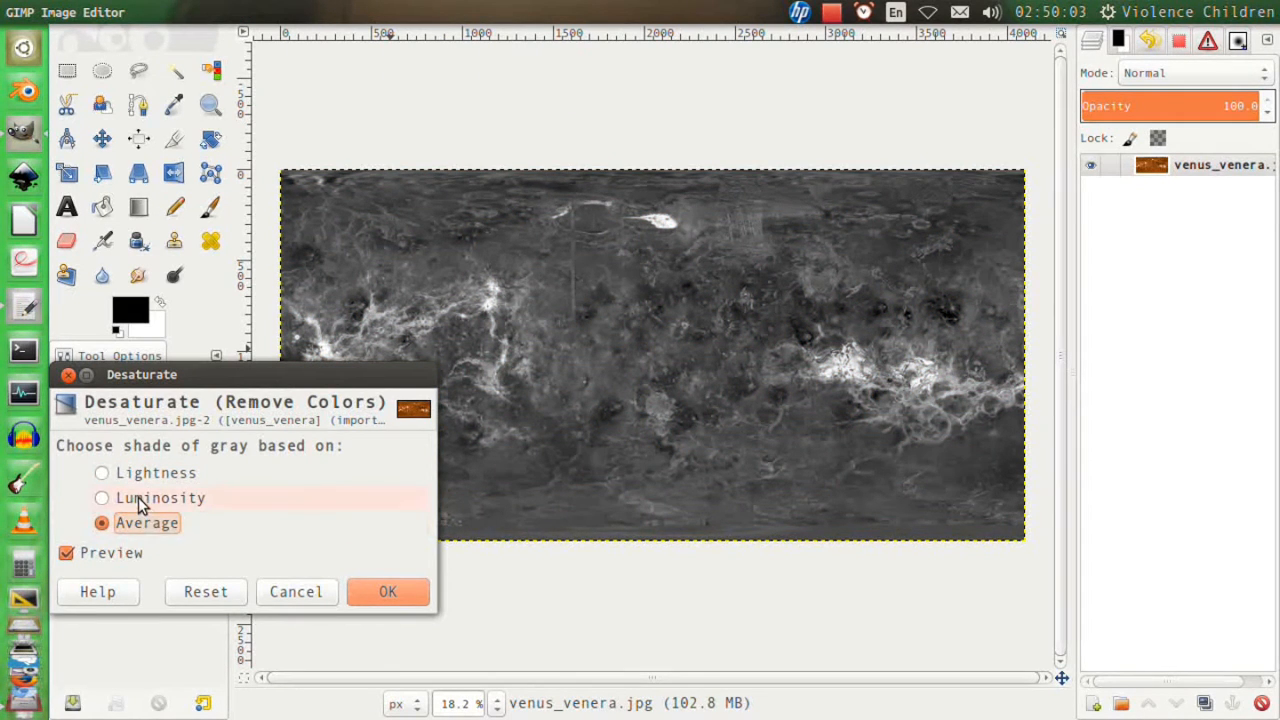
{"action": "left_click", "coordinate": [138, 497]}
{"action": "left_click", "coordinate": [387, 591]}
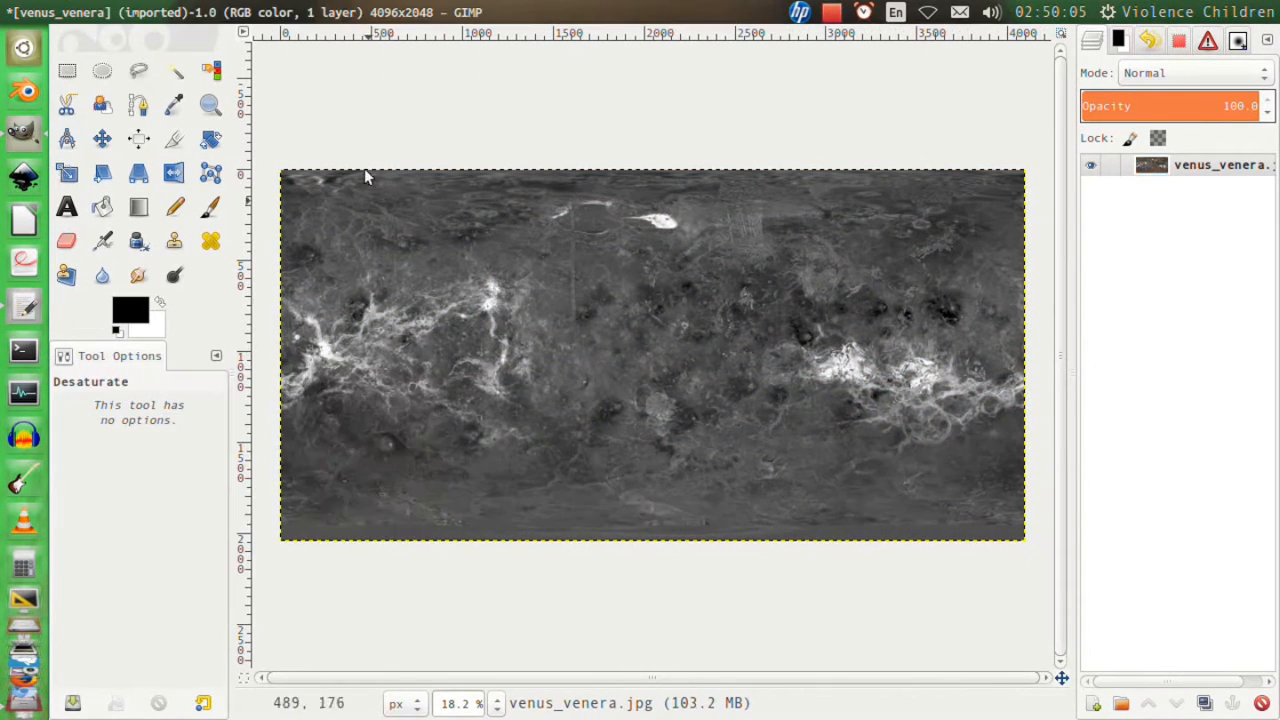
Brighten the gray texture with Levels, setting the input white point to 151 and the gamma to 1.35.
{"action": "mouse_move", "coordinate": [385, 7]}
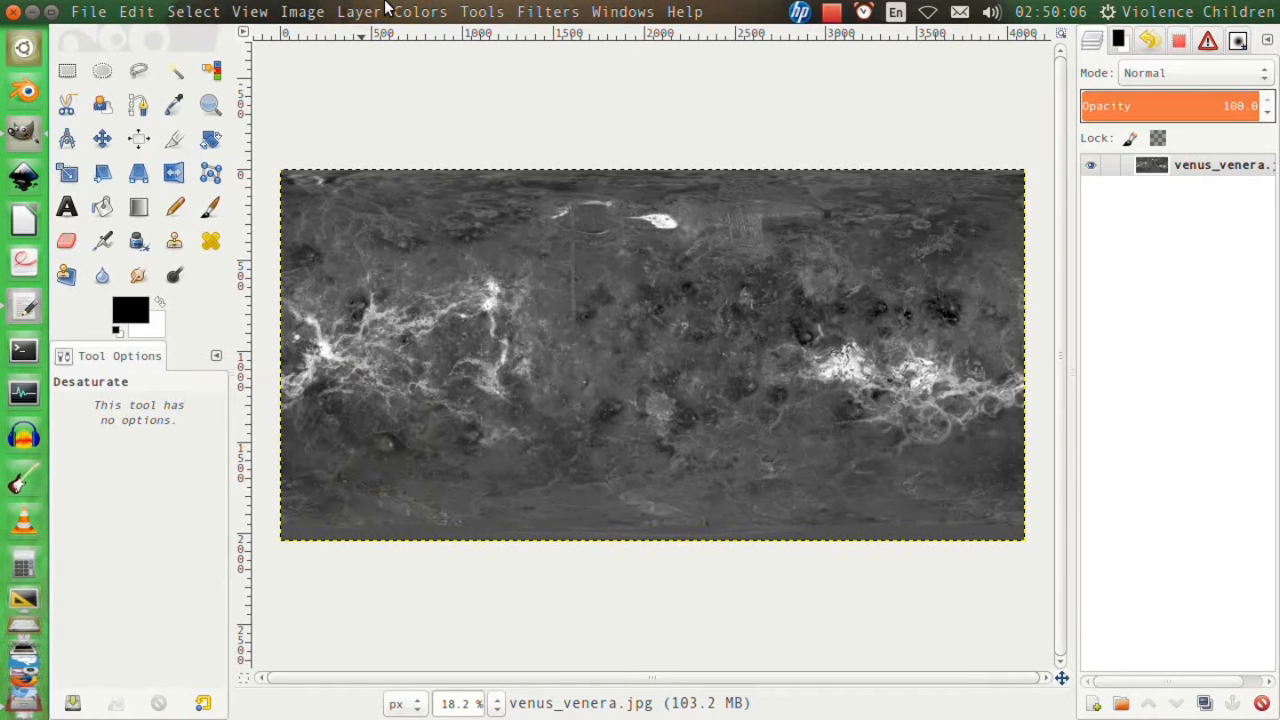
{"action": "left_click", "coordinate": [405, 10]}
{"action": "left_click", "coordinate": [449, 160]}
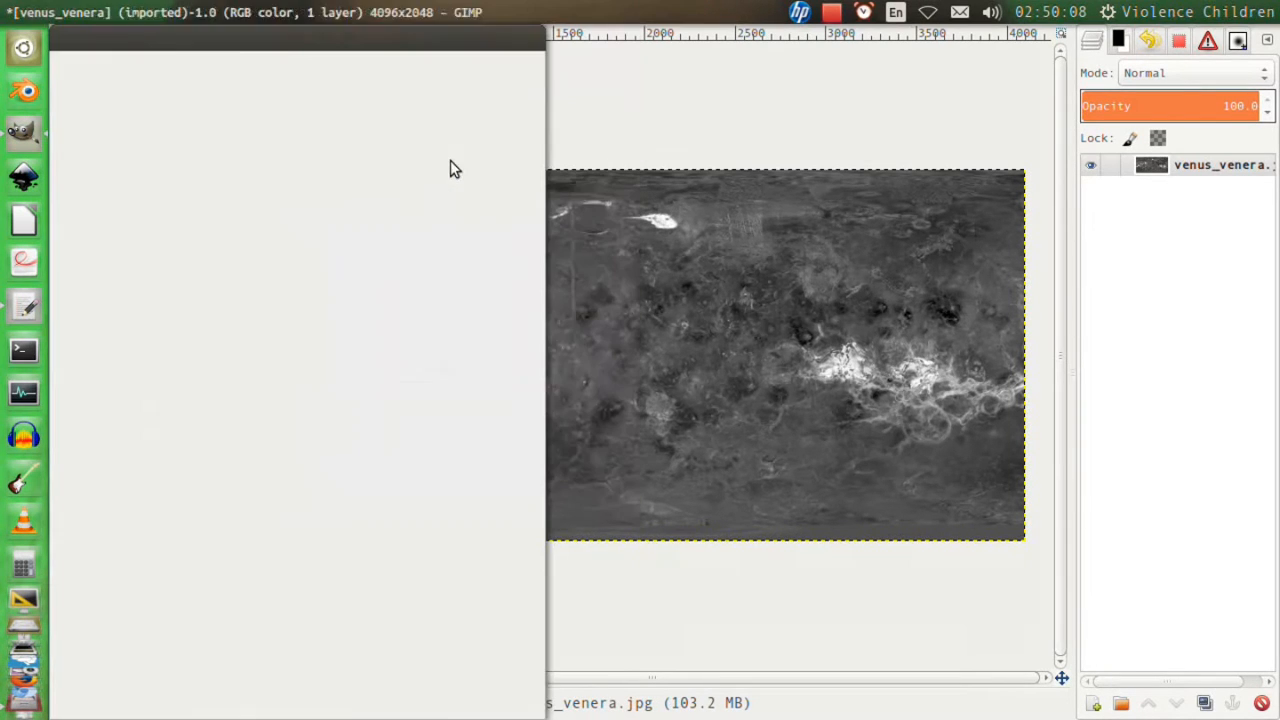
{"action": "left_click_drag", "start_coordinate": [377, 42], "coordinate": [256, 116]}
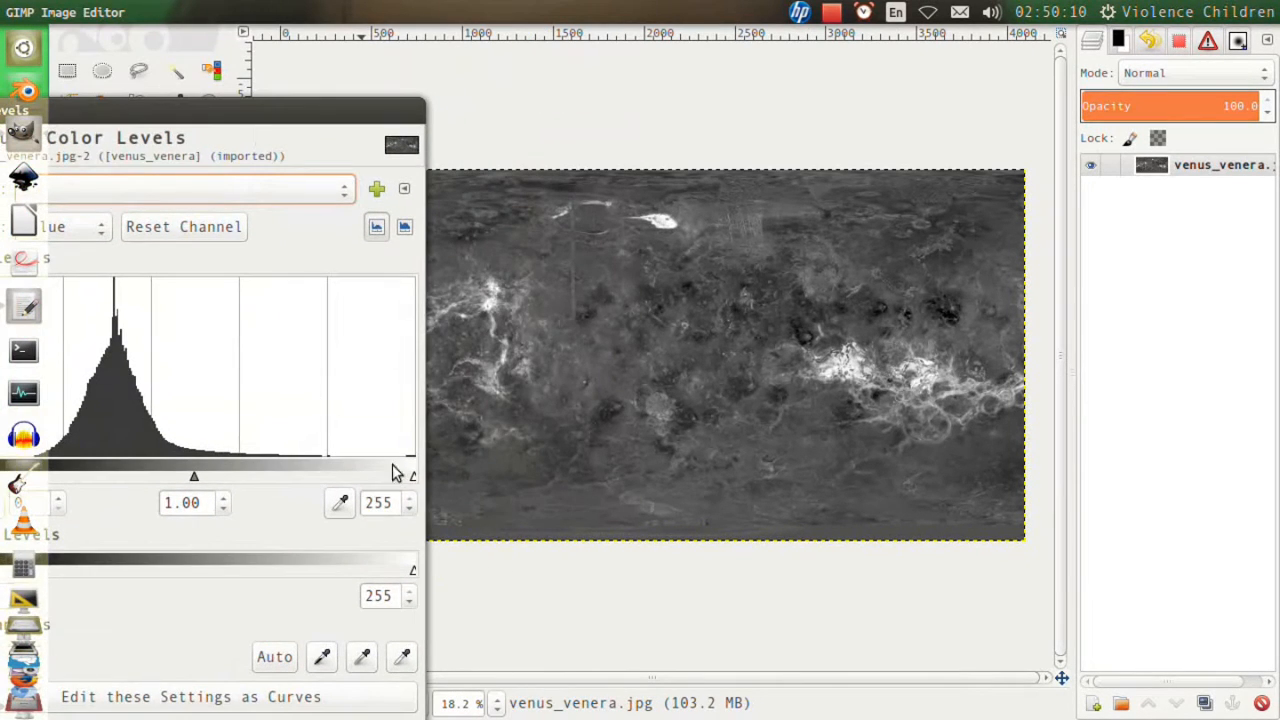
{"action": "left_click_drag", "start_coordinate": [413, 477], "coordinate": [236, 476]}
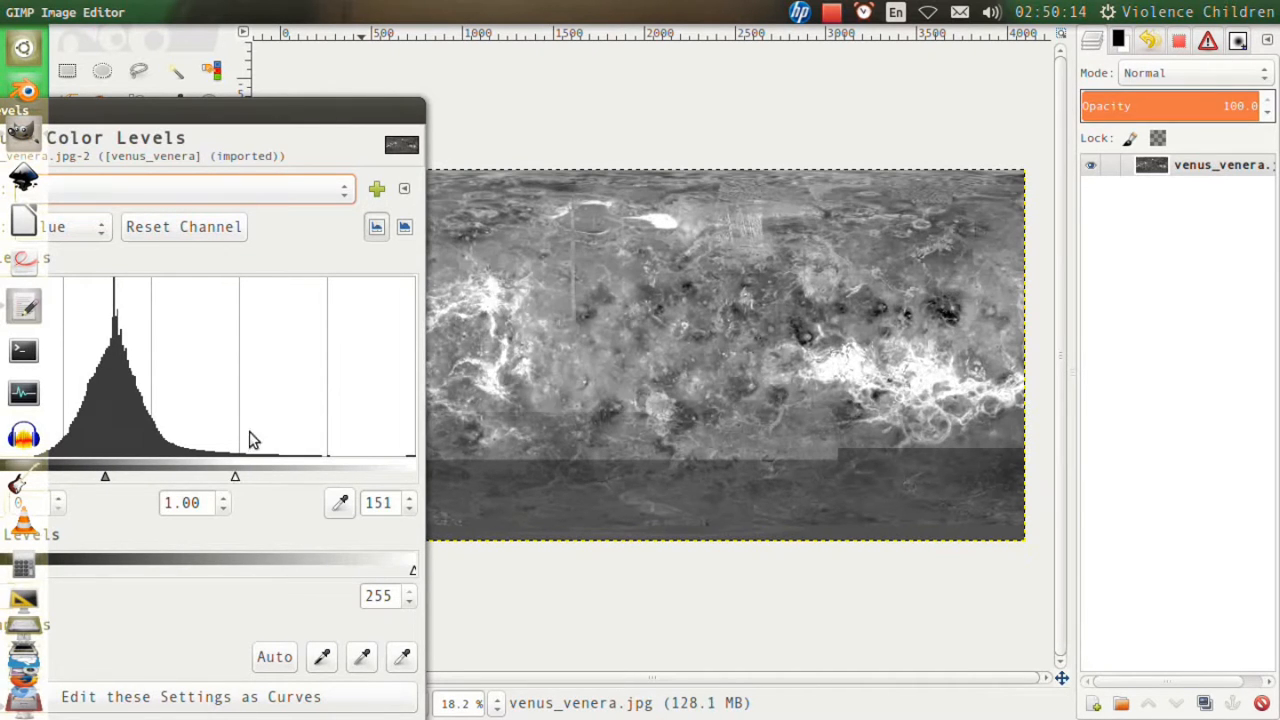
{"action": "left_click_drag", "start_coordinate": [242, 115], "coordinate": [335, 73]}
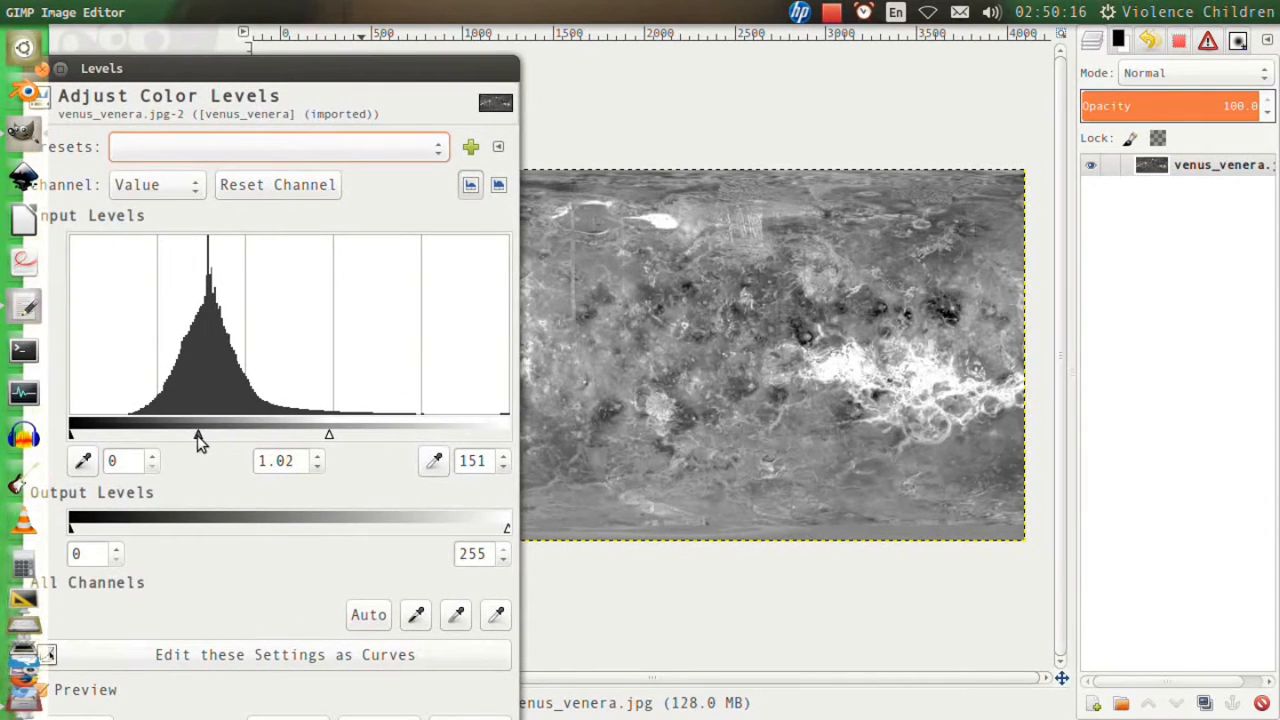
{"action": "mouse_move", "coordinate": [197, 437]}
{"action": "left_mouse_down"}
{"action": "mouse_move", "coordinate": [160, 436]}
{"action": "mouse_move", "coordinate": [181, 438]}
{"action": "left_mouse_up"}
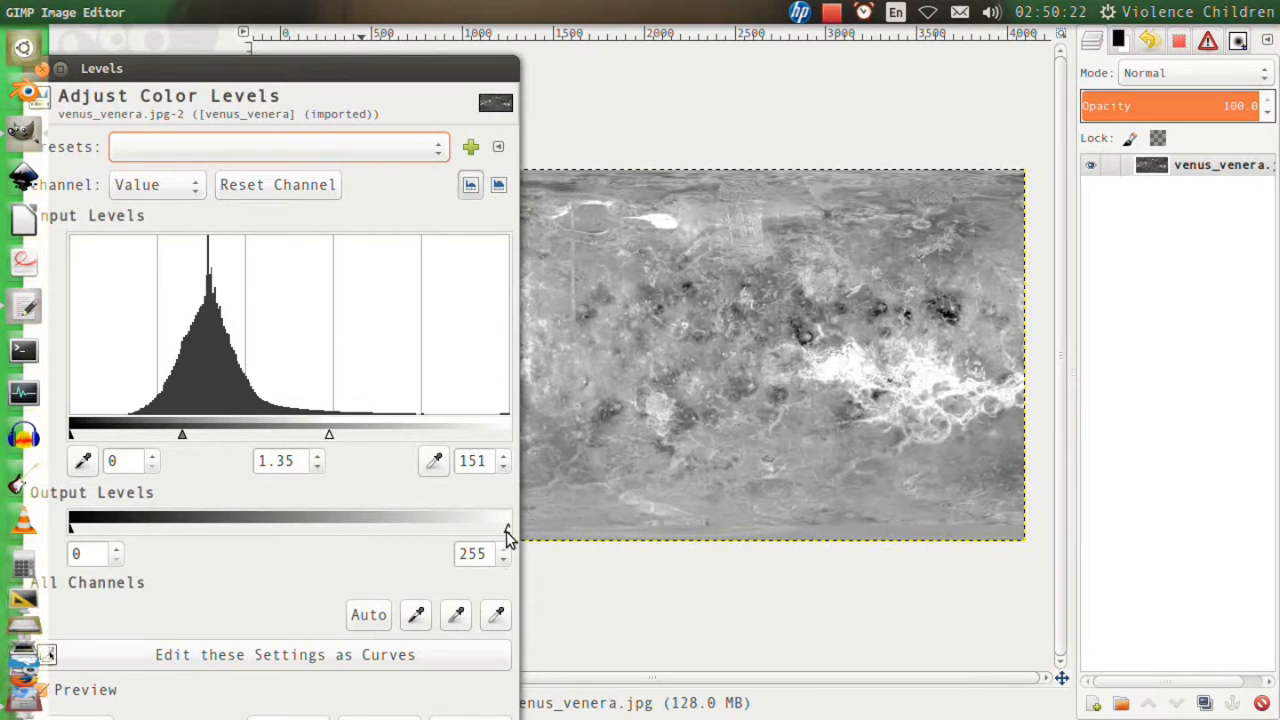
Raise the black output level to 59 and apply the levels adjustment.
{"action": "mouse_move", "coordinate": [507, 531]}
{"action": "left_mouse_down"}
{"action": "mouse_move", "coordinate": [470, 530]}
{"action": "mouse_move", "coordinate": [511, 532]}
{"action": "left_mouse_up"}
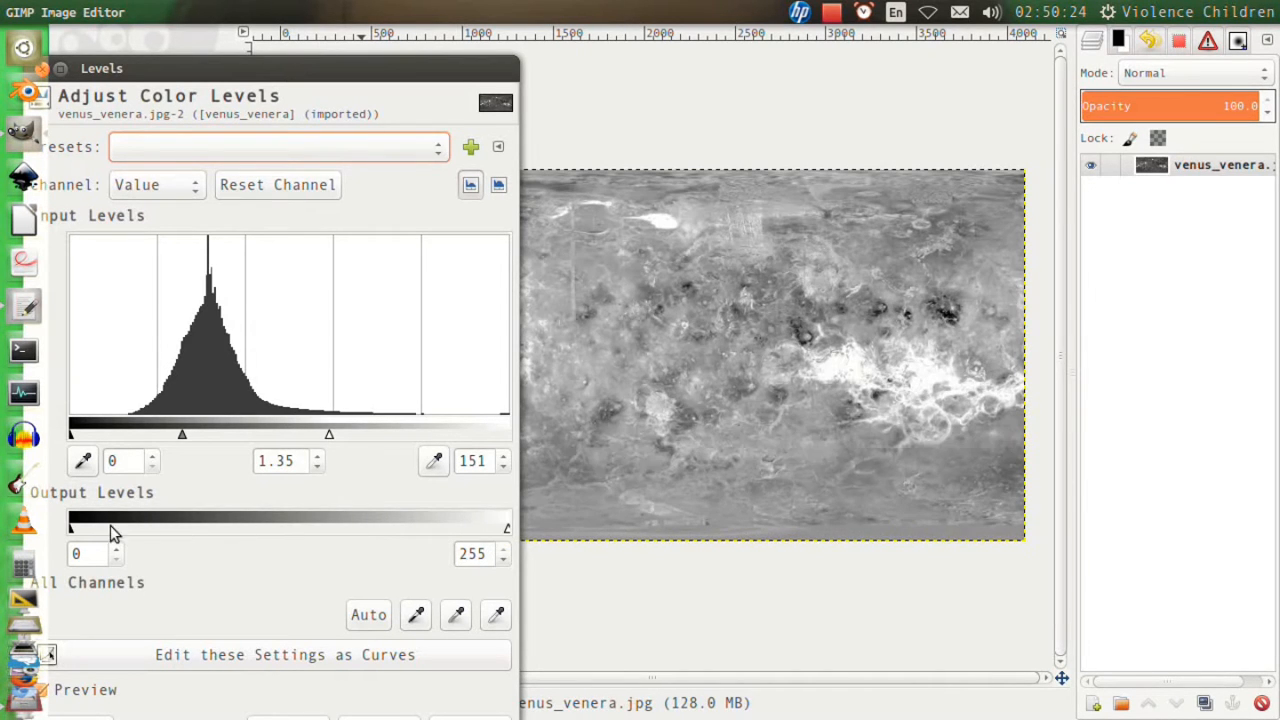
{"action": "left_click_drag", "start_coordinate": [72, 530], "coordinate": [169, 530]}
{"action": "double_click", "coordinate": [342, 68]}
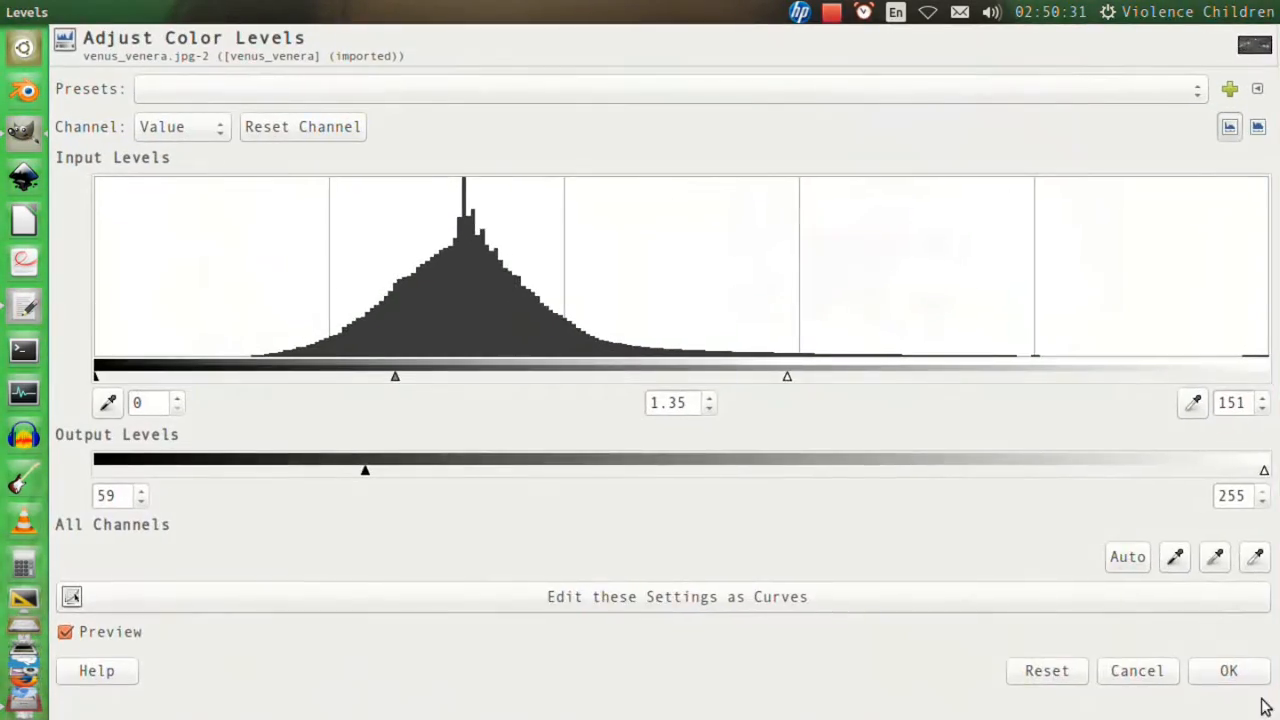
{"action": "left_click", "coordinate": [1242, 700]}
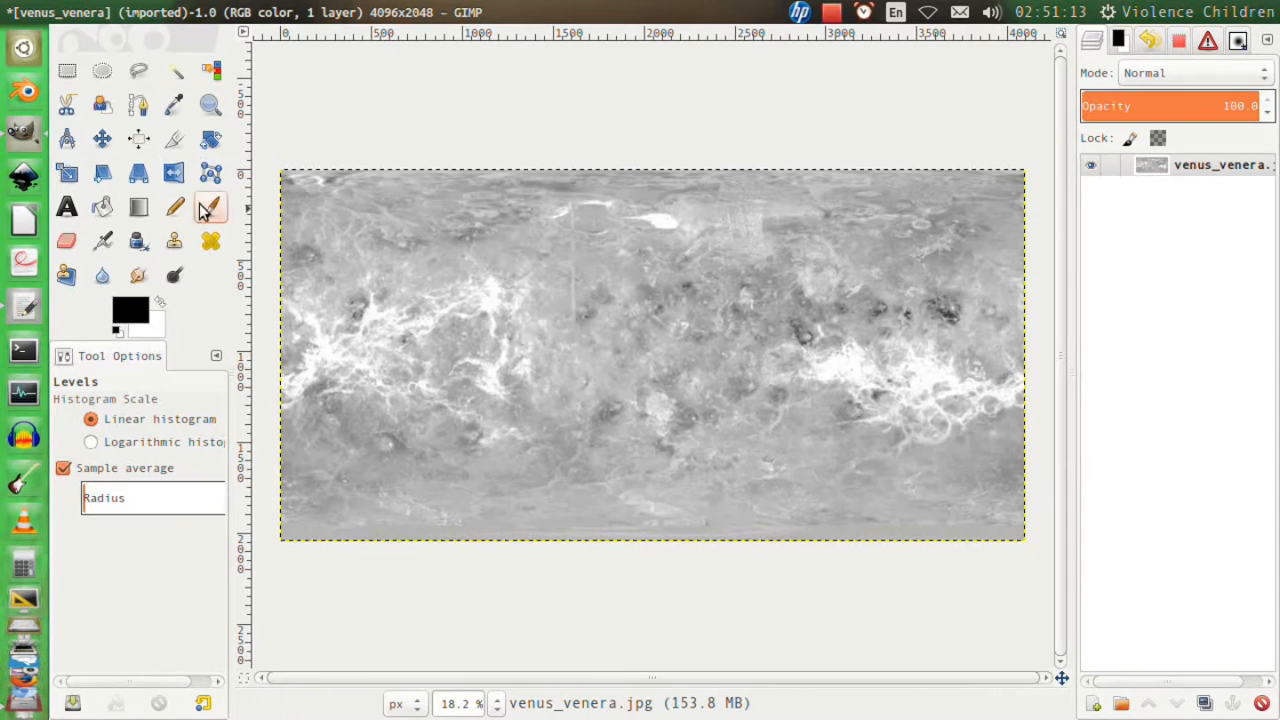
Free-select a large irregular region over the western bright veins and add a smaller one just east of them.
{"action": "left_click", "coordinate": [138, 70]}
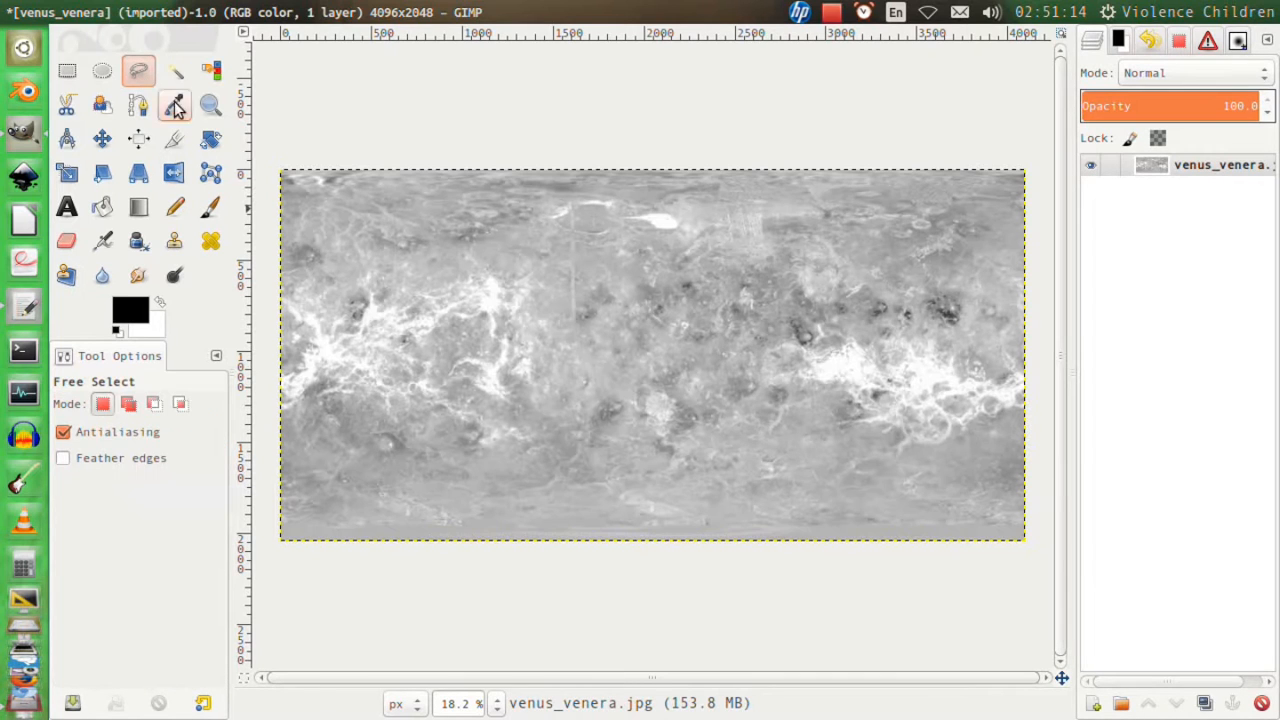
{"action": "mouse_move", "coordinate": [387, 245]}
{"action": "left_mouse_down"}
{"action": "mouse_move", "coordinate": [482, 323]}
{"action": "mouse_move", "coordinate": [435, 429]}
{"action": "mouse_move", "coordinate": [342, 376]}
{"action": "mouse_move", "coordinate": [346, 278]}
{"action": "mouse_move", "coordinate": [389, 237]}
{"action": "left_mouse_up"}
{"action": "left_click", "coordinate": [388, 245]}
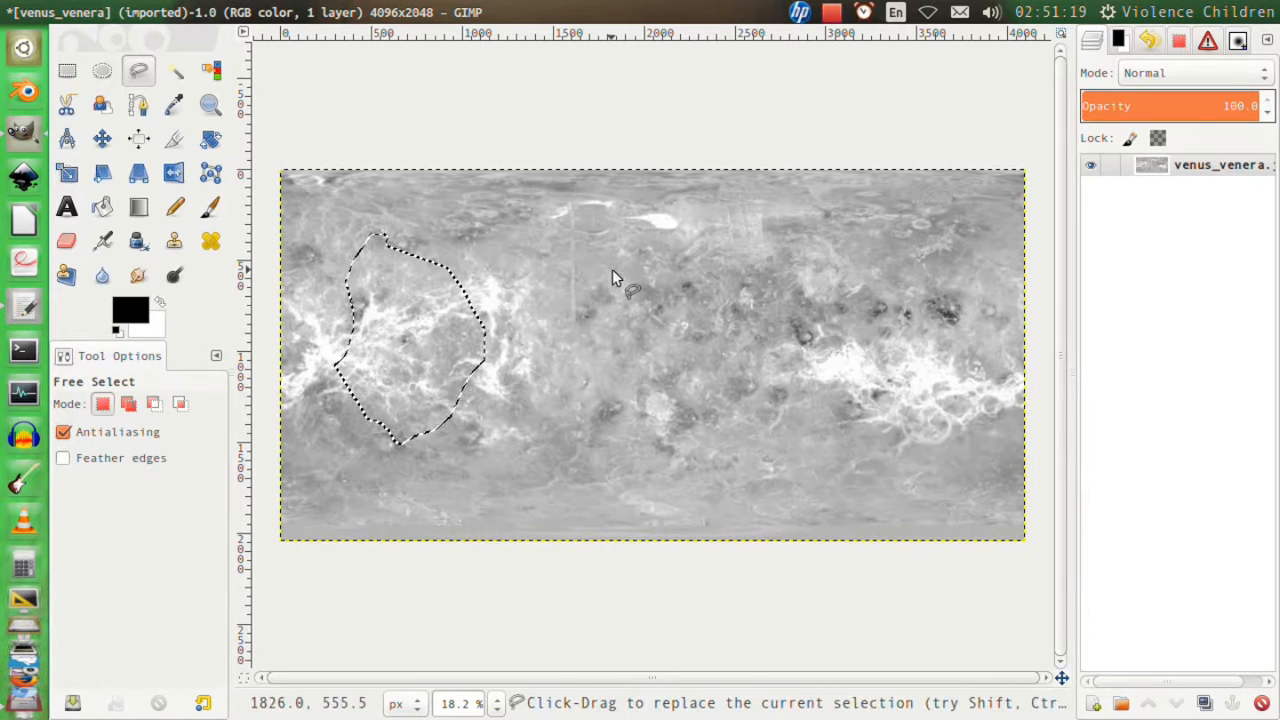
{"action": "left_click_drag", "start_coordinate": [564, 341], "coordinate": [555, 325], "text": "shift"}
{"action": "mouse_move", "coordinate": [543, 296]}
{"action": "left_mouse_down", "text": "shift"}
{"action": "mouse_move", "coordinate": [554, 261]}
{"action": "mouse_move", "coordinate": [579, 243]}
{"action": "left_mouse_up", "text": "shift"}
{"action": "mouse_move", "coordinate": [591, 236]}
{"action": "left_mouse_down", "text": "shift"}
{"action": "mouse_move", "coordinate": [621, 352]}
{"action": "mouse_move", "coordinate": [578, 348]}
{"action": "left_mouse_up", "text": "shift"}
{"action": "left_click", "coordinate": [564, 345], "text": "shift"}
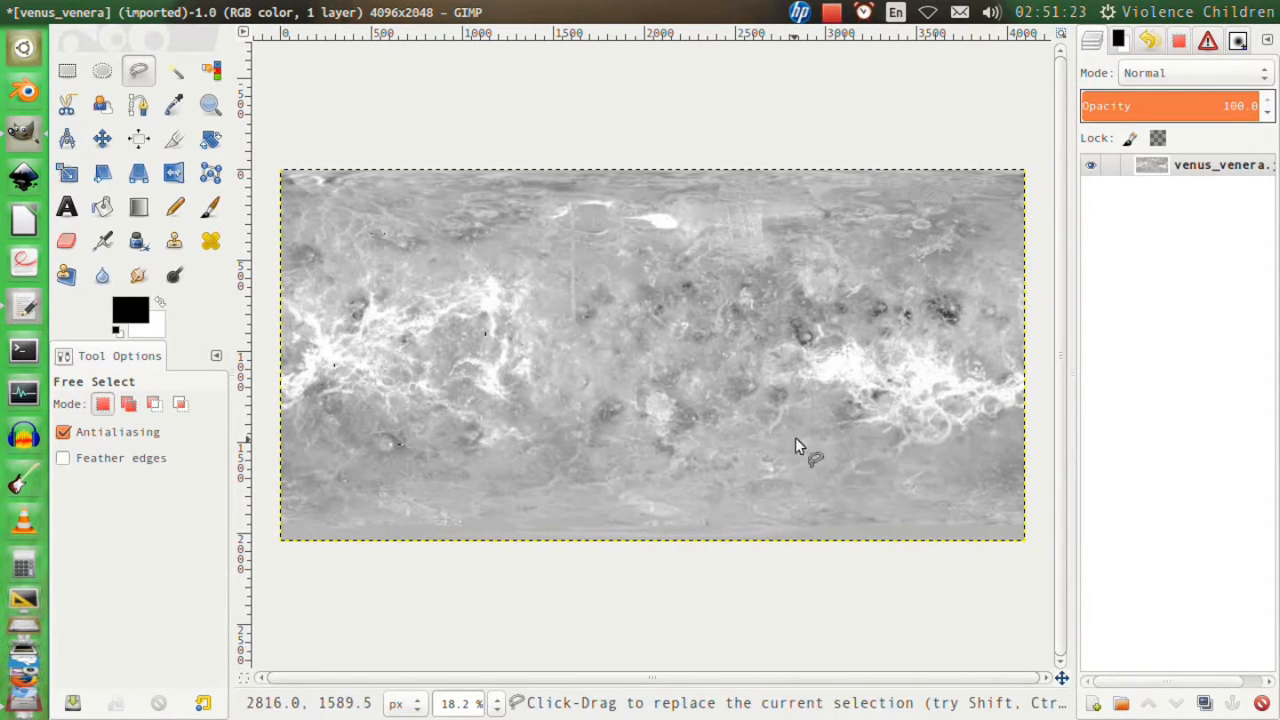
Add two more irregular regions to the selection, one beside the eastern bright veins and one in the northeast of the map.
{"action": "mouse_move", "coordinate": [835, 353]}
{"action": "left_mouse_down", "text": "shift"}
{"action": "mouse_move", "coordinate": [777, 371]}
{"action": "mouse_move", "coordinate": [795, 436]}
{"action": "mouse_move", "coordinate": [886, 400]}
{"action": "left_mouse_up", "text": "shift"}
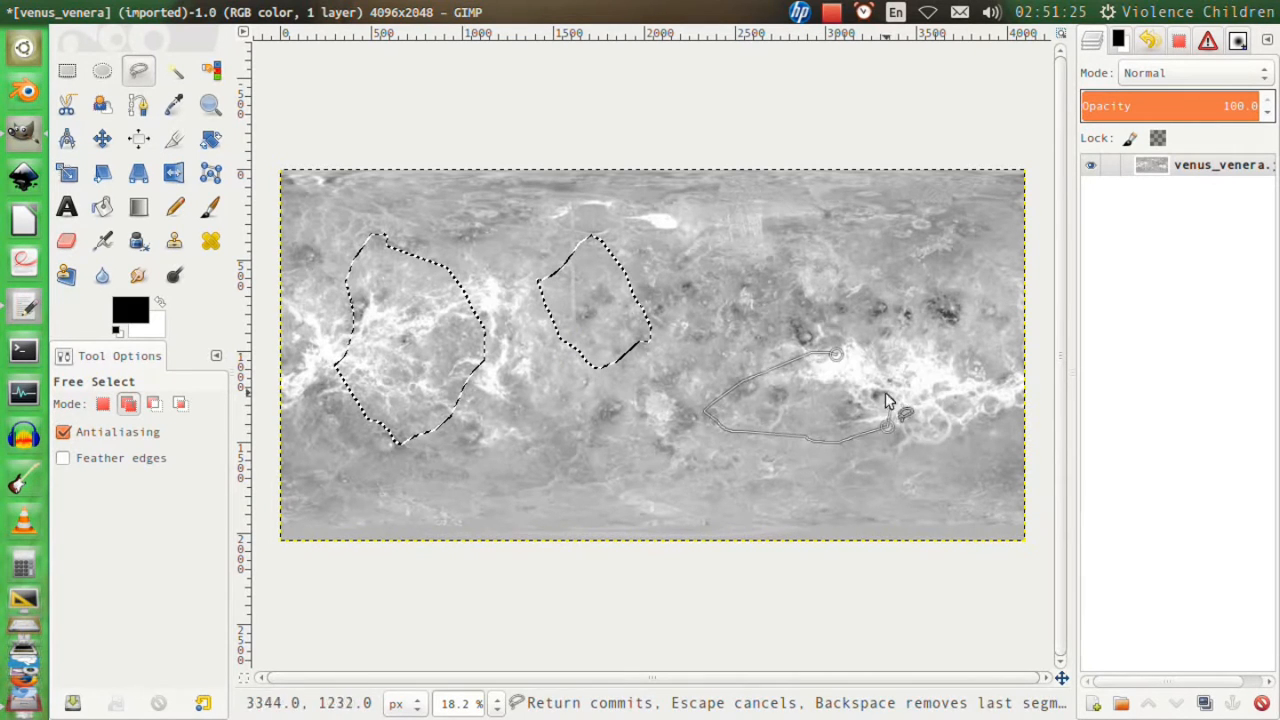
{"action": "left_click", "coordinate": [841, 356], "text": "shift"}
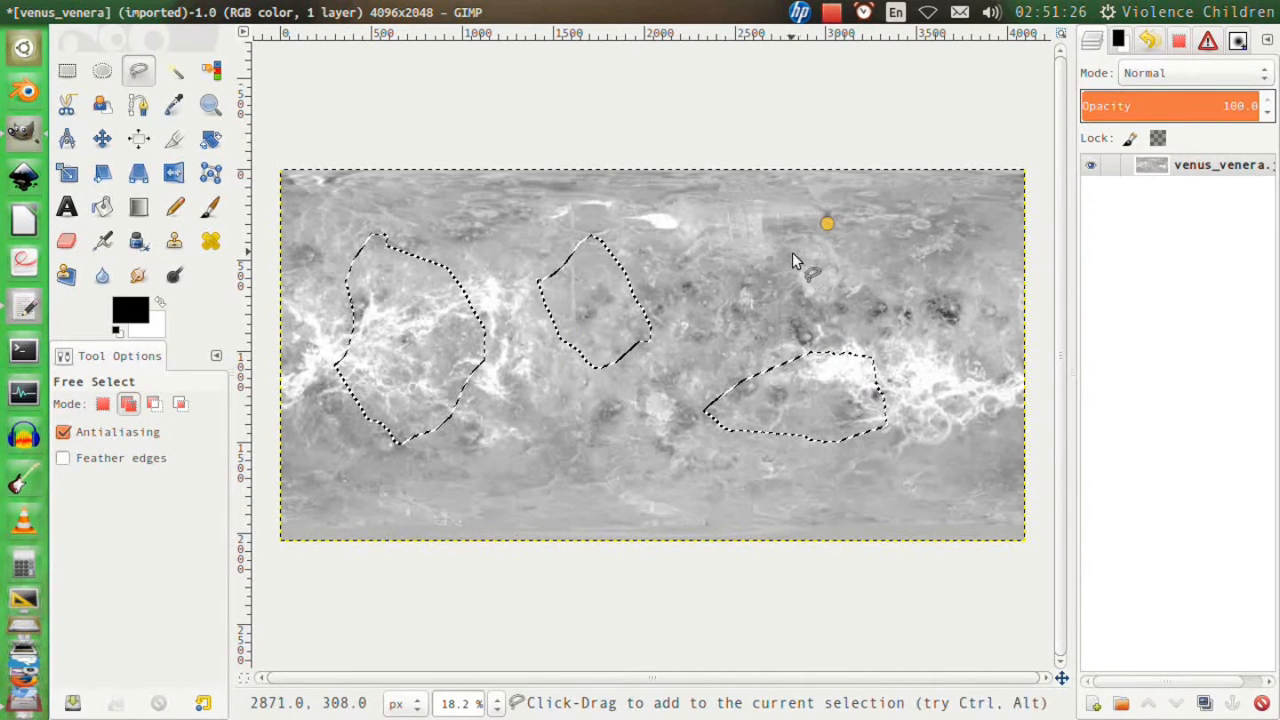
{"action": "mouse_move", "coordinate": [826, 224]}
{"action": "left_mouse_down", "text": "shift"}
{"action": "mouse_move", "coordinate": [928, 321]}
{"action": "mouse_move", "coordinate": [910, 245]}
{"action": "mouse_move", "coordinate": [826, 224]}
{"action": "left_mouse_up", "text": "shift"}
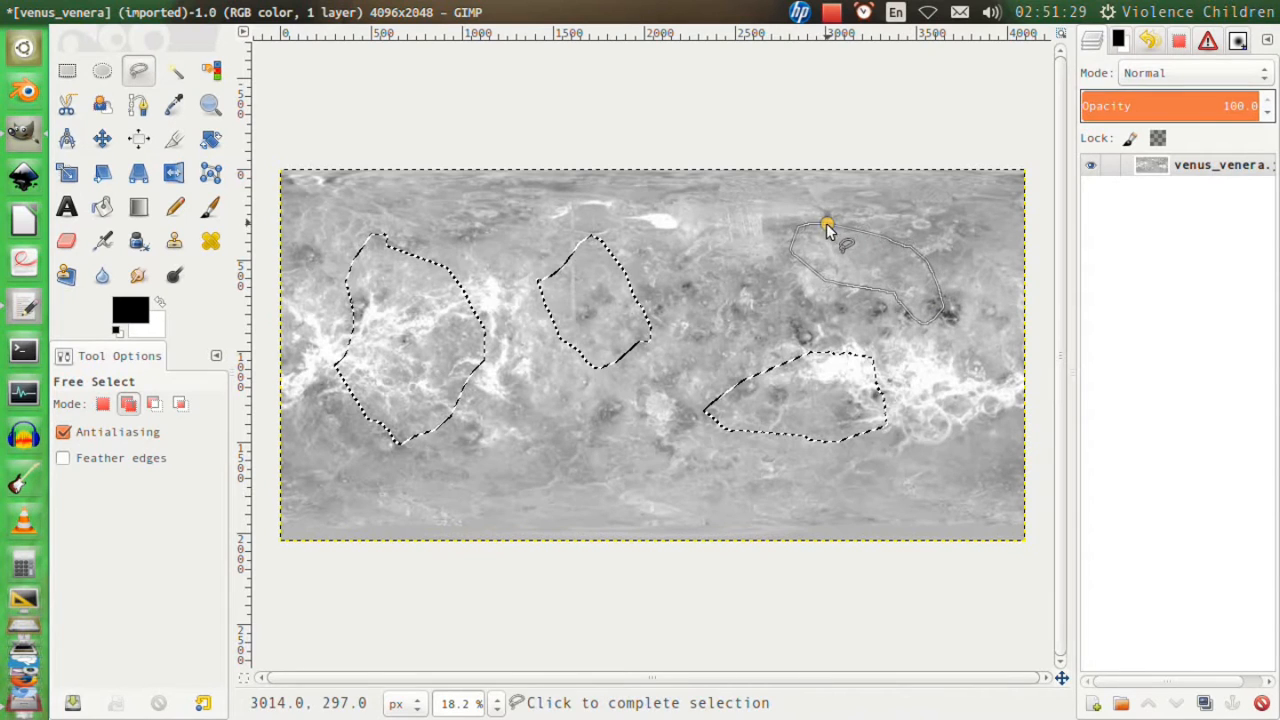
{"action": "left_click", "coordinate": [826, 229], "text": "shift"}
Feather the selected regions by 500 px.
{"action": "left_click", "coordinate": [213, 11]}
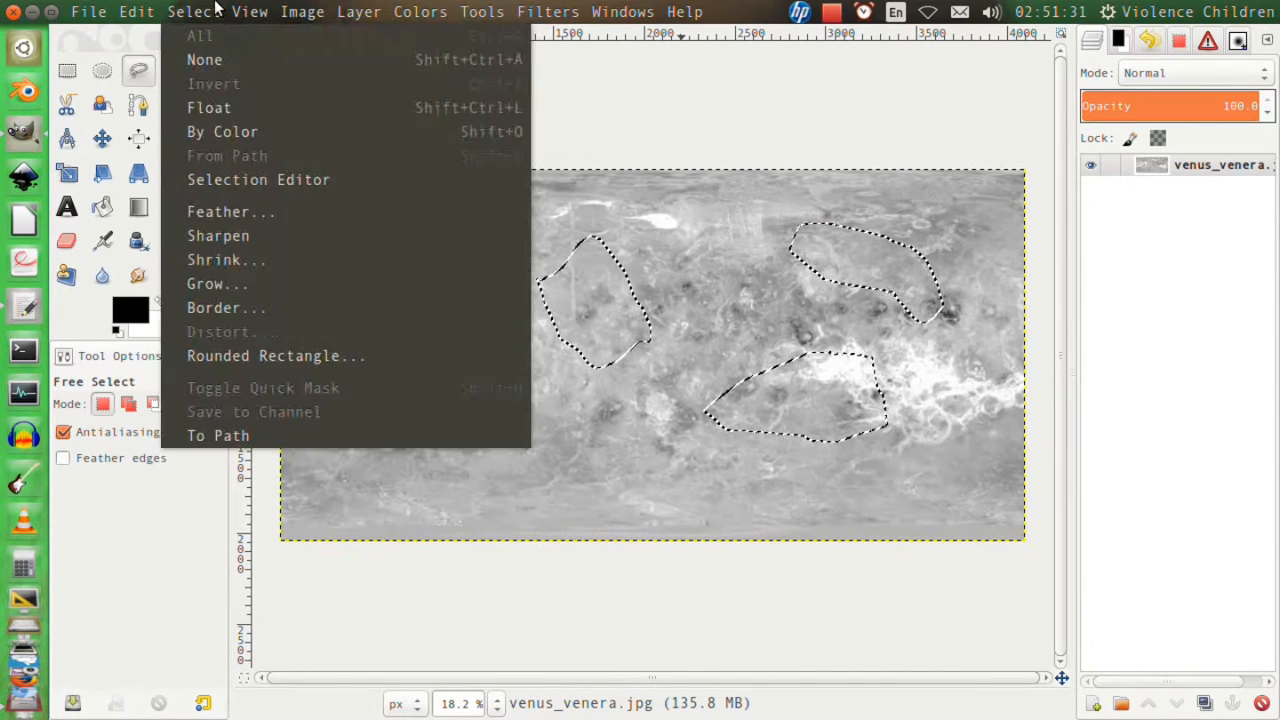
{"action": "left_click", "coordinate": [240, 212]}
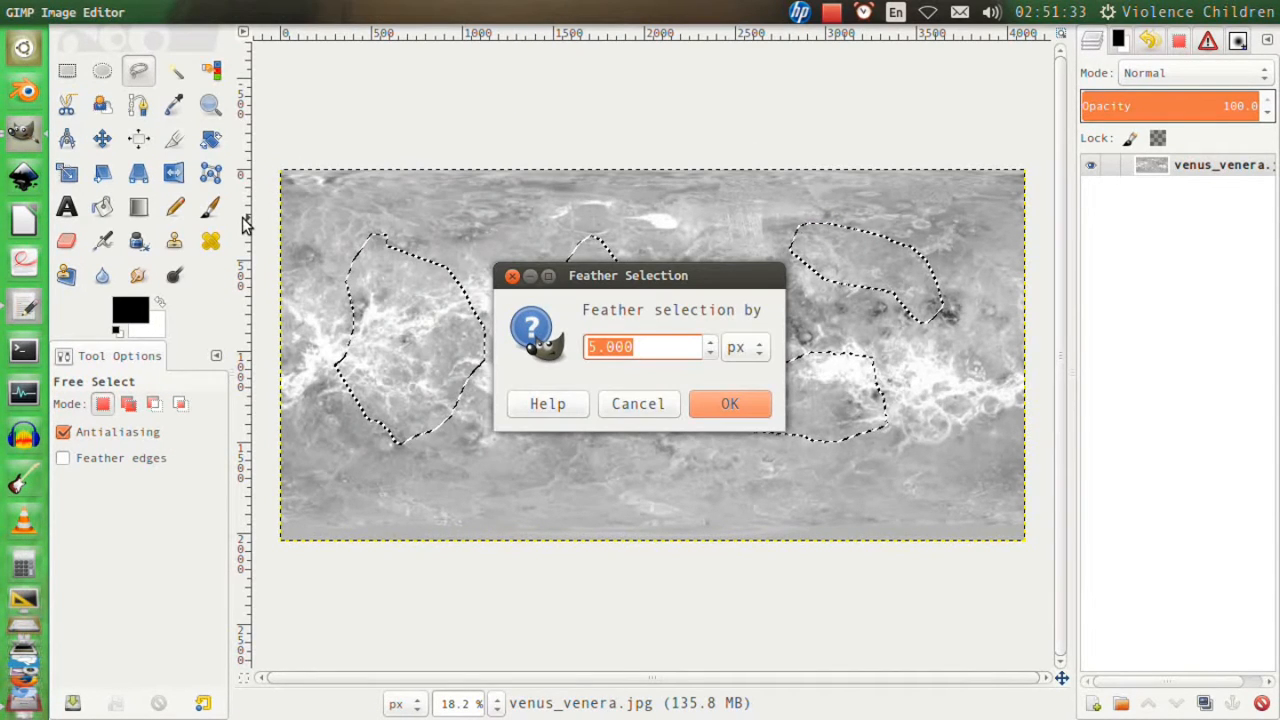
{"action": "type", "text": "500"}
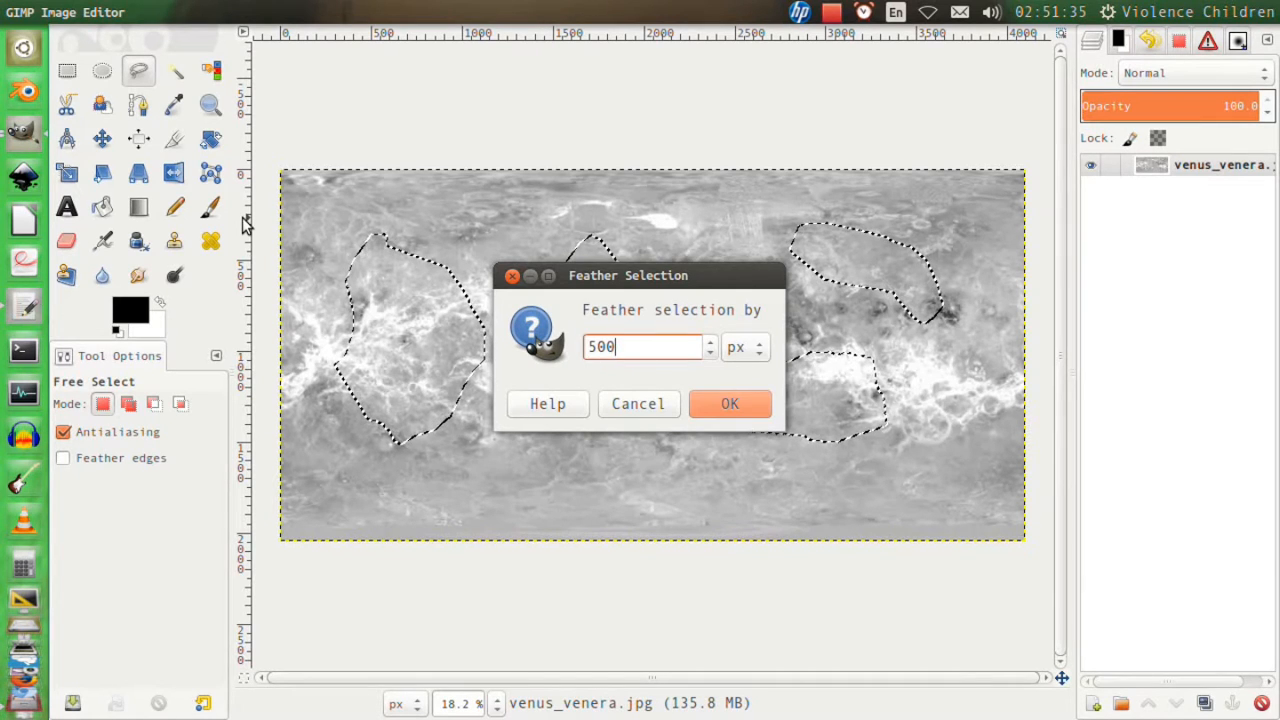
{"action": "key", "text": "Return"}
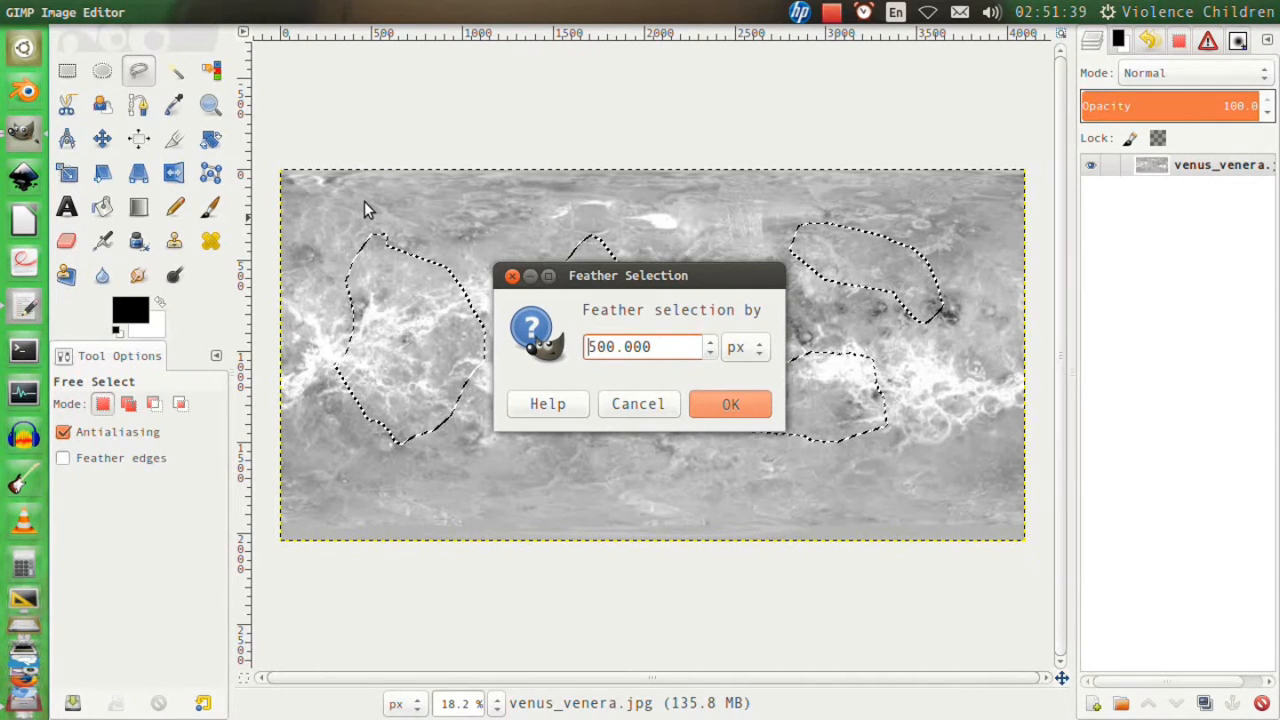
{"action": "key", "text": "Return"}
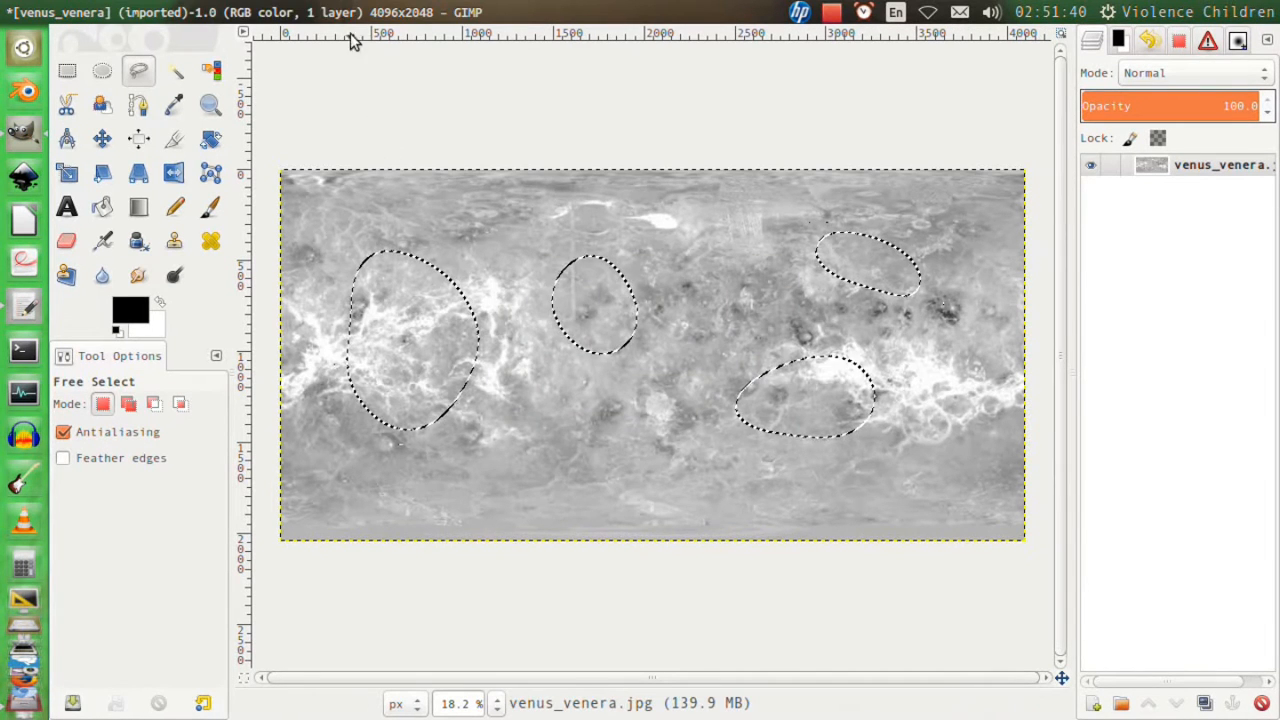
Darken the feathered regions with Levels at input black point 94 and gamma 0.30, and select the whole image.
{"action": "left_click", "coordinate": [408, 11]}
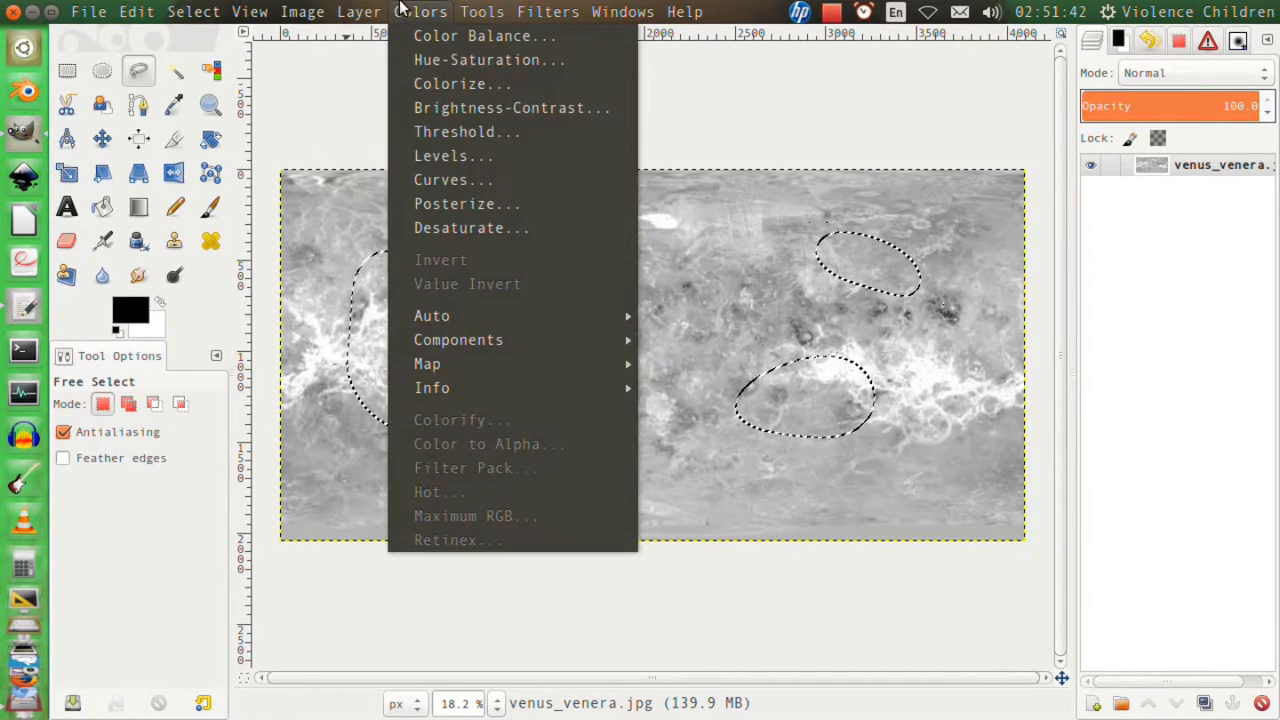
{"action": "left_click", "coordinate": [453, 159]}
{"action": "double_click", "coordinate": [775, 30]}
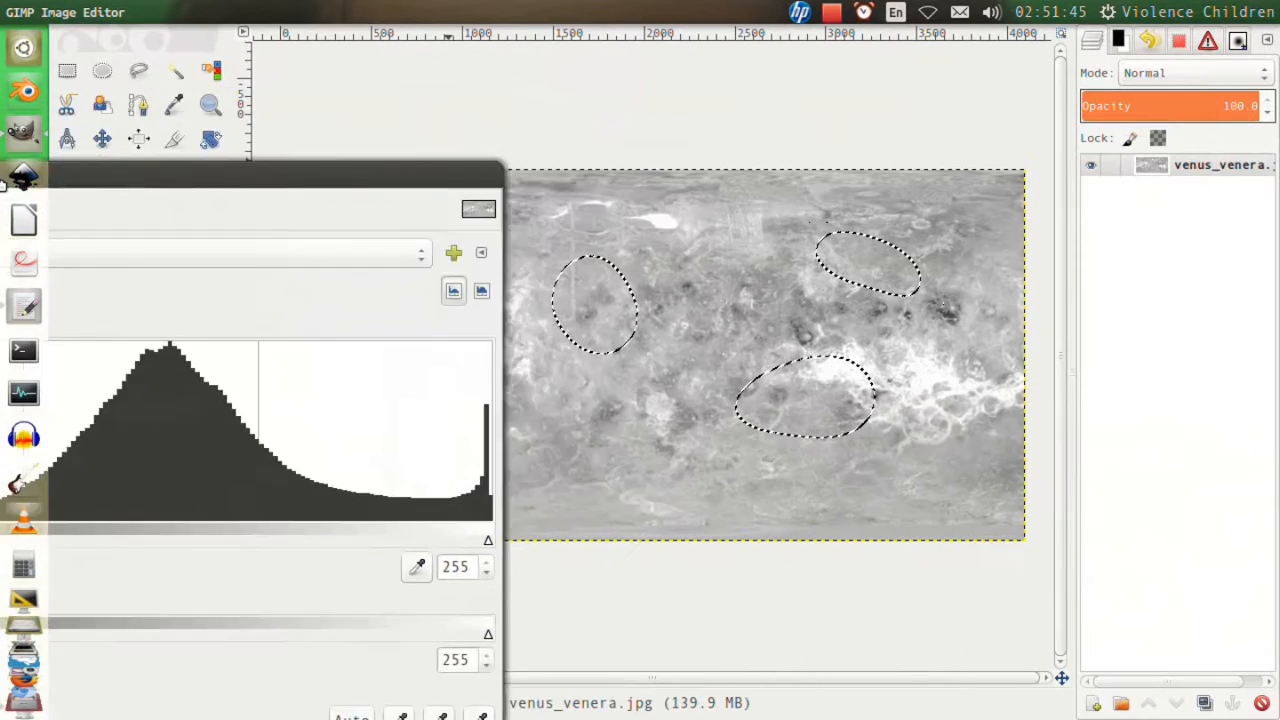
{"action": "mouse_move", "coordinate": [99, 404]}
{"action": "left_mouse_down"}
{"action": "mouse_move", "coordinate": [484, 397]}
{"action": "mouse_move", "coordinate": [419, 401]}
{"action": "left_mouse_up"}
{"action": "mouse_move", "coordinate": [536, 403]}
{"action": "left_mouse_down"}
{"action": "mouse_move", "coordinate": [500, 407]}
{"action": "mouse_move", "coordinate": [597, 405]}
{"action": "left_mouse_up"}
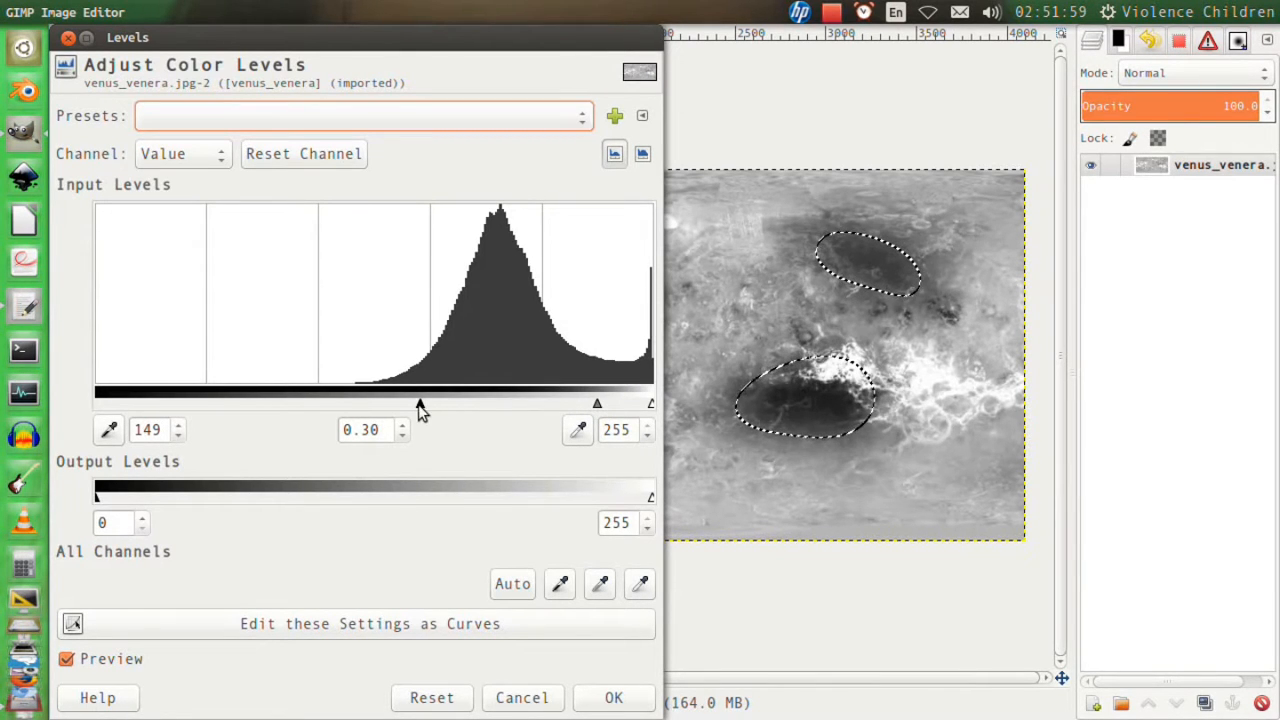
{"action": "left_click_drag", "start_coordinate": [420, 402], "coordinate": [297, 400]}
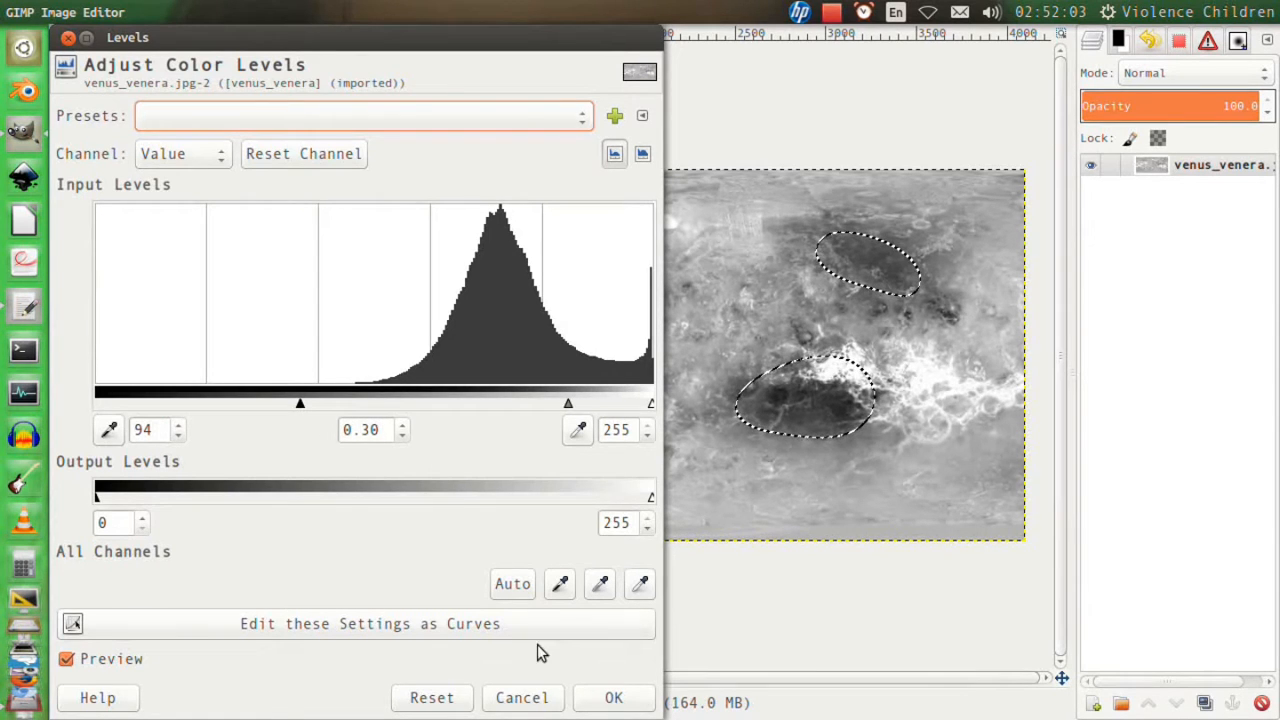
{"action": "left_click", "coordinate": [614, 696]}
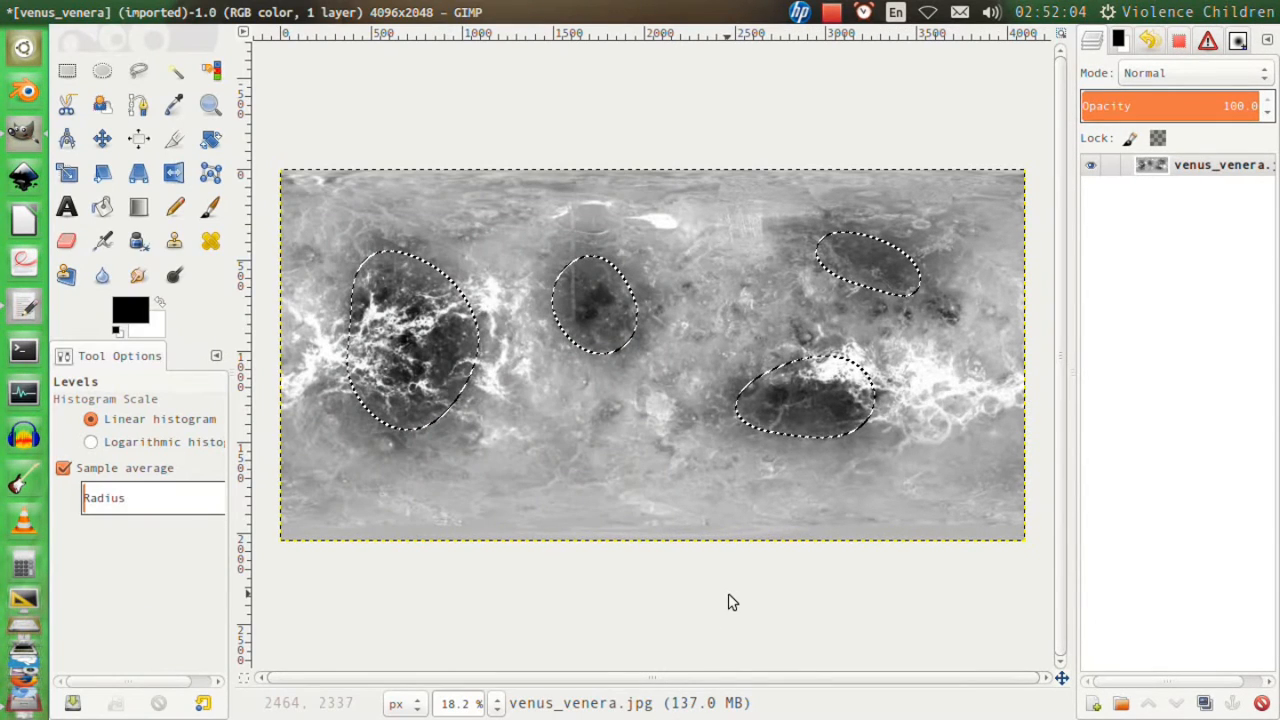
{"action": "key", "text": "ctrl+a"}
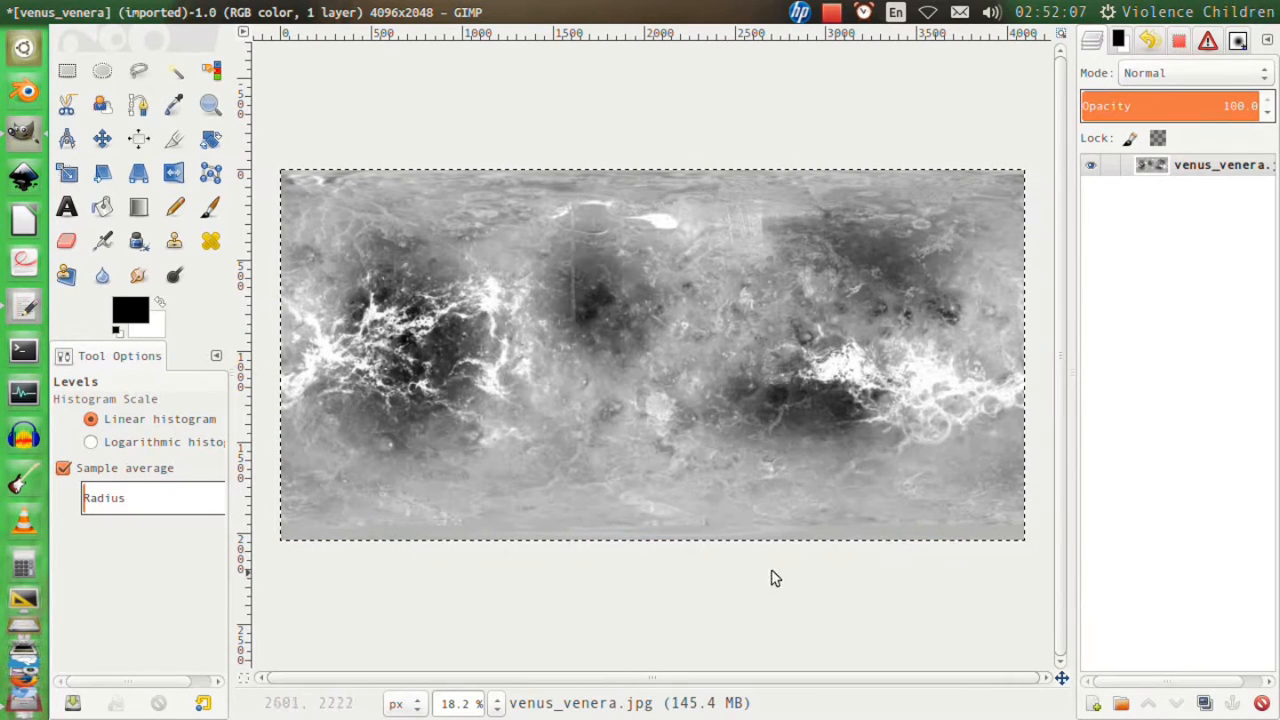
Export the edited map into the Planets folder as moon_texture.jpg with JPEG quality 90.
{"action": "key", "text": "ctrl+shift+e"}
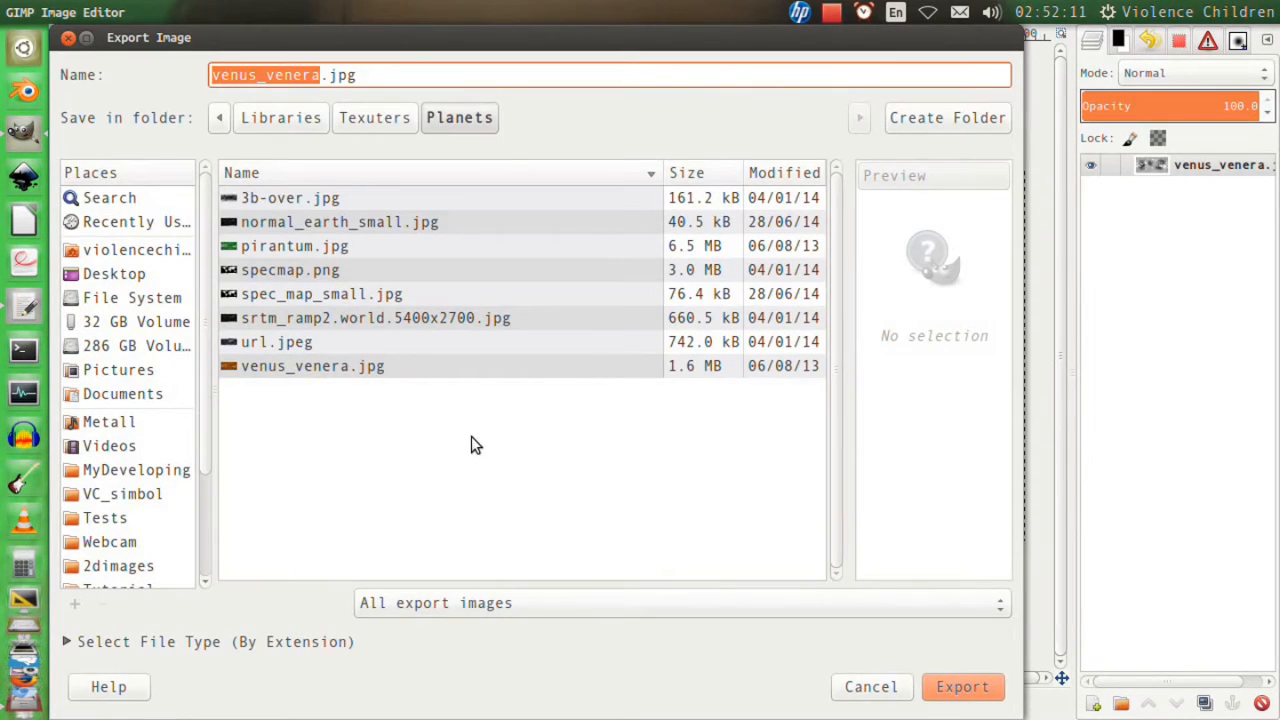
{"action": "type", "text": "moon"}
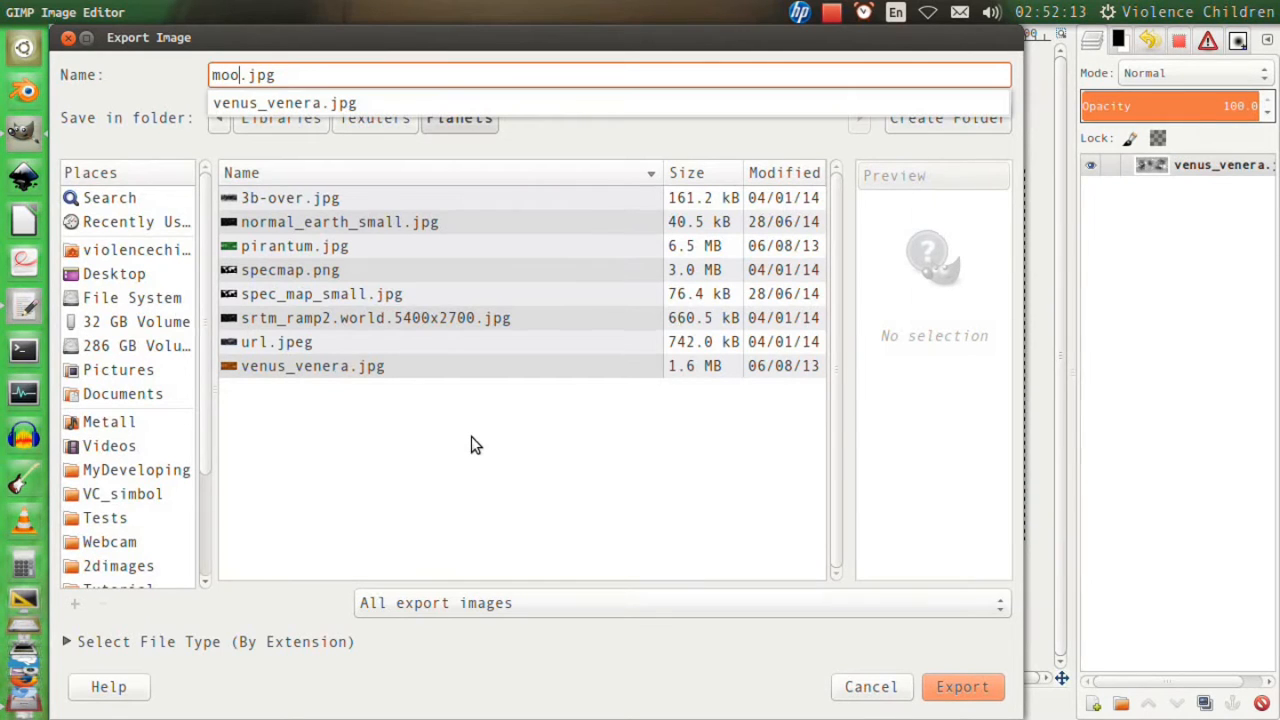
{"action": "type", "text": "_texture"}
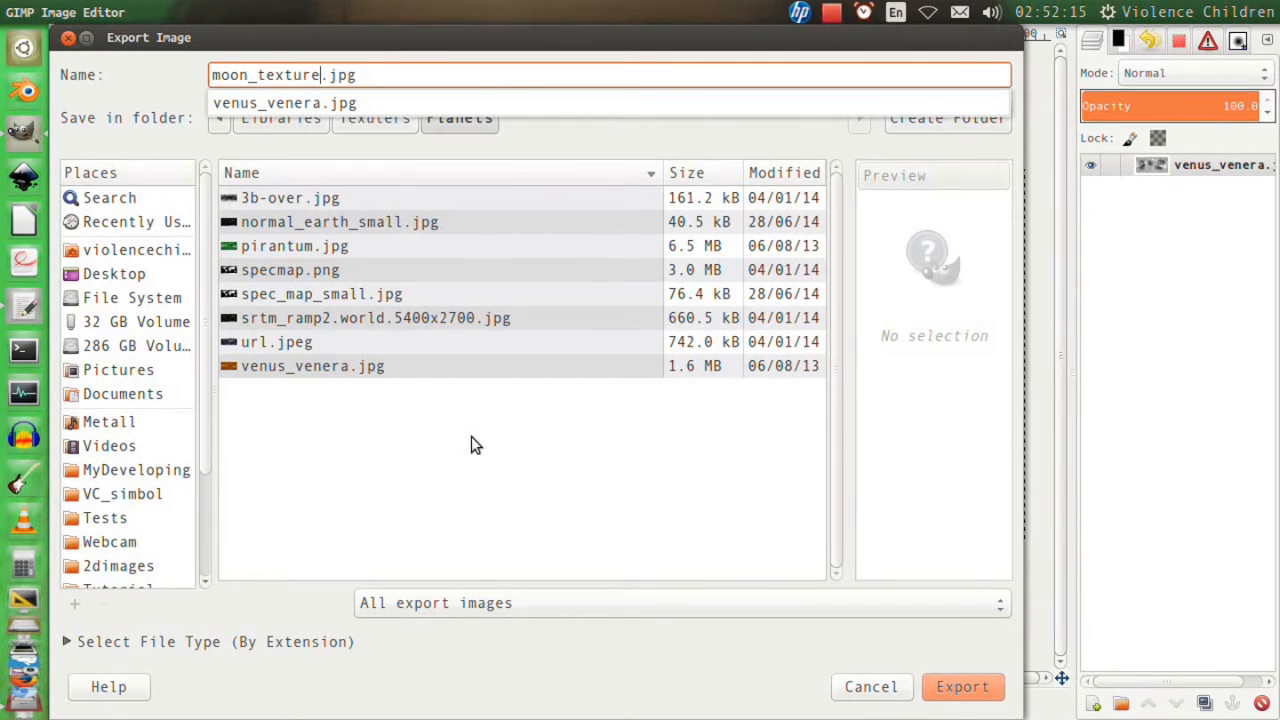
{"action": "key", "text": "Return"}
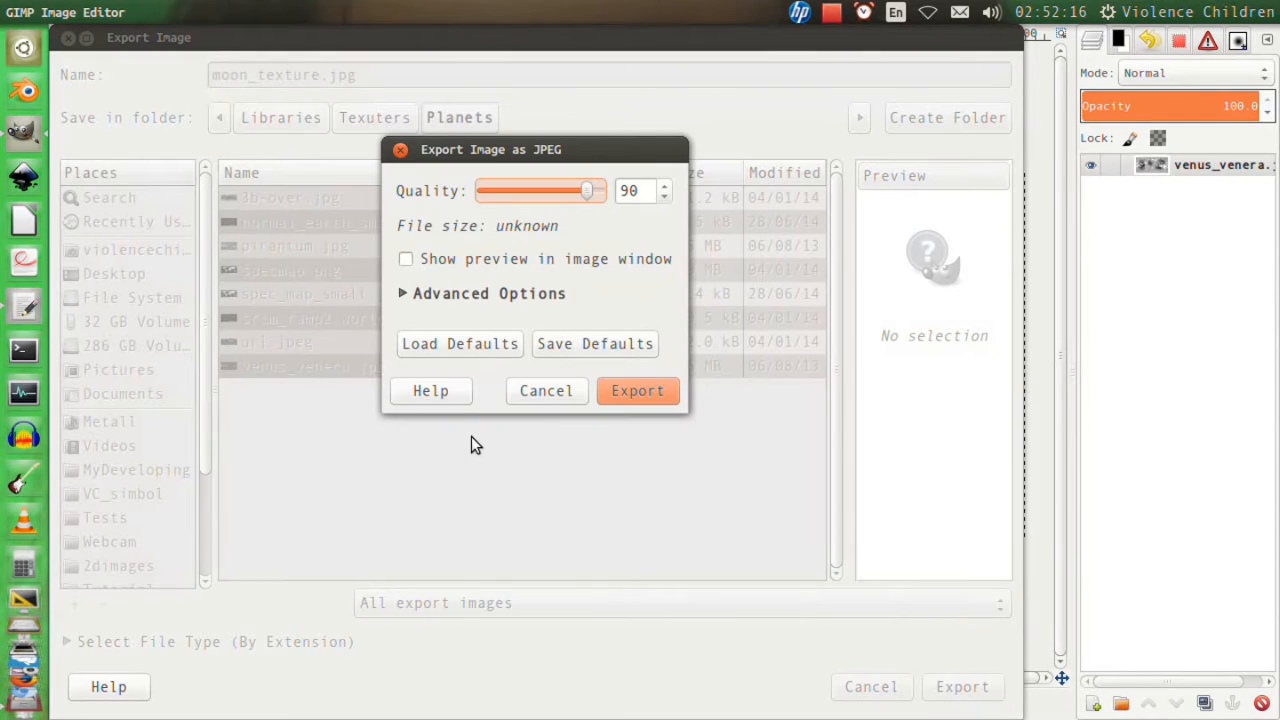
{"action": "key", "text": "Return"}
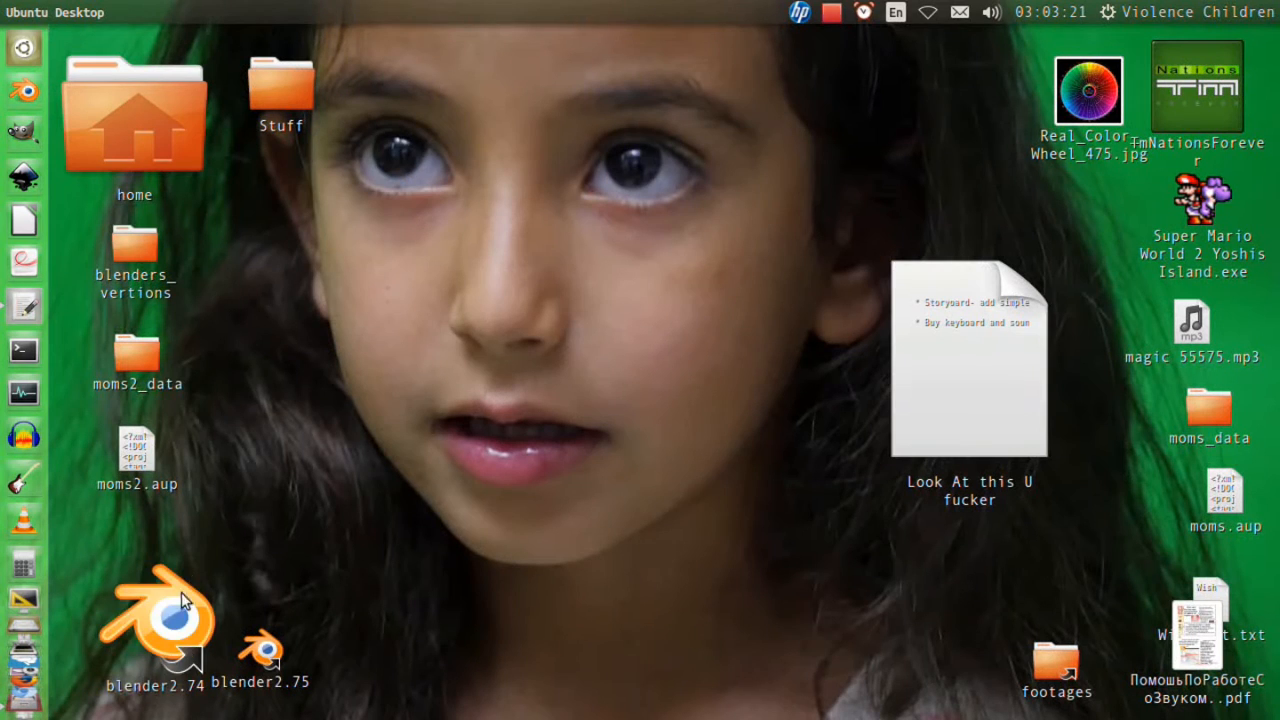
Switch to Blender 2.74 and delete the default cube from the new scene.
{"action": "left_click", "coordinate": [179, 610]}
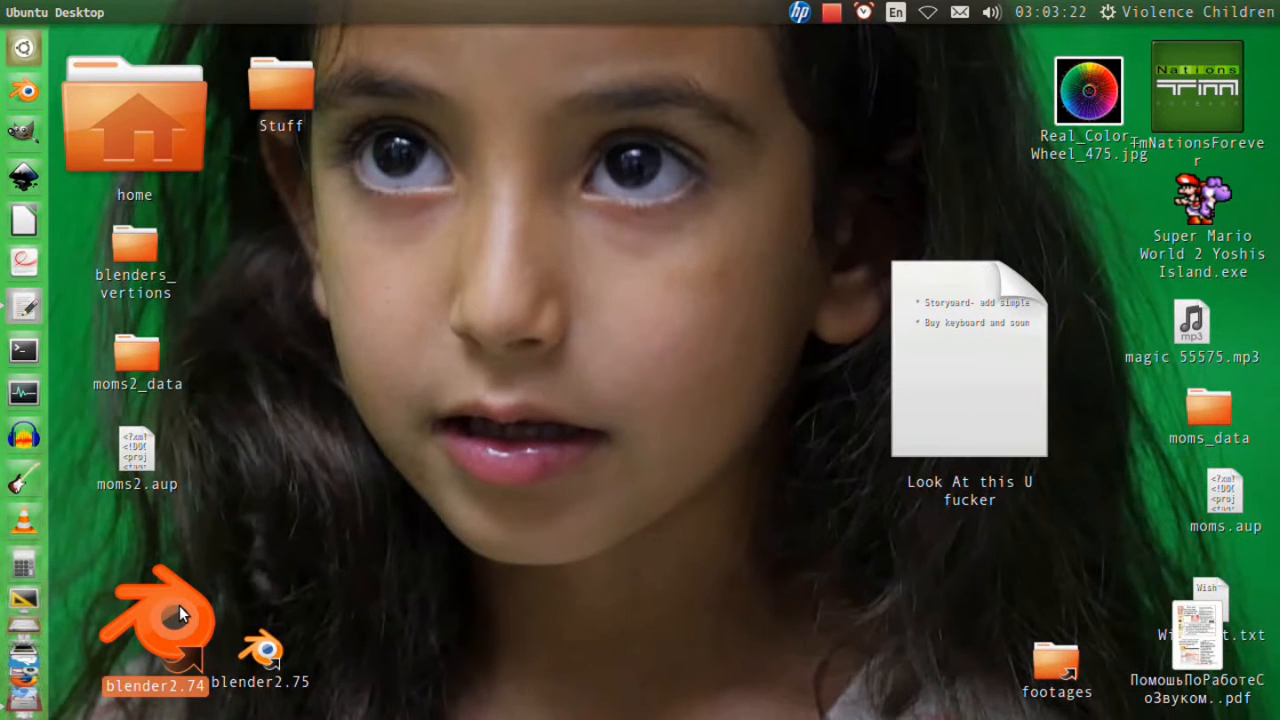
{"action": "double_click", "coordinate": [179, 605]}
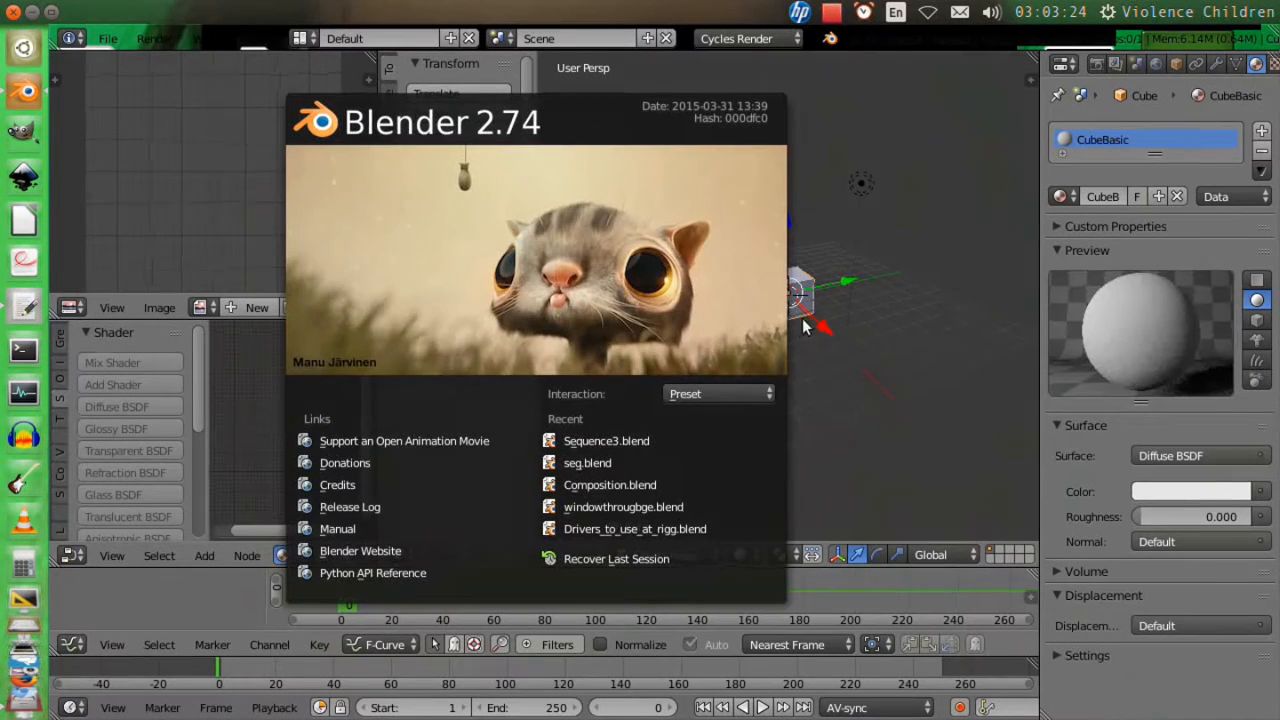
{"action": "left_click", "coordinate": [805, 327]}
{"action": "scroll", "coordinate": [812, 376], "scroll_direction": "up", "scroll_amount": 5}
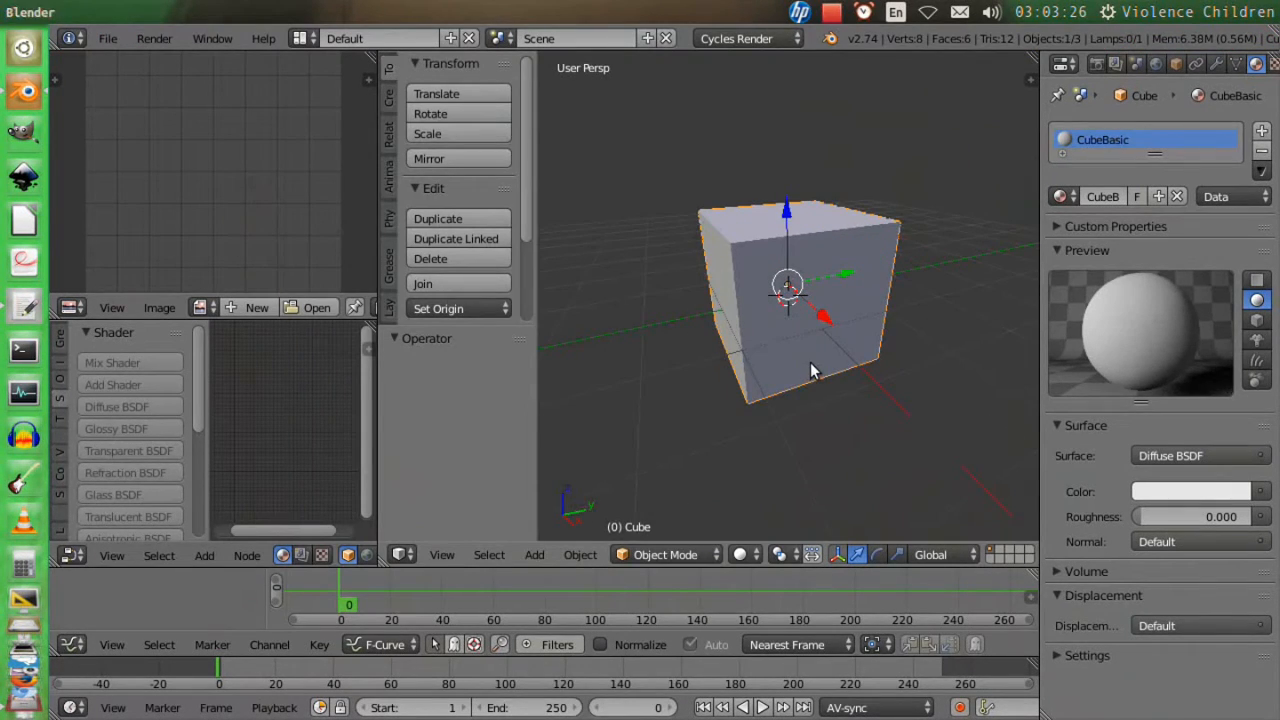
{"action": "key", "text": "x"}
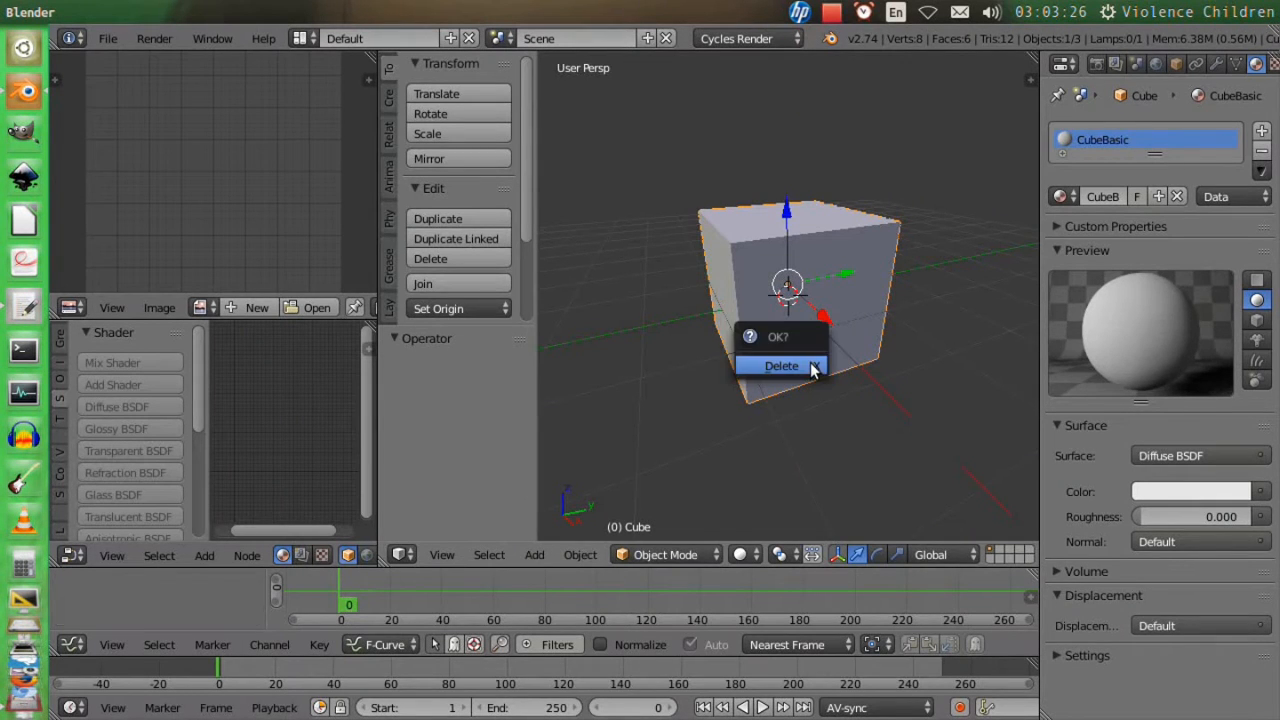
{"action": "left_click", "coordinate": [811, 368]}
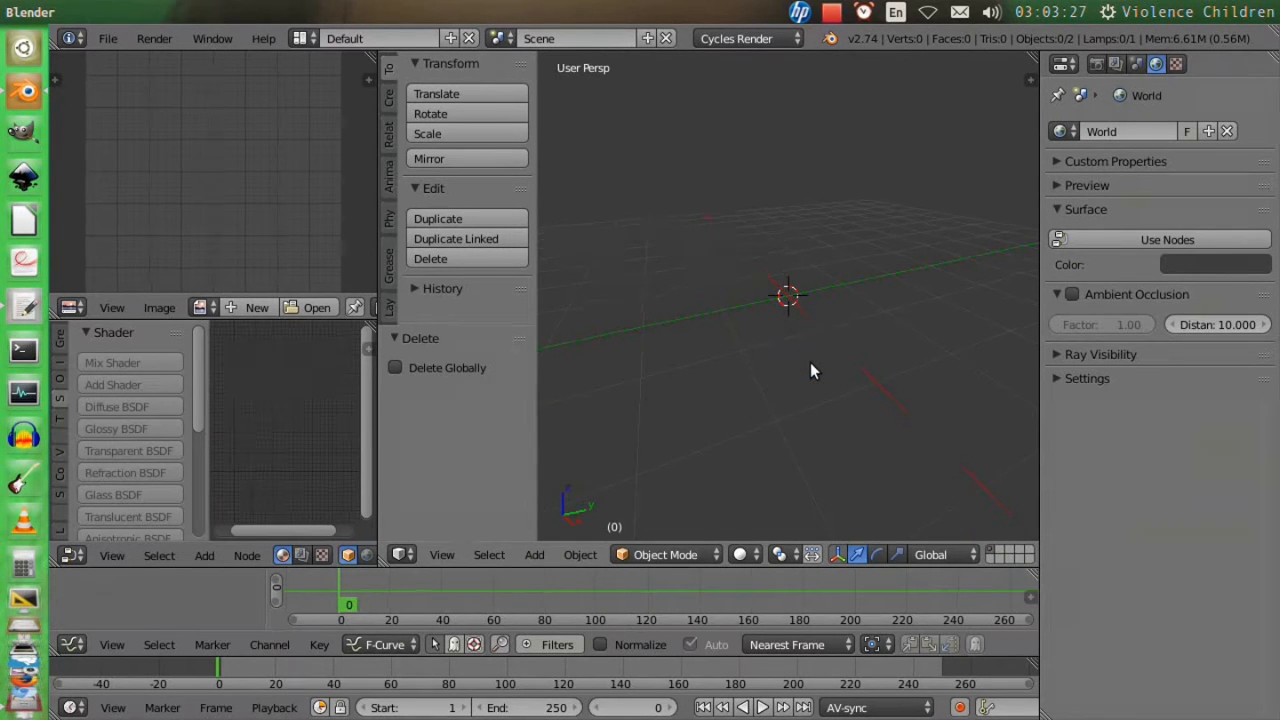
Add a UV sphere at the scene's centre and maximise the 3D view.
{"action": "key", "text": "shift+a"}
{"action": "mouse_move", "coordinate": [820, 366]}
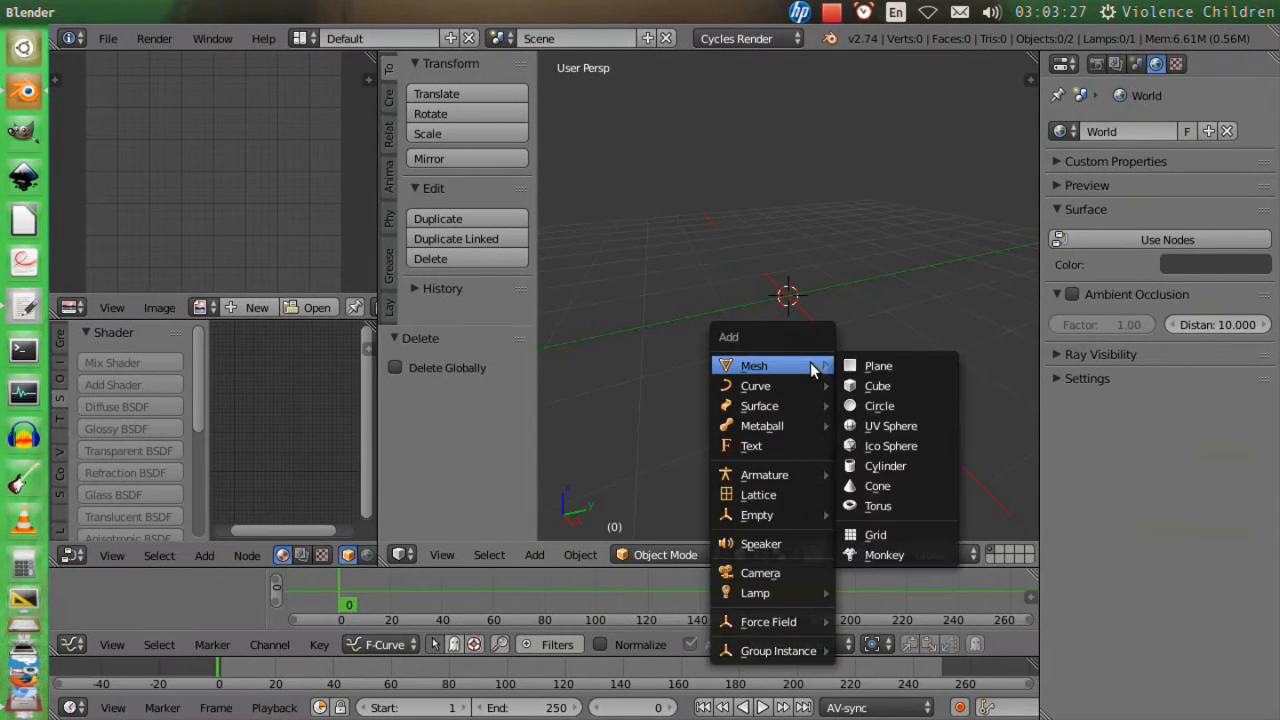
{"action": "left_click", "coordinate": [889, 427]}
{"action": "key", "text": "ctrl+Up"}
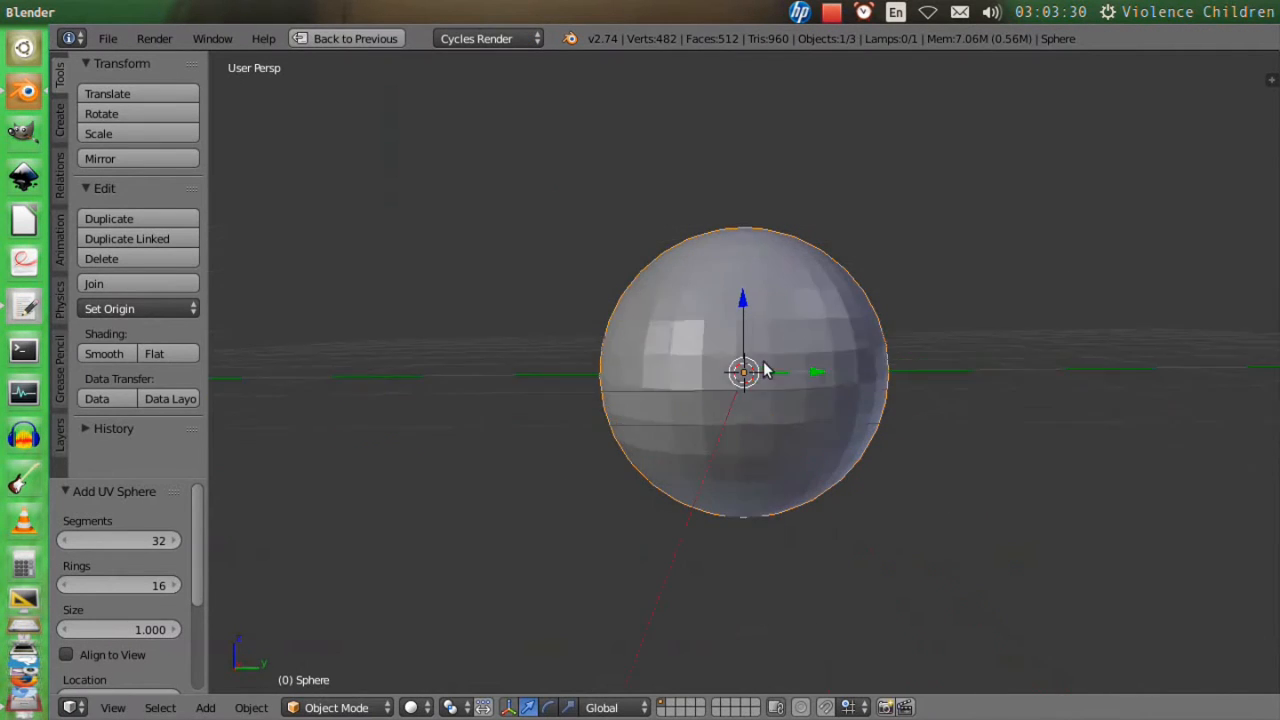
Unwrap all of the sphere's faces with Cylinder Projection from the front orthographic view.
{"action": "mouse_move", "coordinate": [765, 370]}
{"action": "middle_mouse_down"}
{"action": "mouse_move", "coordinate": [877, 389]}
{"action": "mouse_move", "coordinate": [749, 400]}
{"action": "mouse_move", "coordinate": [780, 384]}
{"action": "middle_mouse_up"}
{"action": "key", "text": "KP_1"}
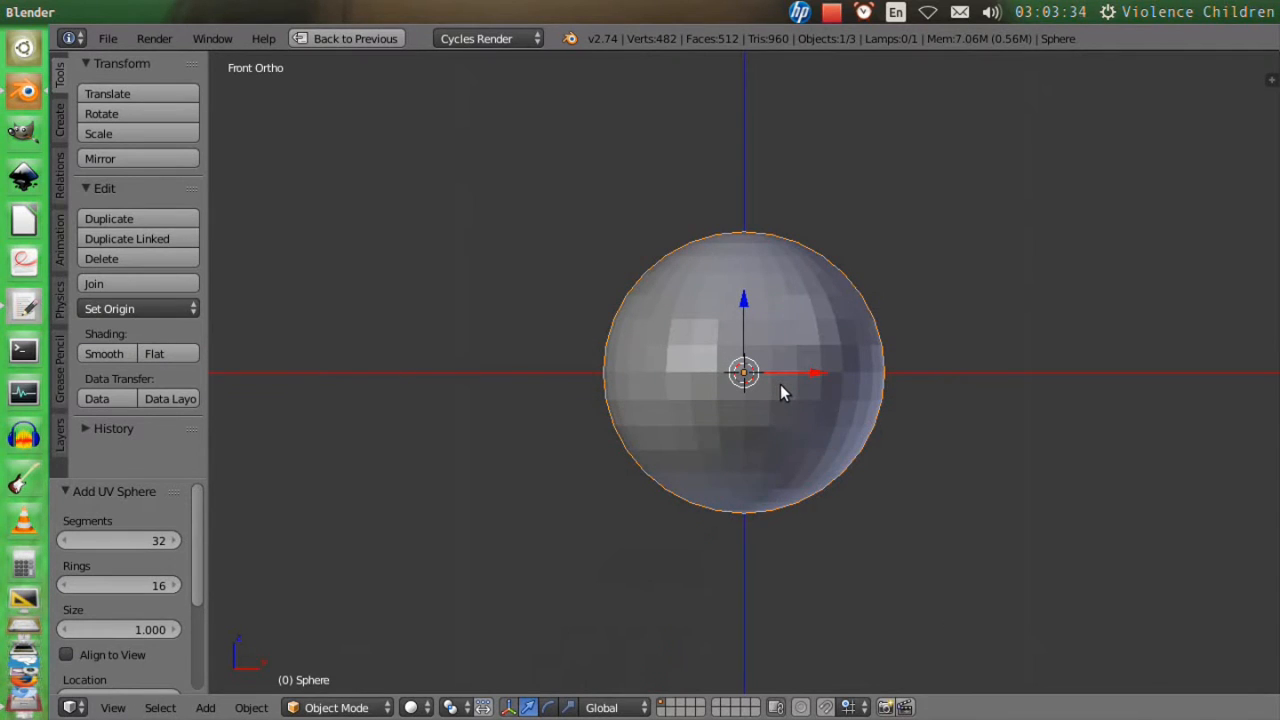
{"action": "key", "text": "KP_5"}
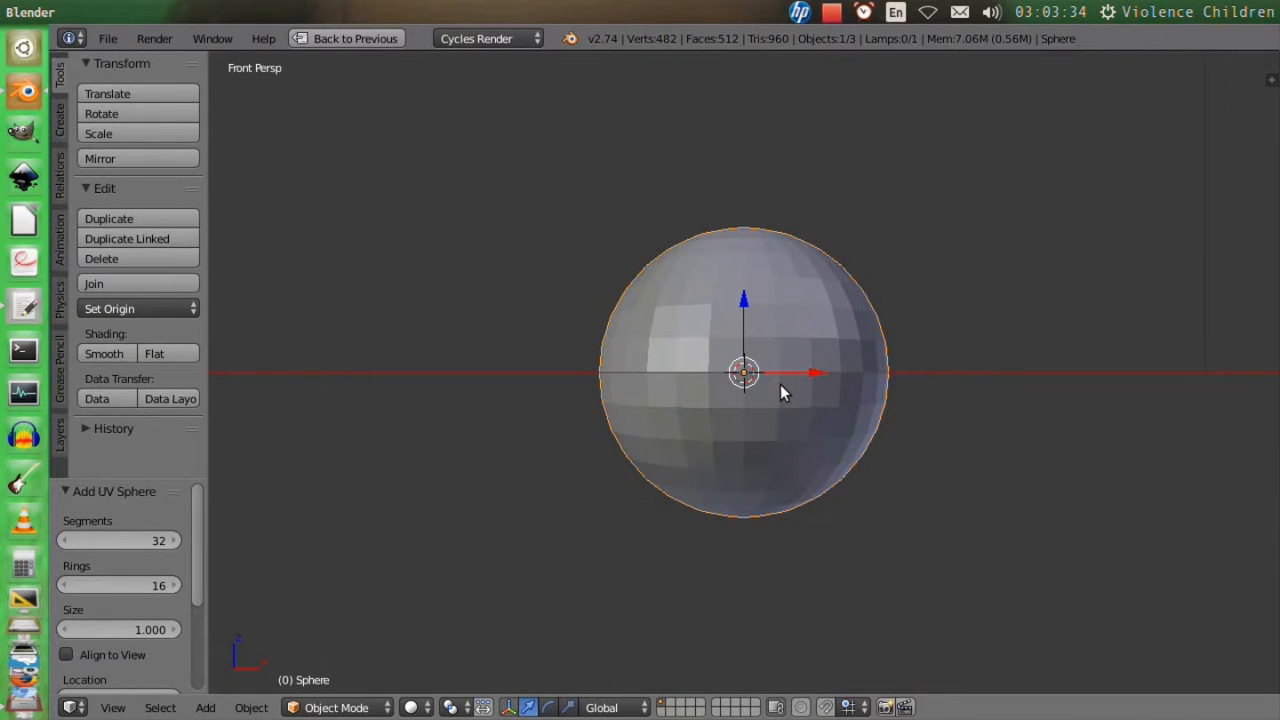
{"action": "key", "text": "KP_5"}
{"action": "key", "text": "Tab"}
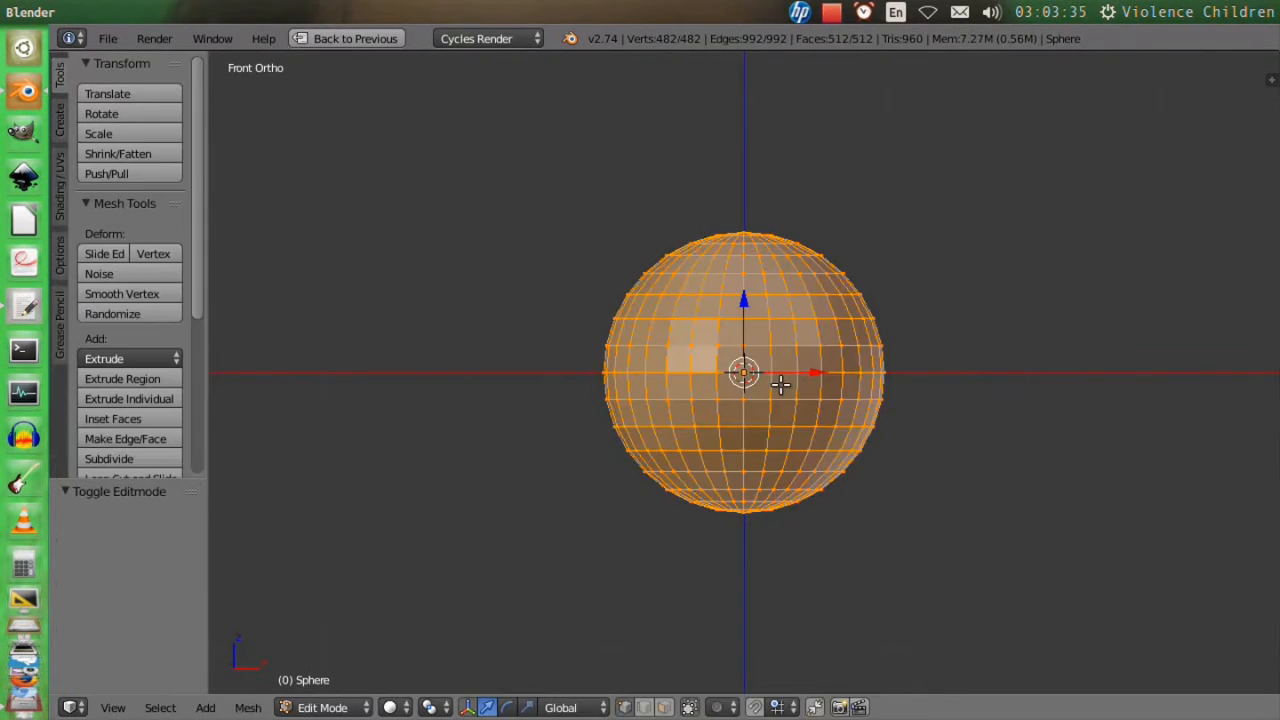
{"action": "key", "text": "a"}
{"action": "key", "text": "z"}
{"action": "key", "text": "a"}
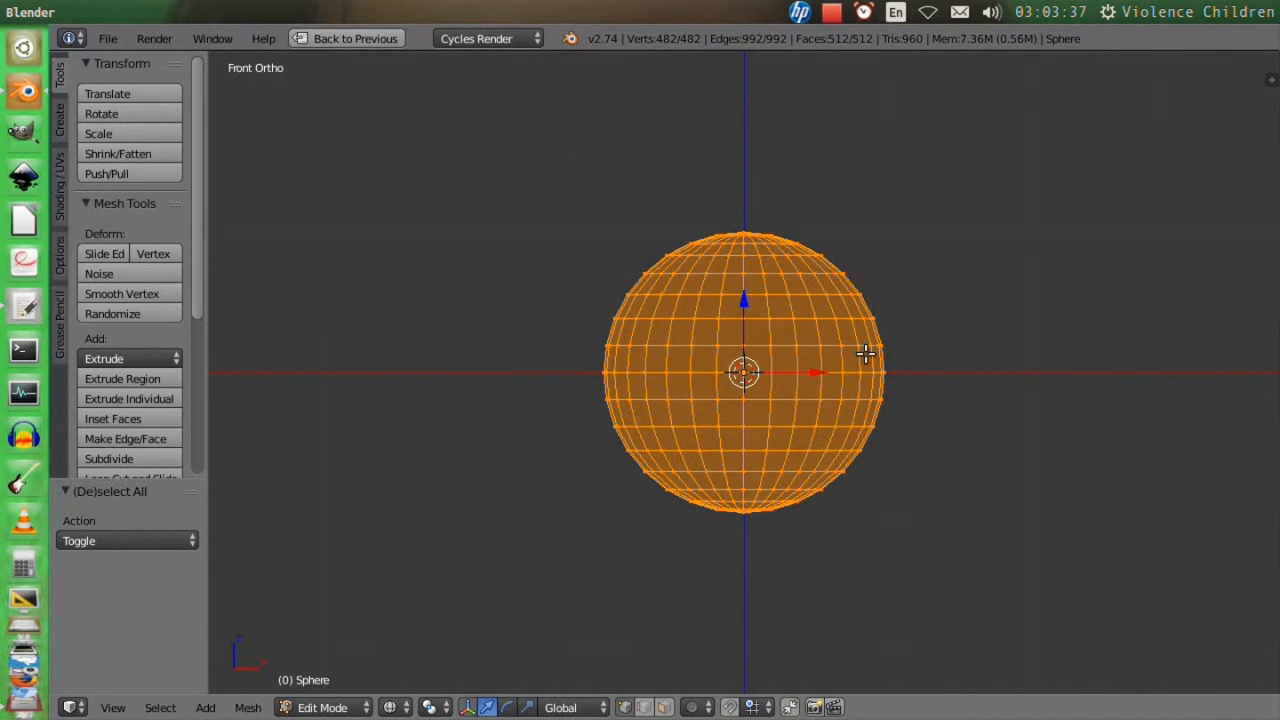
{"action": "key", "text": "u"}
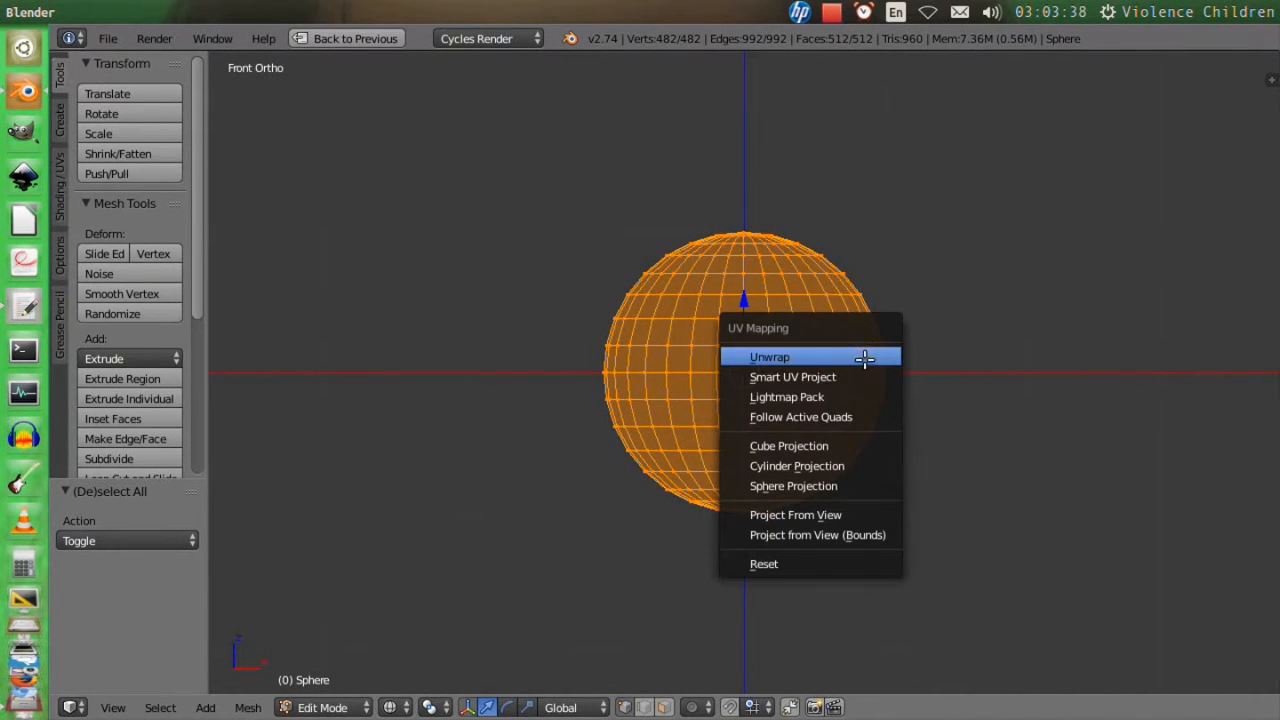
{"action": "left_click", "coordinate": [862, 466]}
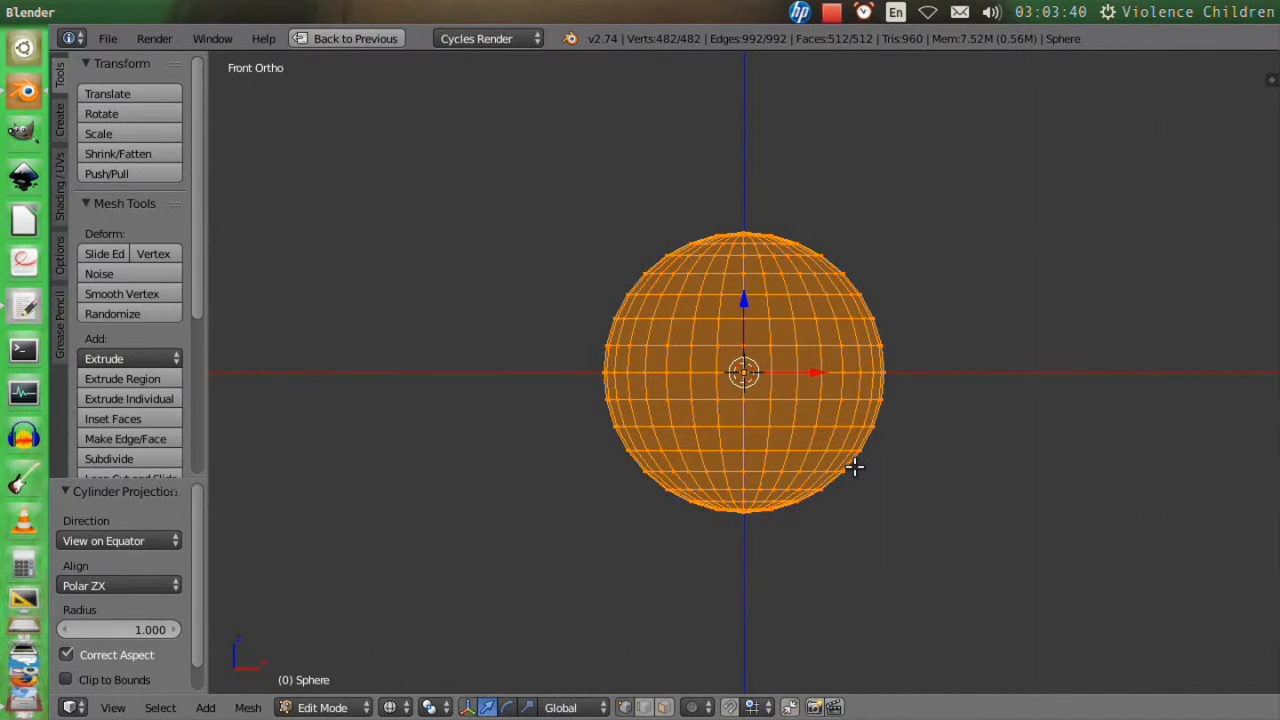
Load moon_texture.jpg from the Texuters/Planets folder behind the sphere's UV layout in the maximised image editor, and restore the normal layout.
{"action": "key", "text": "ctrl+Up"}
{"action": "key", "text": "ctrl+Up"}
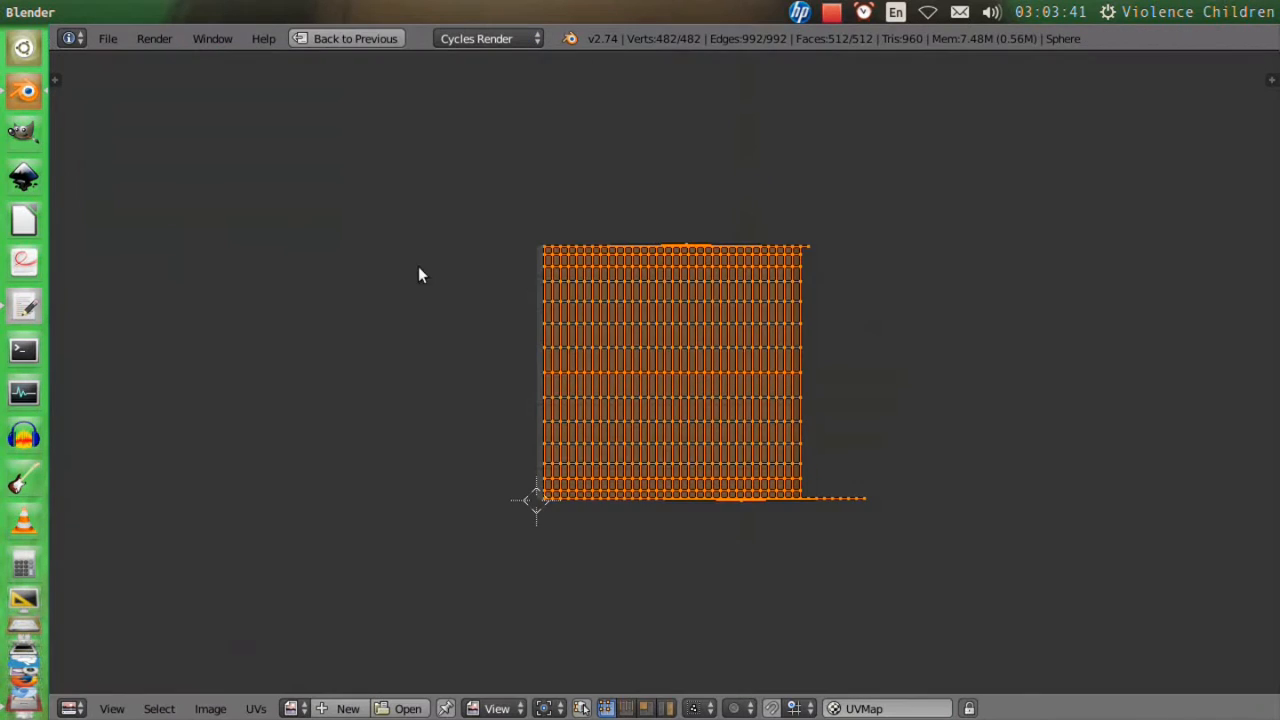
{"action": "scroll", "coordinate": [622, 412], "scroll_direction": "up", "scroll_amount": 5}
{"action": "scroll", "coordinate": [622, 412], "scroll_direction": "down", "scroll_amount": 5}
{"action": "scroll", "coordinate": [622, 420], "scroll_direction": "up", "scroll_amount": 3}
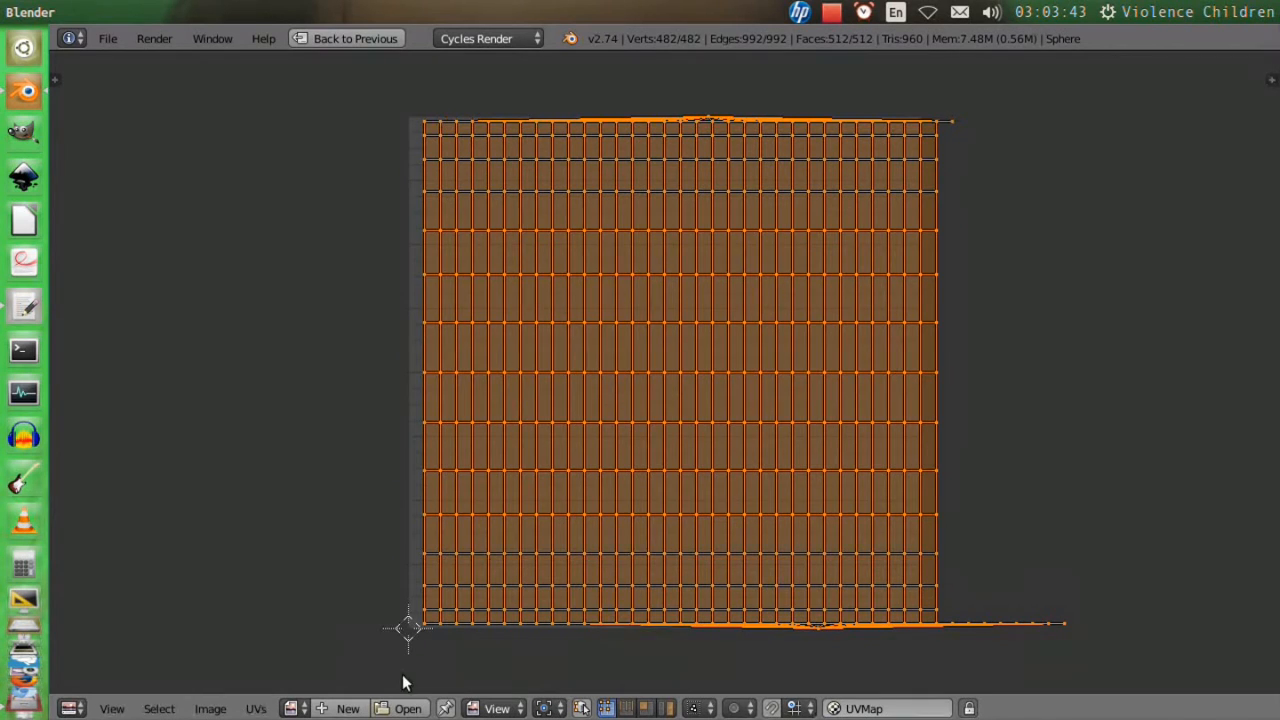
{"action": "left_click", "coordinate": [403, 707]}
{"action": "scroll", "coordinate": [166, 297], "scroll_direction": "down", "scroll_amount": 5}
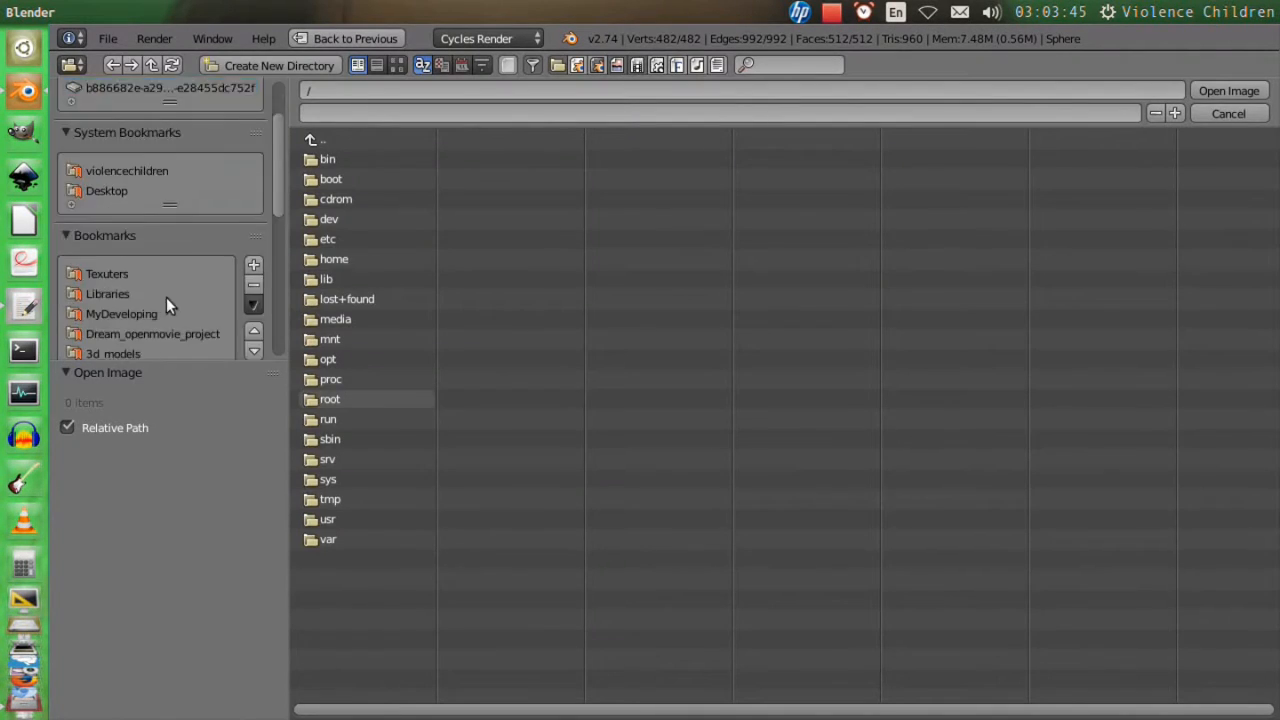
{"action": "left_click", "coordinate": [130, 155]}
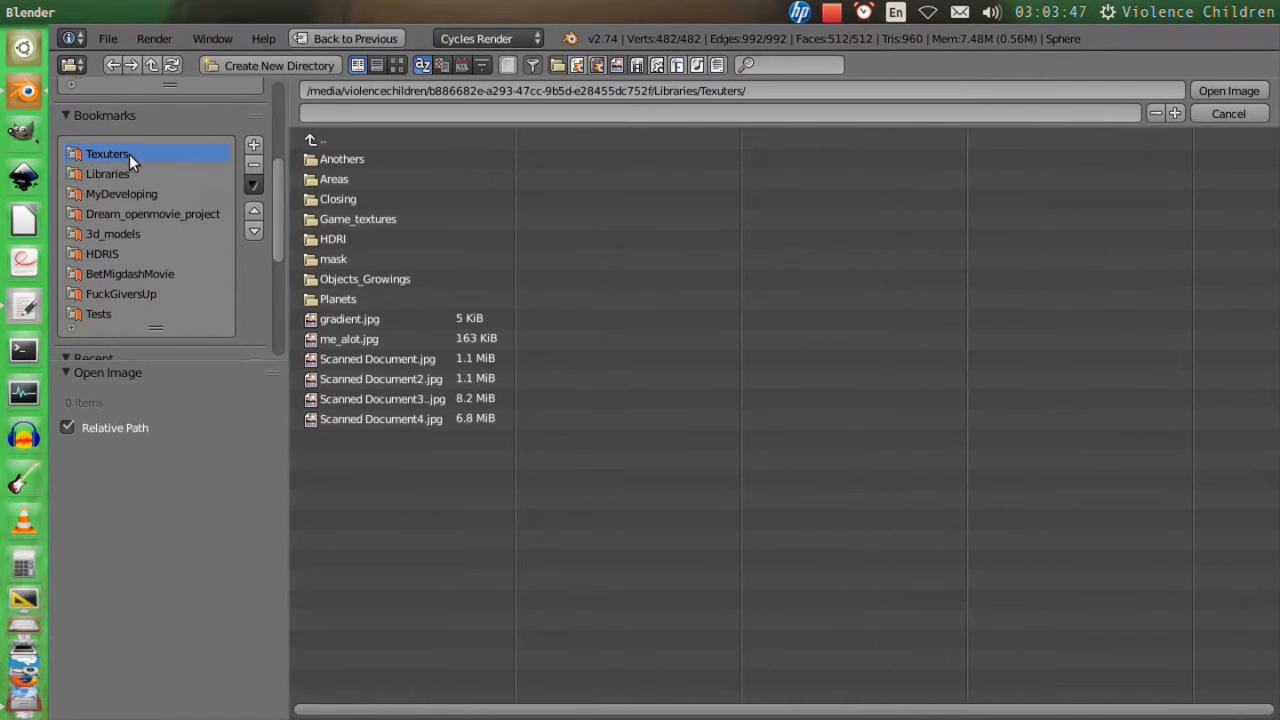
{"action": "left_click", "coordinate": [352, 298]}
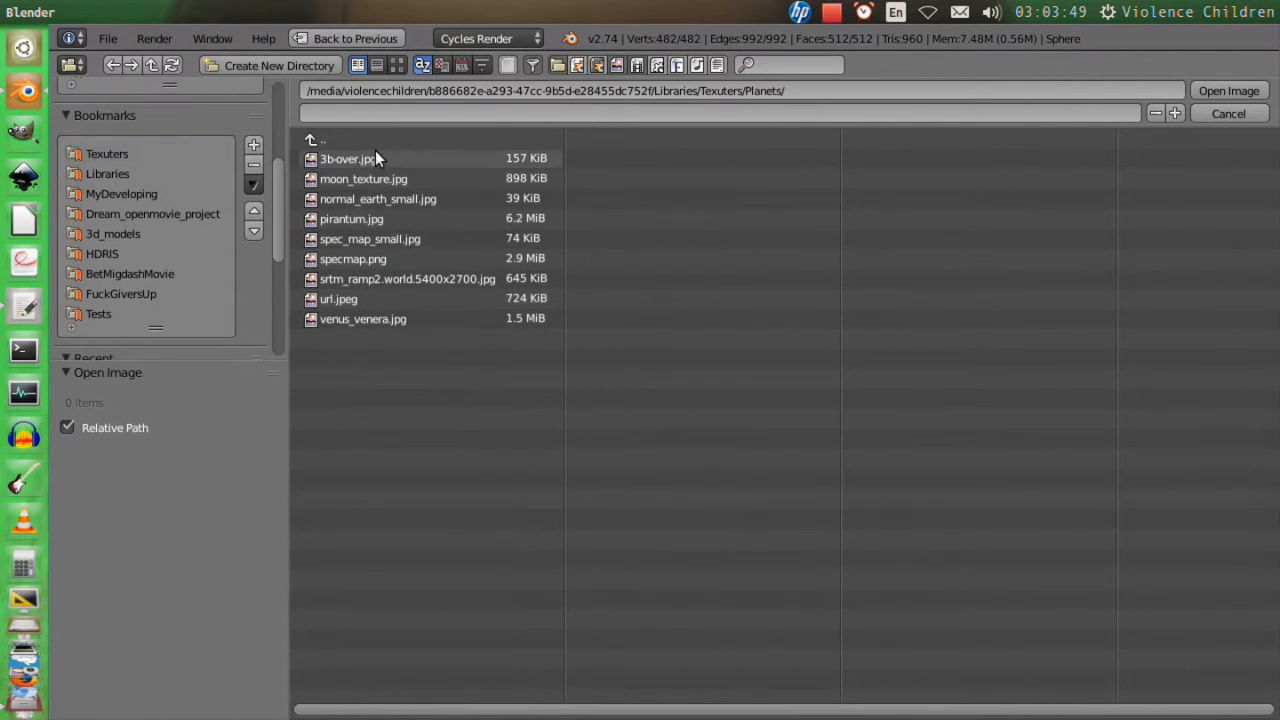
{"action": "left_click", "coordinate": [381, 178]}
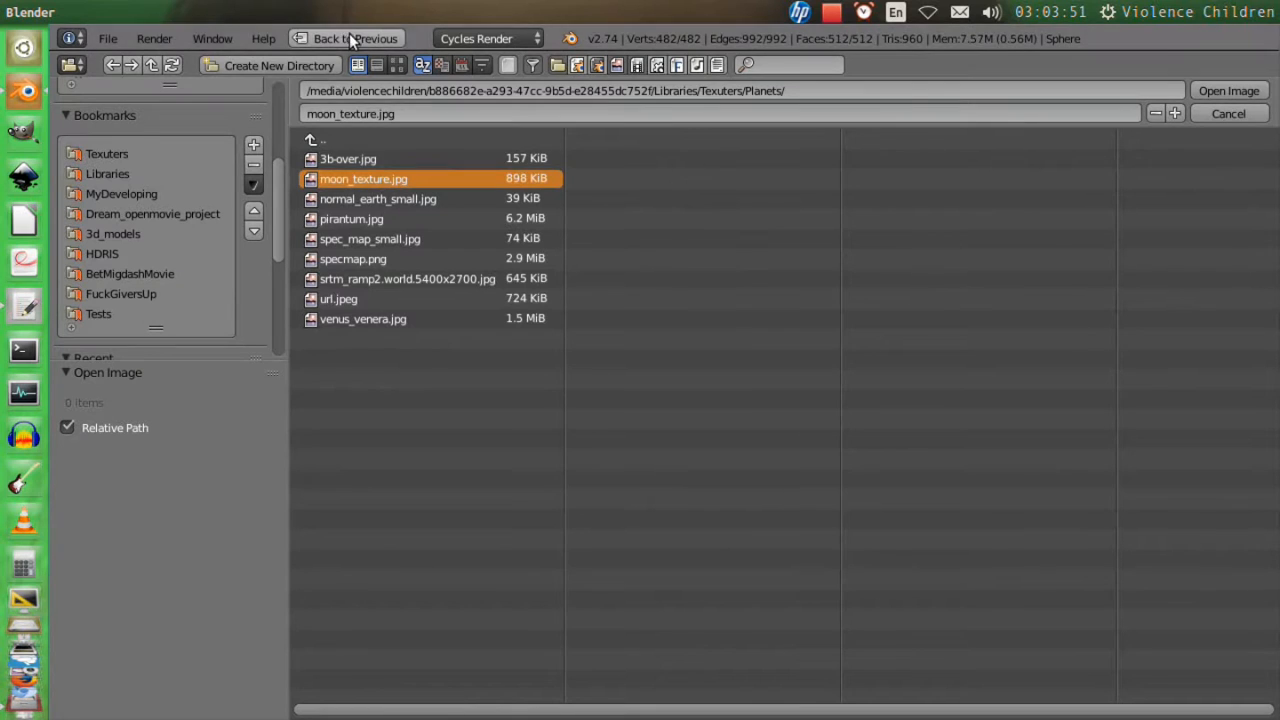
{"action": "left_click", "coordinate": [397, 65]}
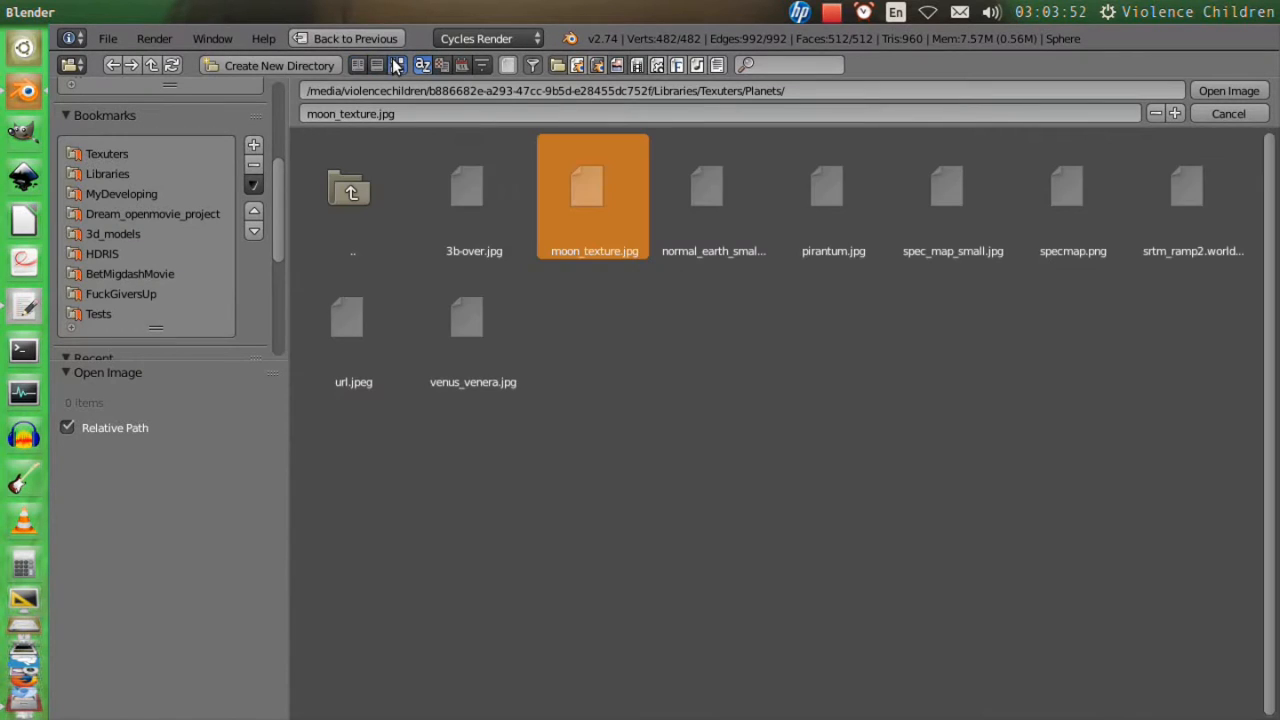
{"action": "left_click", "coordinate": [1229, 90]}
{"action": "scroll", "coordinate": [770, 410], "scroll_direction": "down", "scroll_amount": 10}
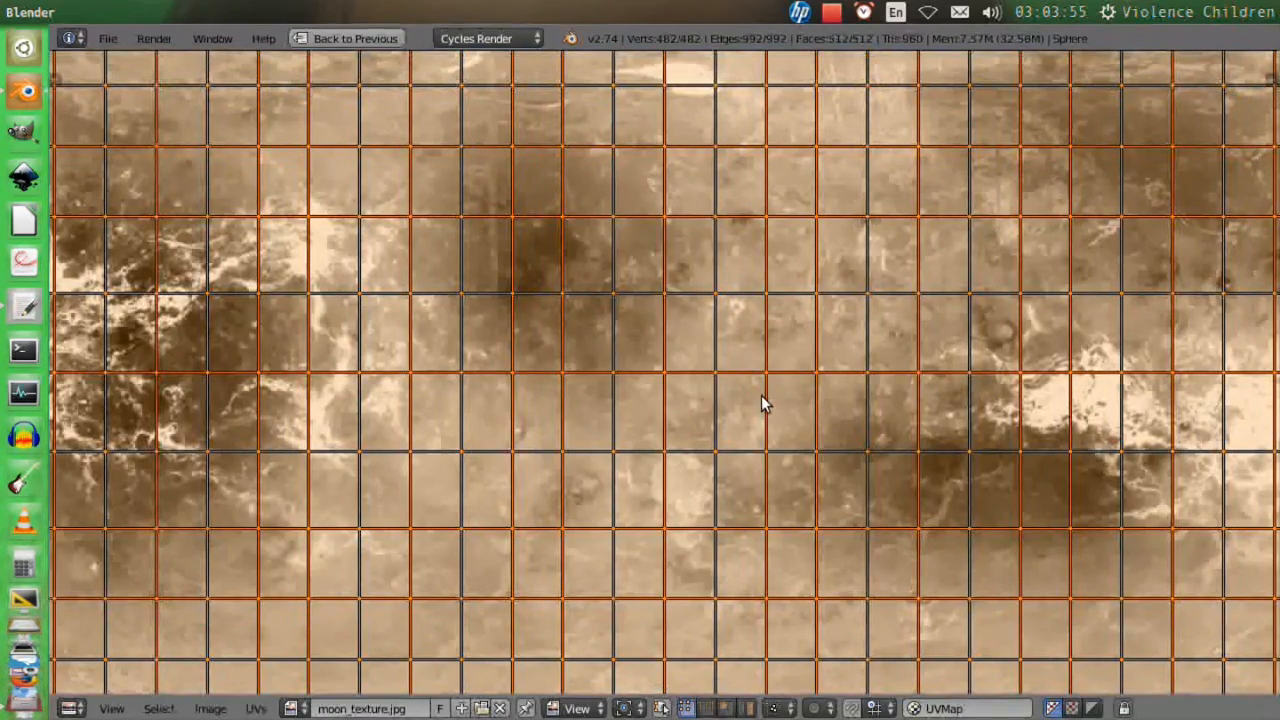
{"action": "key", "text": "ctrl+Up"}
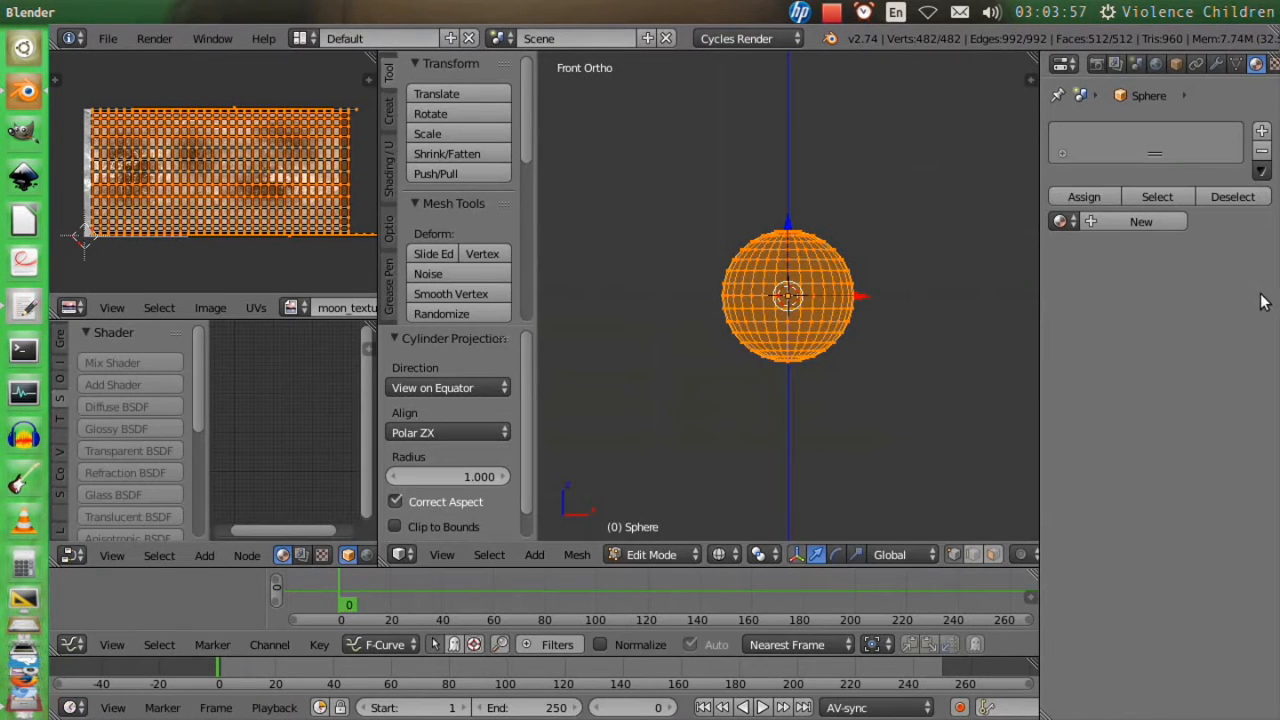
Give the sphere a new Diffuse BSDF material whose color comes from an Image Texture using moon_texture.jpg.
{"action": "left_click", "coordinate": [1148, 221]}
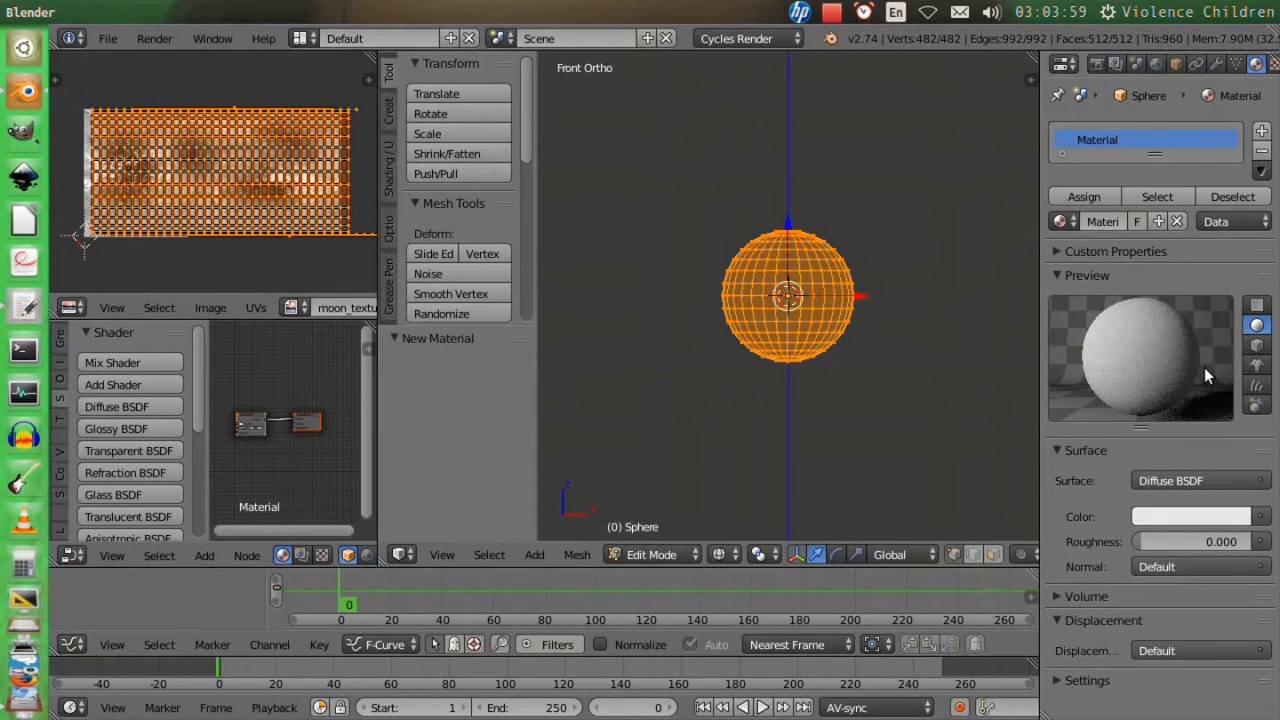
{"action": "left_click", "coordinate": [1261, 517]}
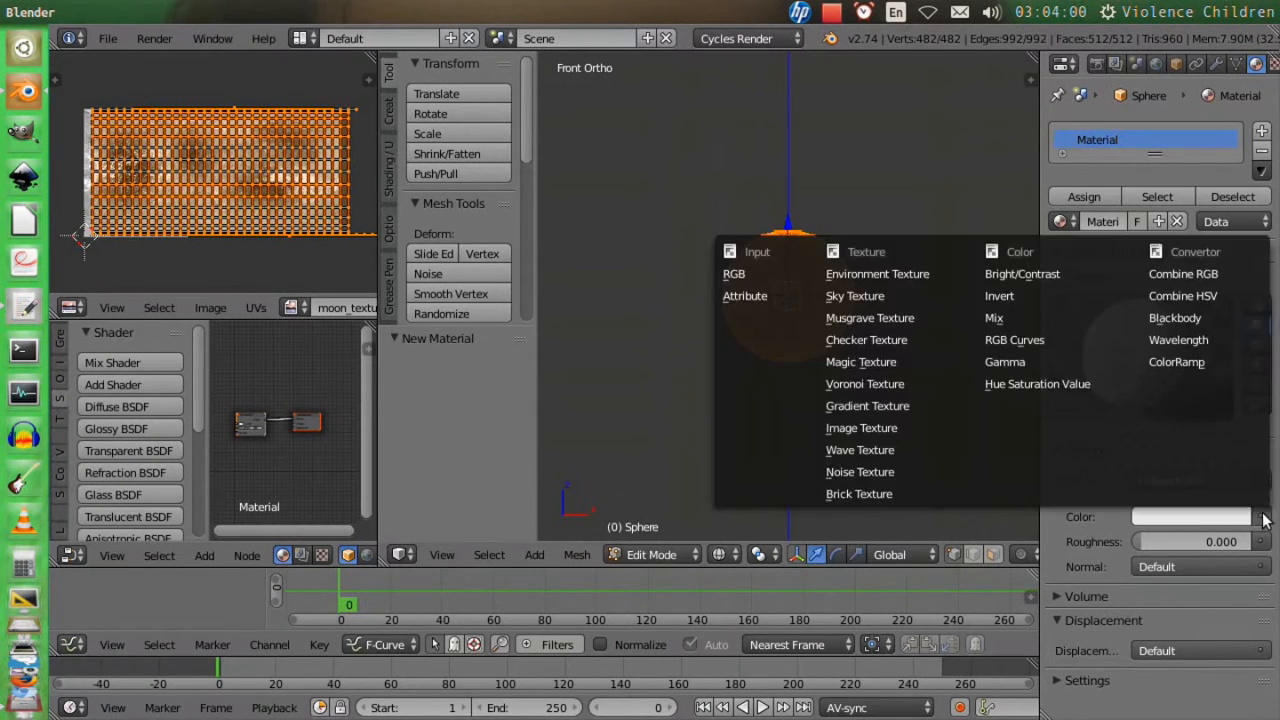
{"action": "left_click", "coordinate": [861, 428]}
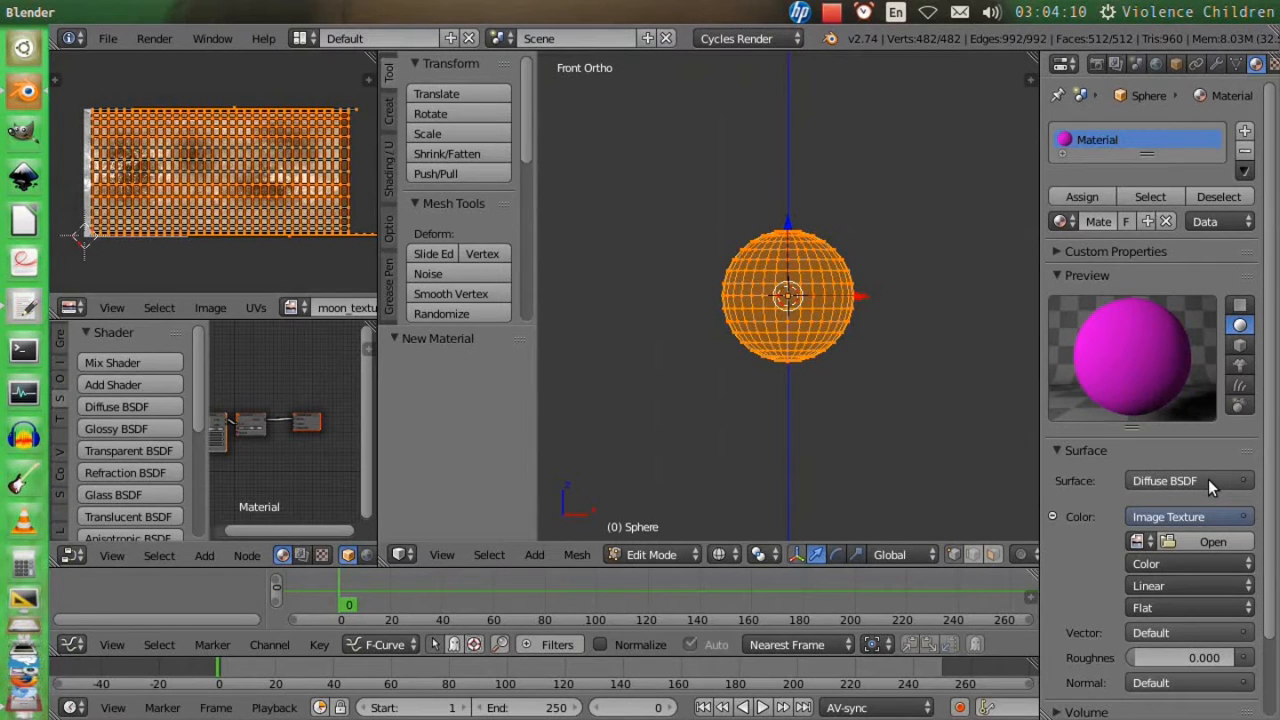
{"action": "left_click", "coordinate": [1137, 541]}
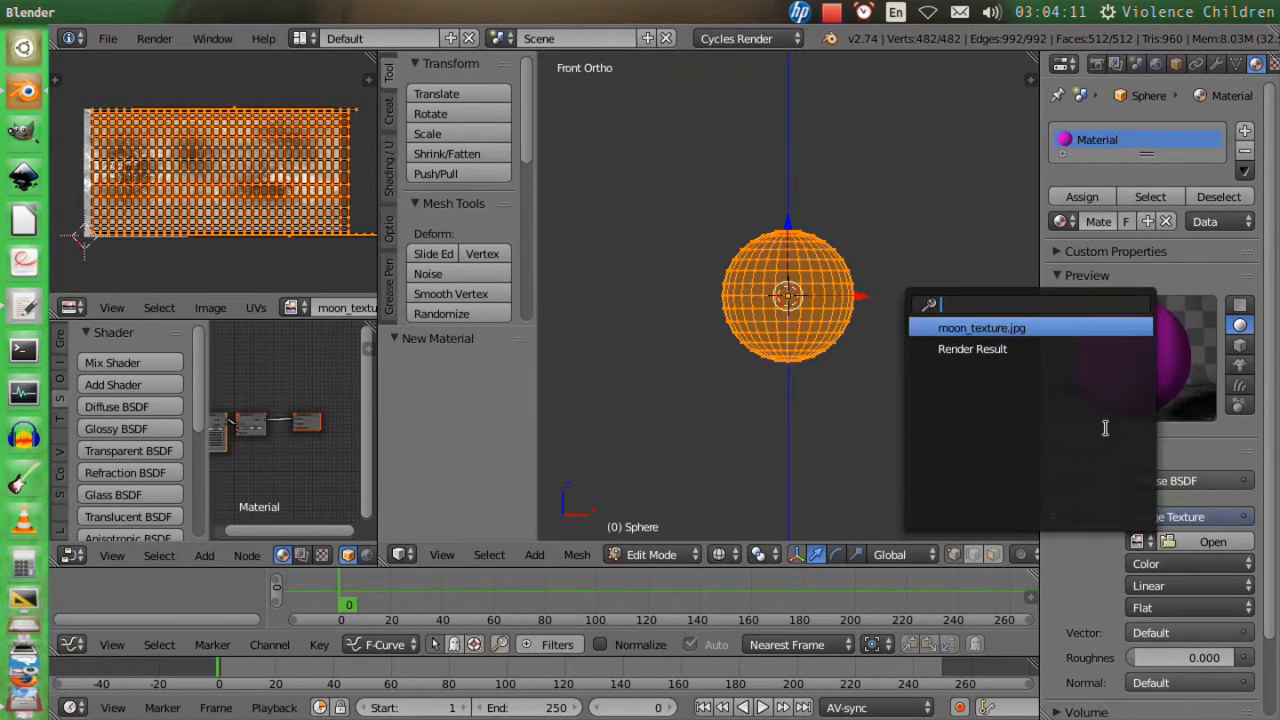
{"action": "left_click", "coordinate": [1040, 328]}
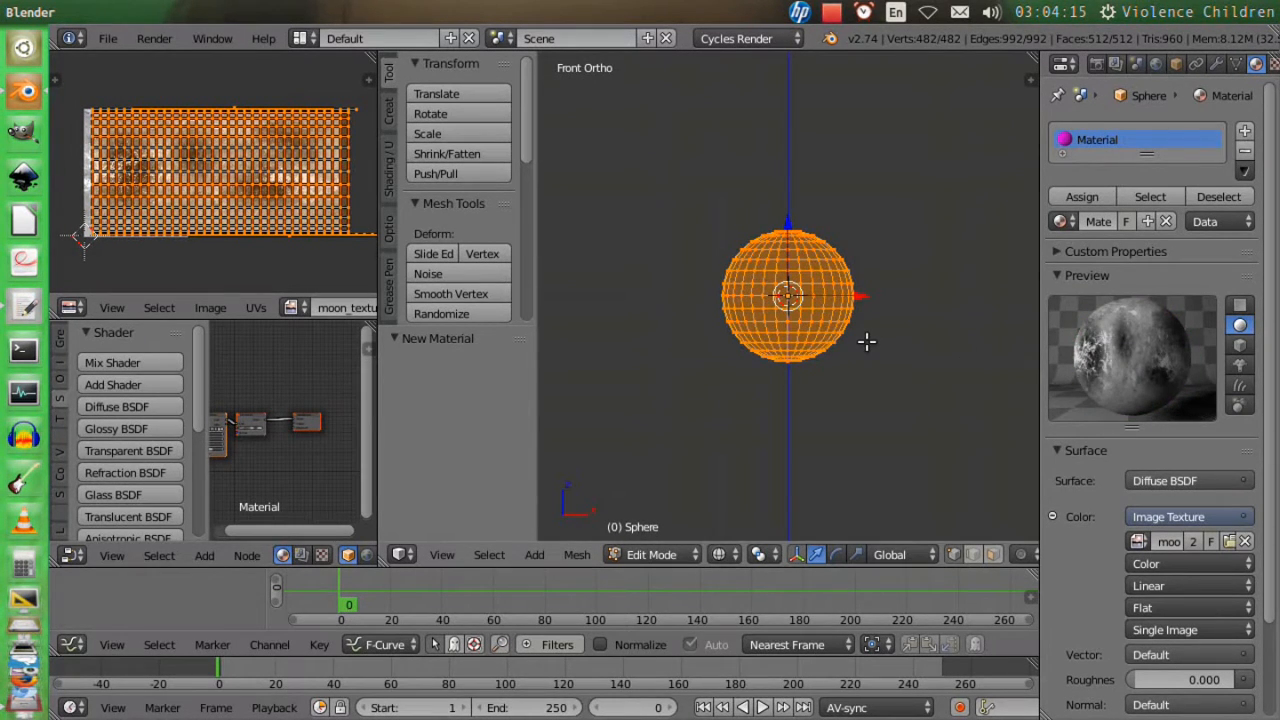
Display the sphere with textured viewport shading and return it to Object Mode.
{"action": "key", "text": "alt+z"}
{"action": "key", "text": "Tab"}
{"action": "mouse_move", "coordinate": [869, 350]}
{"action": "middle_mouse_down"}
{"action": "mouse_move", "coordinate": [836, 374]}
{"action": "mouse_move", "coordinate": [589, 391]}
{"action": "mouse_move", "coordinate": [766, 363]}
{"action": "middle_mouse_up"}
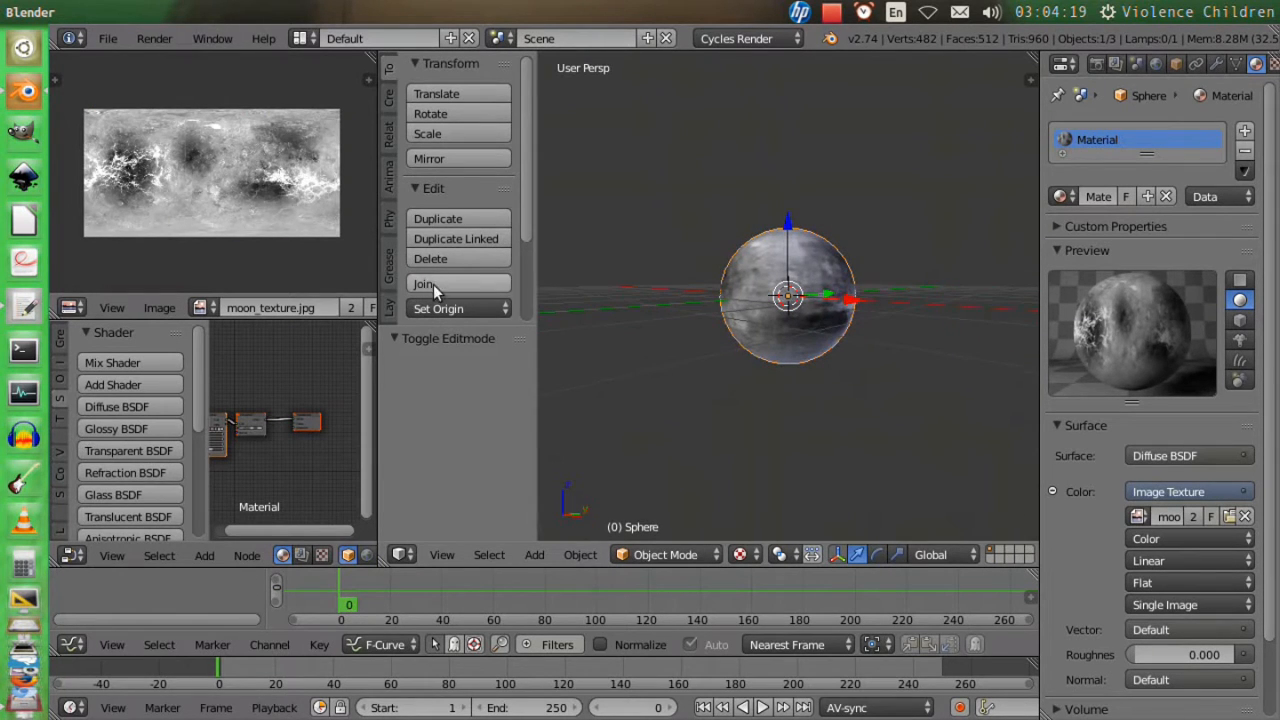
Apply smooth shading to the sphere and deselect it.
{"action": "scroll", "coordinate": [428, 236], "scroll_direction": "down", "scroll_amount": 3}
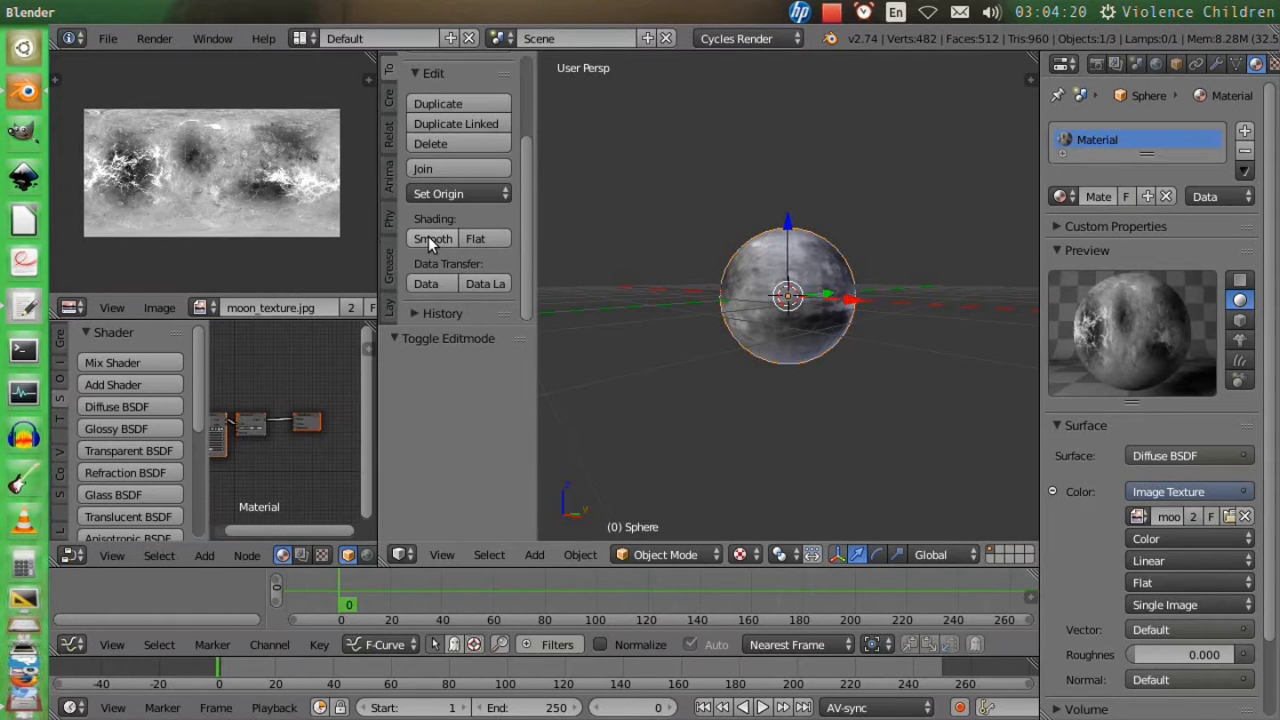
{"action": "left_click", "coordinate": [428, 241]}
{"action": "mouse_move", "coordinate": [800, 330]}
{"action": "middle_mouse_down"}
{"action": "mouse_move", "coordinate": [924, 340]}
{"action": "mouse_move", "coordinate": [891, 364]}
{"action": "mouse_move", "coordinate": [674, 381]}
{"action": "mouse_move", "coordinate": [931, 454]}
{"action": "mouse_move", "coordinate": [670, 425]}
{"action": "mouse_move", "coordinate": [708, 350]}
{"action": "mouse_move", "coordinate": [879, 343]}
{"action": "mouse_move", "coordinate": [670, 367]}
{"action": "middle_mouse_up"}
{"action": "key", "text": "a"}
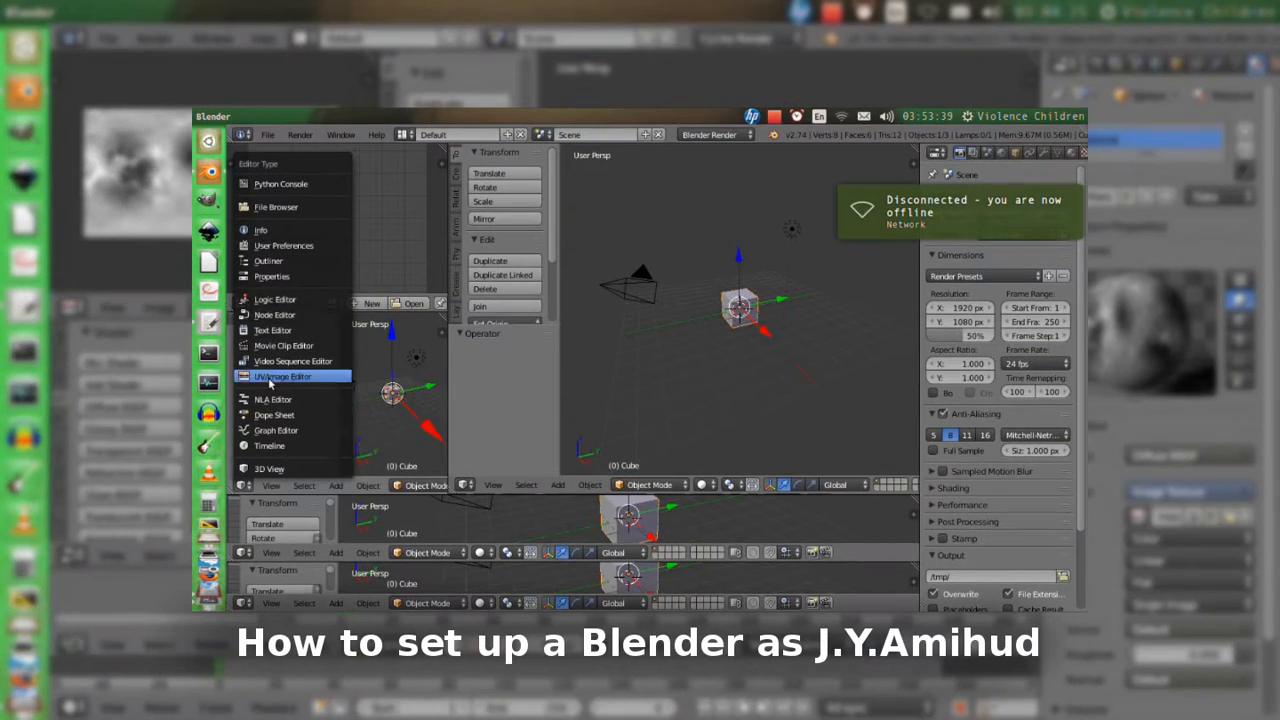
Set the world's surface color to black (RGB 0, 0, 0).
{"action": "left_click", "coordinate": [274, 314]}
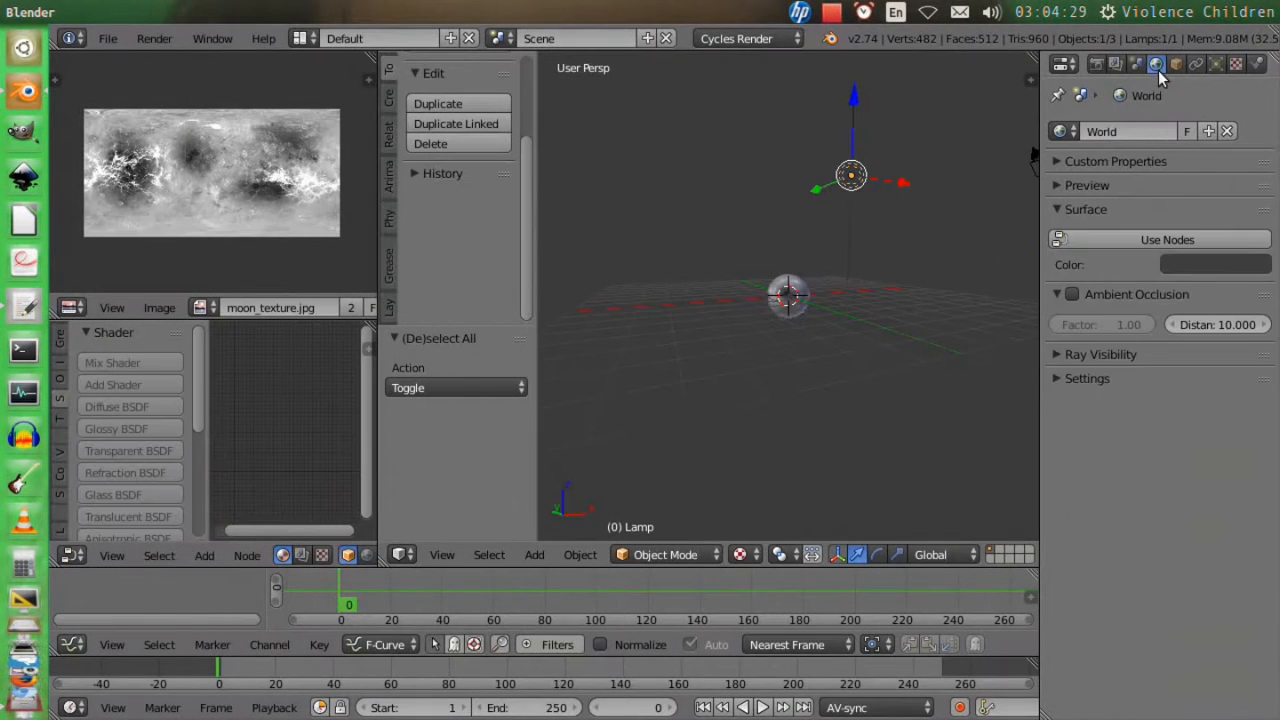
{"action": "scroll", "coordinate": [808, 318], "scroll_direction": "up", "scroll_amount": 6}
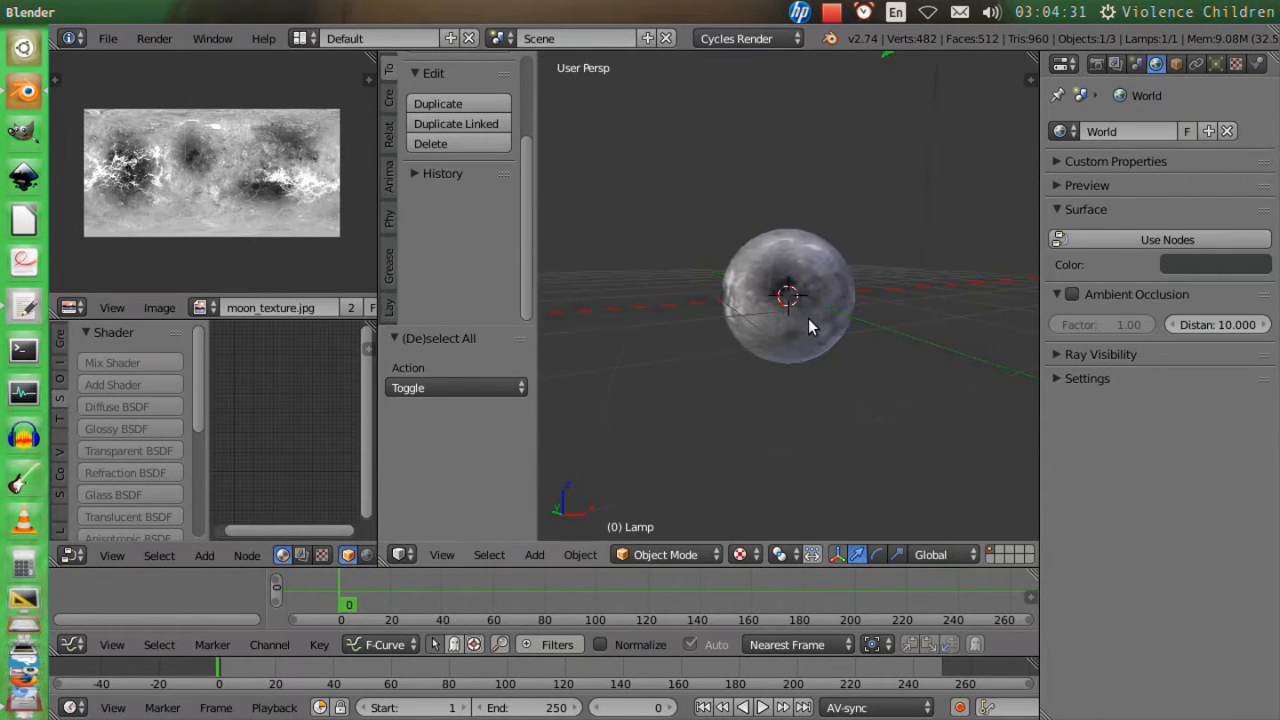
{"action": "left_click", "coordinate": [1250, 265]}
{"action": "left_click_drag", "start_coordinate": [1250, 400], "coordinate": [1250, 440]}
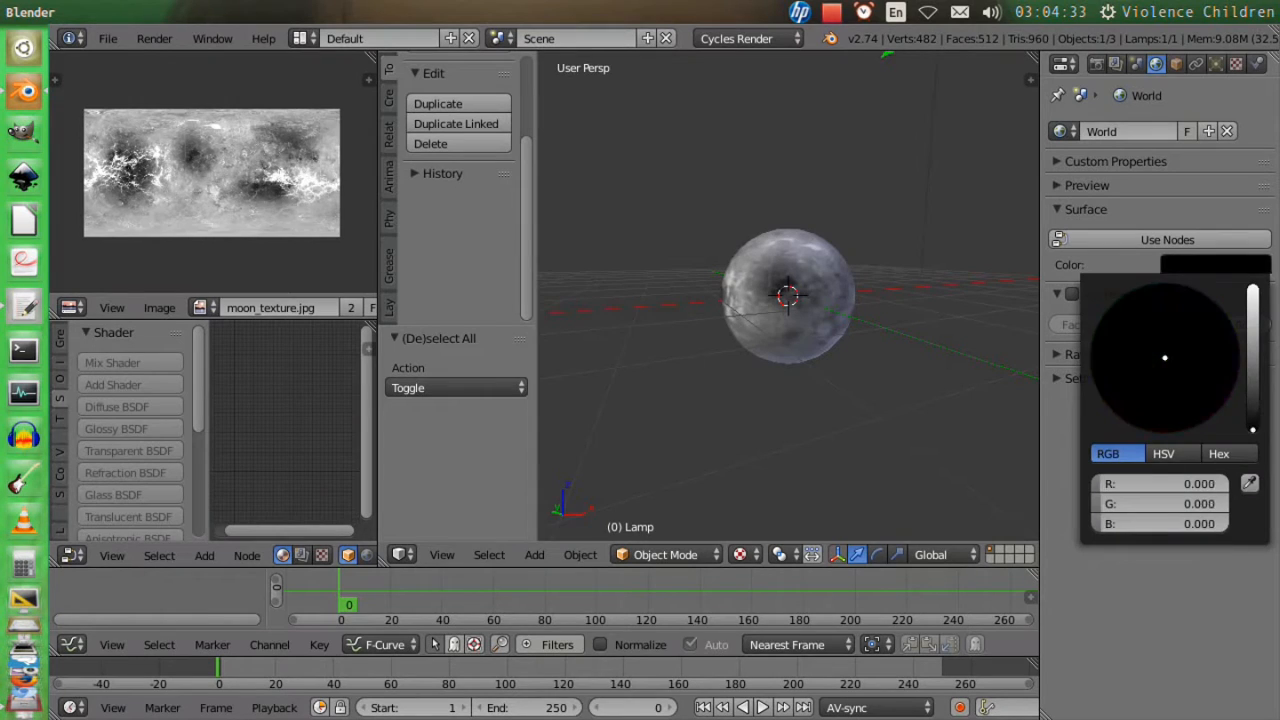
{"action": "scroll", "coordinate": [891, 150], "scroll_direction": "down", "scroll_amount": 3}
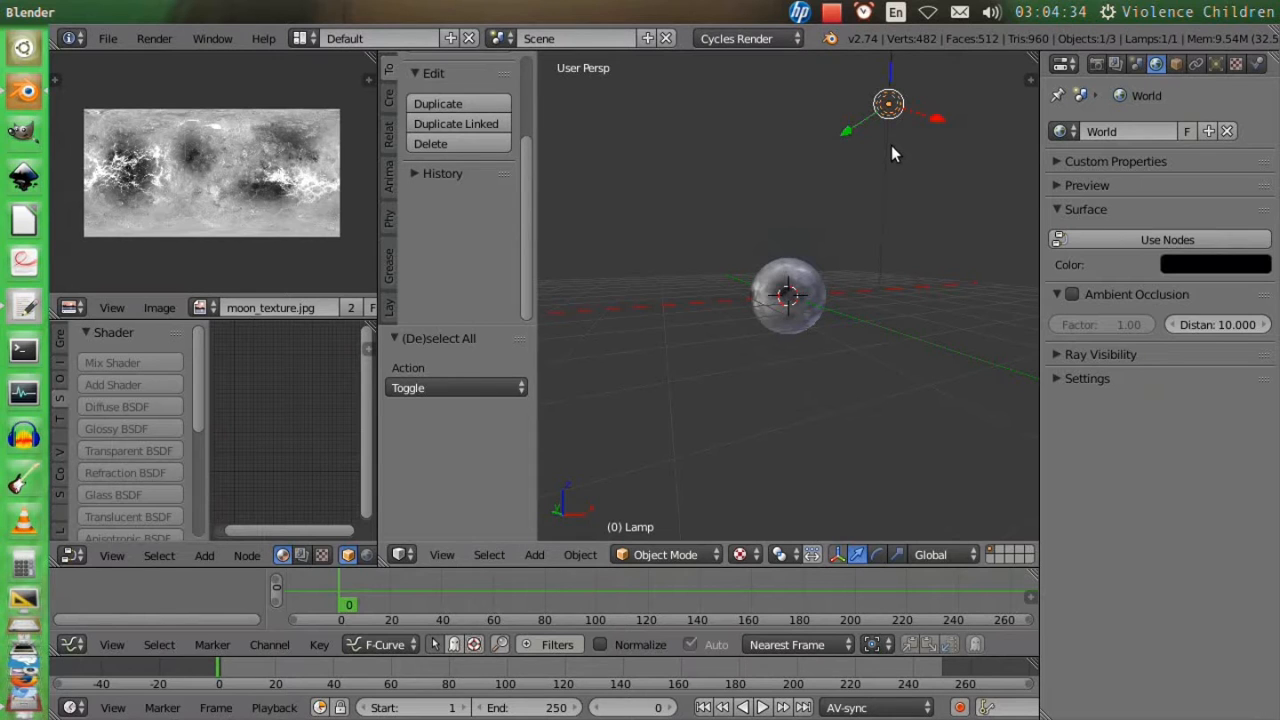
Change the lamp to a Sun and preview the lit moon in rendered viewport shading.
{"action": "left_click", "coordinate": [1214, 64]}
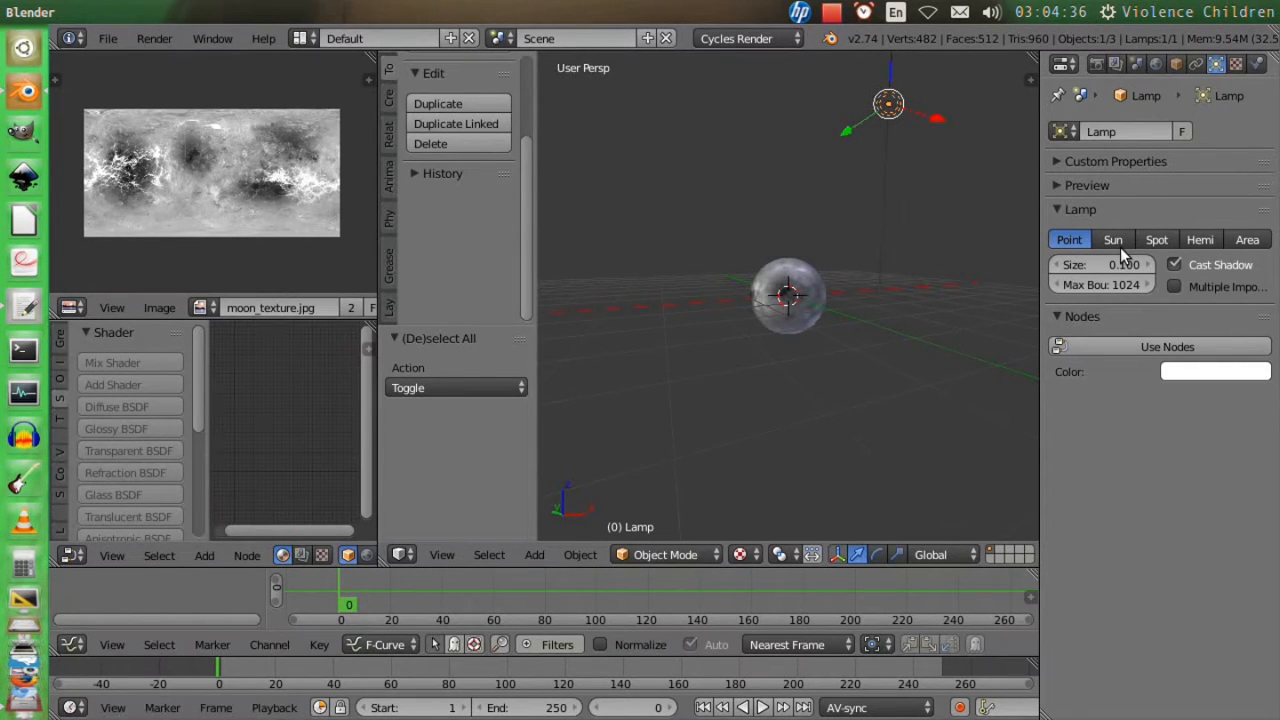
{"action": "left_click", "coordinate": [1120, 247]}
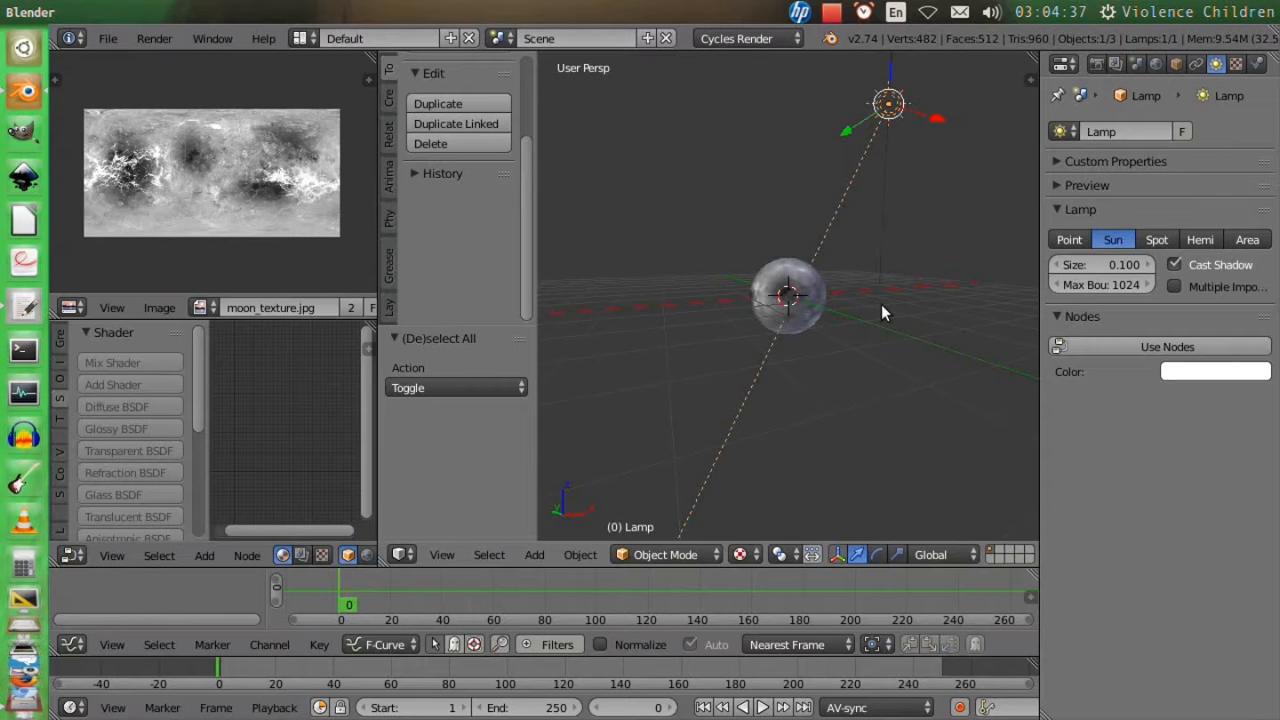
{"action": "key", "text": "shift+z"}
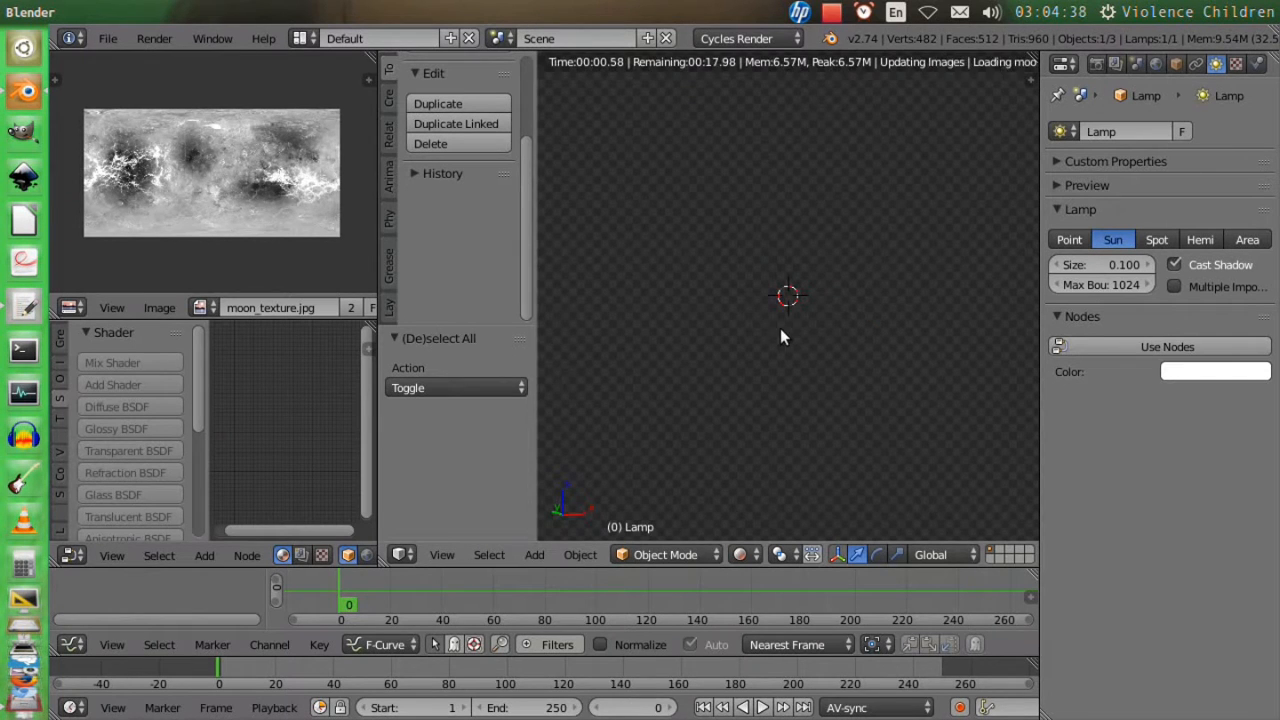
{"action": "middle_click_drag", "start_coordinate": [778, 329], "coordinate": [718, 336]}
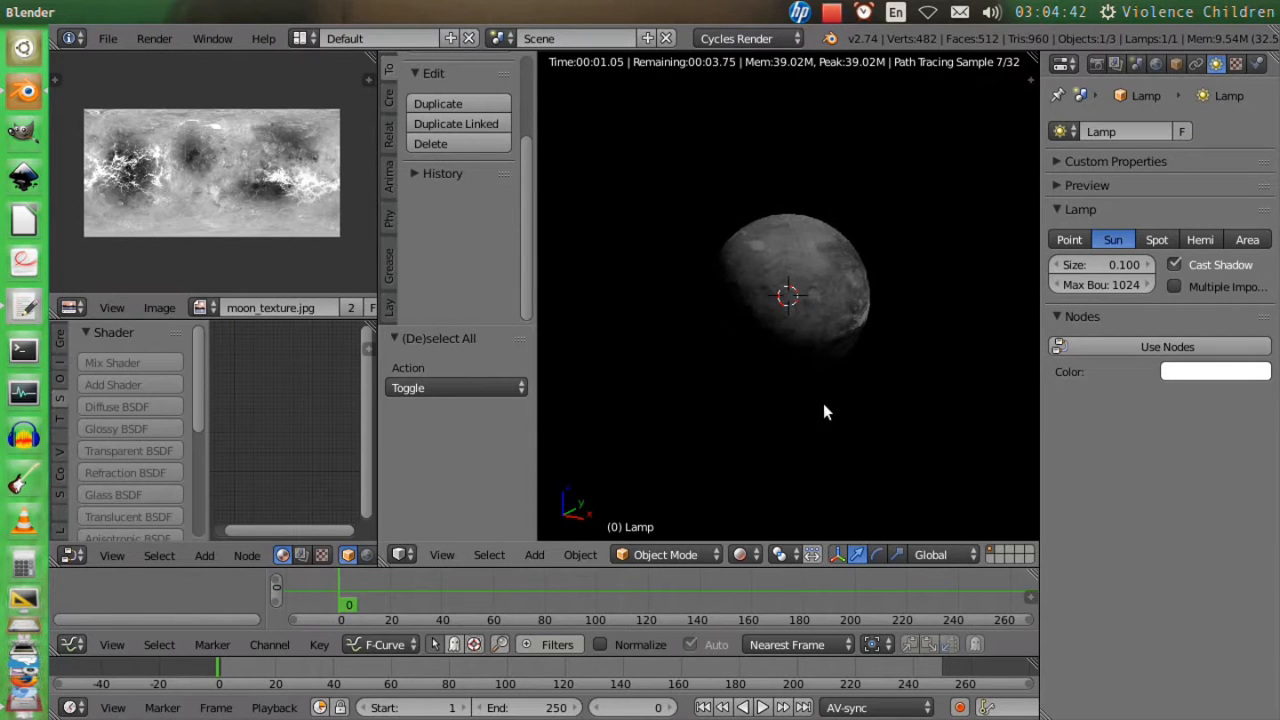
{"action": "scroll", "coordinate": [842, 365], "scroll_direction": "down", "scroll_amount": 2}
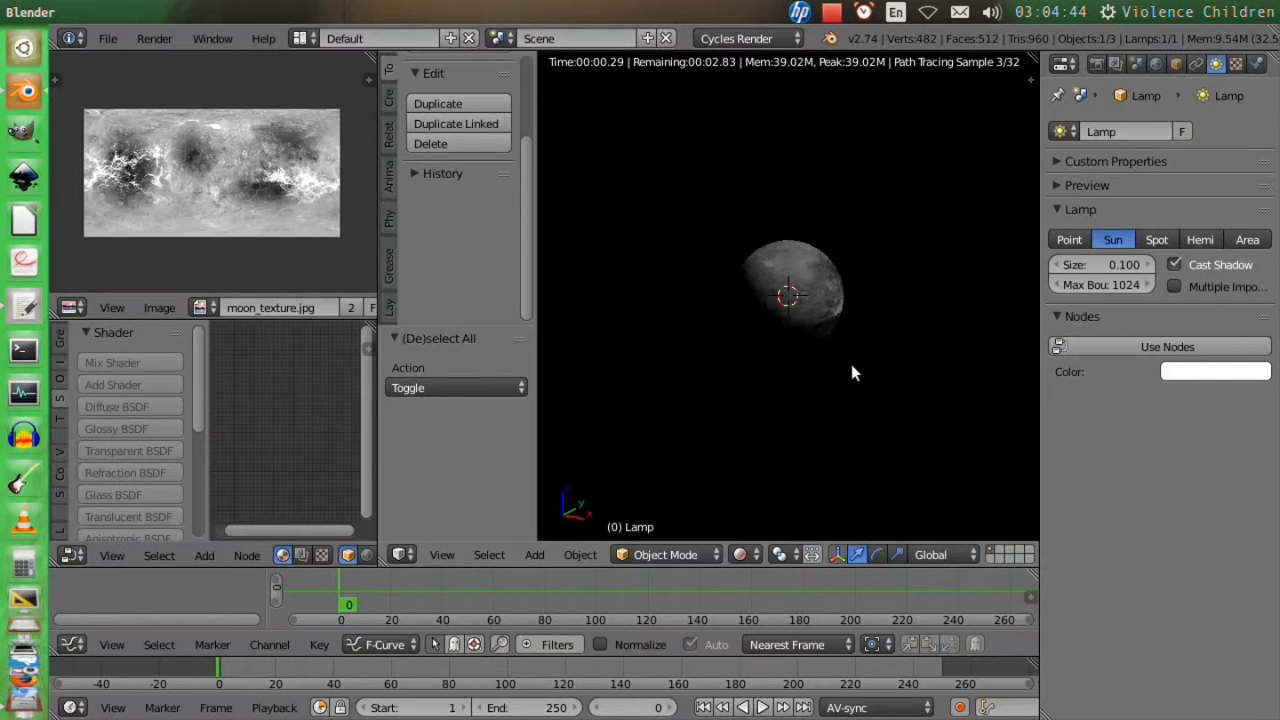
Enable nodes for the sun lamp, try an emission strength of 20, and settle on a strength of 10.
{"action": "left_click", "coordinate": [1153, 347]}
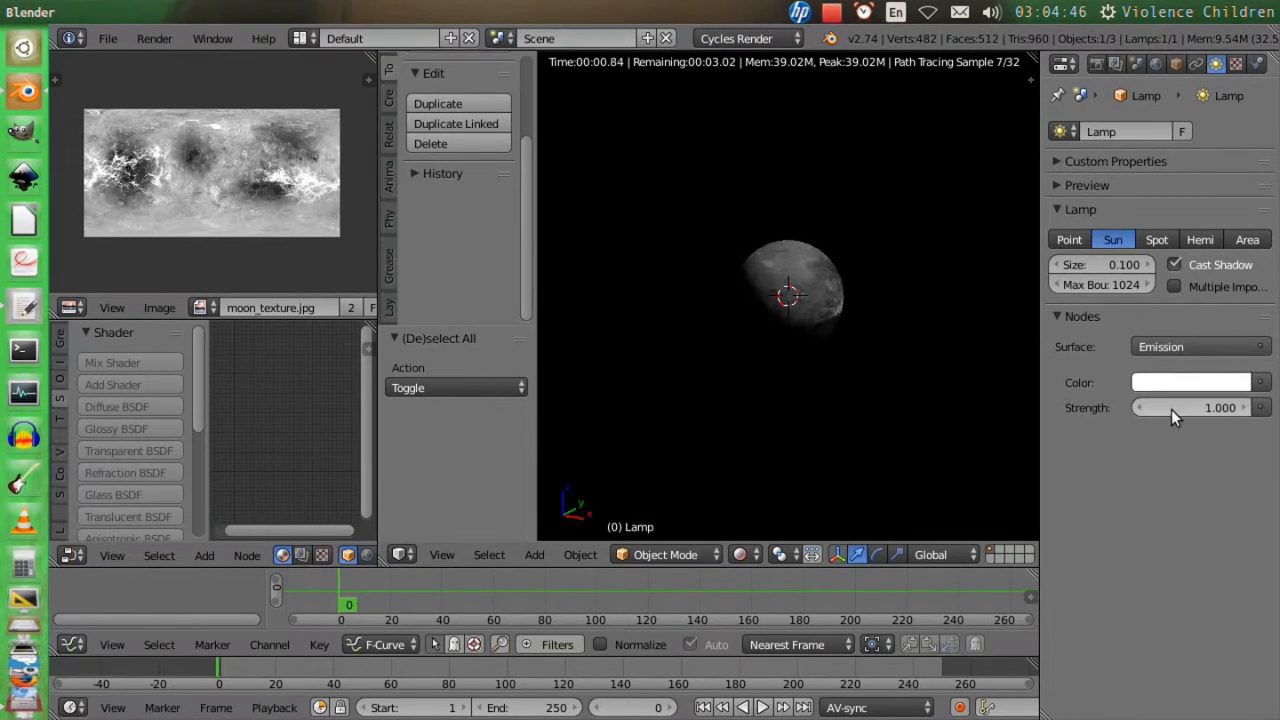
{"action": "left_click", "coordinate": [1171, 408]}
{"action": "type", "text": "20"}
{"action": "key", "text": "Return"}
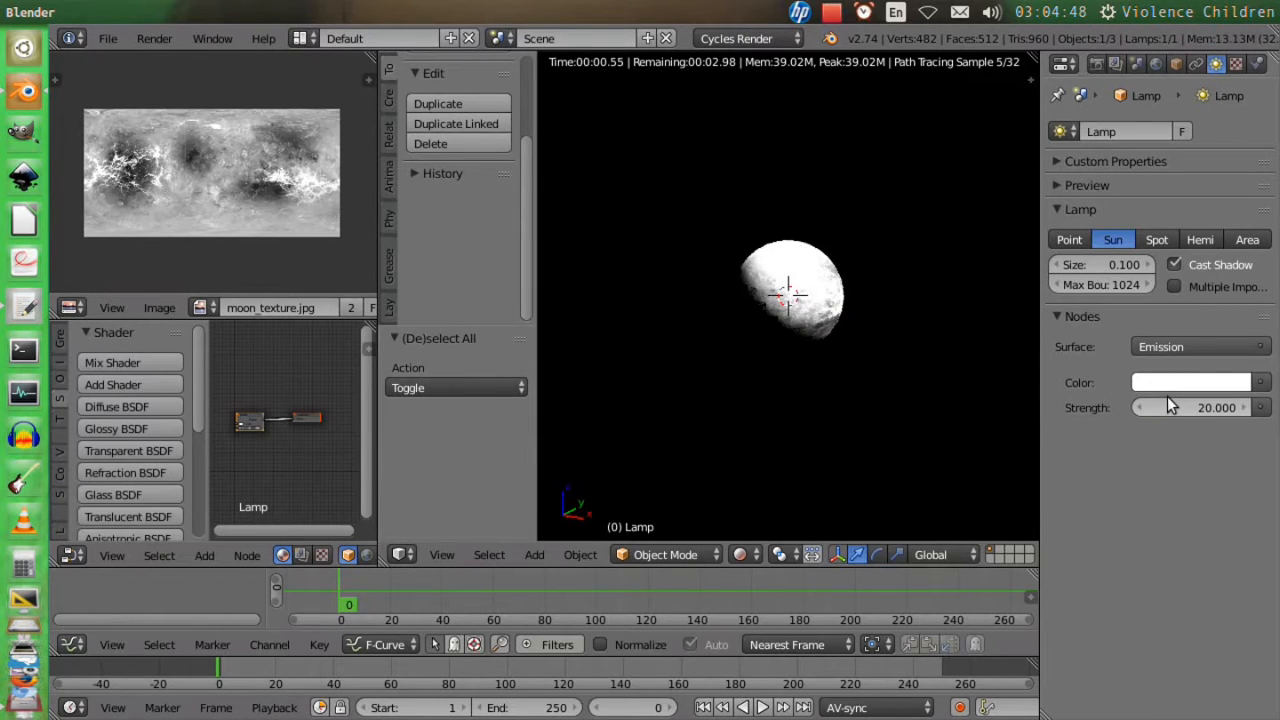
{"action": "left_click", "coordinate": [1173, 405]}
{"action": "type", "text": "10"}
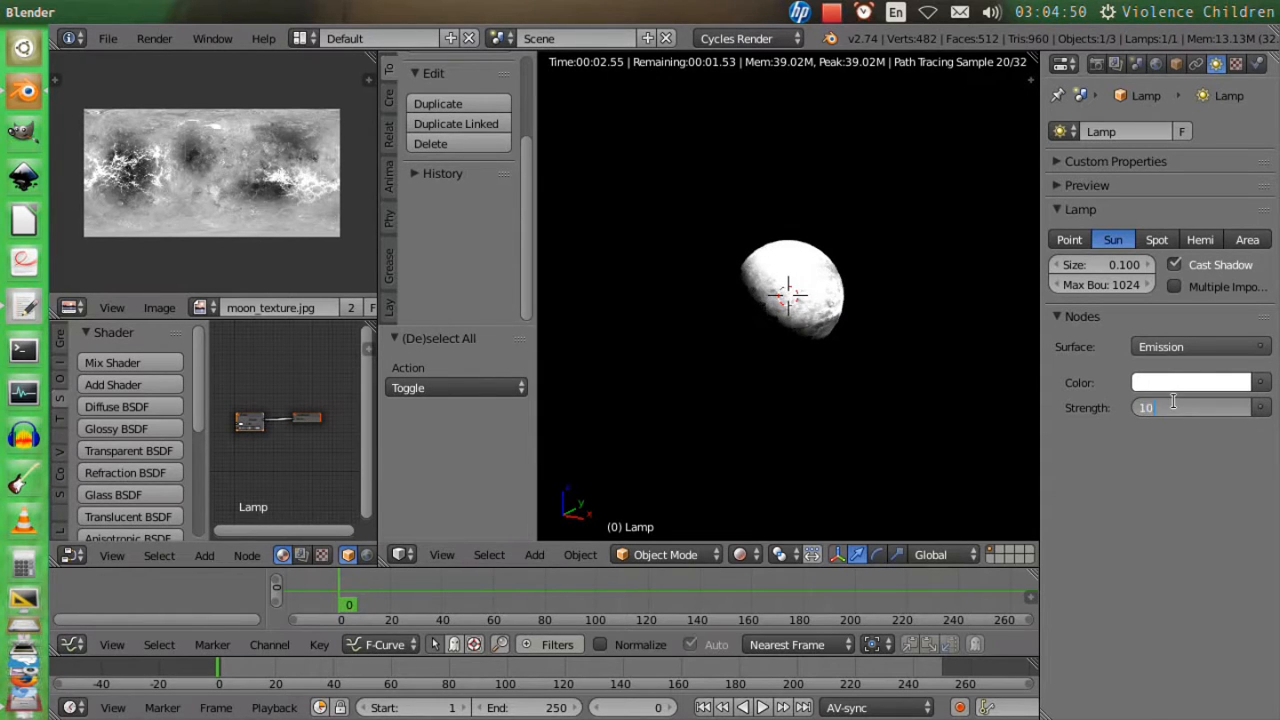
{"action": "key", "text": "Return"}
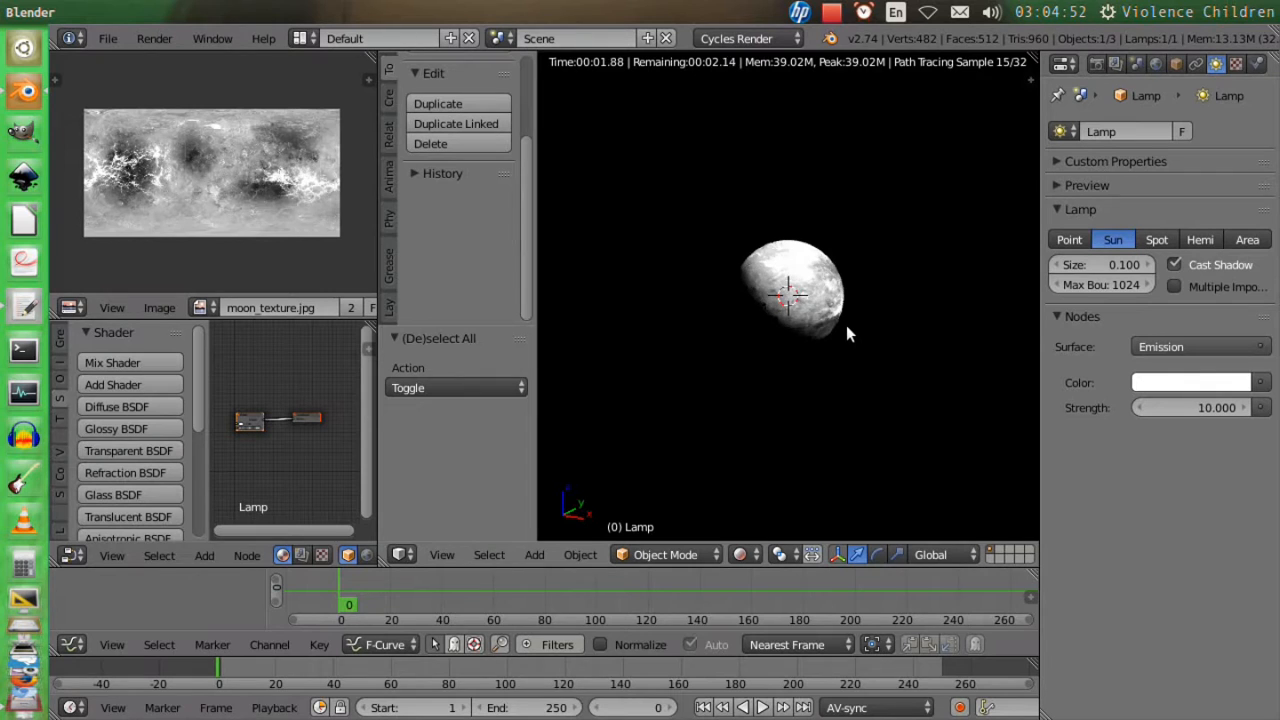
From the front view, rotate the sun lamp about -93° around global Z, and trackball-rotate it by about 108° and 85°.
{"action": "key", "text": "KP_1"}
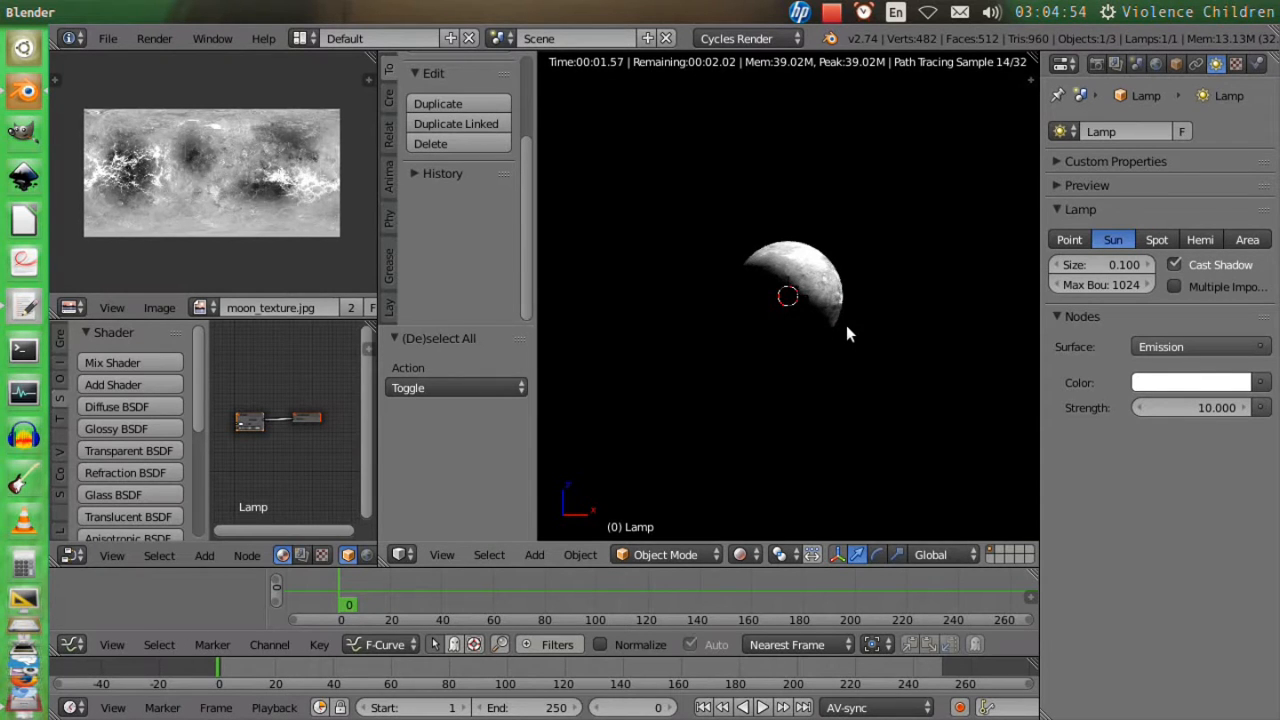
{"action": "key", "text": "r"}
{"action": "key", "text": "z"}
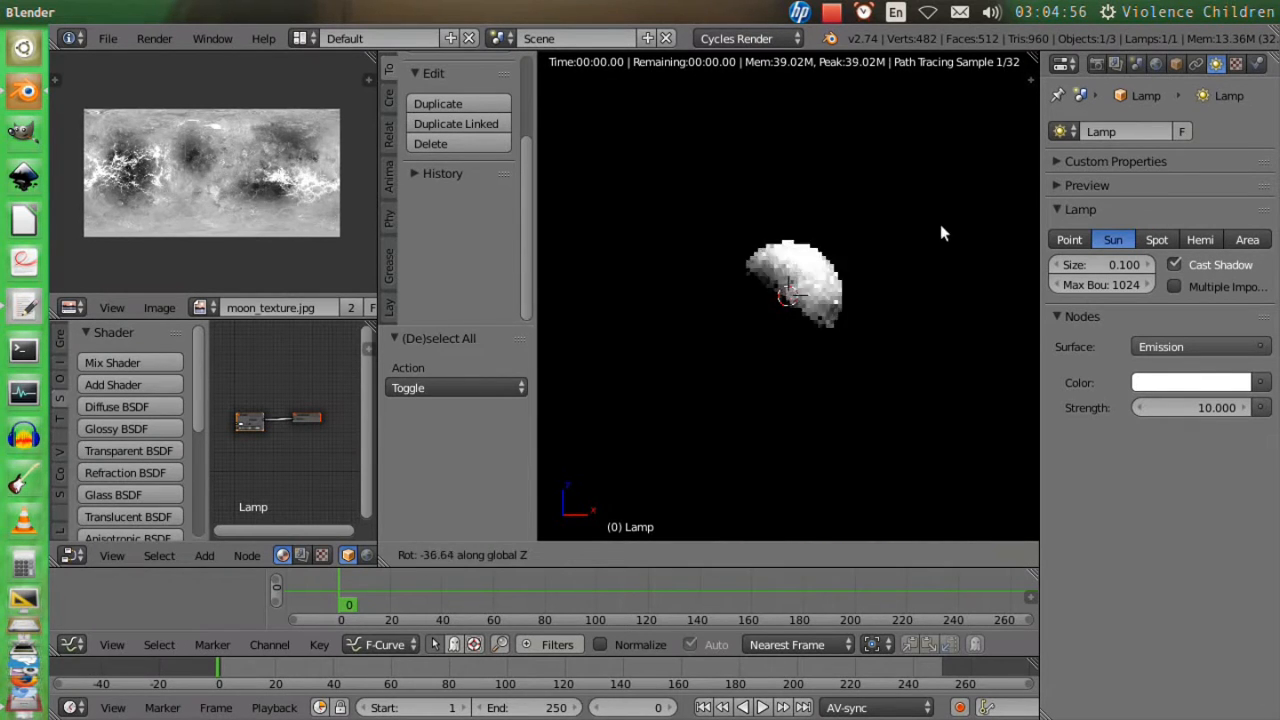
{"action": "left_click", "coordinate": [597, 230]}
{"action": "key", "text": "r"}
{"action": "key", "text": "r"}
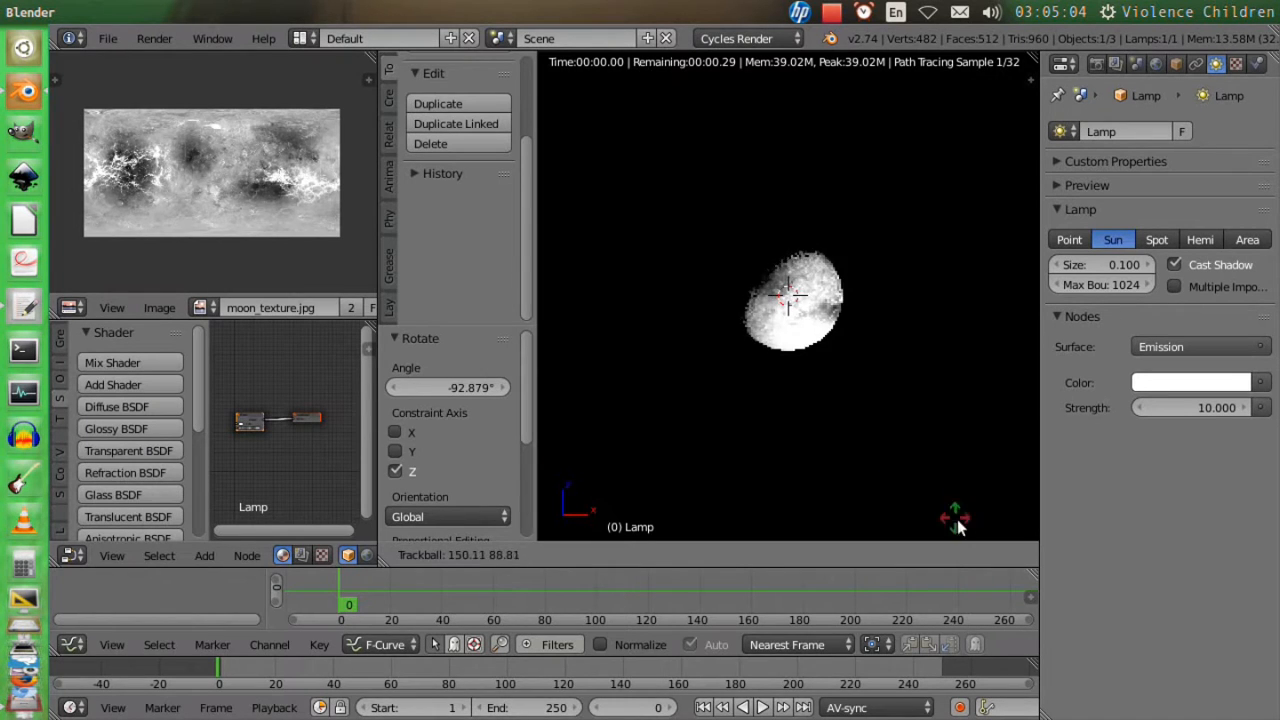
{"action": "left_click", "coordinate": [950, 446]}
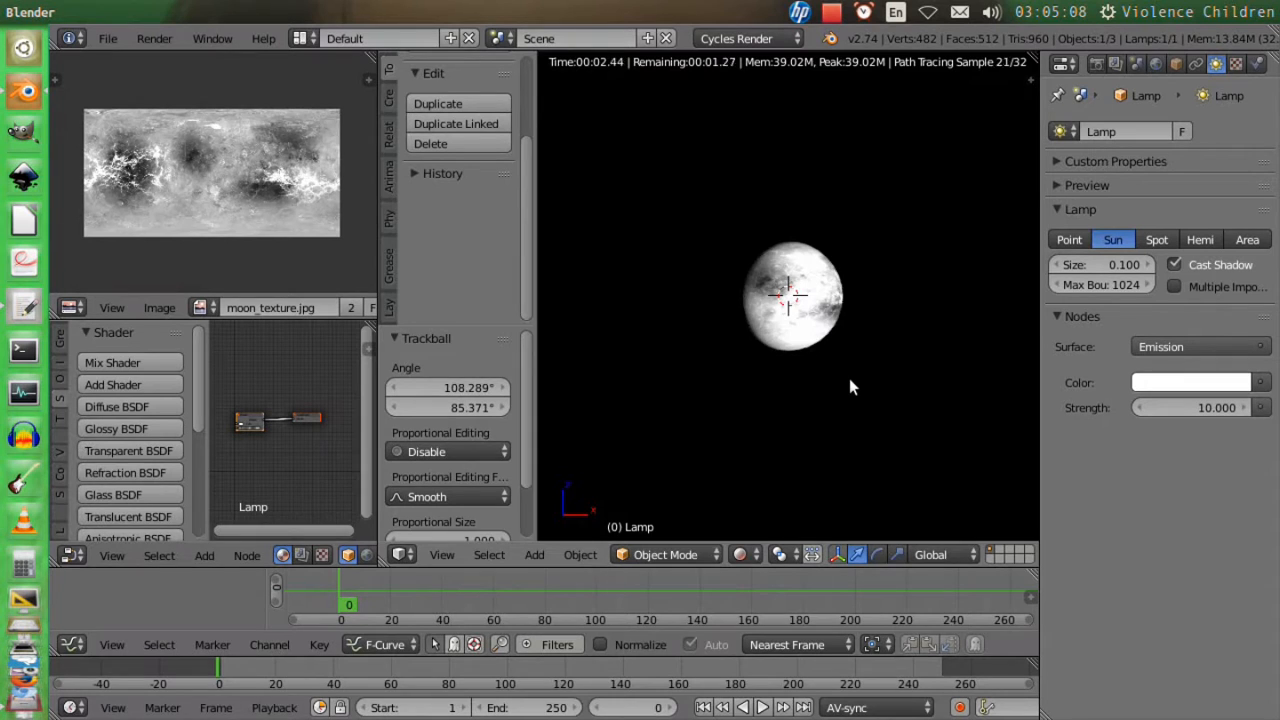
Switch the viewport to wireframe and save the file as moon in the MyDeveloping/Tutorial/FilmingCallNightMoonMusicVideo folder.
{"action": "key", "text": "z"}
{"action": "key", "text": "ctrl+s"}
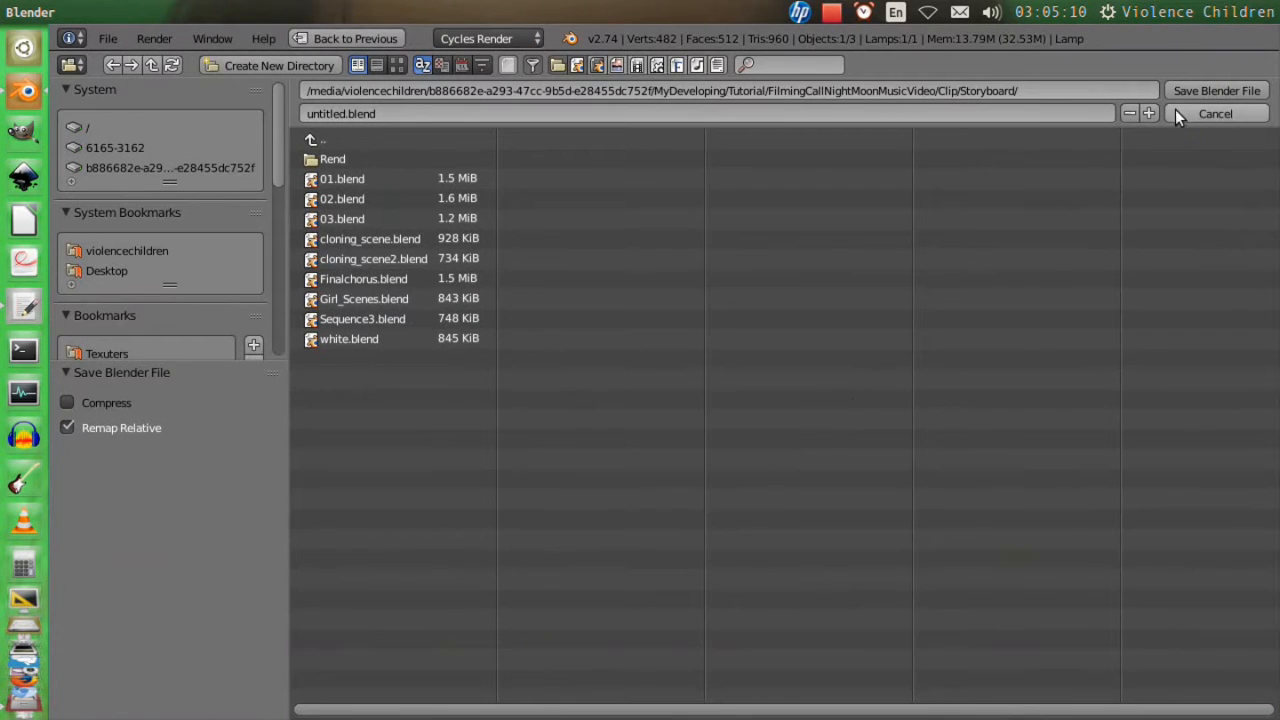
{"action": "scroll", "coordinate": [138, 293], "scroll_direction": "down", "scroll_amount": 5}
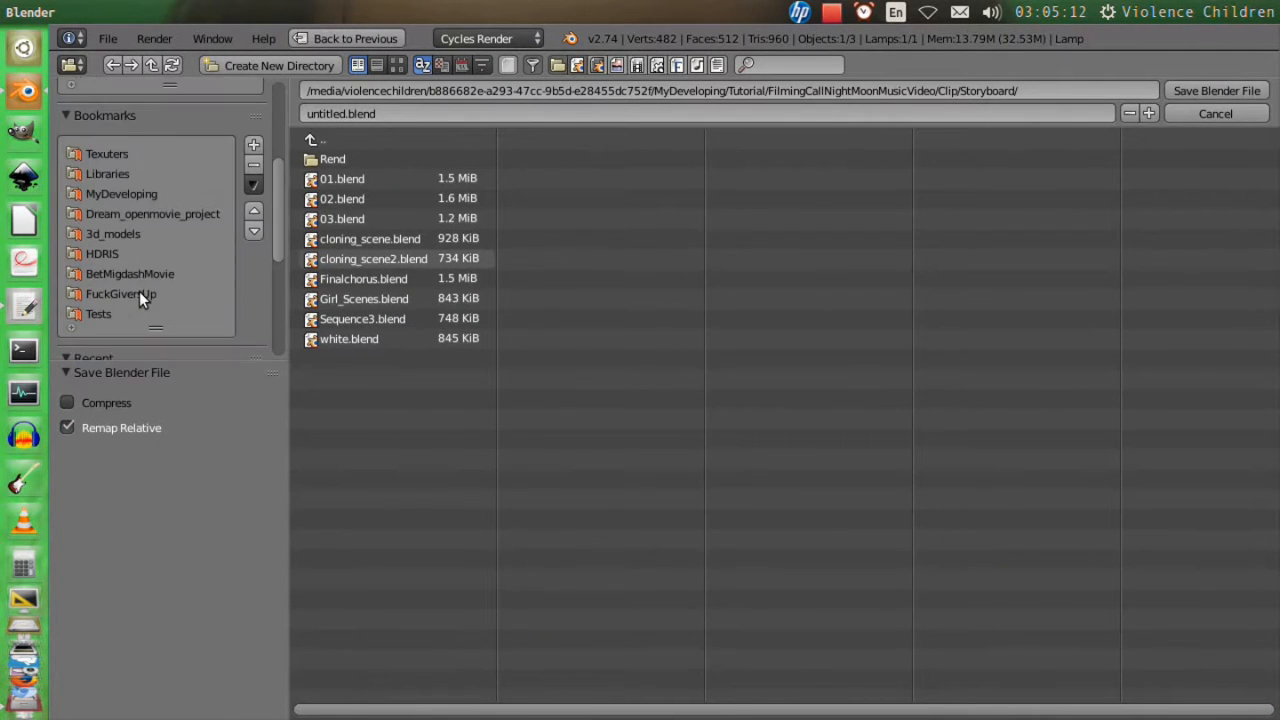
{"action": "left_click", "coordinate": [123, 193]}
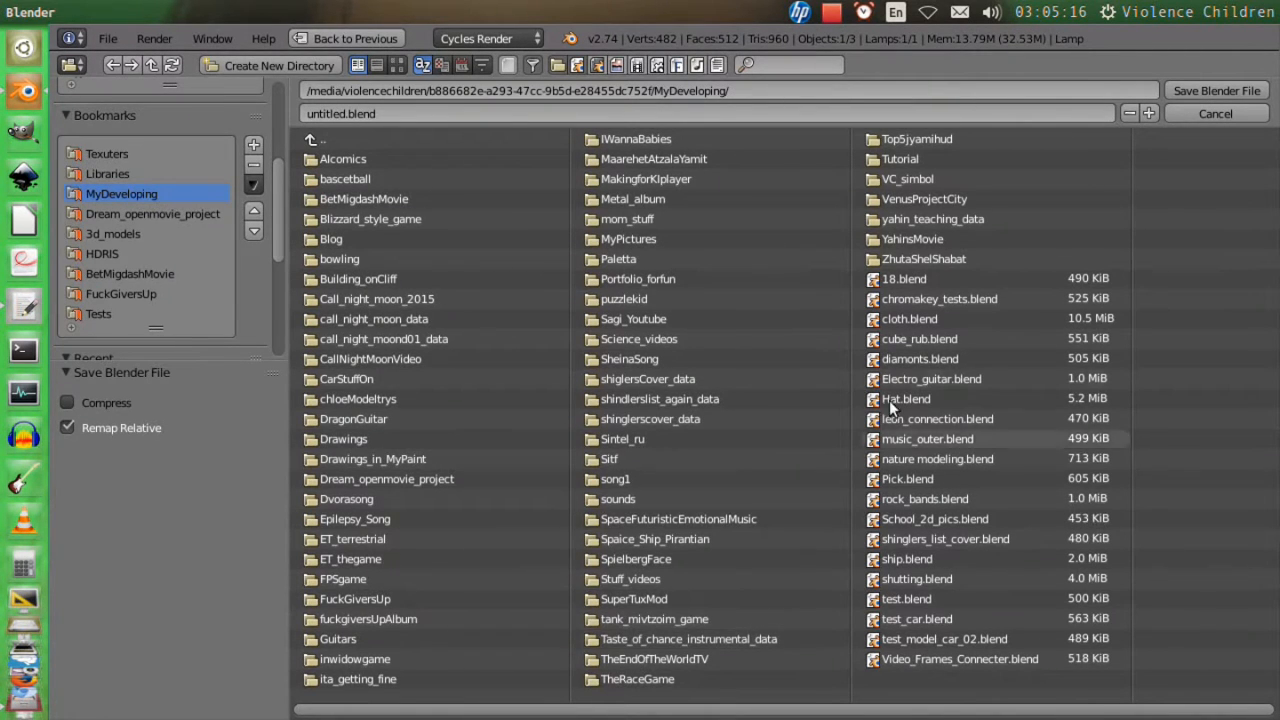
{"action": "left_click", "coordinate": [931, 158]}
{"action": "left_click", "coordinate": [446, 202]}
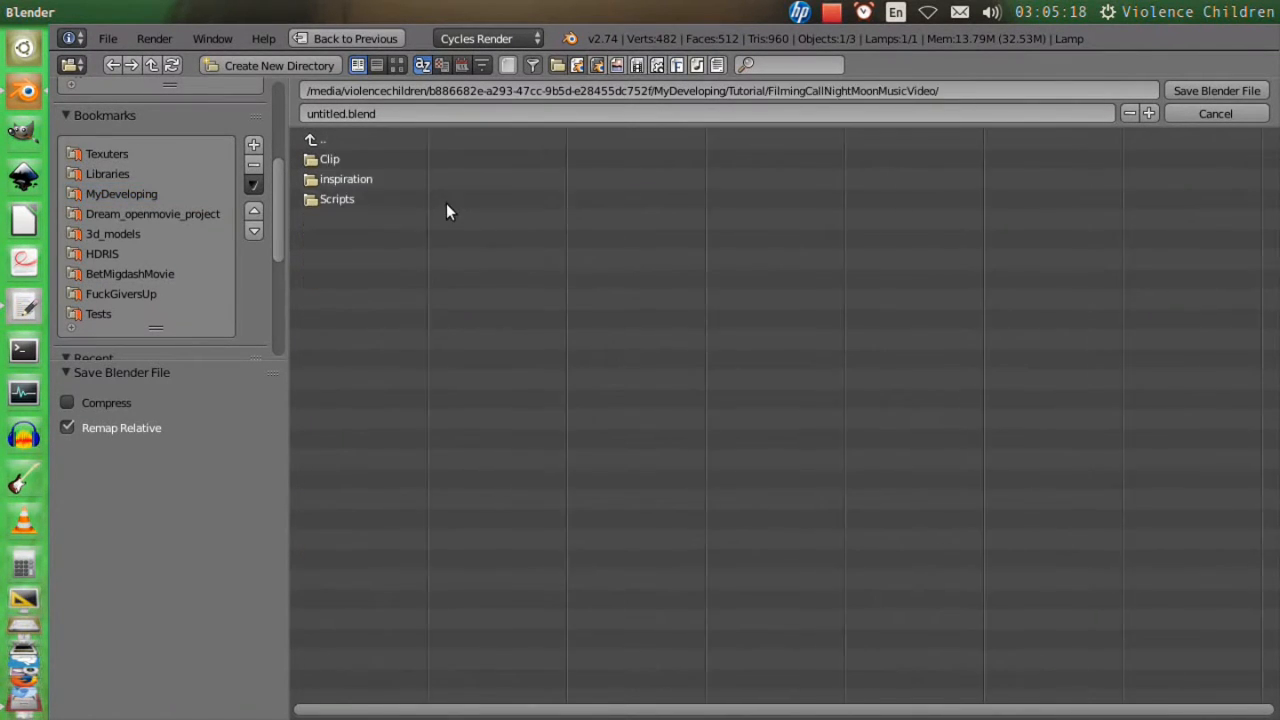
{"action": "left_click", "coordinate": [346, 113]}
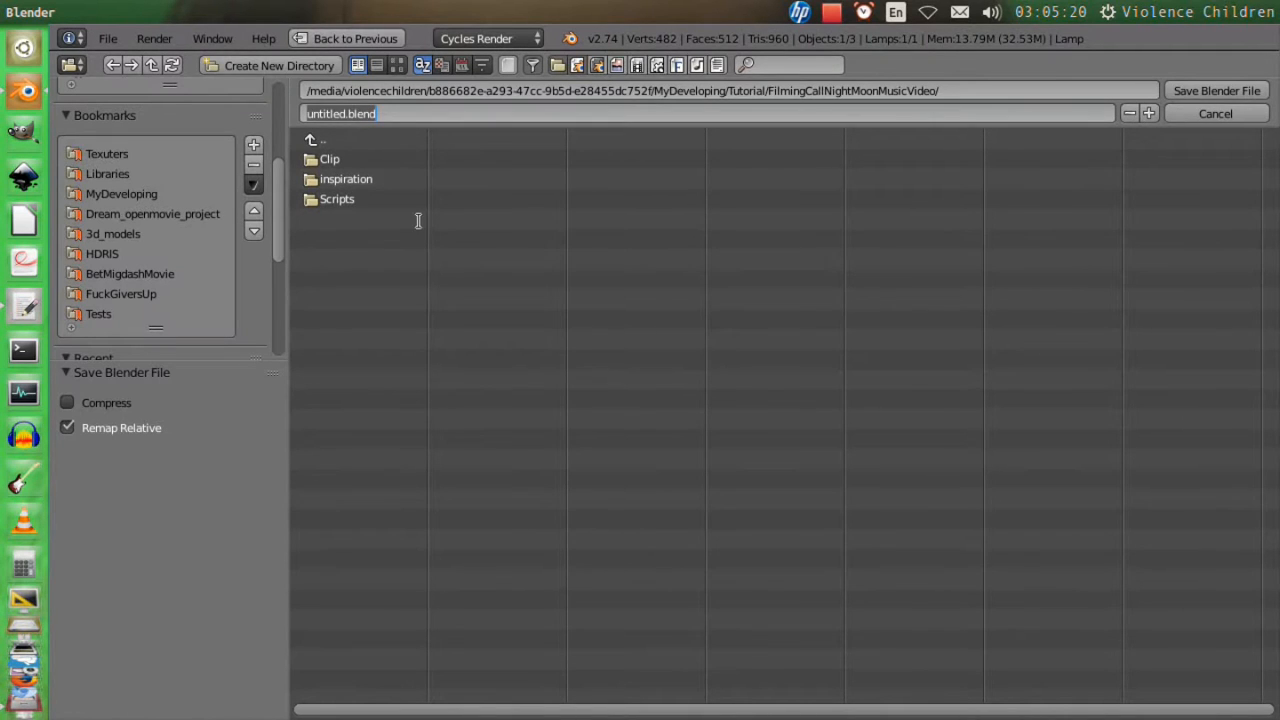
{"action": "left_click", "coordinate": [393, 113]}
{"action": "type", "text": "moon"}
{"action": "key", "text": "Return"}
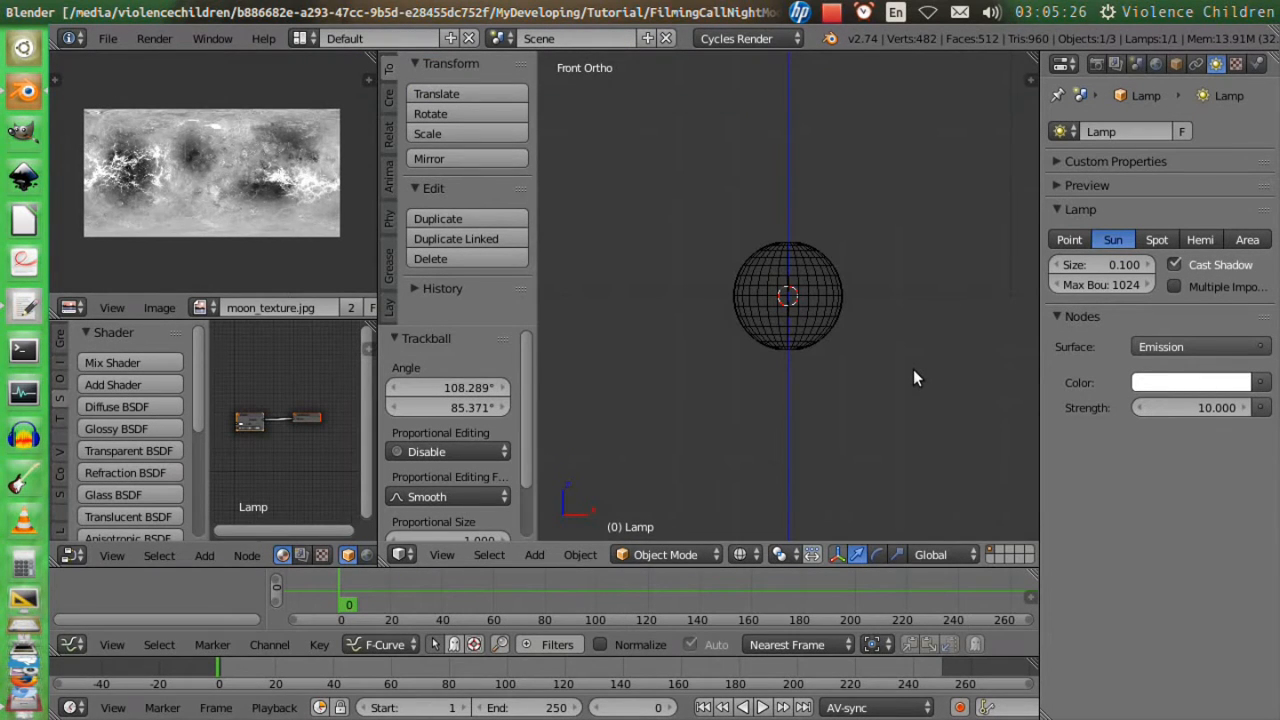
Look through the camera, clear its location, and move it about 5.57 units up along Z.
{"action": "key", "text": "KP_0"}
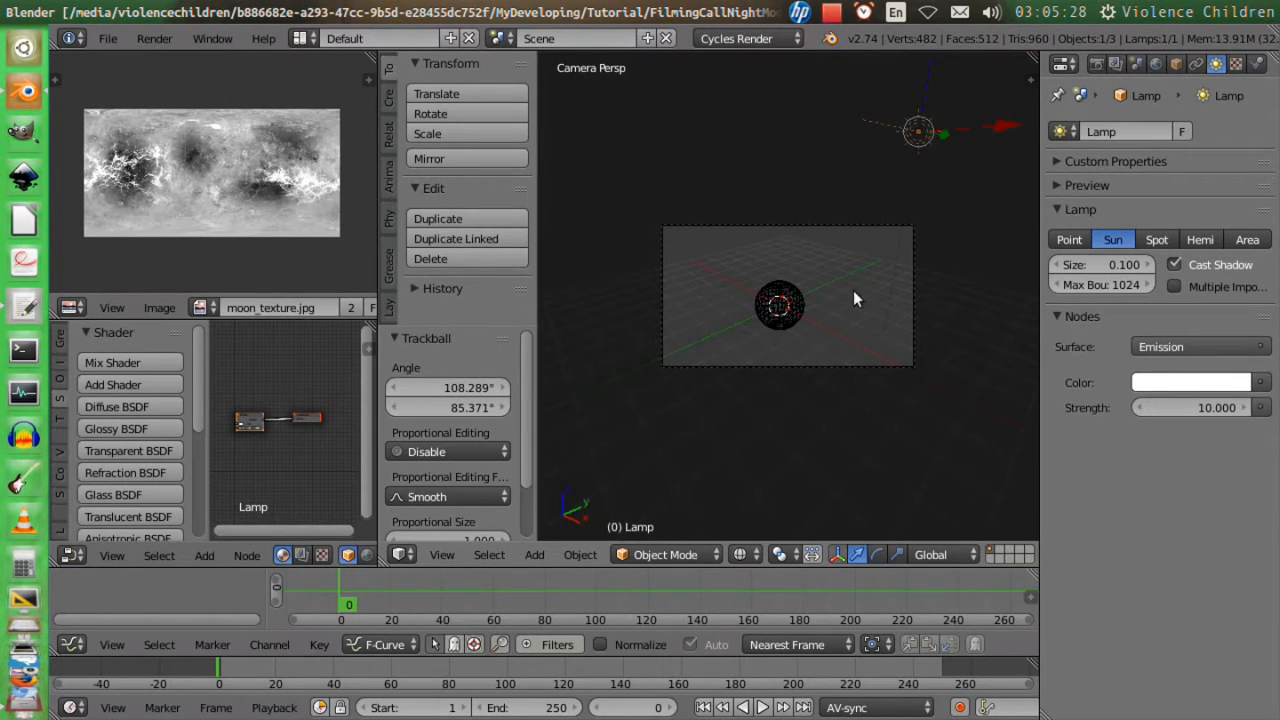
{"action": "right_click", "coordinate": [845, 226]}
{"action": "key", "text": "alt+g"}
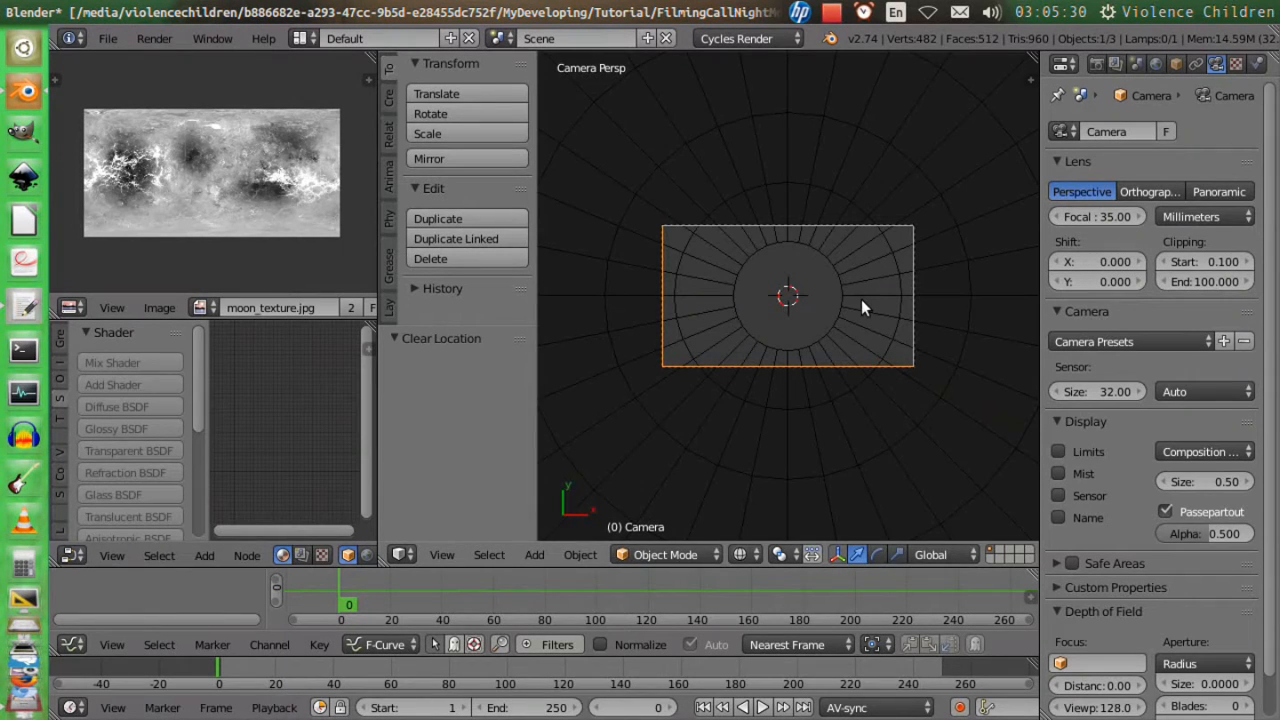
{"action": "key", "text": "g"}
{"action": "key", "text": "z"}
{"action": "left_click", "coordinate": [848, 360]}
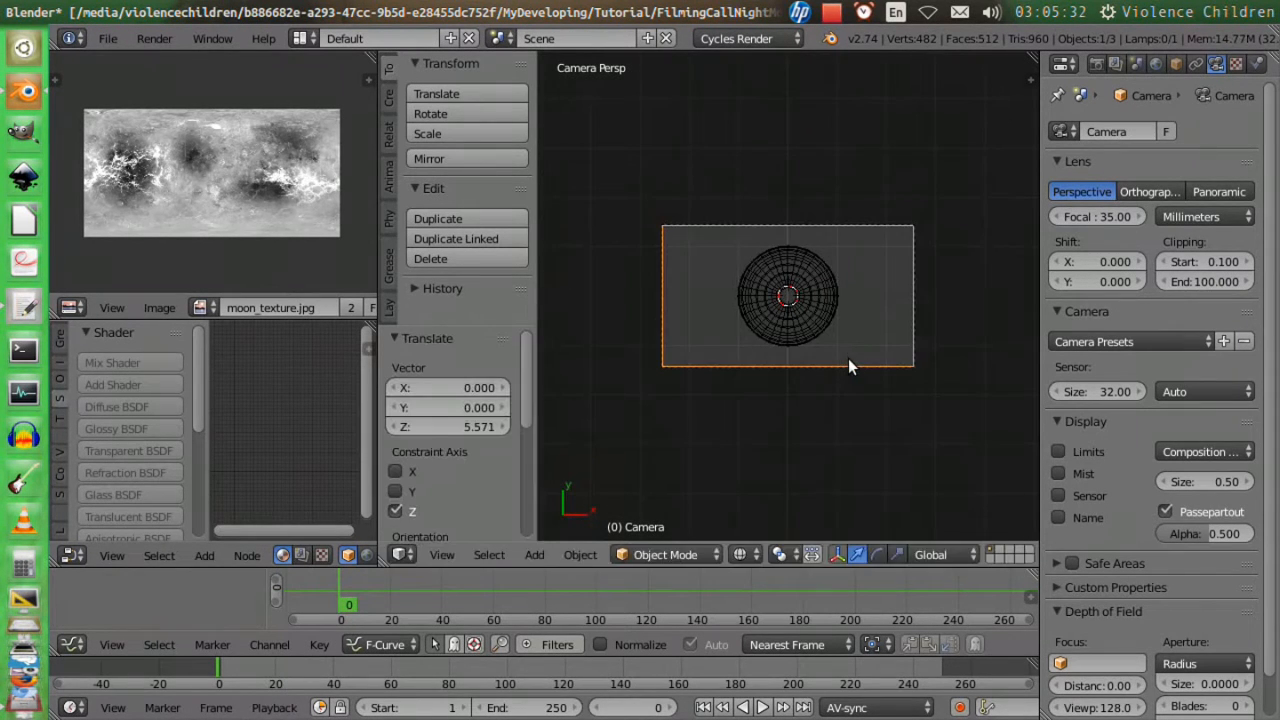
Rotate the camera 90° around X and move it about 5.82 units down to the sphere's level.
{"action": "key", "text": "r"}
{"action": "key", "text": "x"}
{"action": "key", "text": "9"}
{"action": "key", "text": "0"}
{"action": "key", "text": "Return"}
{"action": "key", "text": "g"}
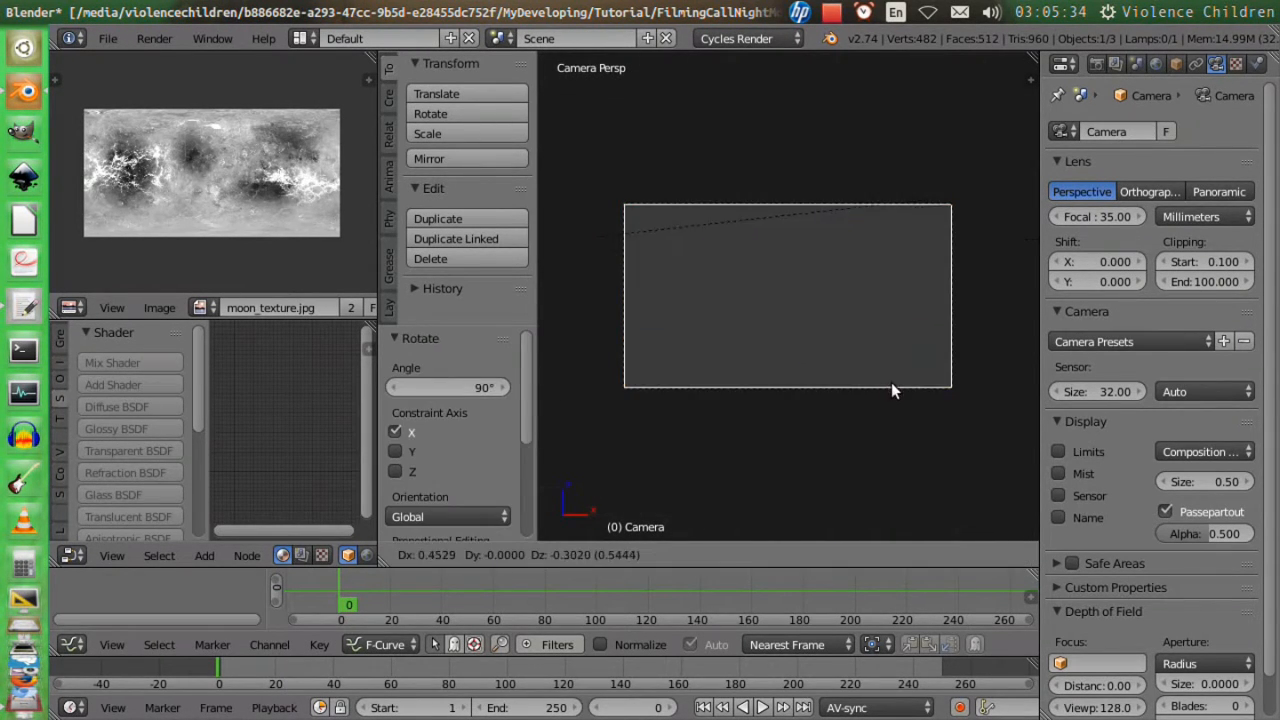
{"action": "left_click", "coordinate": [857, 238]}
Move the camera about -7.2 units along Y, and shift it about 0.13 in X and 0.25 in Z to center the moon.
{"action": "key", "text": "g"}
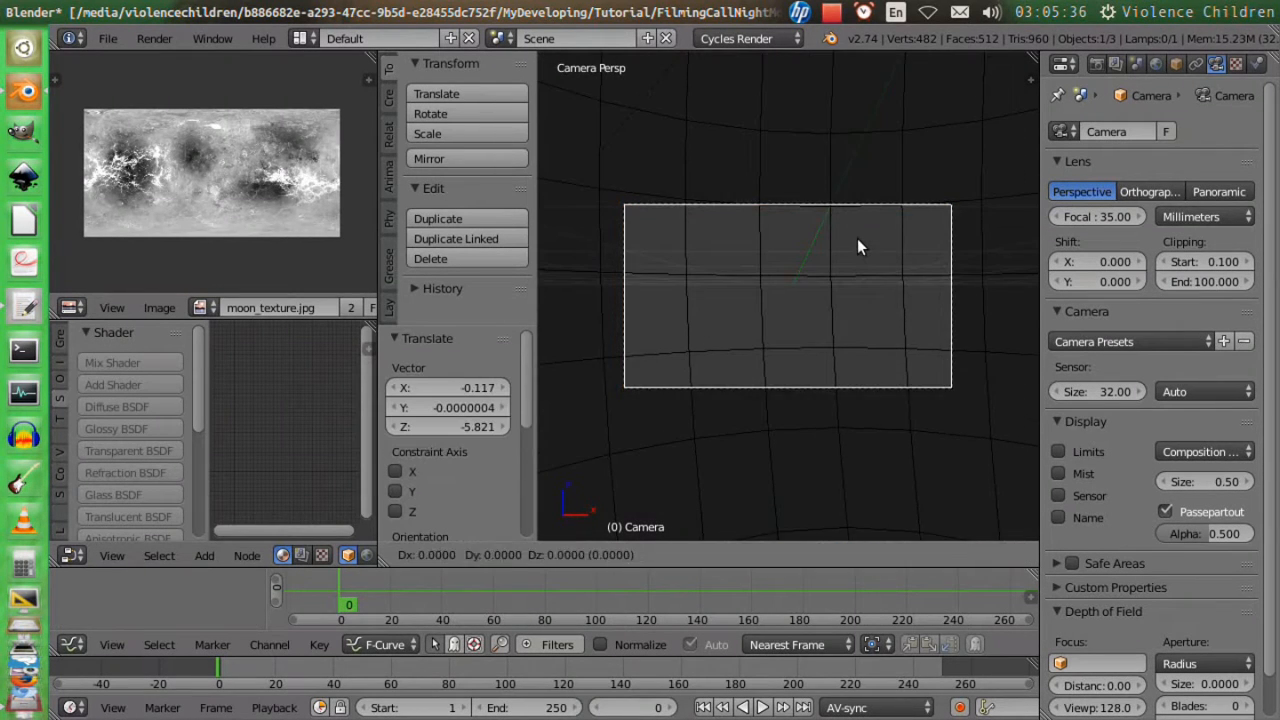
{"action": "key", "text": "y"}
{"action": "left_click", "coordinate": [843, 163]}
{"action": "key", "text": "g"}
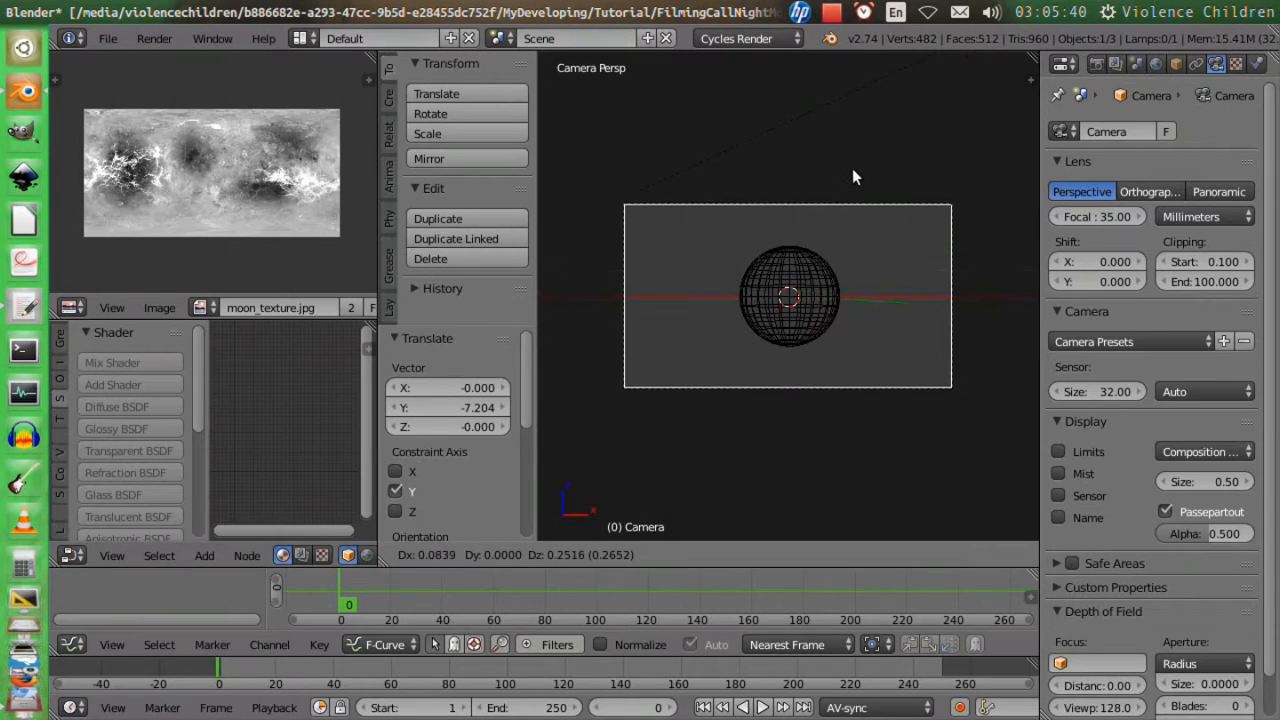
{"action": "left_click", "coordinate": [861, 172]}
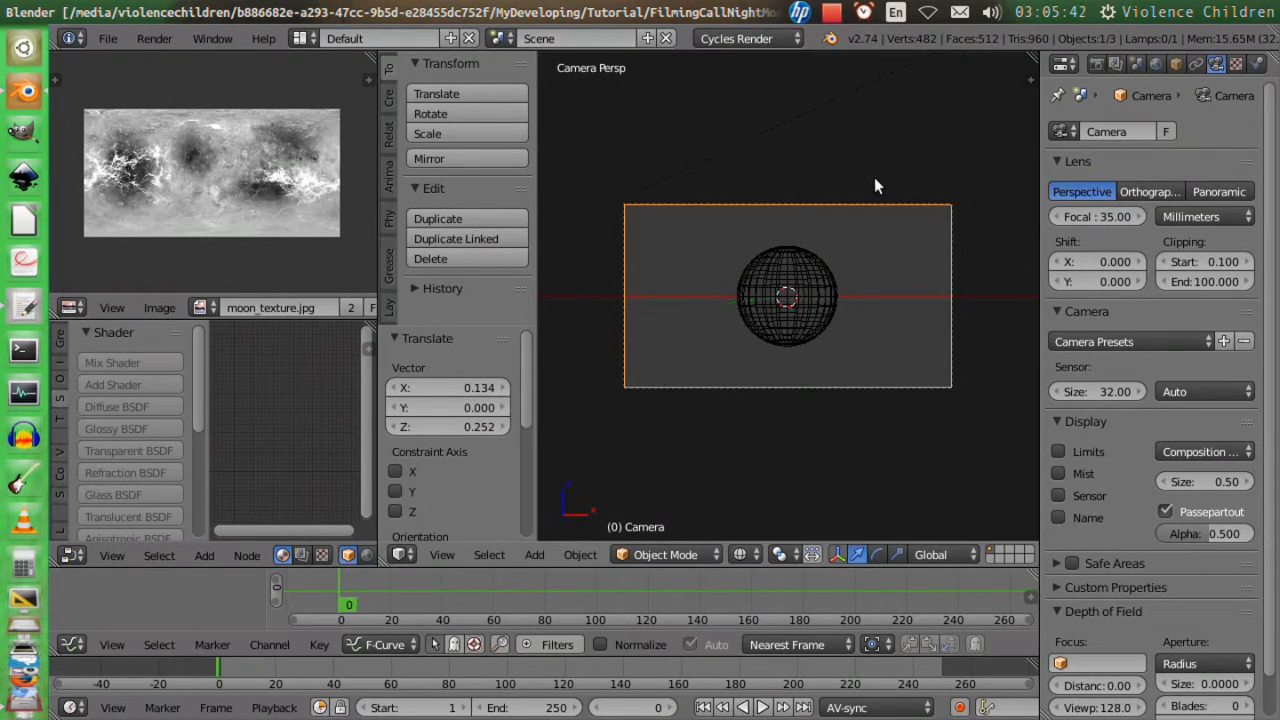
Render the moon from the camera and leave the full-screen render view.
{"action": "key", "text": "F12"}
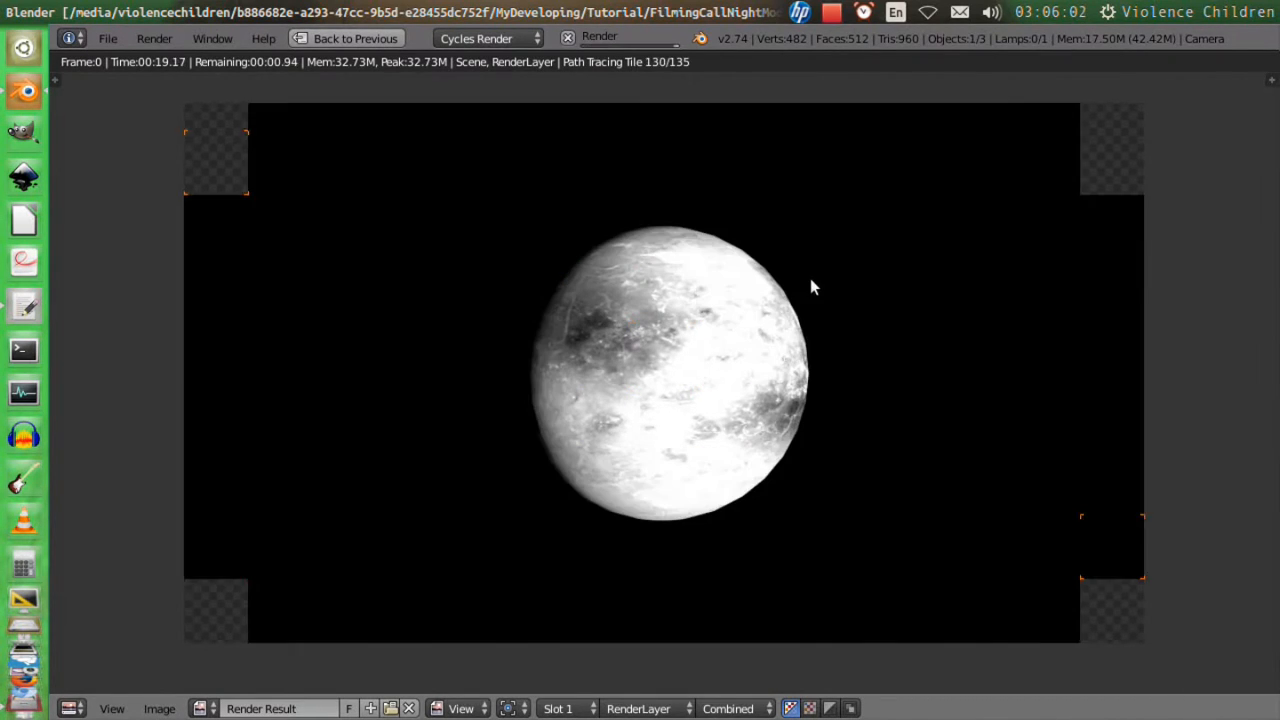
{"action": "key", "text": "Escape"}
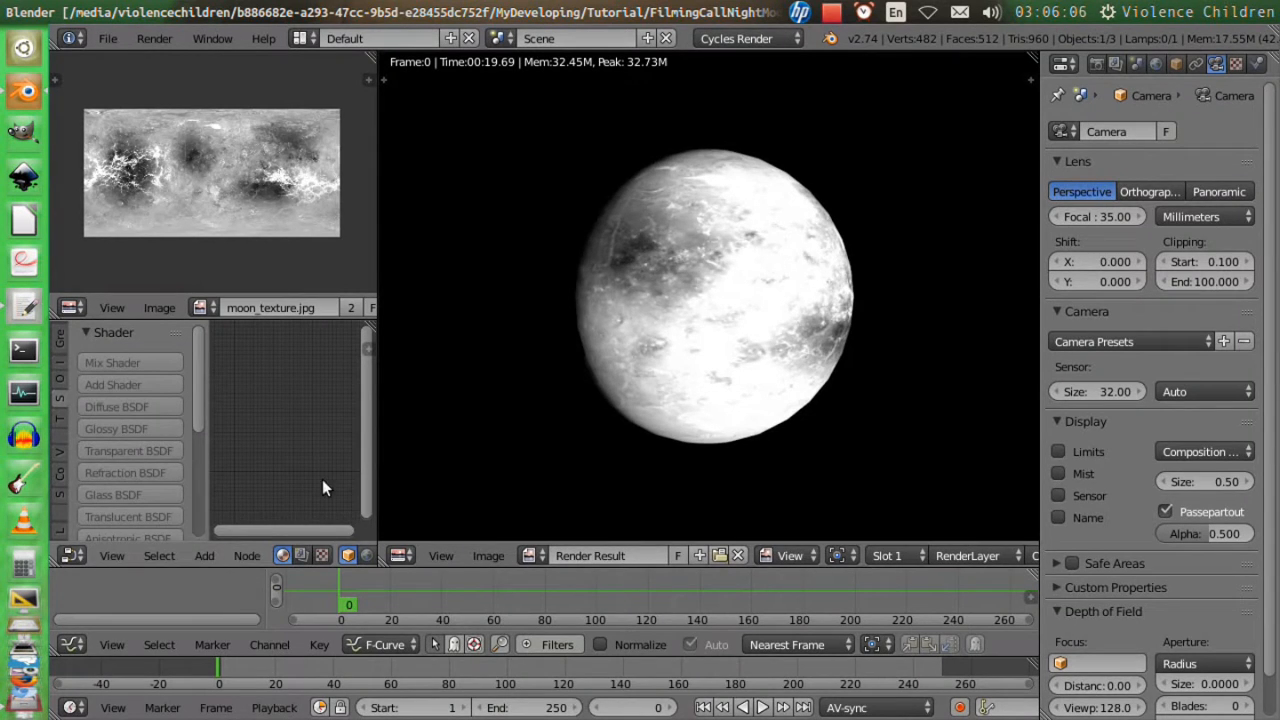
Maximise the node editor on the compositing nodes, enable Use Nodes and Backdrop, and connect a Viewer node to the Render Layers image.
{"action": "key", "text": "ctrl+space"}
{"action": "left_click", "coordinate": [301, 708]}
{"action": "left_click", "coordinate": [348, 708]}
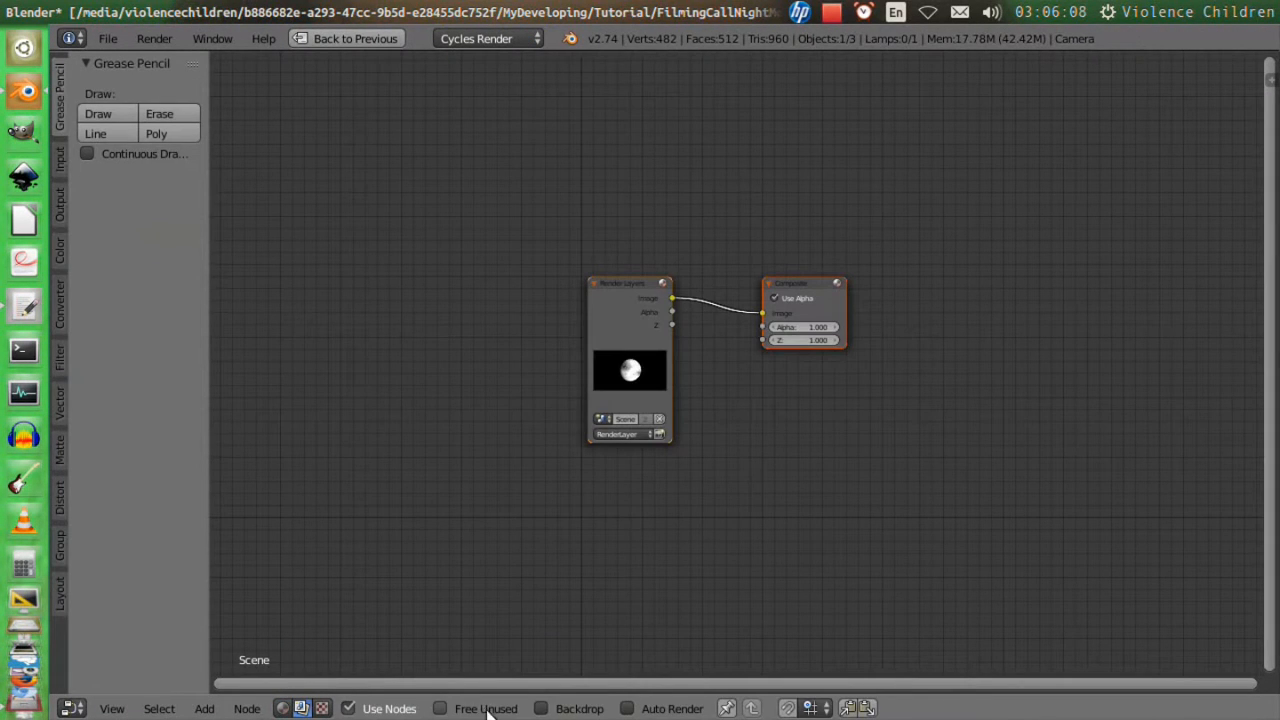
{"action": "left_click", "coordinate": [540, 708]}
{"action": "left_click", "coordinate": [624, 288], "text": "ctrl+shift"}
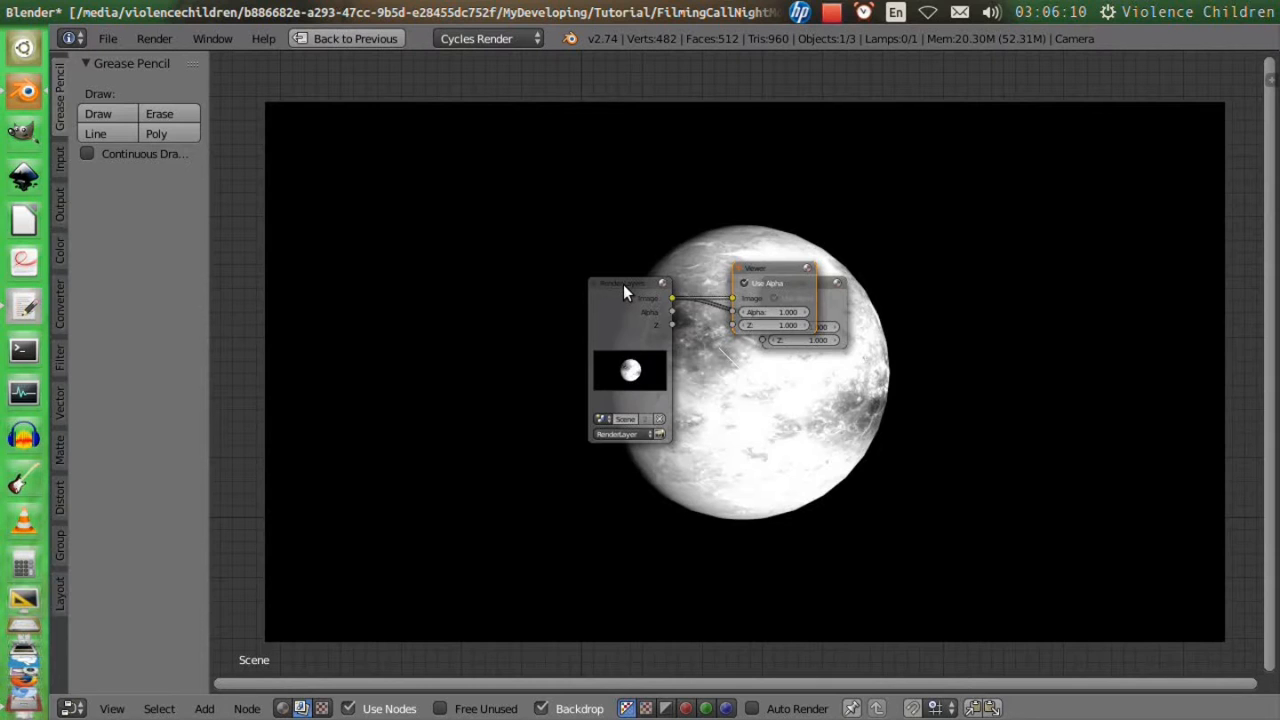
Spread out the Render Layers, Viewer and Composite nodes to leave room between them.
{"action": "left_click_drag", "start_coordinate": [624, 284], "coordinate": [377, 204]}
{"action": "left_click_drag", "start_coordinate": [772, 268], "coordinate": [836, 58]}
{"action": "left_click_drag", "start_coordinate": [809, 284], "coordinate": [842, 296]}
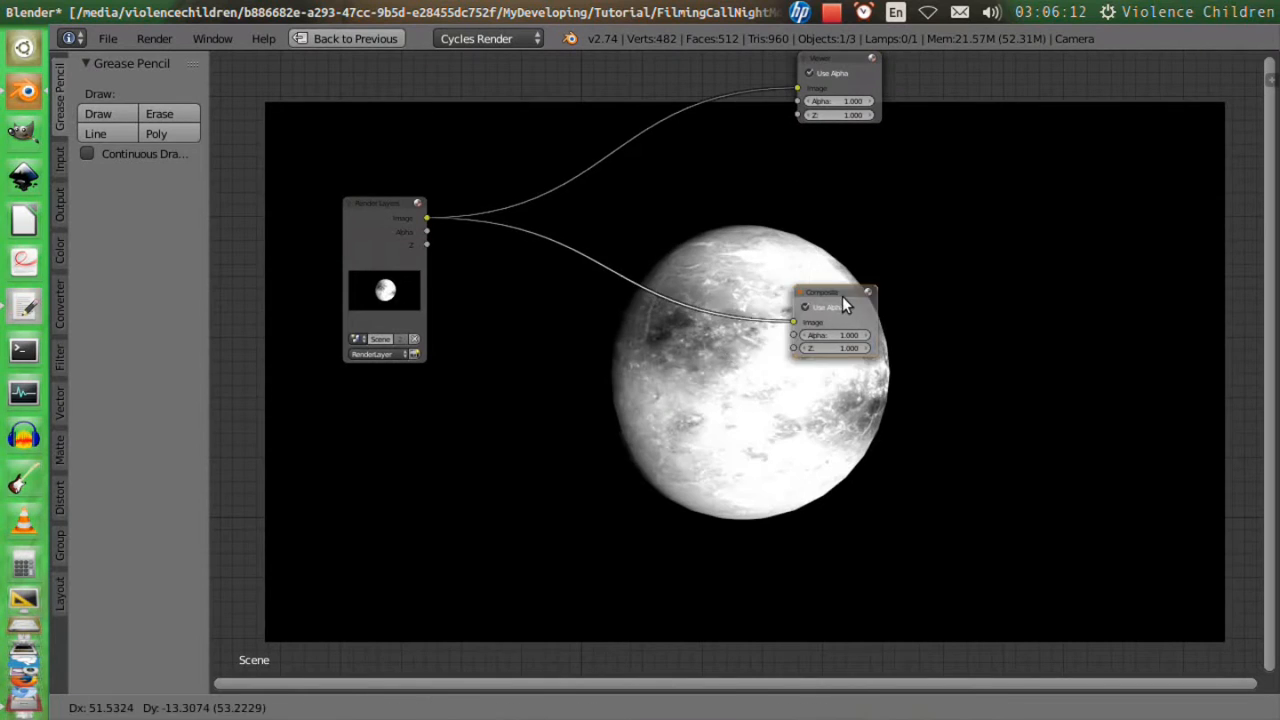
Insert a Glare node between the Render Layers and Composite nodes, set it to Fog Glow and place it beside Render Layers.
{"action": "key", "text": "shift+a"}
{"action": "mouse_move", "coordinate": [691, 525]}
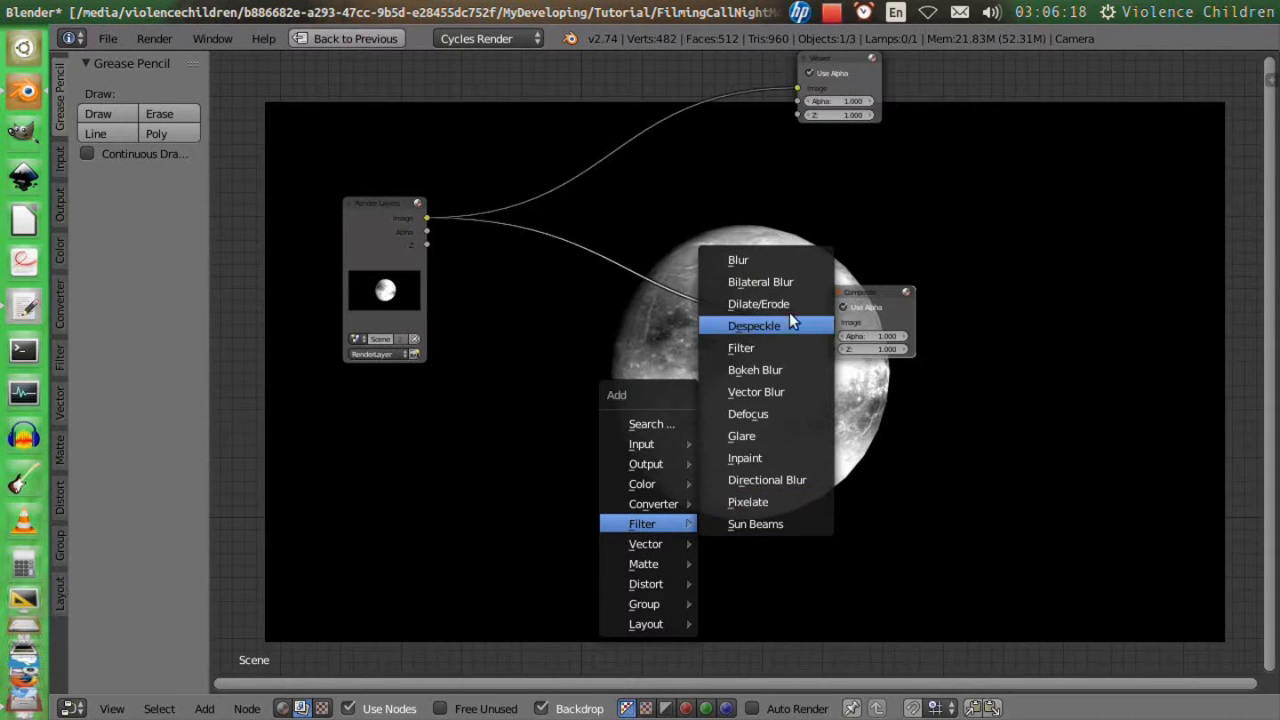
{"action": "left_click", "coordinate": [797, 437]}
{"action": "left_click", "coordinate": [589, 249]}
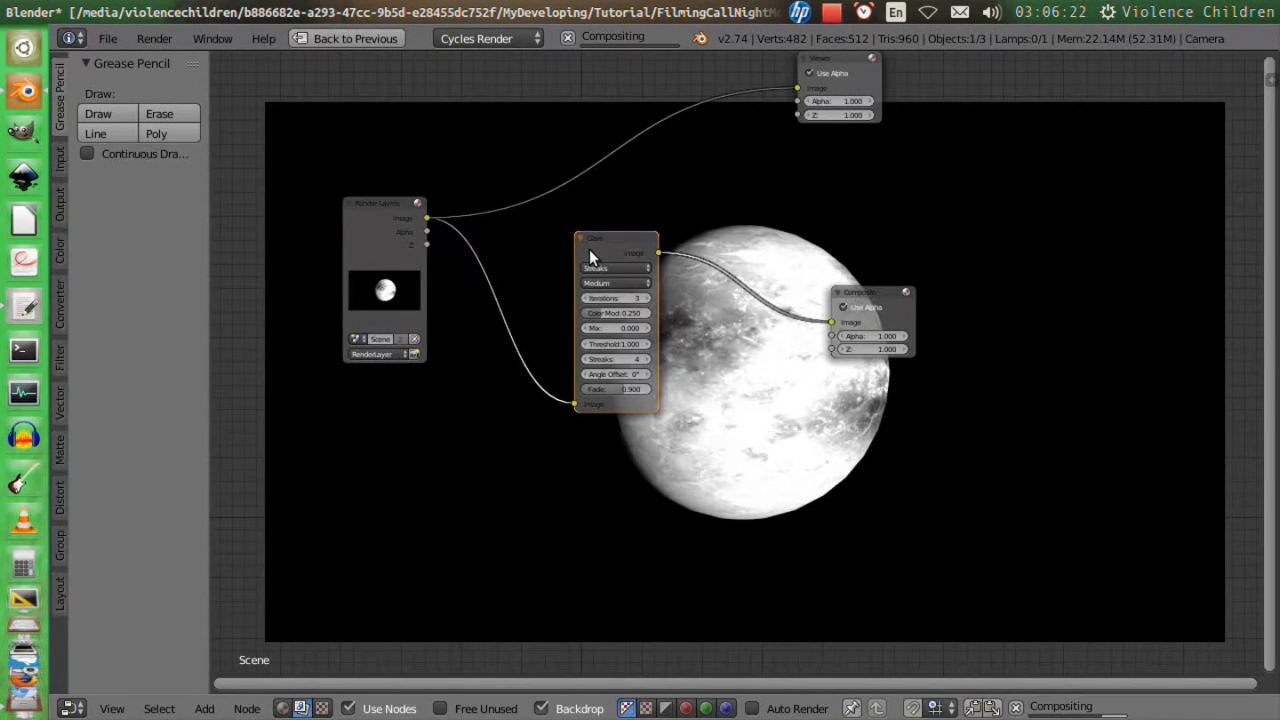
{"action": "left_click", "coordinate": [604, 266]}
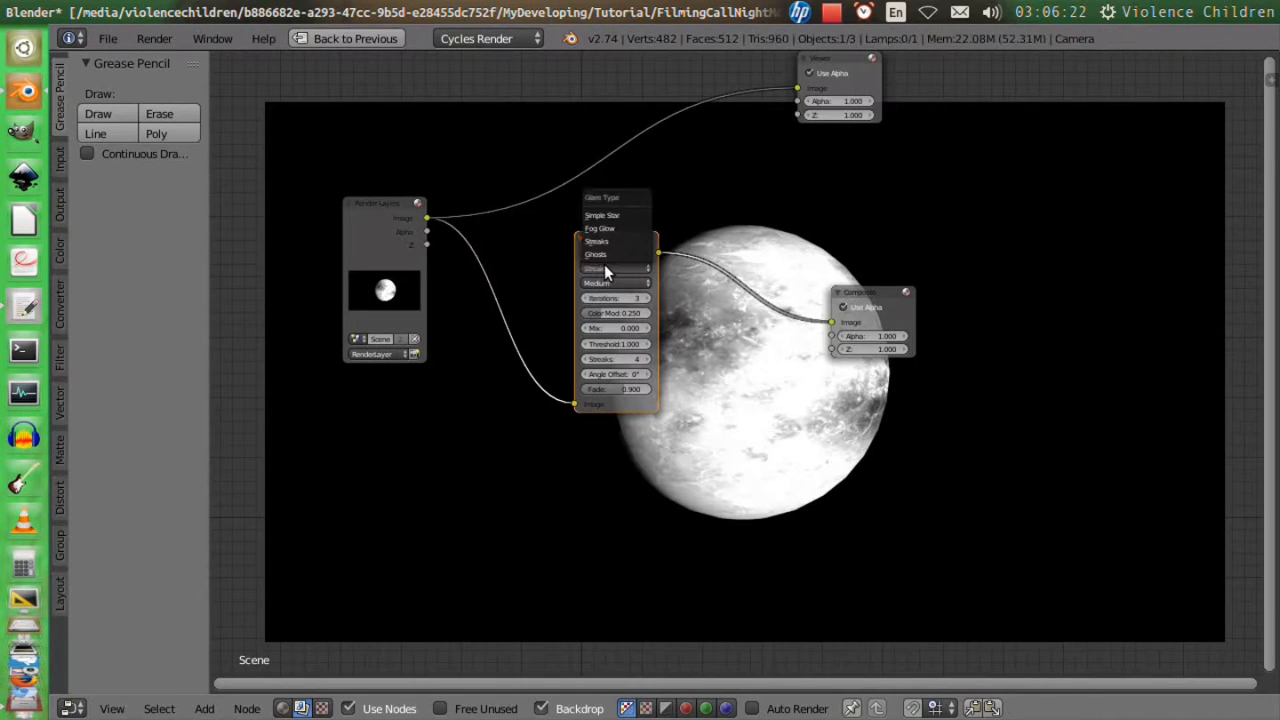
{"action": "left_click", "coordinate": [617, 230]}
{"action": "left_click_drag", "start_coordinate": [626, 237], "coordinate": [526, 247]}
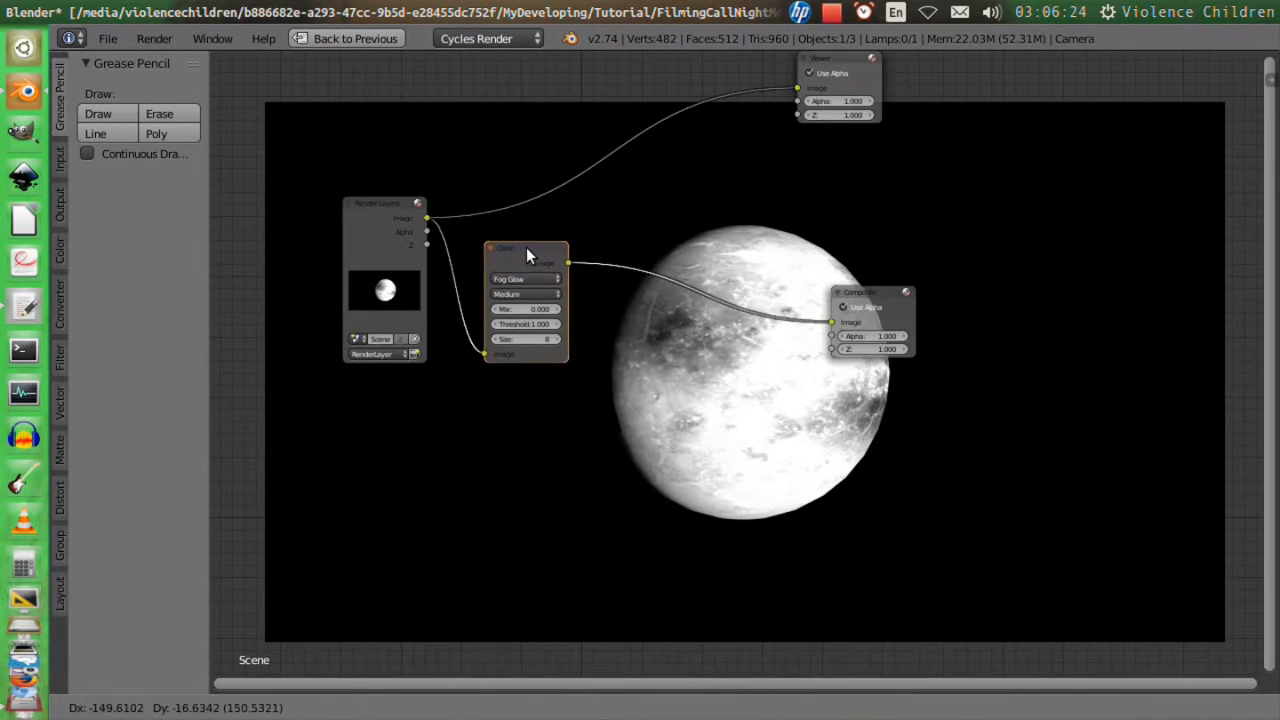
Set the Glare node's threshold to 0 and connect its image output to the Viewer node.
{"action": "scroll", "coordinate": [463, 318], "scroll_direction": "up", "scroll_amount": 2}
{"action": "left_click", "coordinate": [427, 286]}
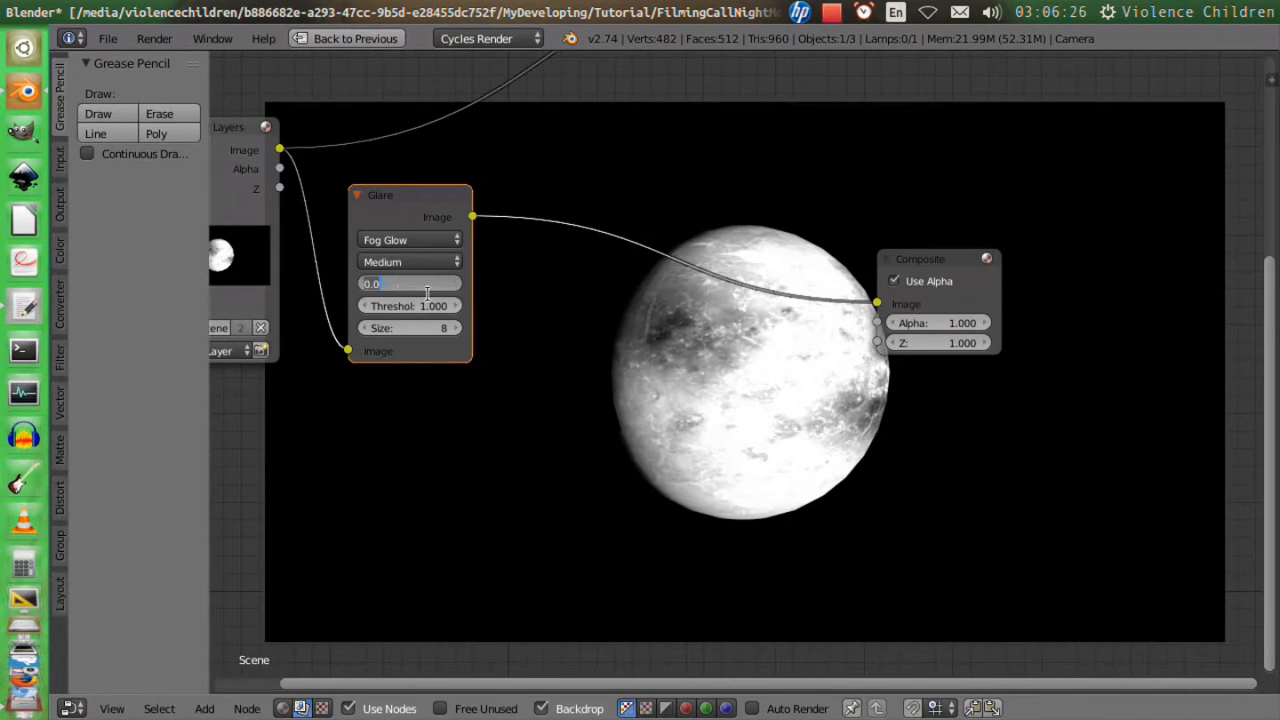
{"action": "left_click", "coordinate": [437, 316]}
{"action": "left_click_drag", "start_coordinate": [432, 308], "coordinate": [370, 308]}
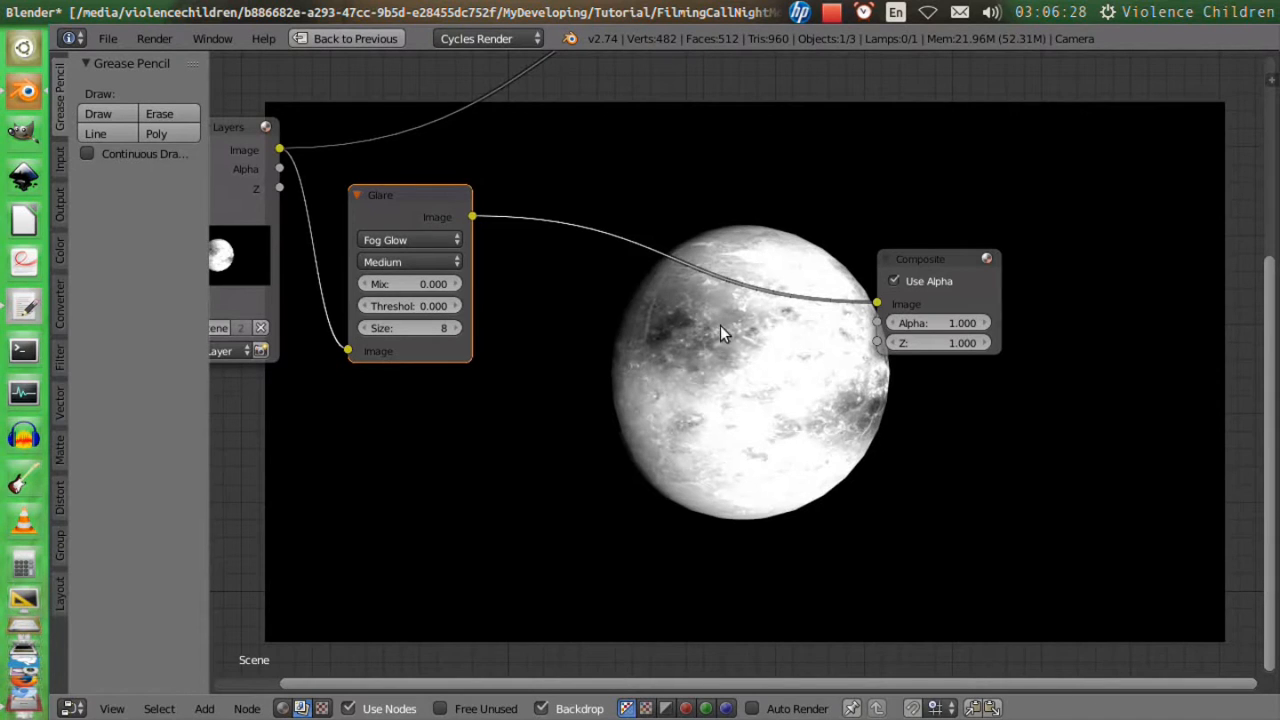
{"action": "left_click", "coordinate": [434, 194], "text": "ctrl+shift"}
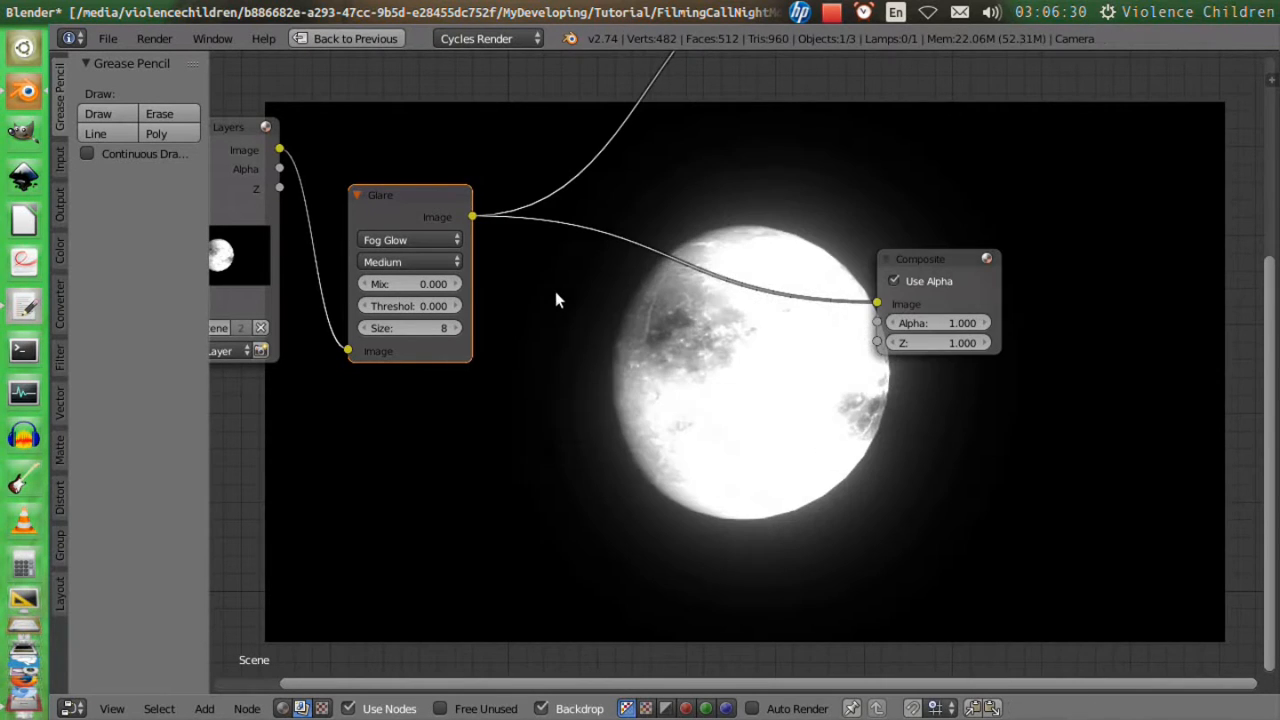
Set the Glare size to 9, check the glow around the moon in the backdrop, and save the file.
{"action": "middle_click_drag", "start_coordinate": [554, 304], "coordinate": [617, 377]}
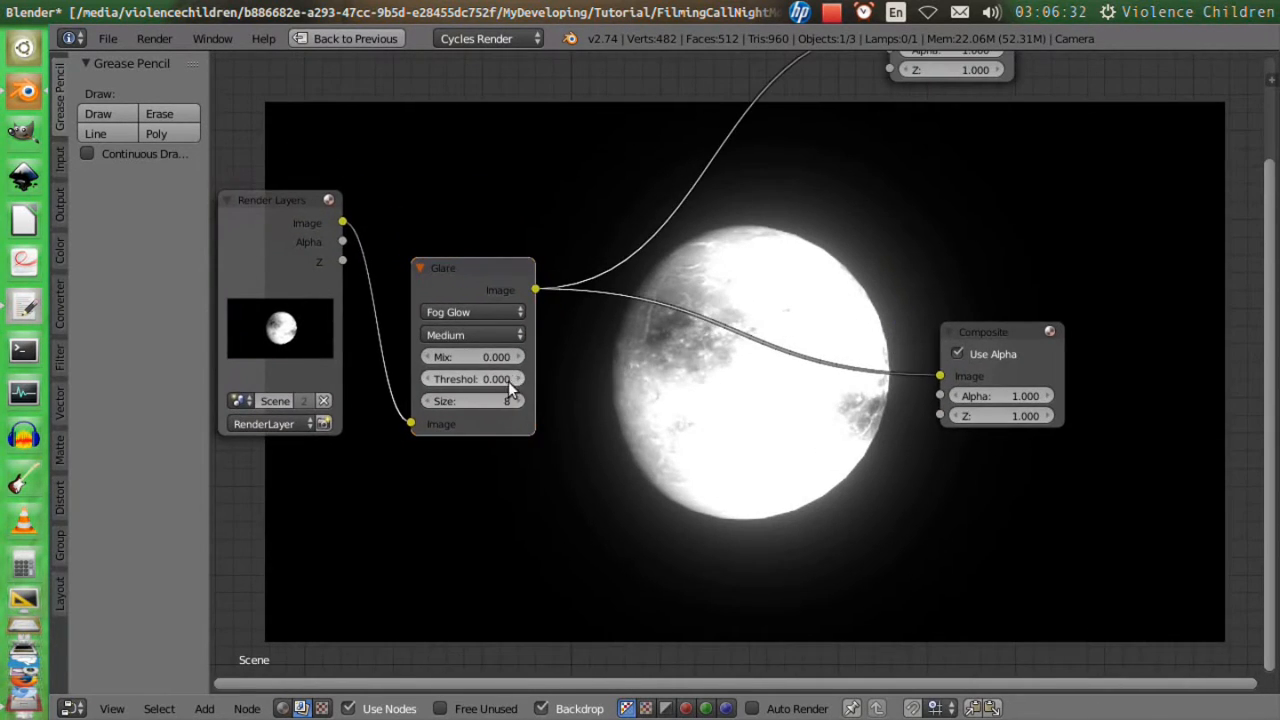
{"action": "left_click", "coordinate": [512, 401]}
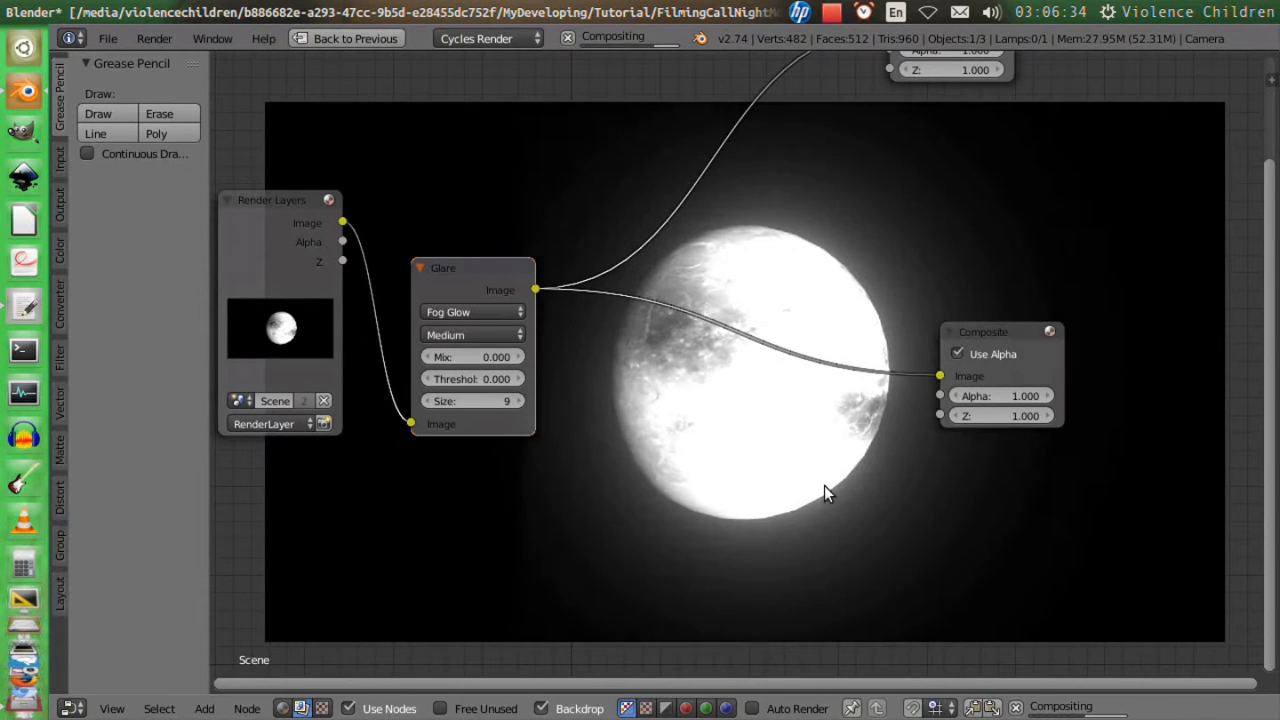
{"action": "scroll", "coordinate": [855, 481], "scroll_direction": "down", "scroll_amount": 6}
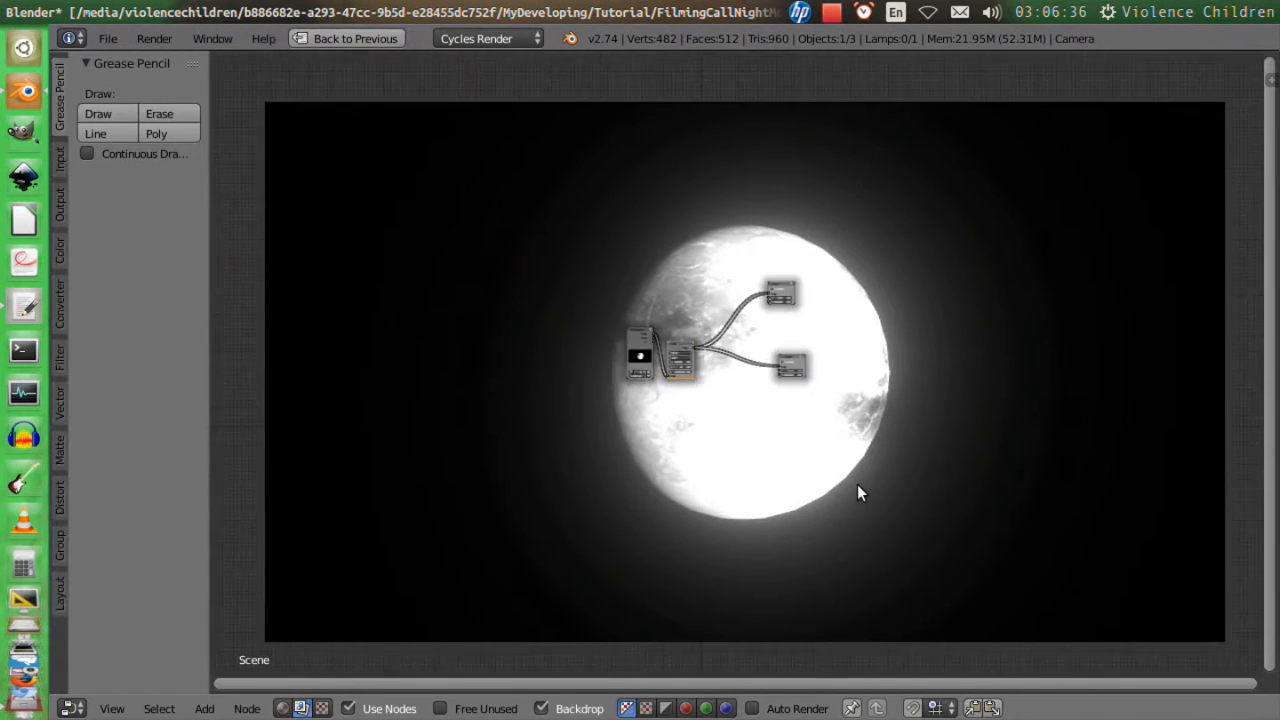
{"action": "scroll", "coordinate": [857, 484], "scroll_direction": "up", "scroll_amount": 2}
{"action": "scroll", "coordinate": [860, 487], "scroll_direction": "up", "scroll_amount": 9}
{"action": "scroll", "coordinate": [862, 487], "scroll_direction": "up", "scroll_amount": 1}
{"action": "middle_click_drag", "start_coordinate": [850, 487], "coordinate": [397, 345]}
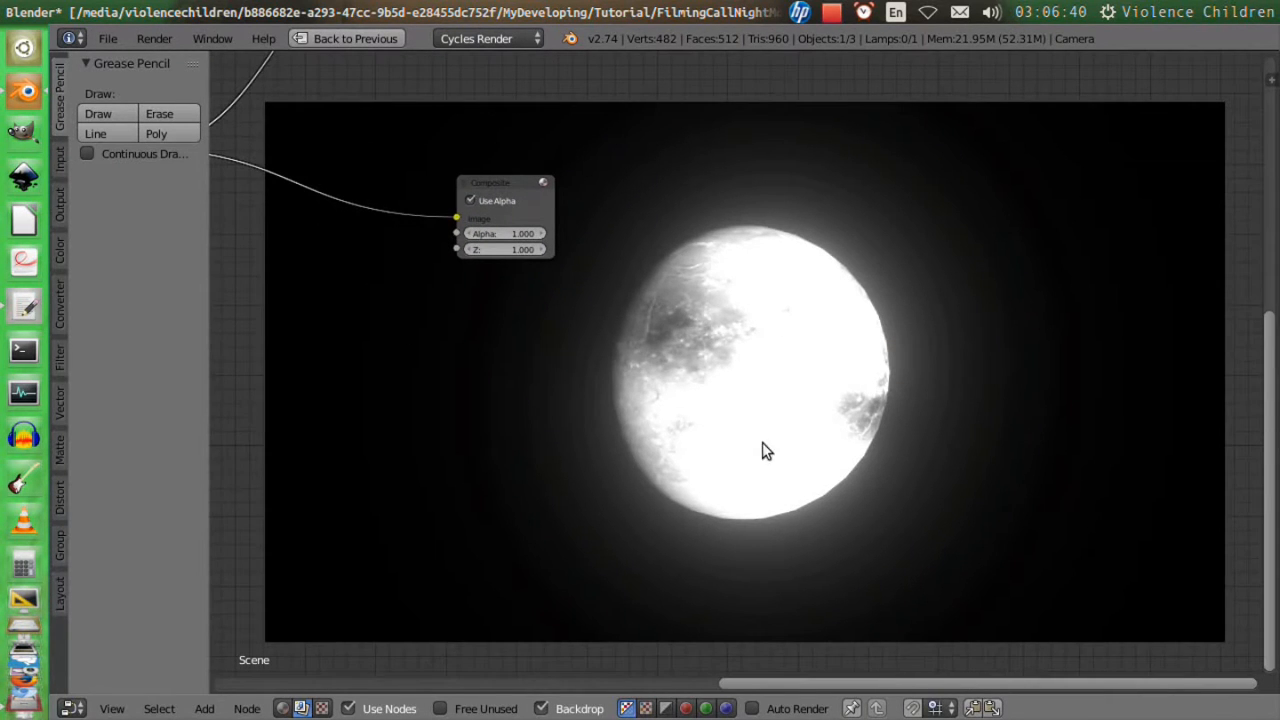
{"action": "key", "text": "ctrl+s"}
{"action": "left_click", "coordinate": [761, 443]}
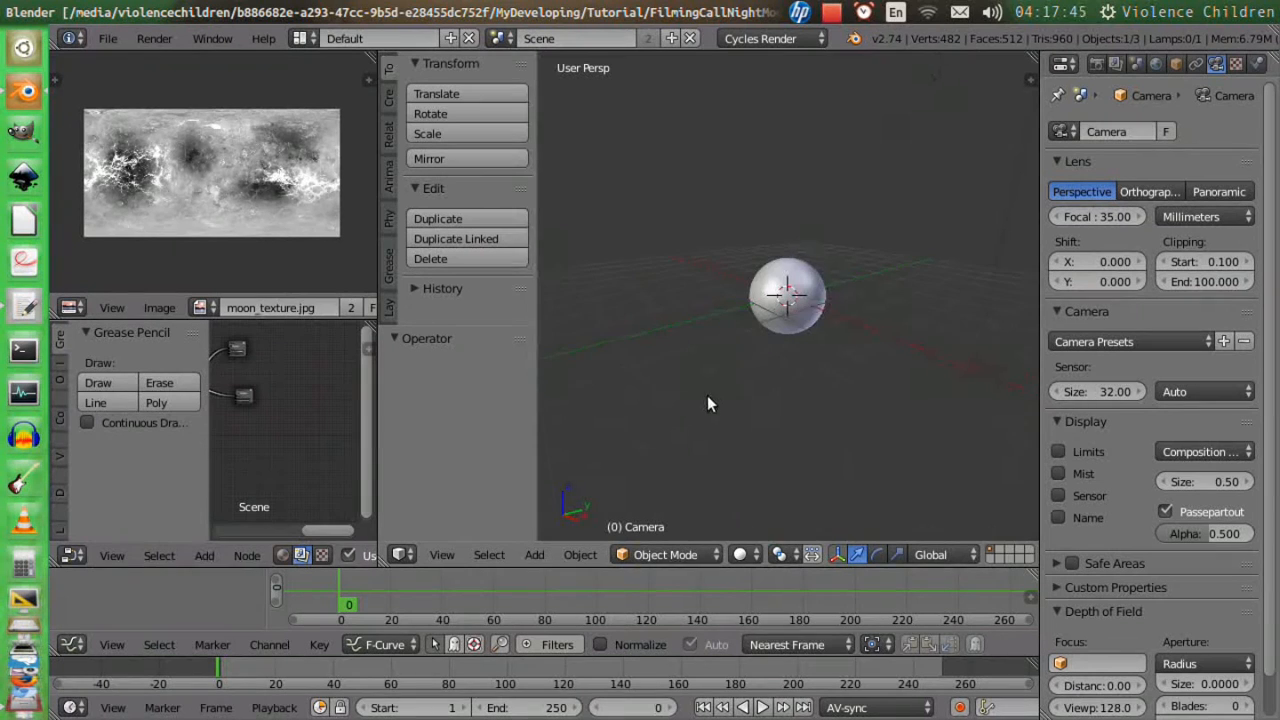
Change the 3D viewport's shading mode and turn that area into the Movie Clip Editor.
{"action": "key", "text": "shift+z"}
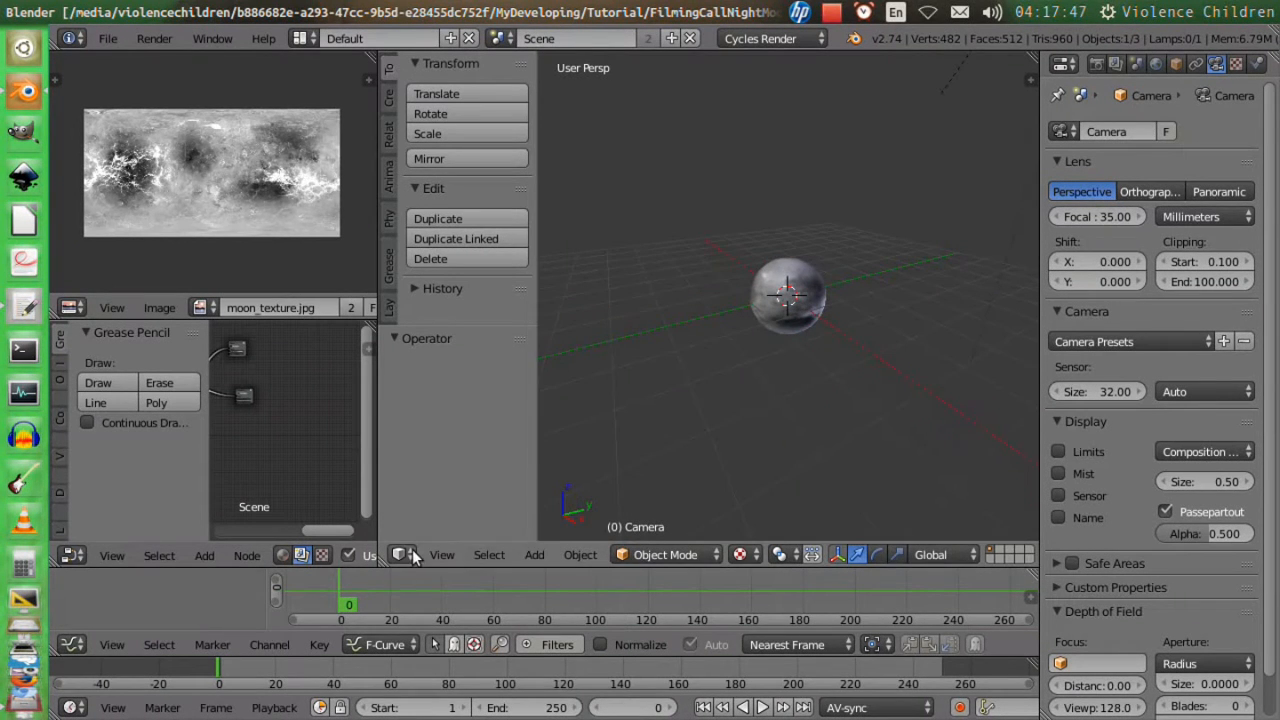
{"action": "left_click", "coordinate": [403, 555]}
{"action": "left_click", "coordinate": [470, 360]}
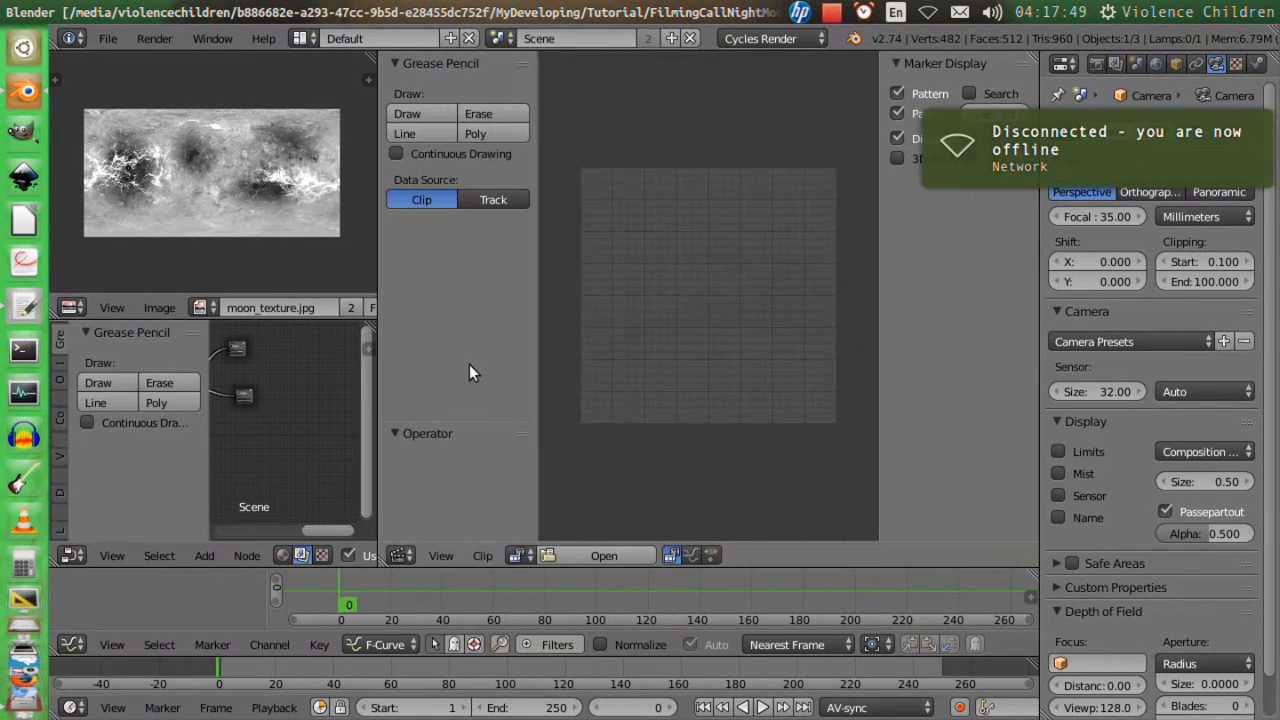
{"action": "left_click", "coordinate": [931, 9]}
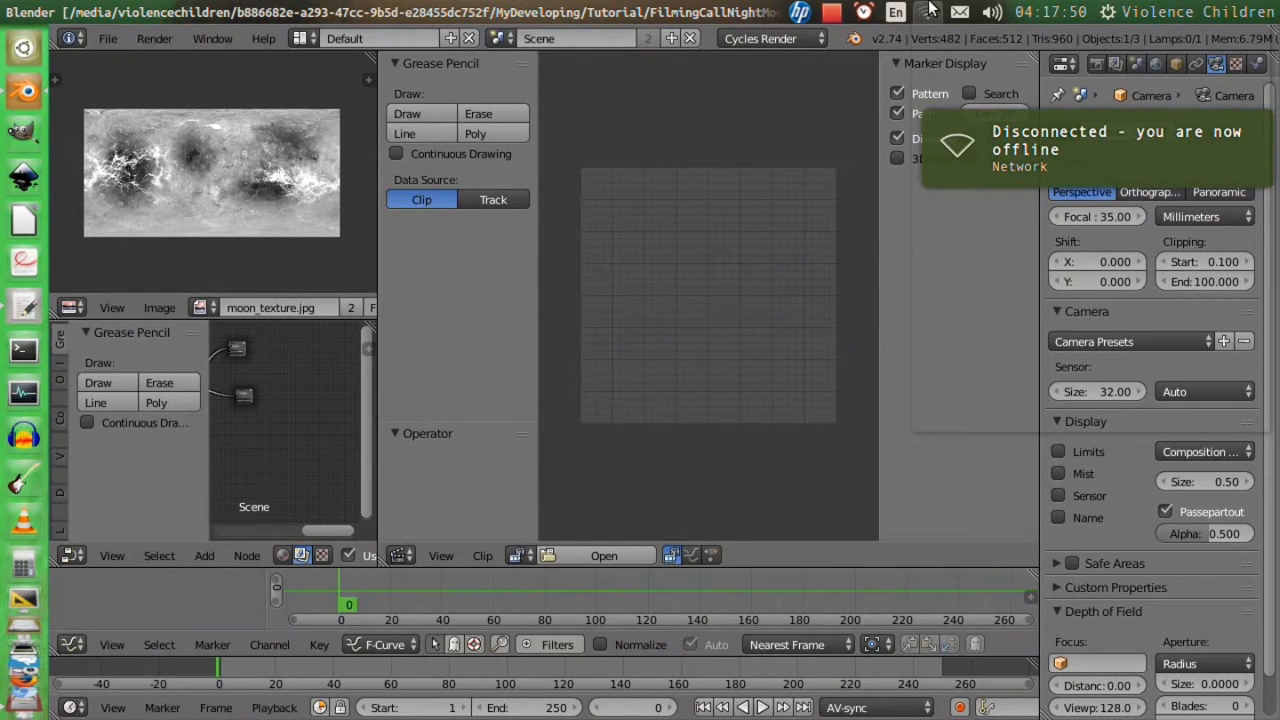
{"action": "left_click", "coordinate": [972, 351]}
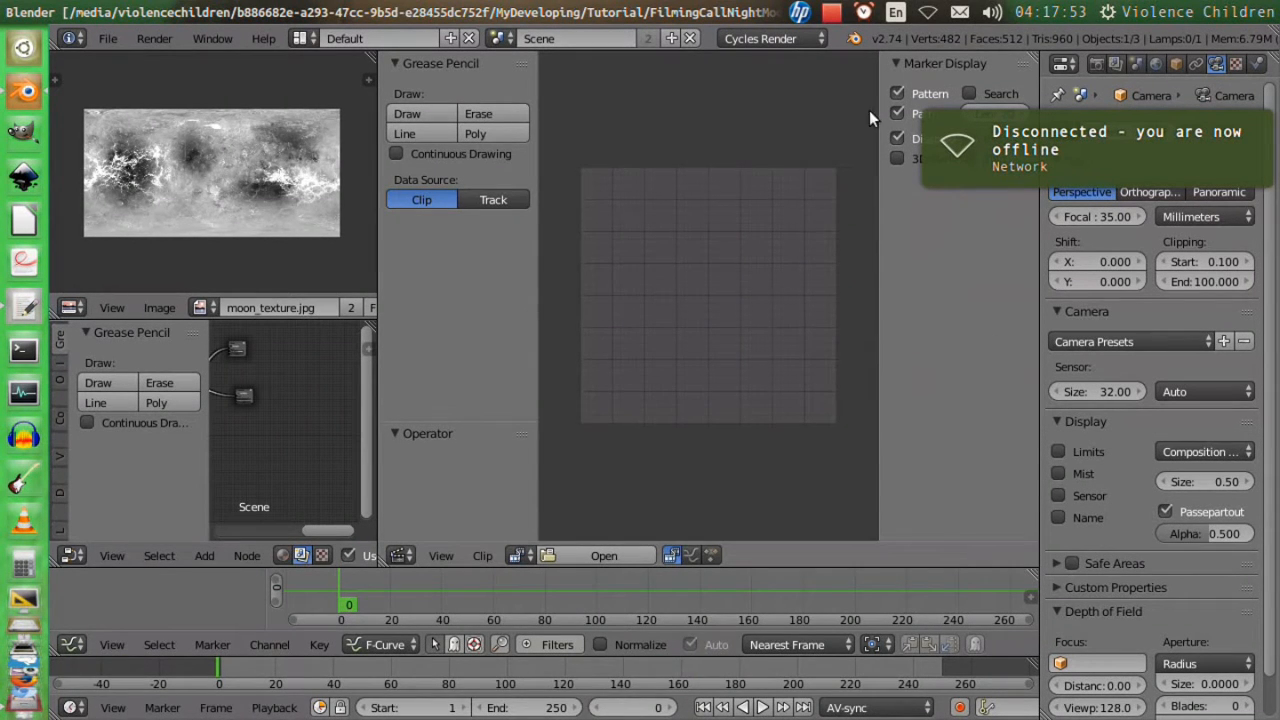
Open the clip P1010403_0001-0864.avi from the Clip/footages/24fps/24rend folder, browsing the files as thumbnails.
{"action": "left_click", "coordinate": [519, 555]}
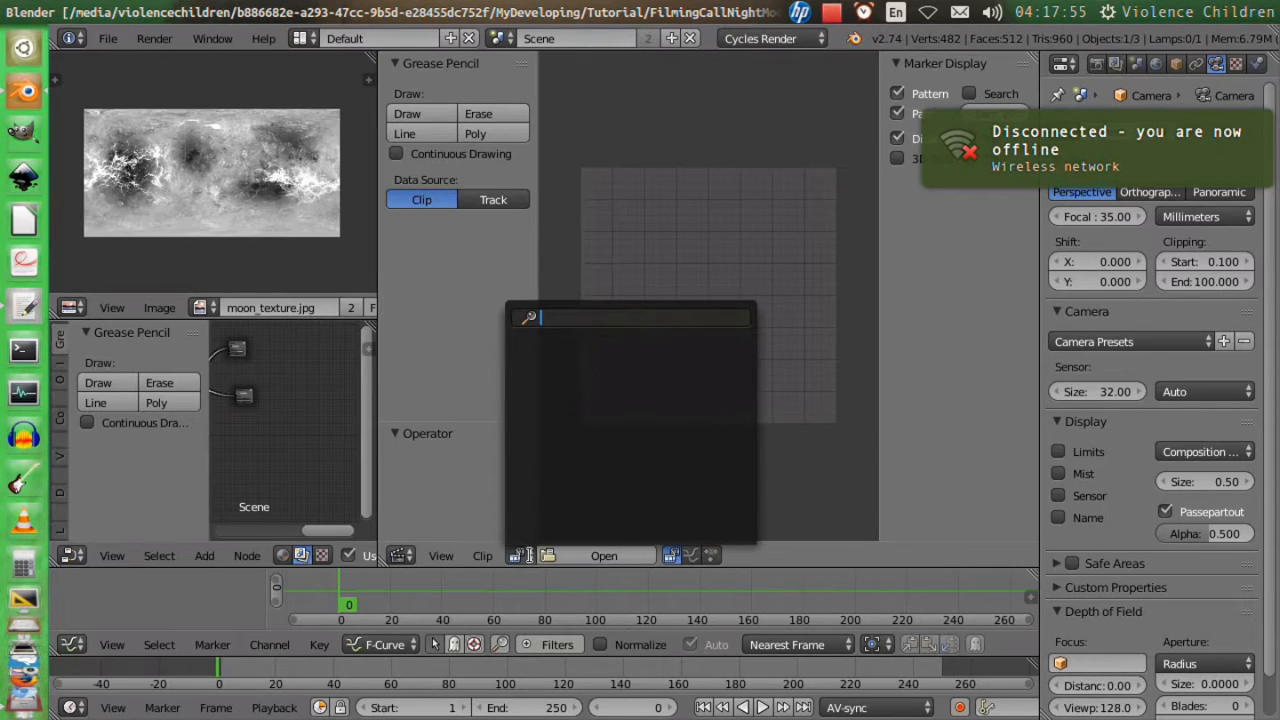
{"action": "left_click", "coordinate": [557, 558]}
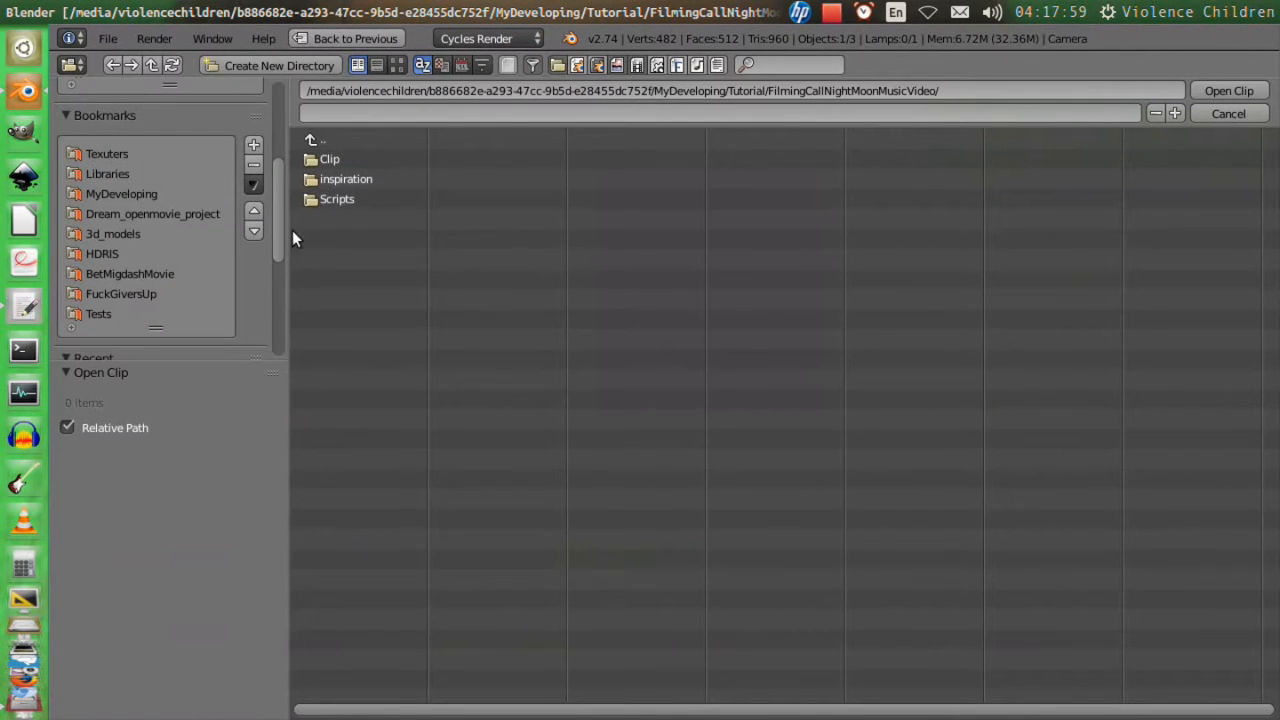
{"action": "left_click", "coordinate": [332, 160]}
{"action": "left_click", "coordinate": [333, 158]}
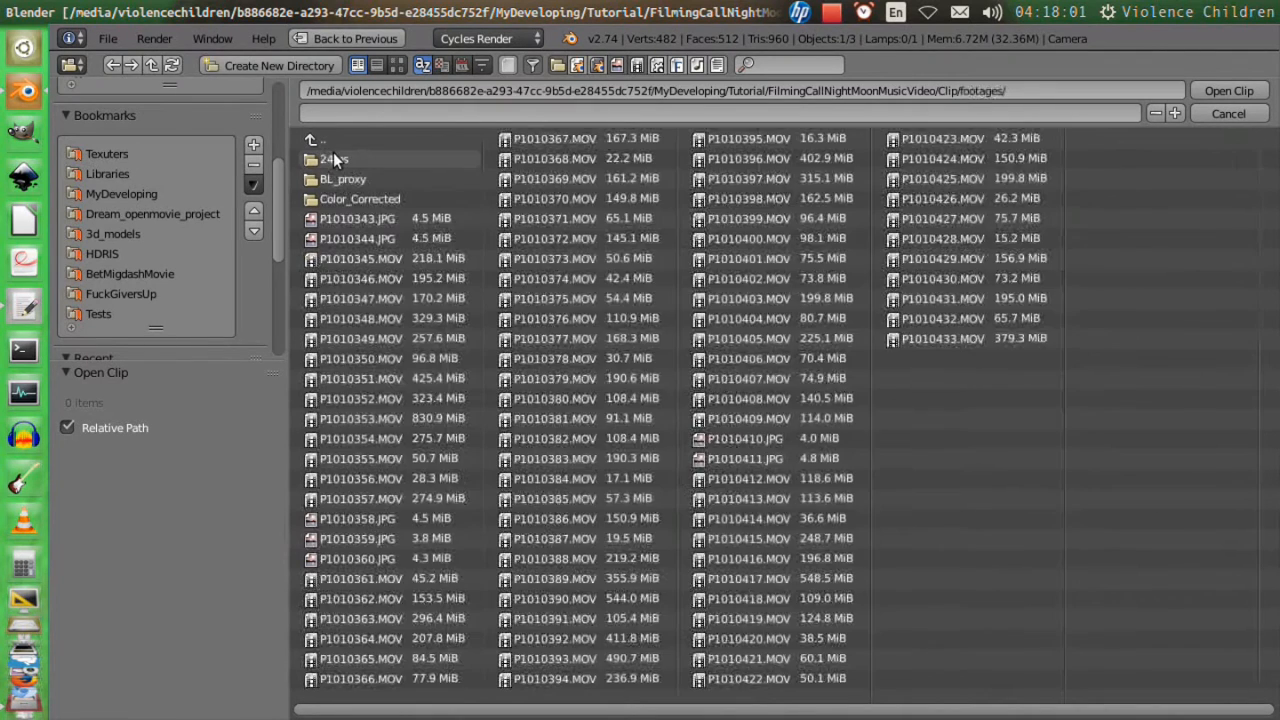
{"action": "left_click", "coordinate": [331, 138]}
{"action": "left_click", "coordinate": [331, 160]}
{"action": "left_click", "coordinate": [352, 157]}
{"action": "left_click", "coordinate": [340, 158]}
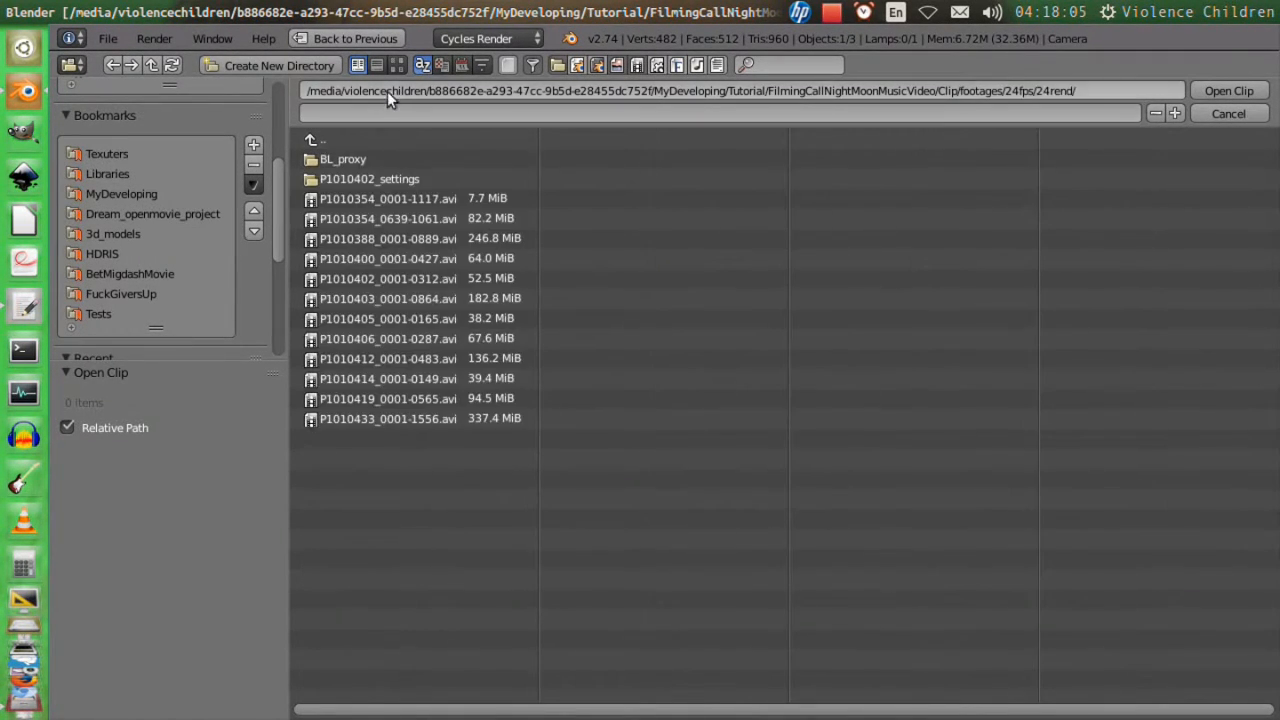
{"action": "left_click", "coordinate": [397, 65]}
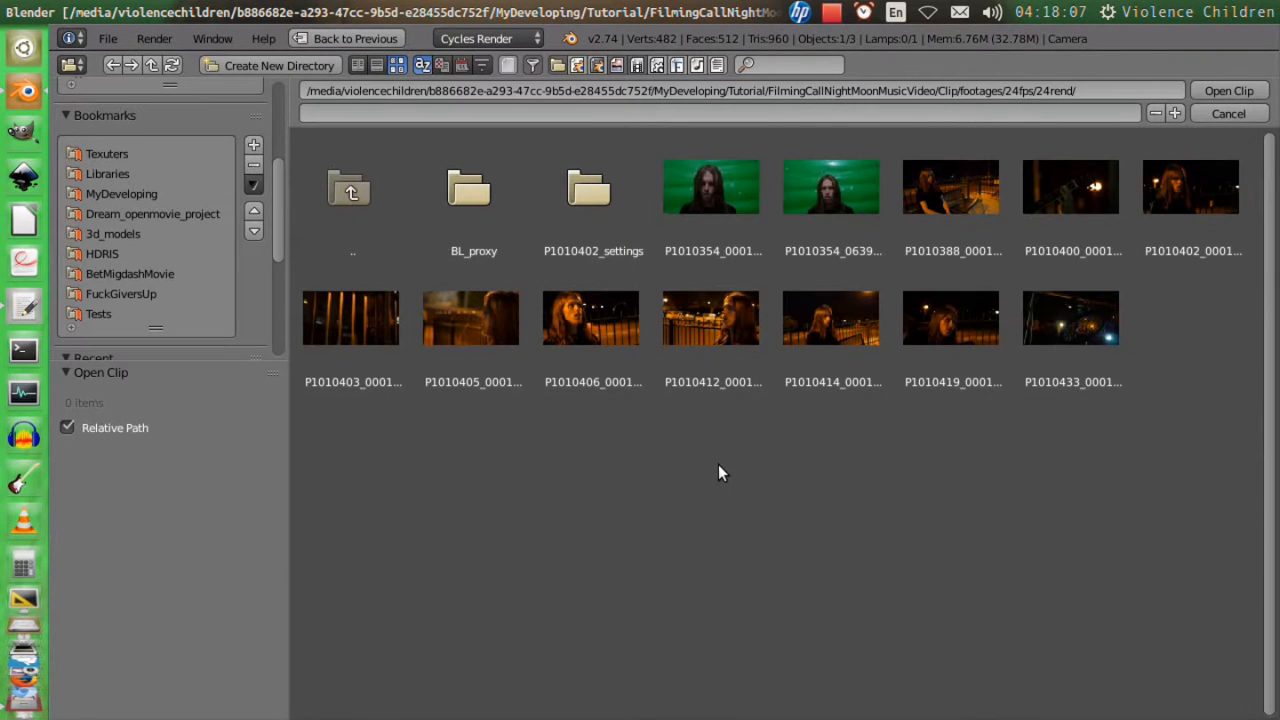
{"action": "double_click", "coordinate": [366, 336]}
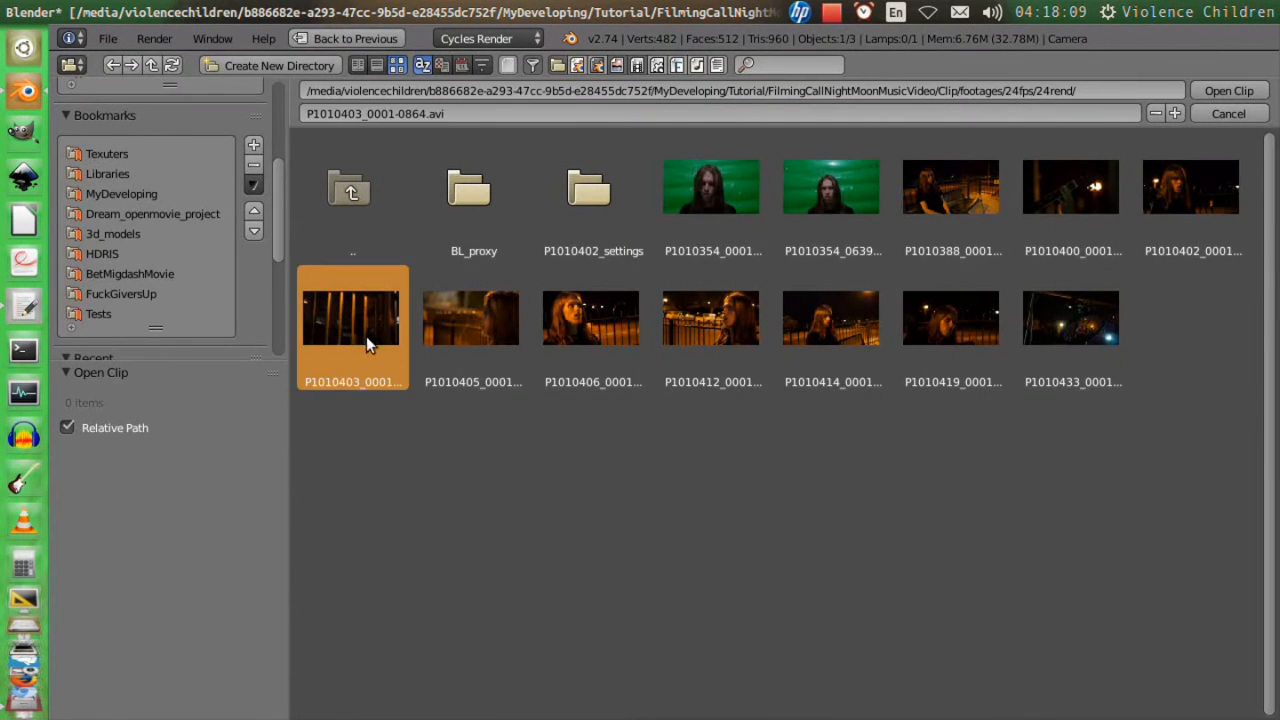
Set the scene frame range to match the loaded clip and save the file.
{"action": "key", "text": "f"}
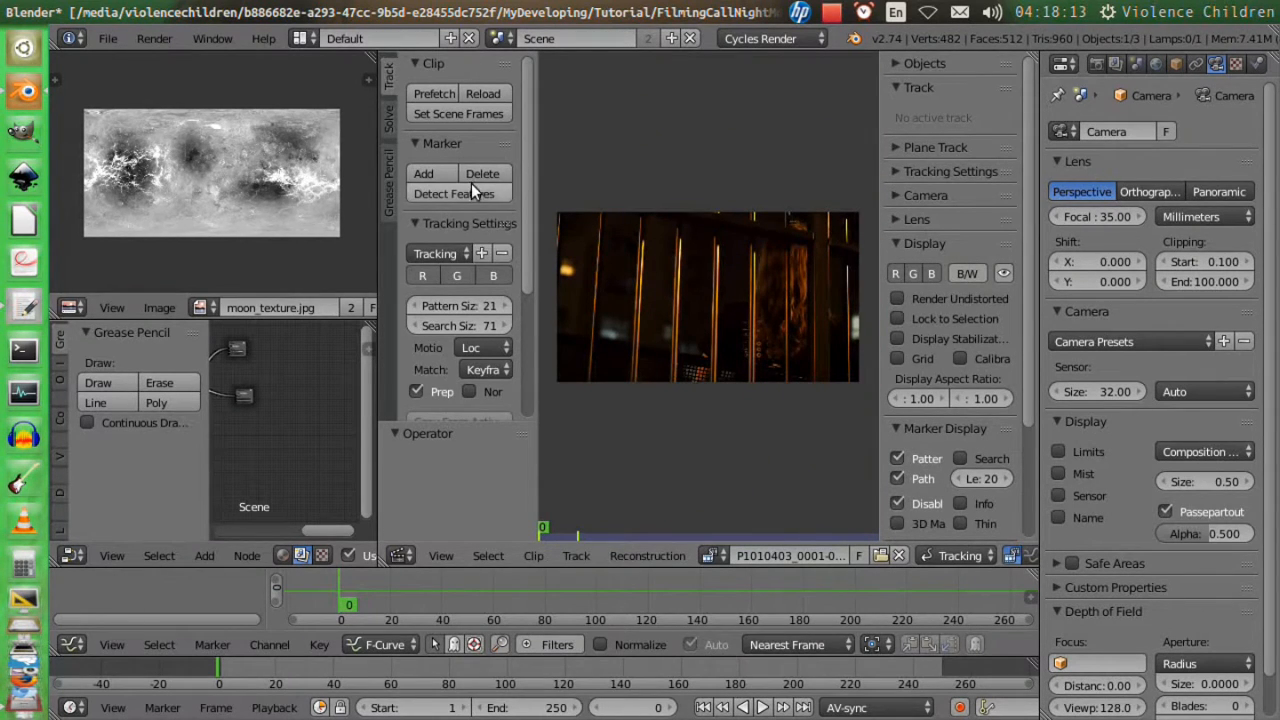
{"action": "left_click", "coordinate": [459, 114]}
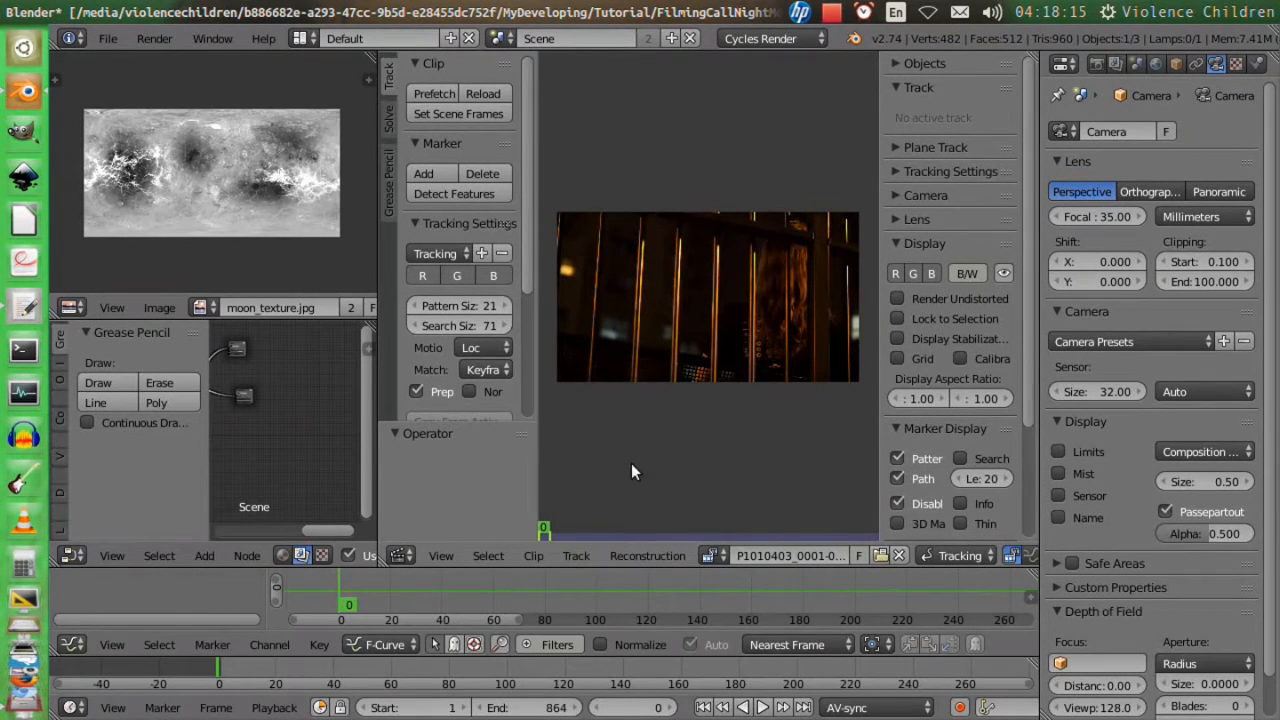
{"action": "key", "text": "ctrl+s"}
{"action": "left_click", "coordinate": [651, 431]}
Scrub the timeline to frame 624 and set the scene's start frame to 624.
{"action": "scroll", "coordinate": [678, 670], "scroll_direction": "down", "scroll_amount": 6}
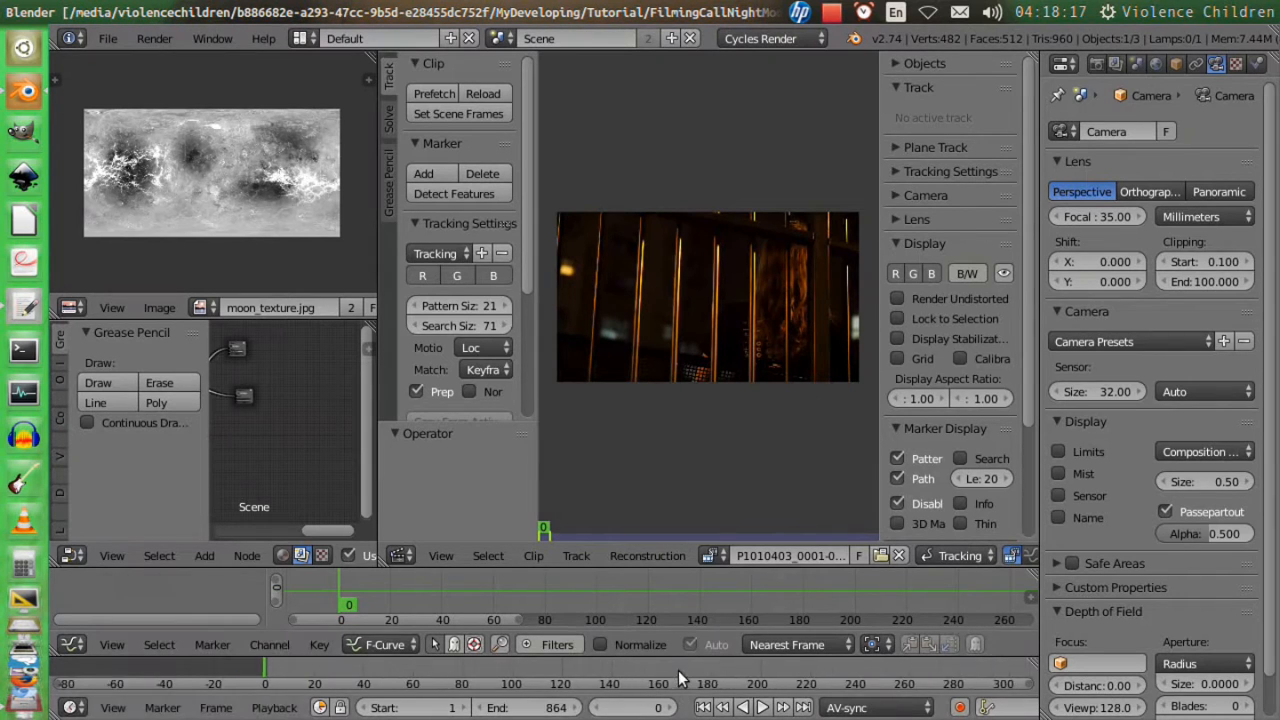
{"action": "middle_click_drag", "start_coordinate": [680, 668], "coordinate": [387, 675]}
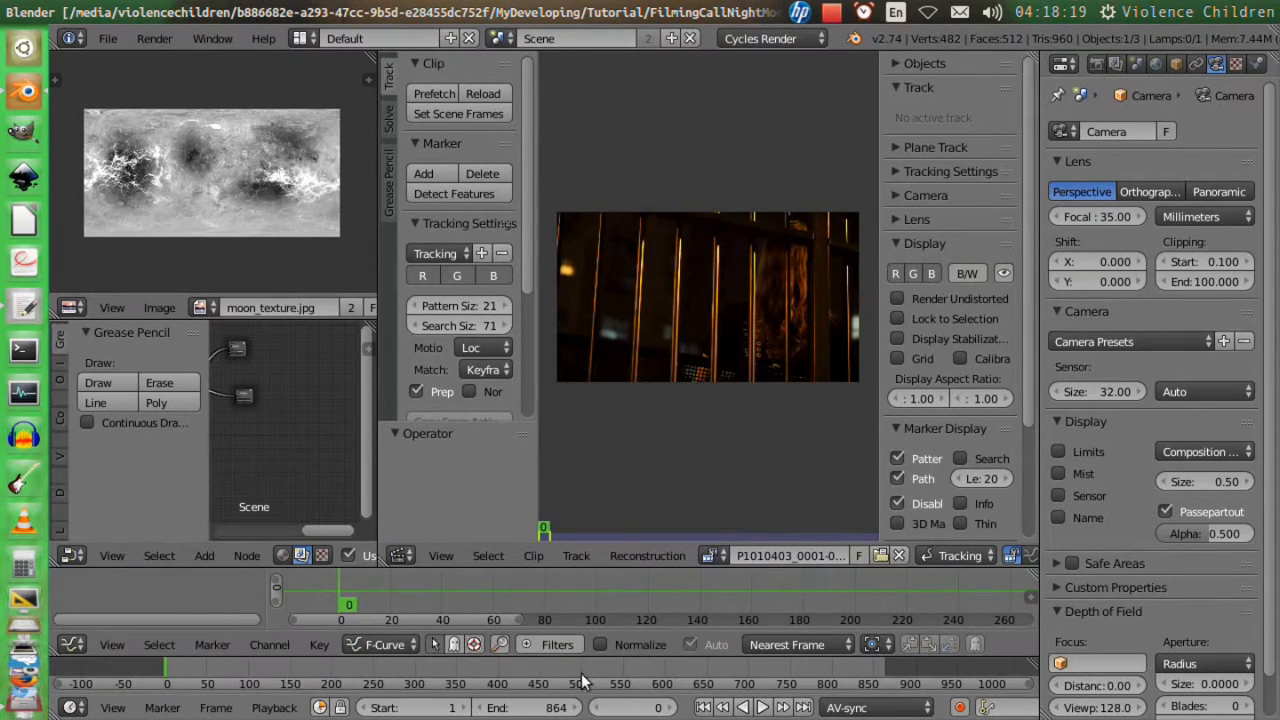
{"action": "left_click", "coordinate": [702, 676]}
{"action": "left_click_drag", "start_coordinate": [703, 683], "coordinate": [685, 677]}
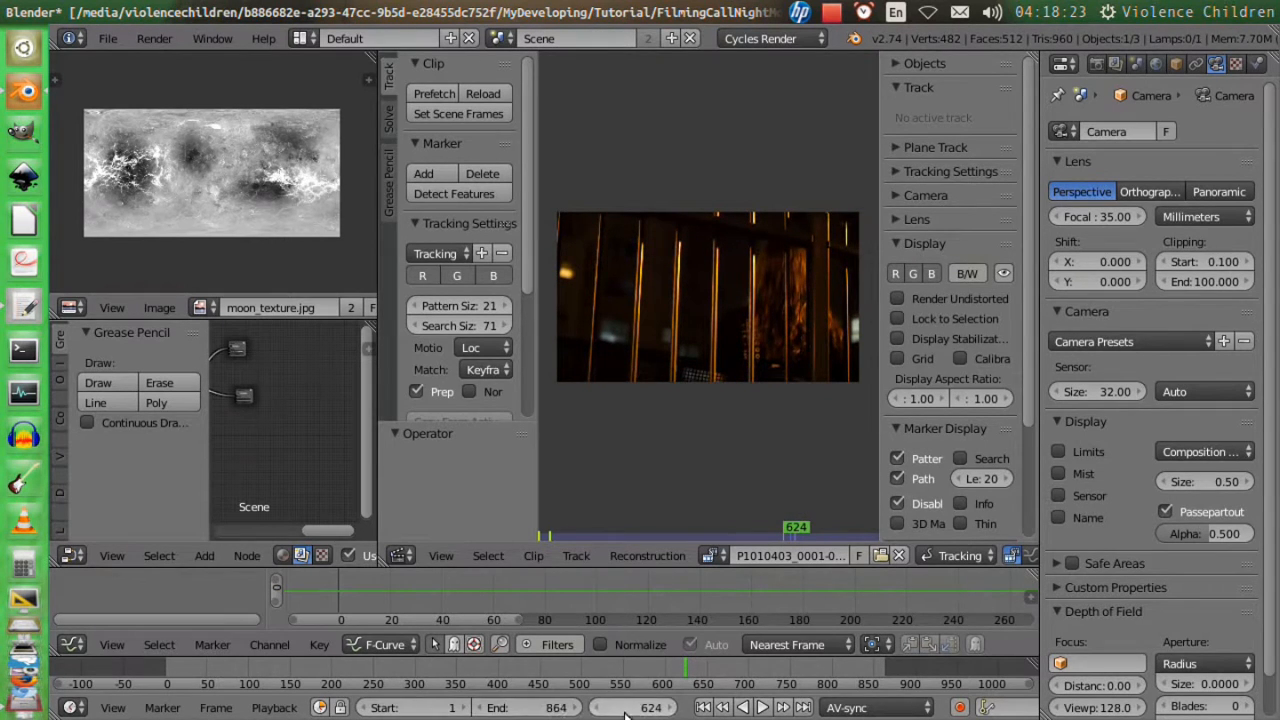
{"action": "left_click", "coordinate": [410, 707]}
{"action": "type", "text": "6"}
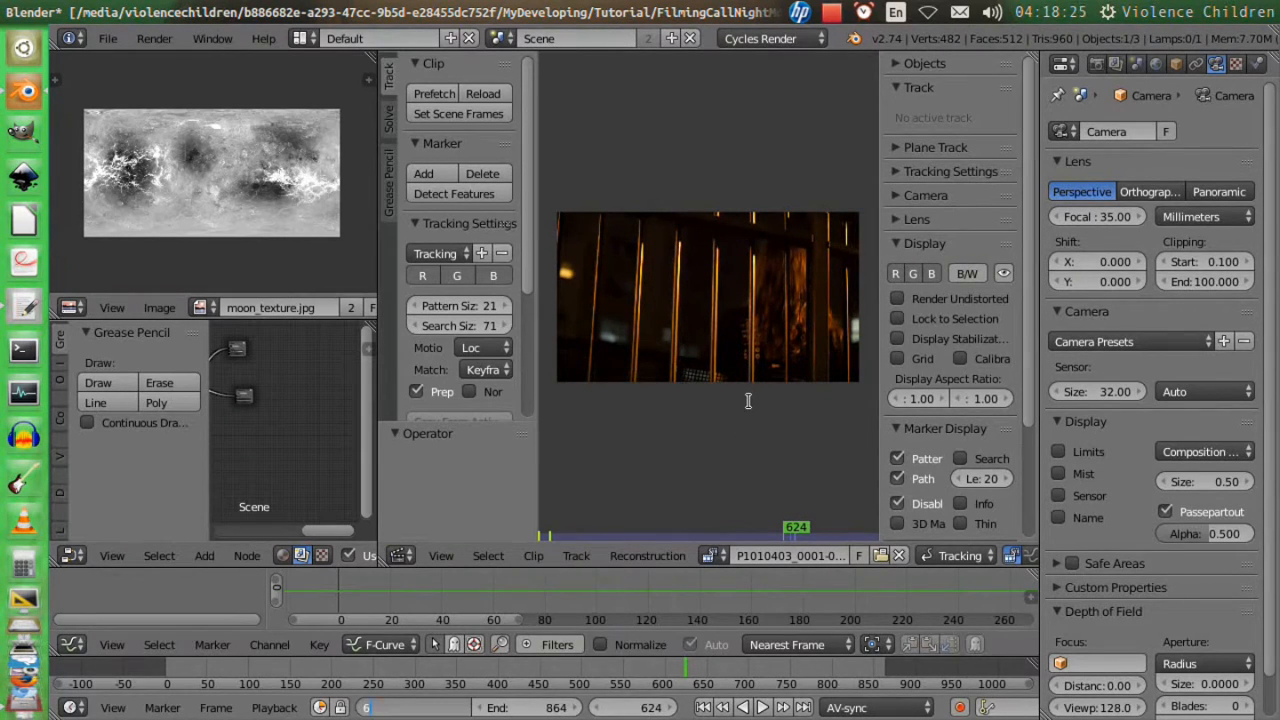
{"action": "type", "text": "24"}
{"action": "key", "text": "Return"}
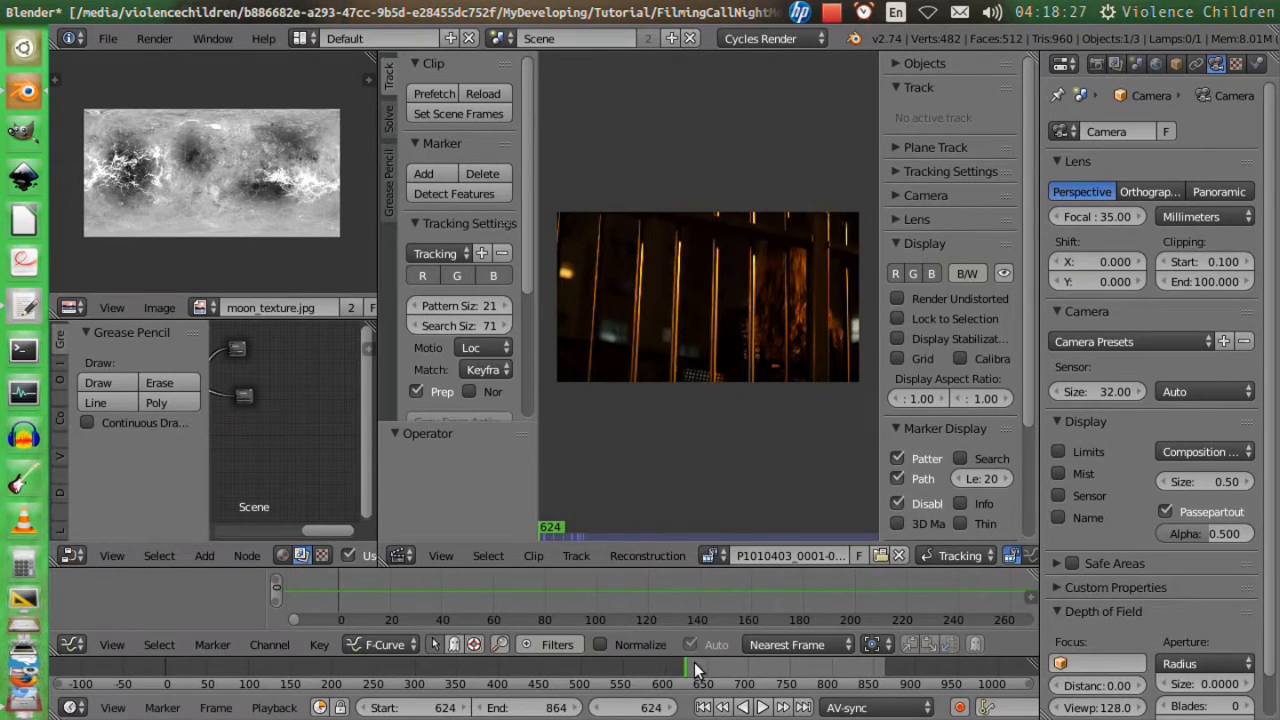
Go to frame 860 and add a tracking marker on the brightly lit window in the clip.
{"action": "left_click_drag", "start_coordinate": [693, 668], "coordinate": [878, 680]}
{"action": "scroll", "coordinate": [706, 509], "scroll_direction": "up", "scroll_amount": 6}
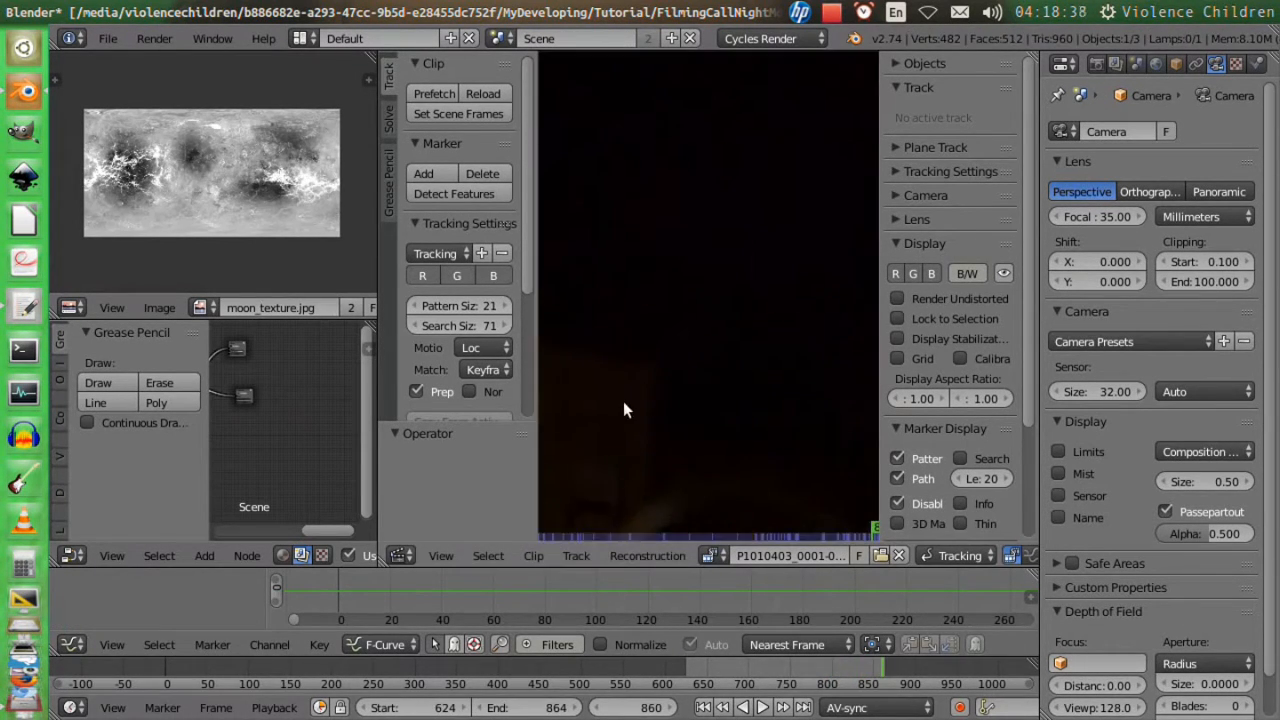
{"action": "middle_click_drag", "start_coordinate": [623, 401], "coordinate": [757, 370]}
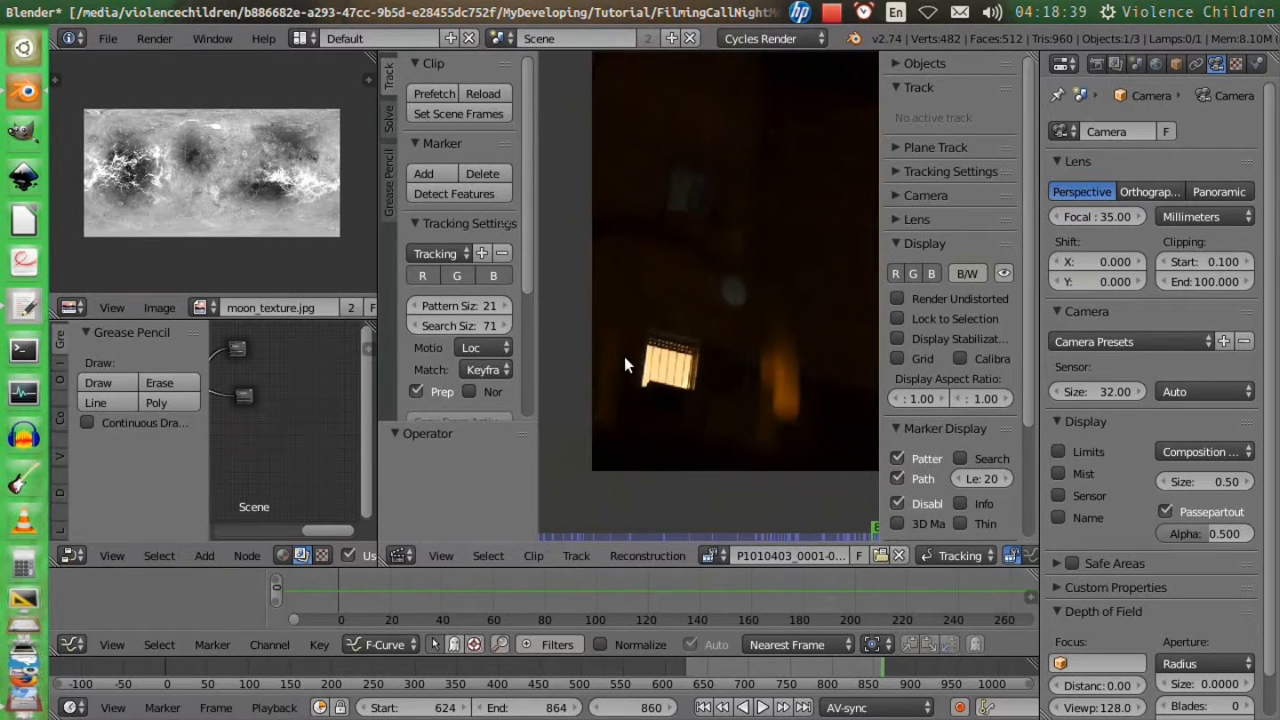
{"action": "left_click", "coordinate": [672, 360], "text": "ctrl"}
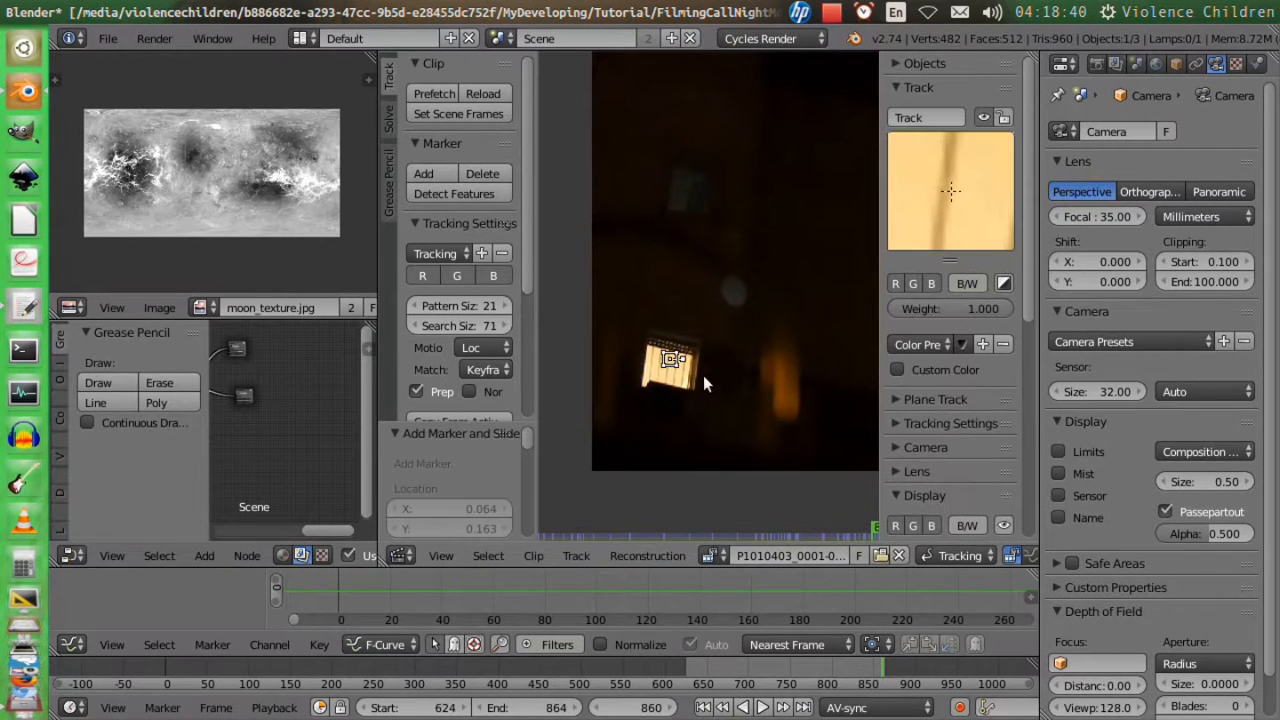
Resize the tracking marker and shift it about -0.035 in X and Y onto the lit window's lower-left corner.
{"action": "key", "text": "s"}
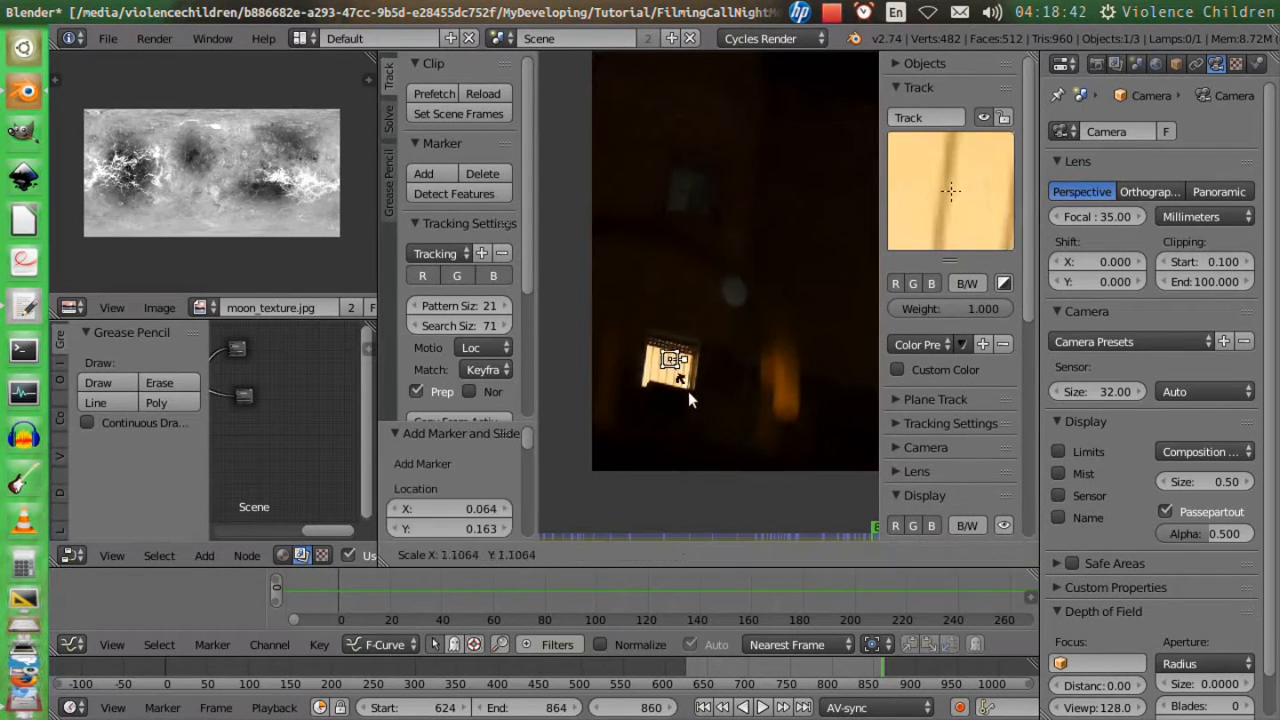
{"action": "left_click", "coordinate": [730, 465]}
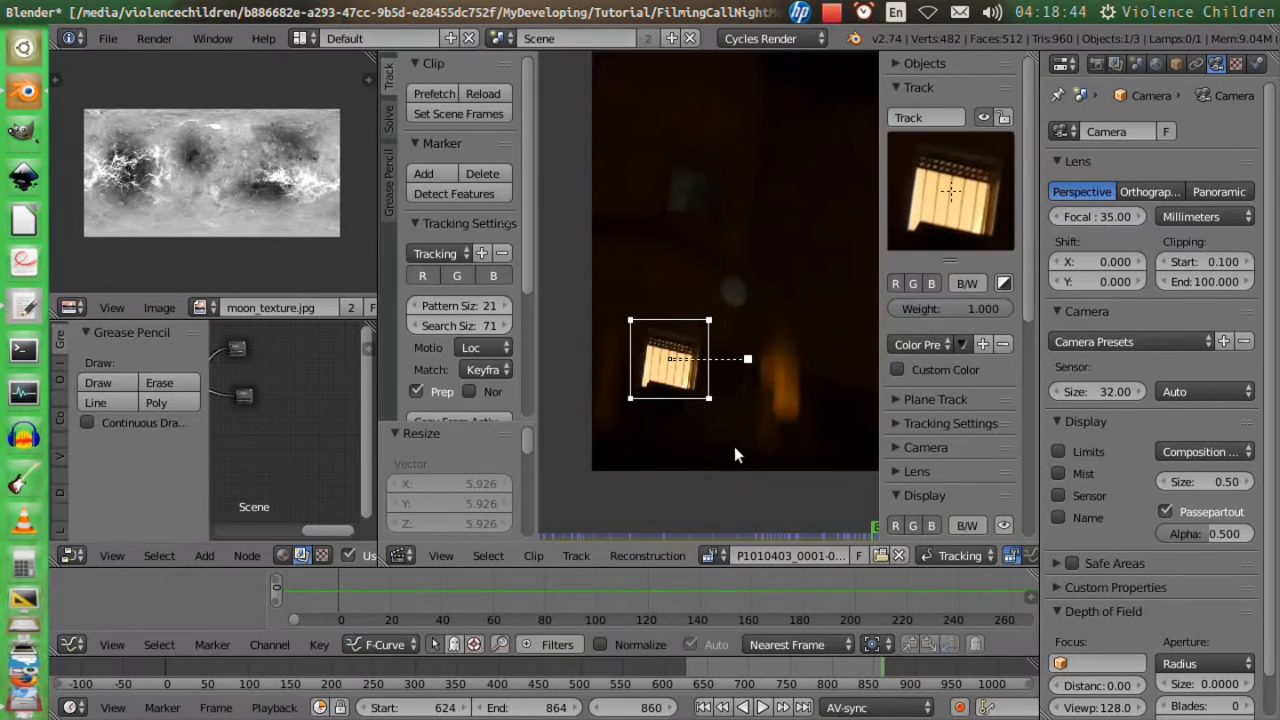
{"action": "key", "text": "s"}
{"action": "left_click", "coordinate": [682, 378]}
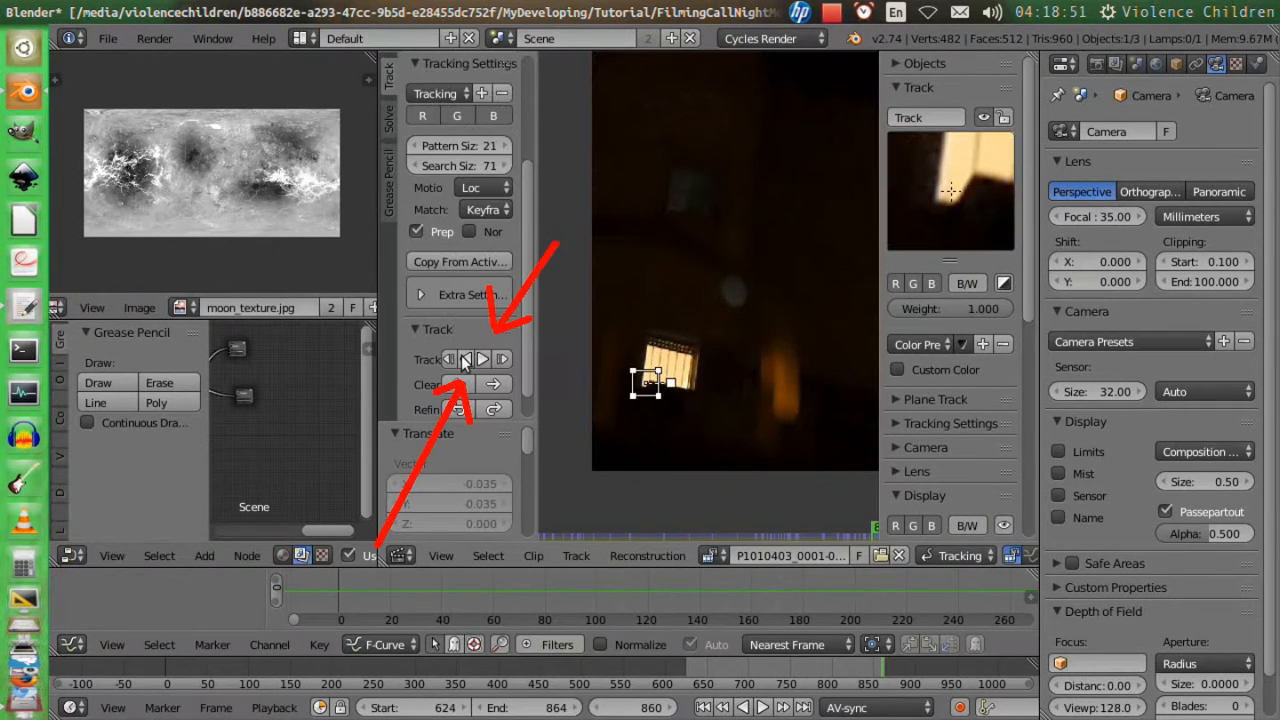
Track the window-corner marker backwards through the clip from frame 860.
{"action": "left_click", "coordinate": [466, 359]}
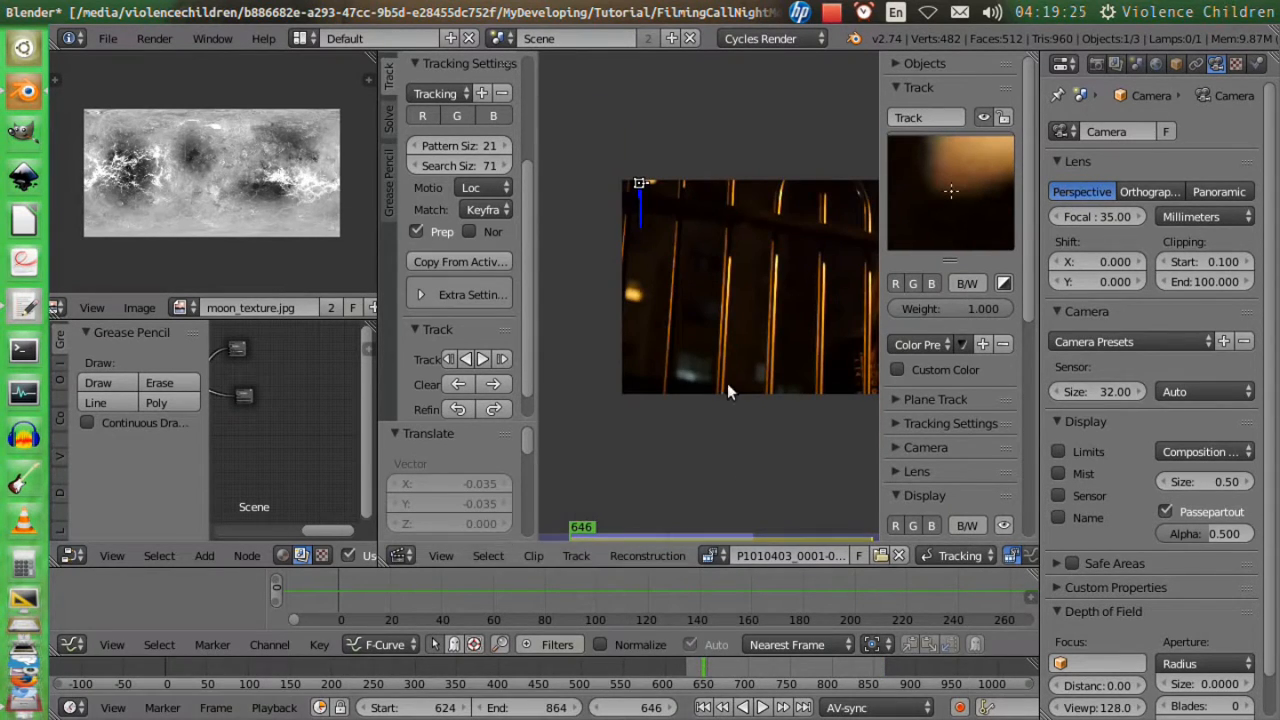
{"action": "middle_click_drag", "start_coordinate": [729, 386], "coordinate": [680, 387]}
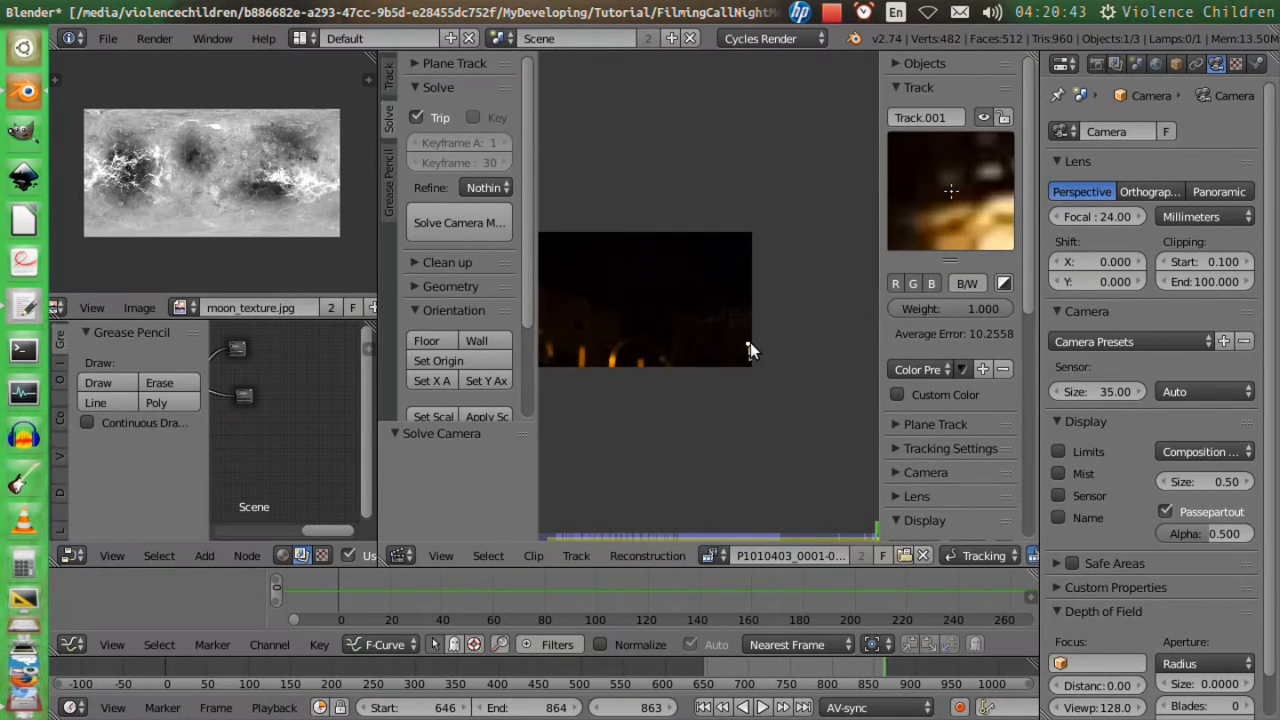
Delete the second track, add a new marker on the small lit window at frame 863, and resize it around the window's edge.
{"action": "key", "text": "x"}
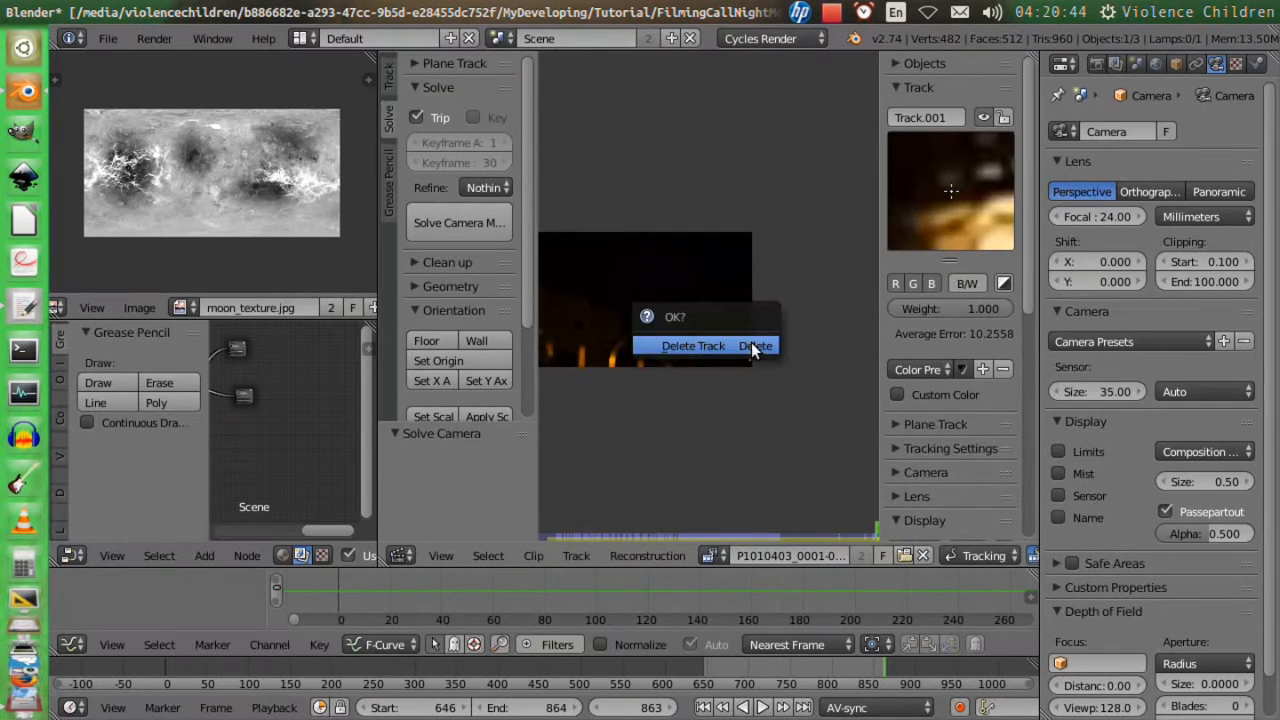
{"action": "left_click", "coordinate": [751, 346]}
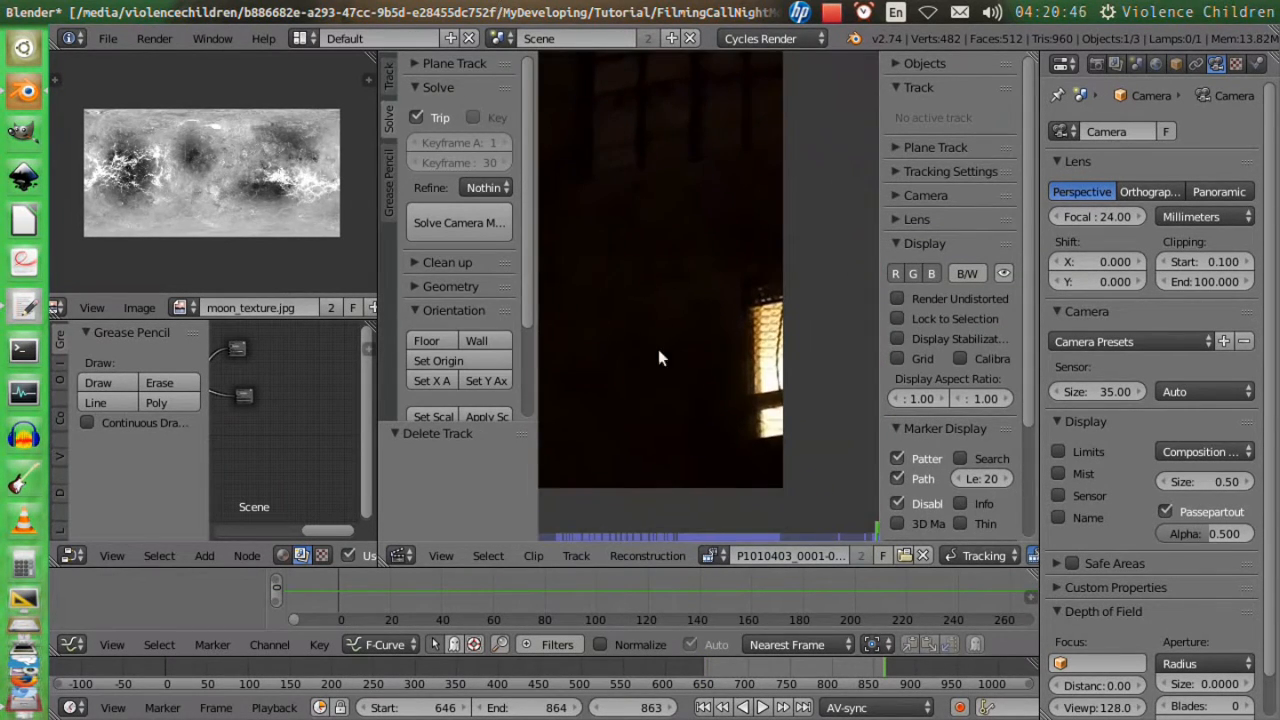
{"action": "left_click", "coordinate": [759, 430], "text": "ctrl"}
{"action": "key", "text": "s"}
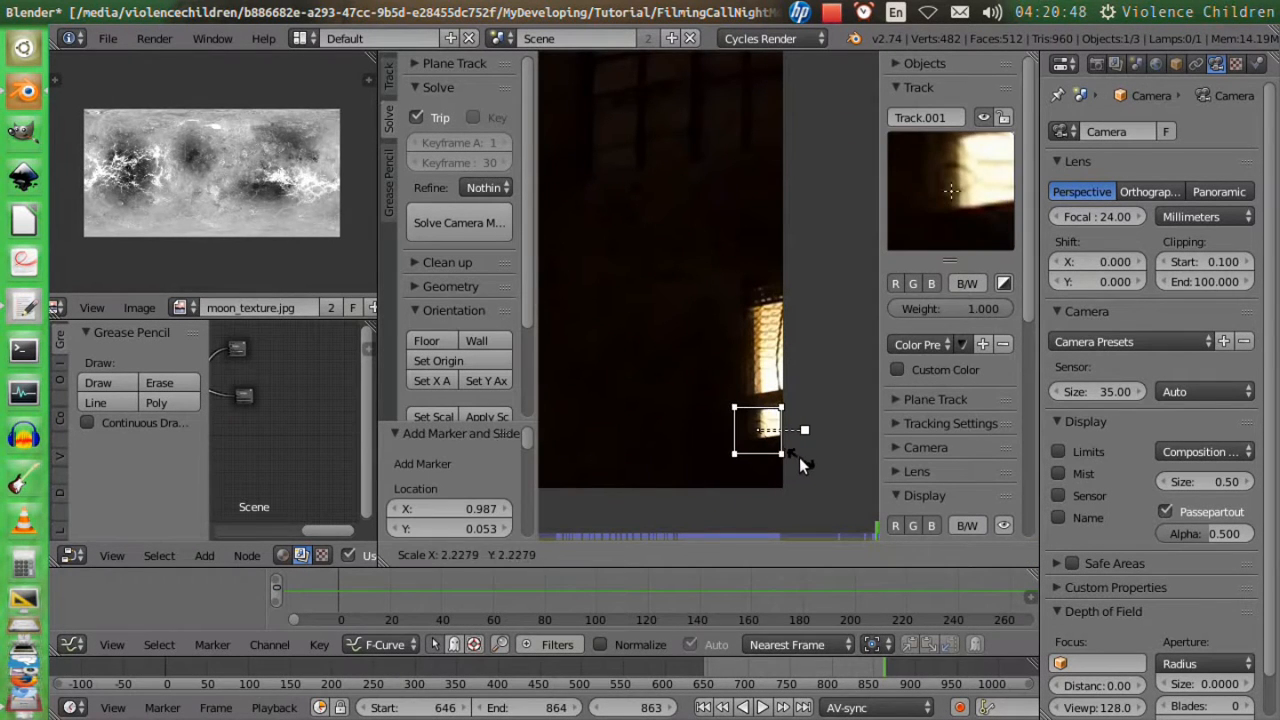
{"action": "left_click", "coordinate": [792, 456]}
{"action": "key", "text": "s"}
{"action": "left_click", "coordinate": [783, 449]}
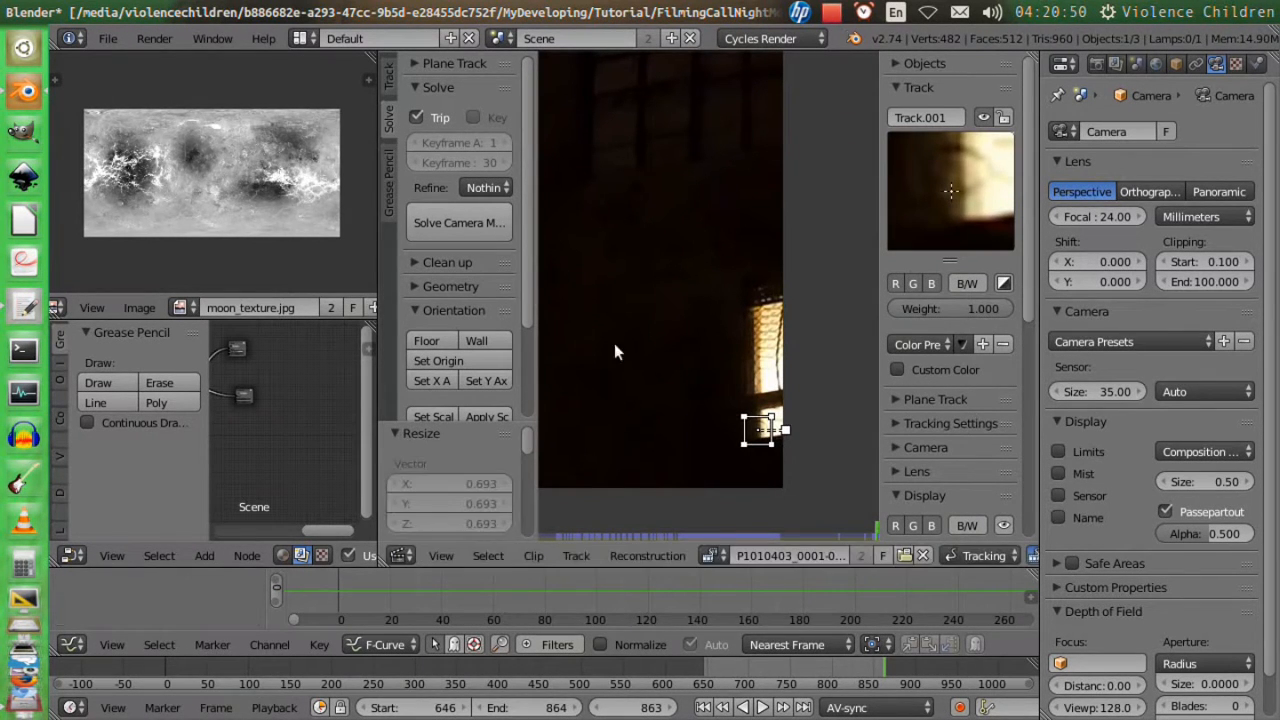
Track the new marker backwards through the clip from frame 863.
{"action": "left_click", "coordinate": [389, 76]}
{"action": "scroll", "coordinate": [470, 330], "scroll_direction": "down", "scroll_amount": 5}
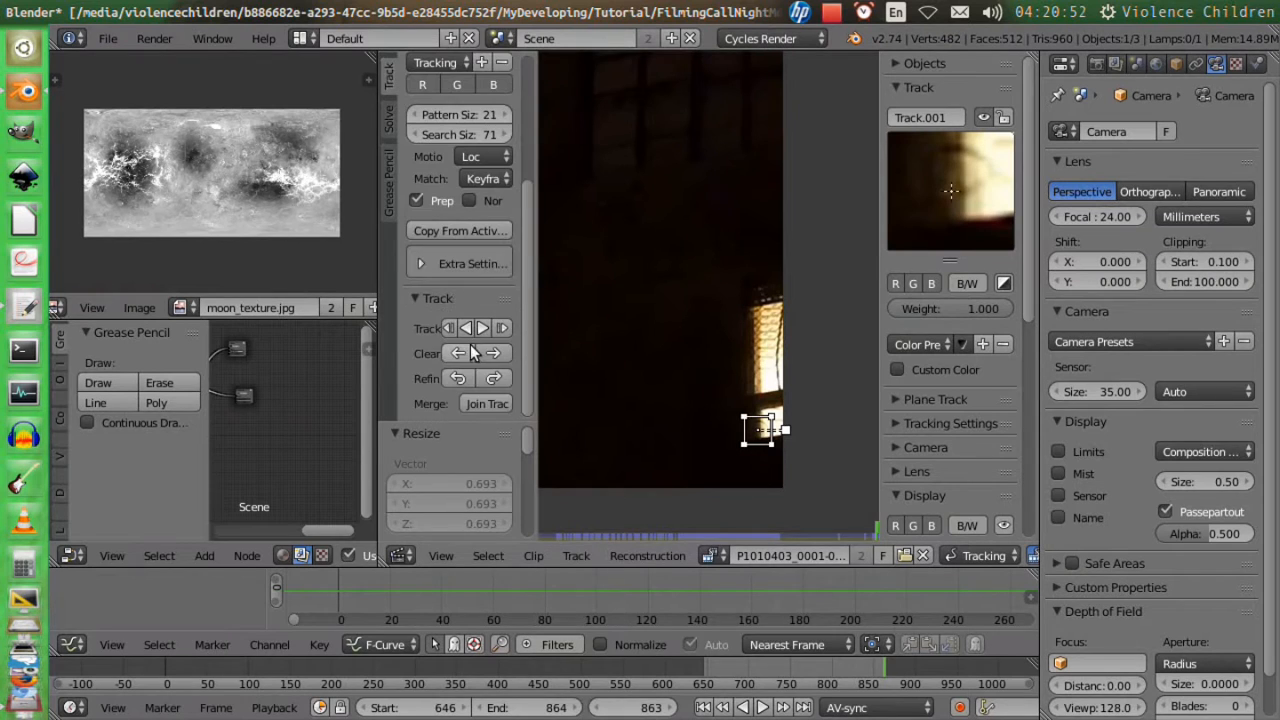
{"action": "left_click", "coordinate": [467, 328]}
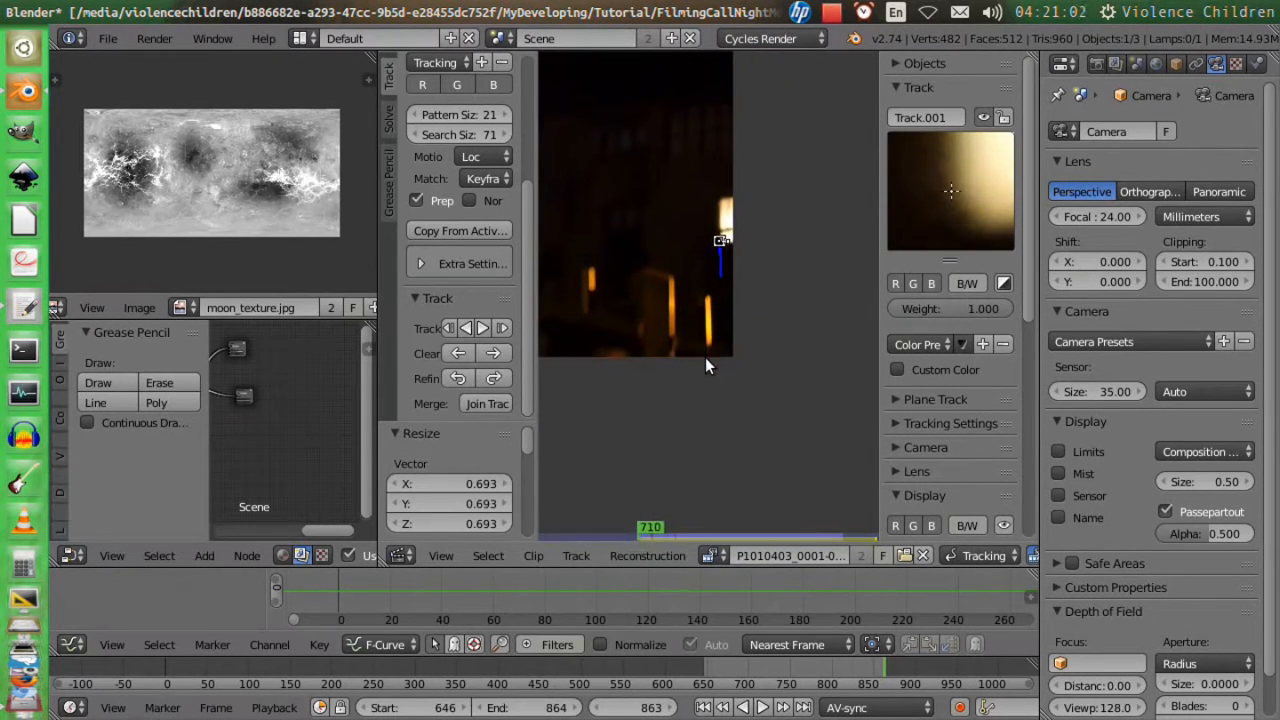
{"action": "scroll", "coordinate": [451, 190], "scroll_direction": "up", "scroll_amount": 3}
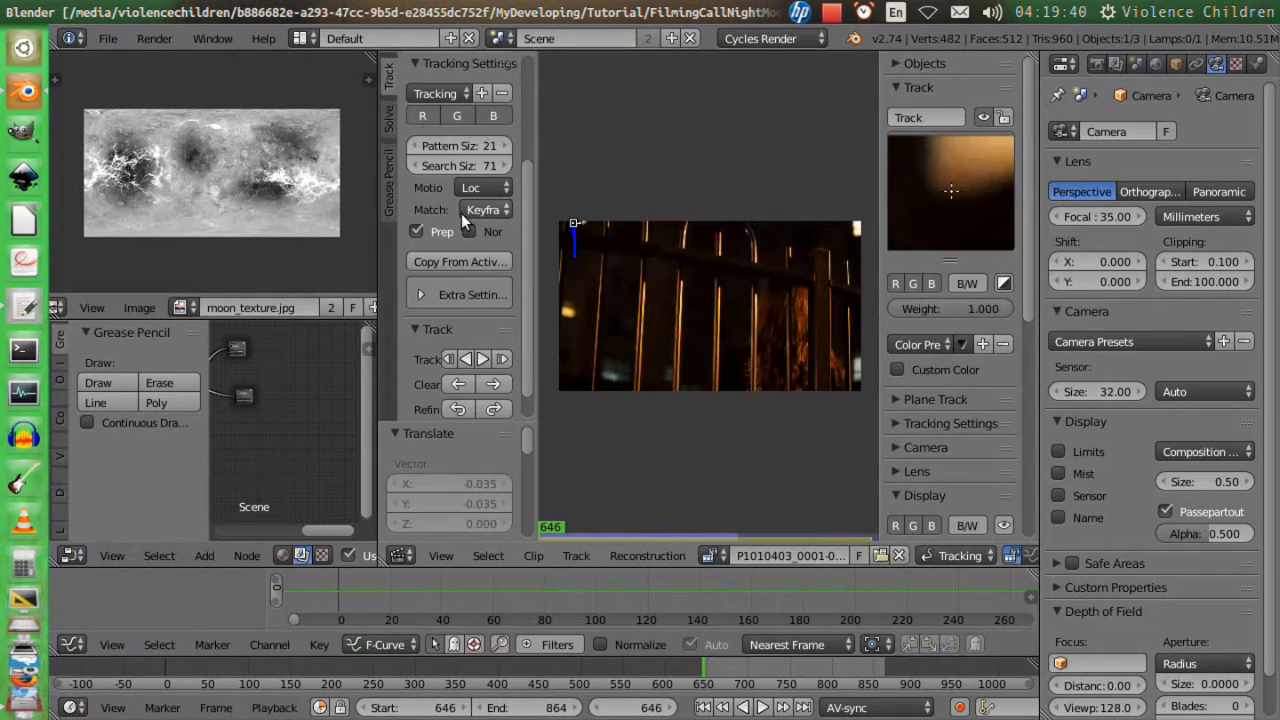
Solve the camera motion with the Tripod option enabled and play back the tracked clip.
{"action": "left_click", "coordinate": [389, 118]}
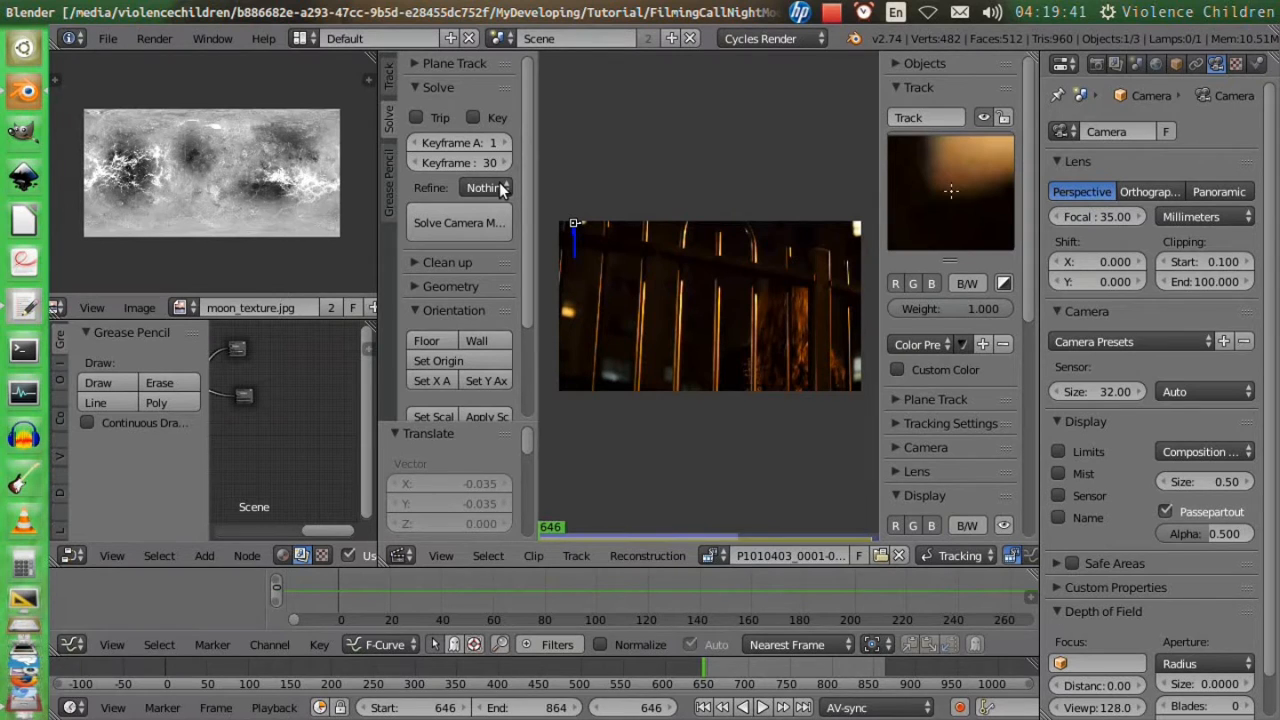
{"action": "left_click", "coordinate": [418, 119]}
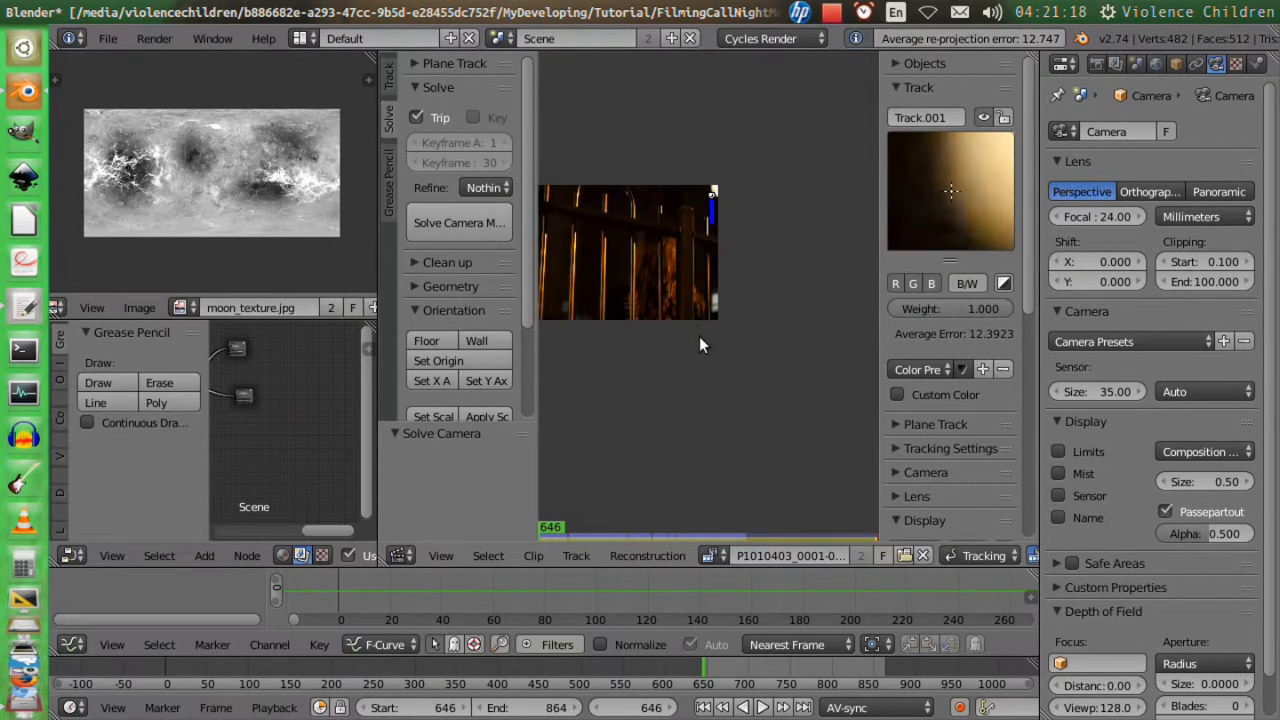
{"action": "scroll", "coordinate": [646, 334], "scroll_direction": "down", "scroll_amount": 3}
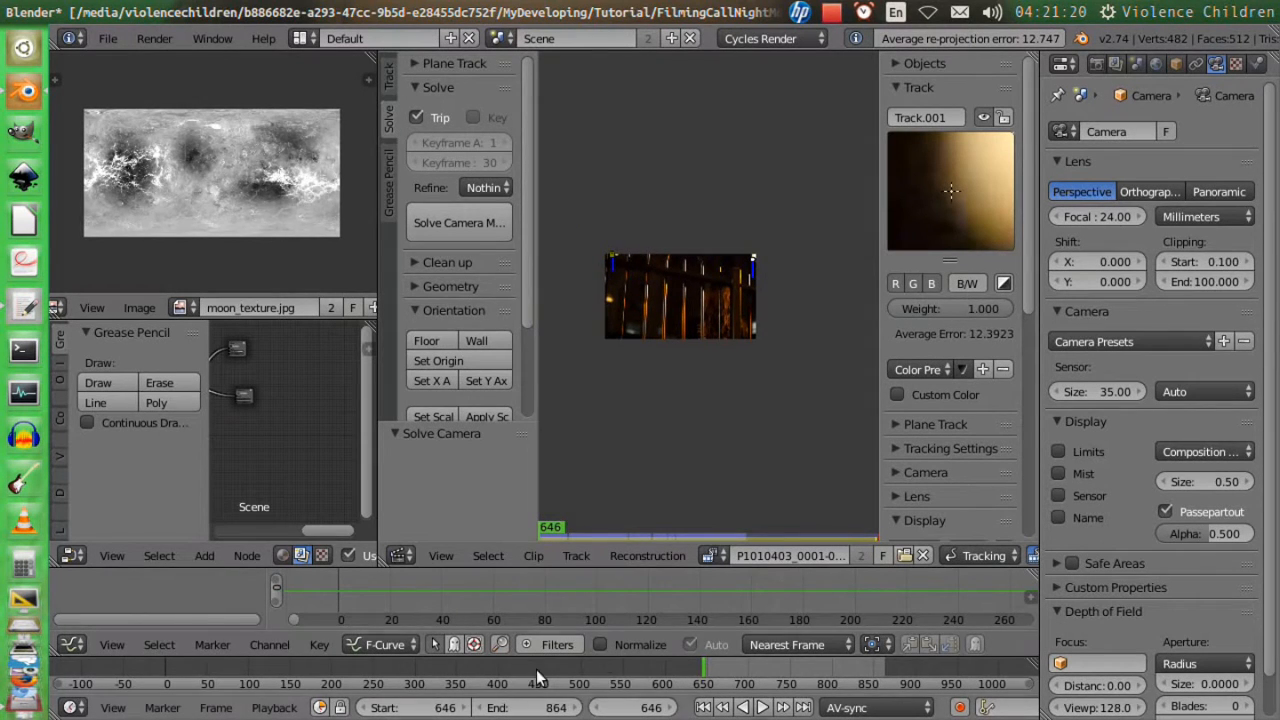
{"action": "key", "text": "alt+a"}
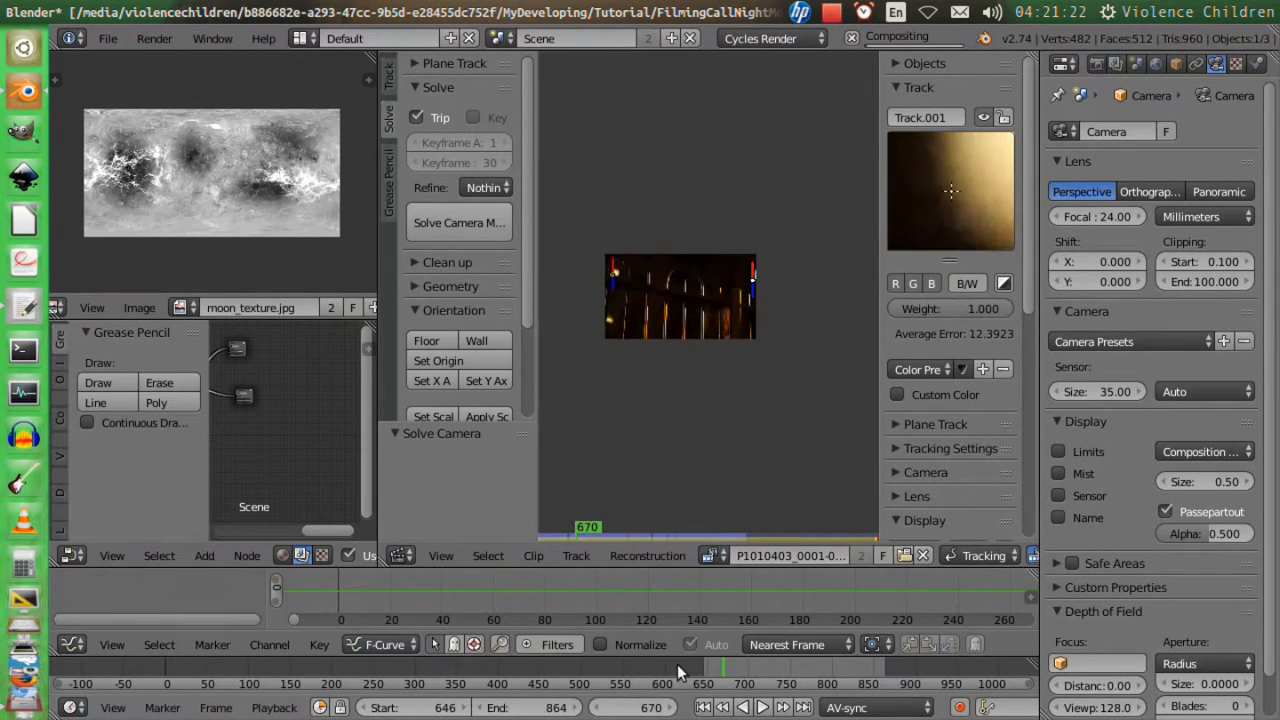
{"action": "left_click", "coordinate": [677, 664]}
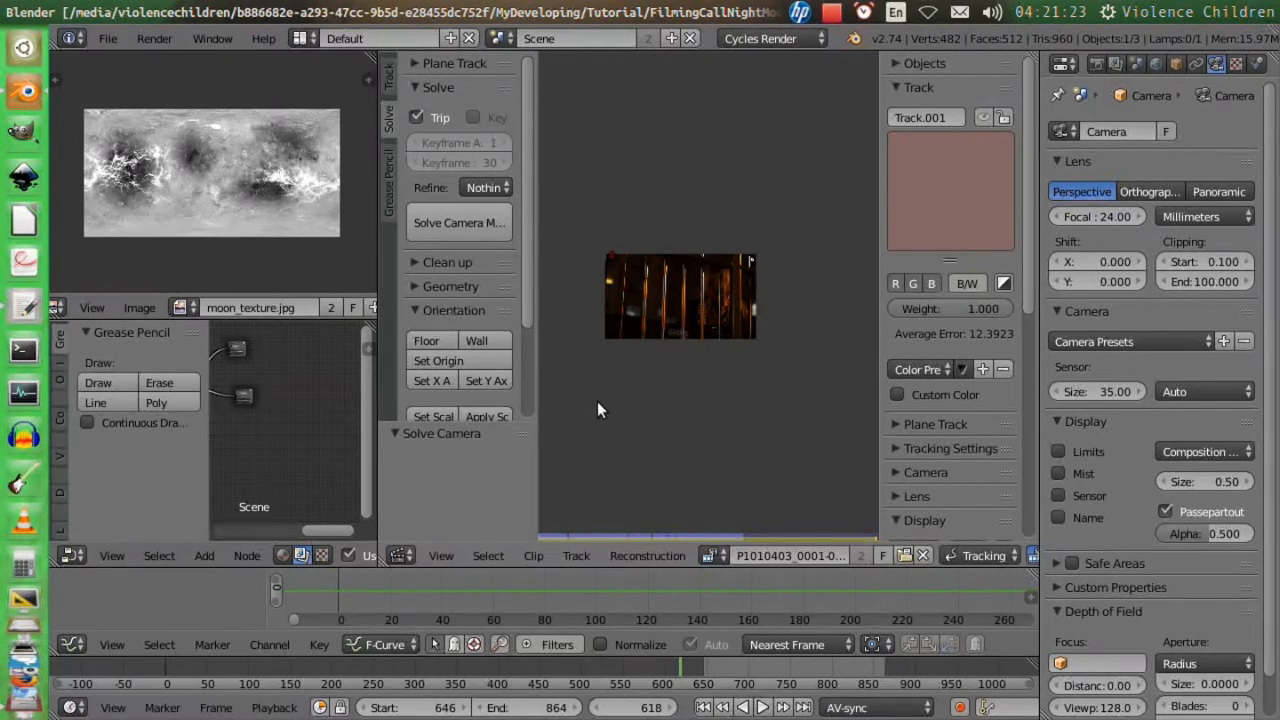
Show the 3D scene through the camera and add a Camera Solver constraint to the camera.
{"action": "left_click", "coordinate": [401, 555]}
{"action": "left_click", "coordinate": [425, 528]}
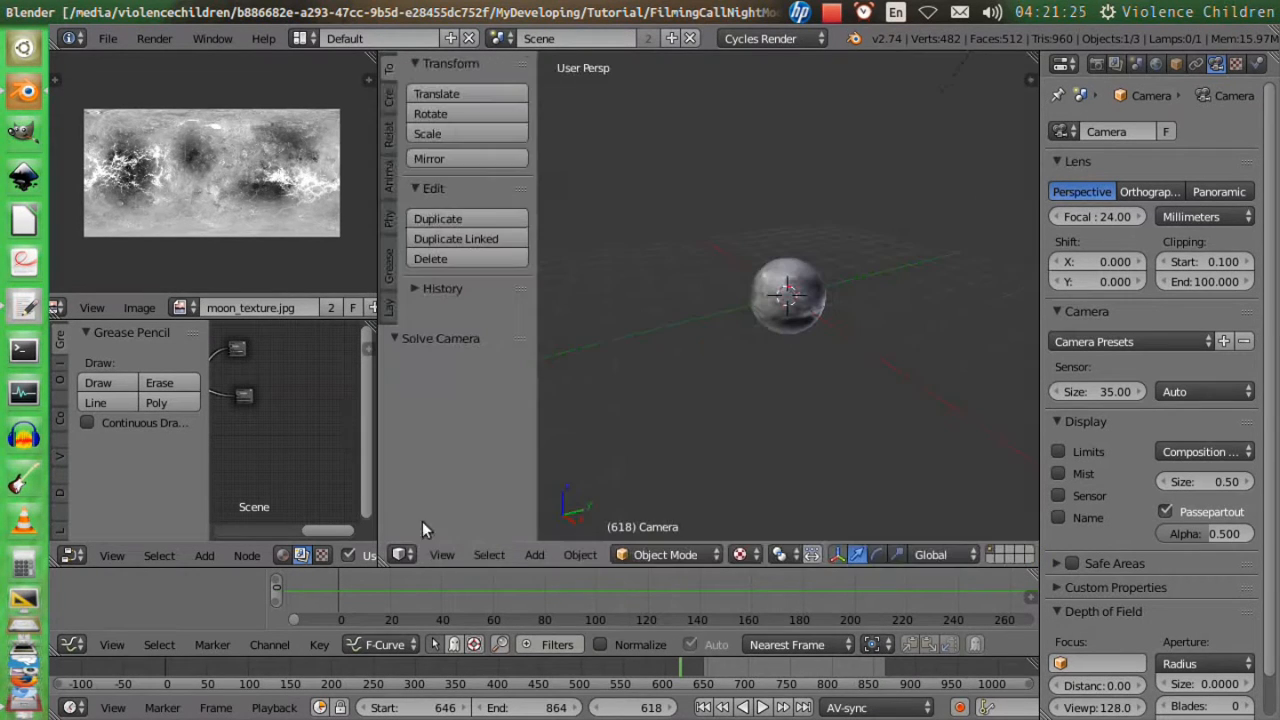
{"action": "key", "text": "KP_0"}
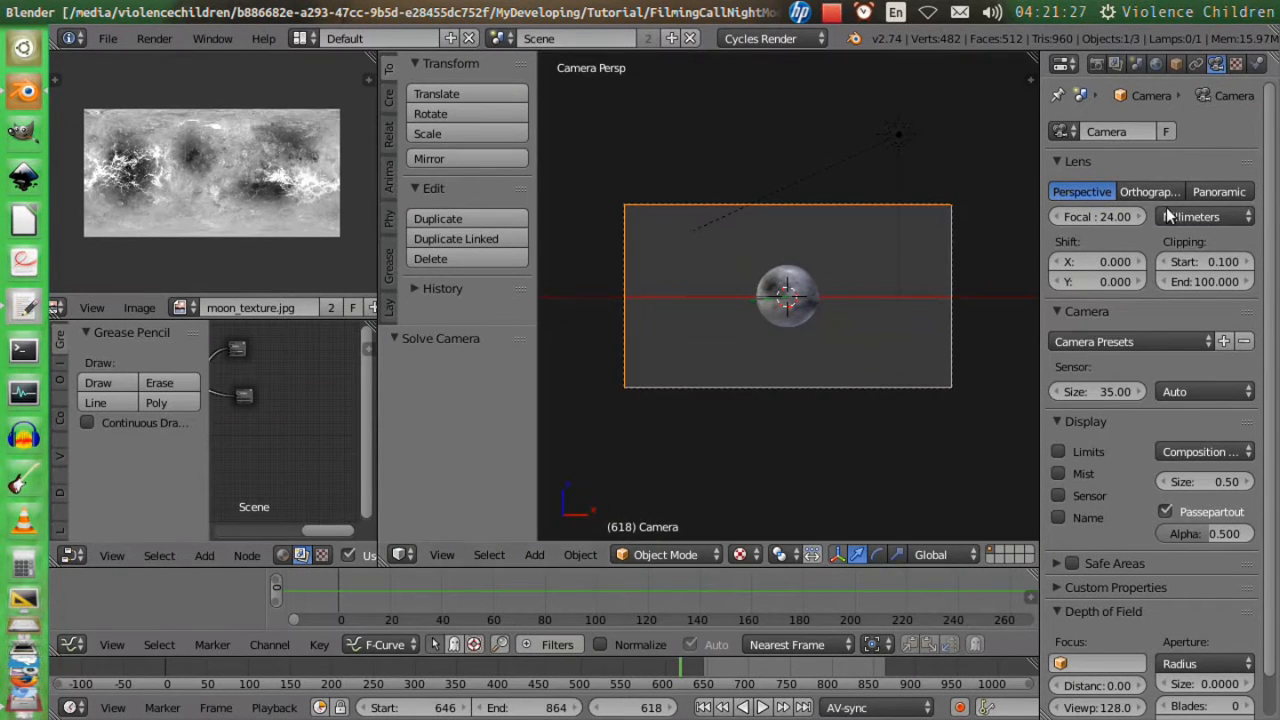
{"action": "left_click", "coordinate": [1196, 63]}
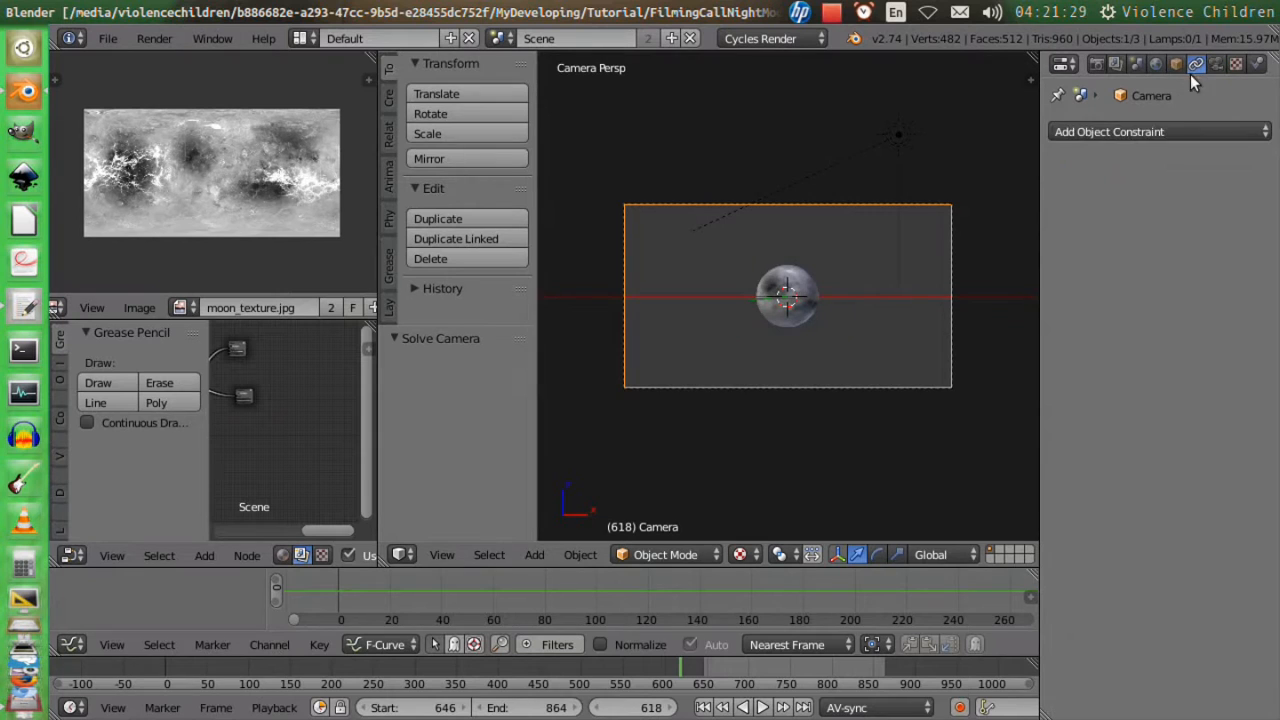
{"action": "left_click", "coordinate": [1155, 132]}
{"action": "left_click", "coordinate": [800, 178]}
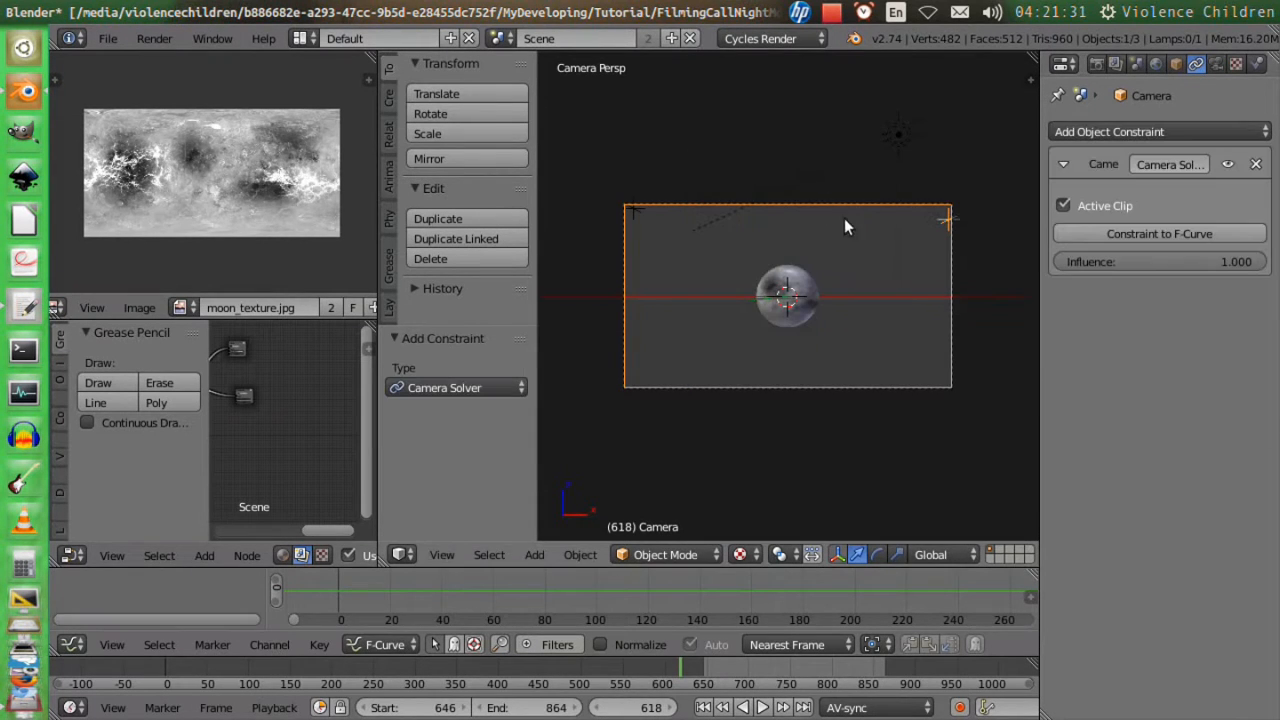
Play the animation through the camera to check the solved motion, and save the file.
{"action": "key", "text": "alt+a"}
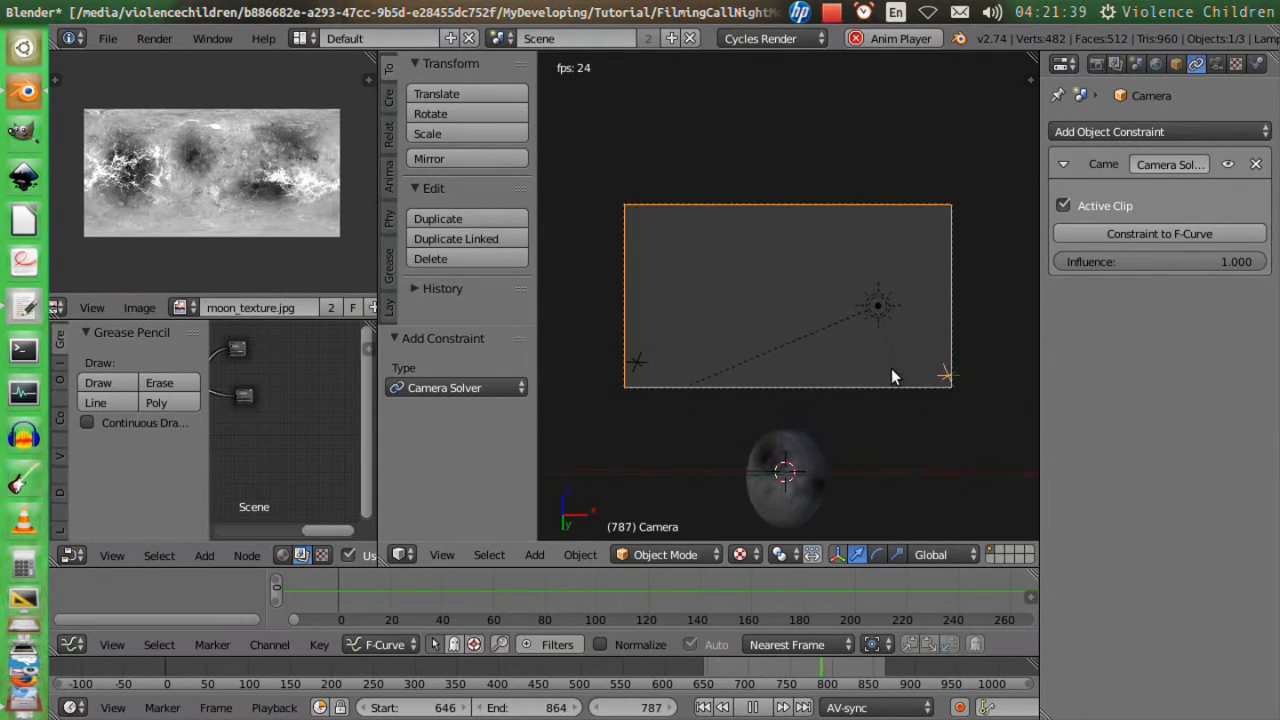
{"action": "key", "text": "Escape"}
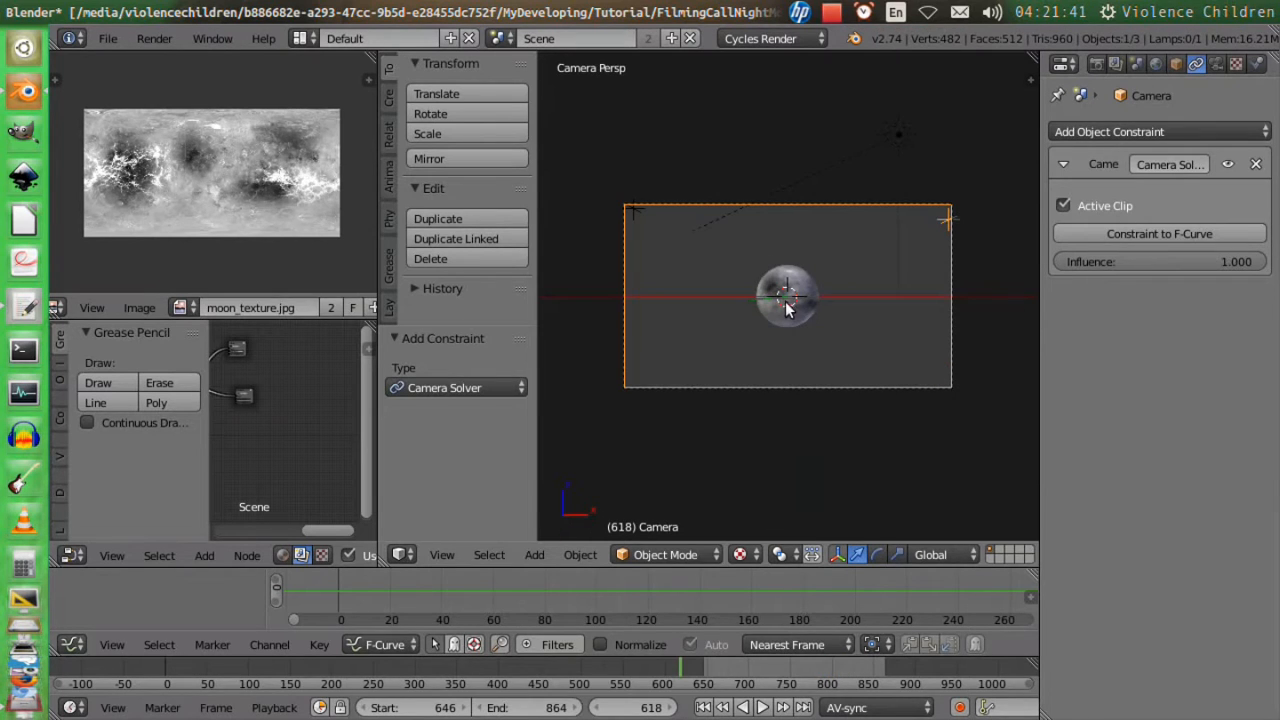
{"action": "key", "text": "ctrl+s"}
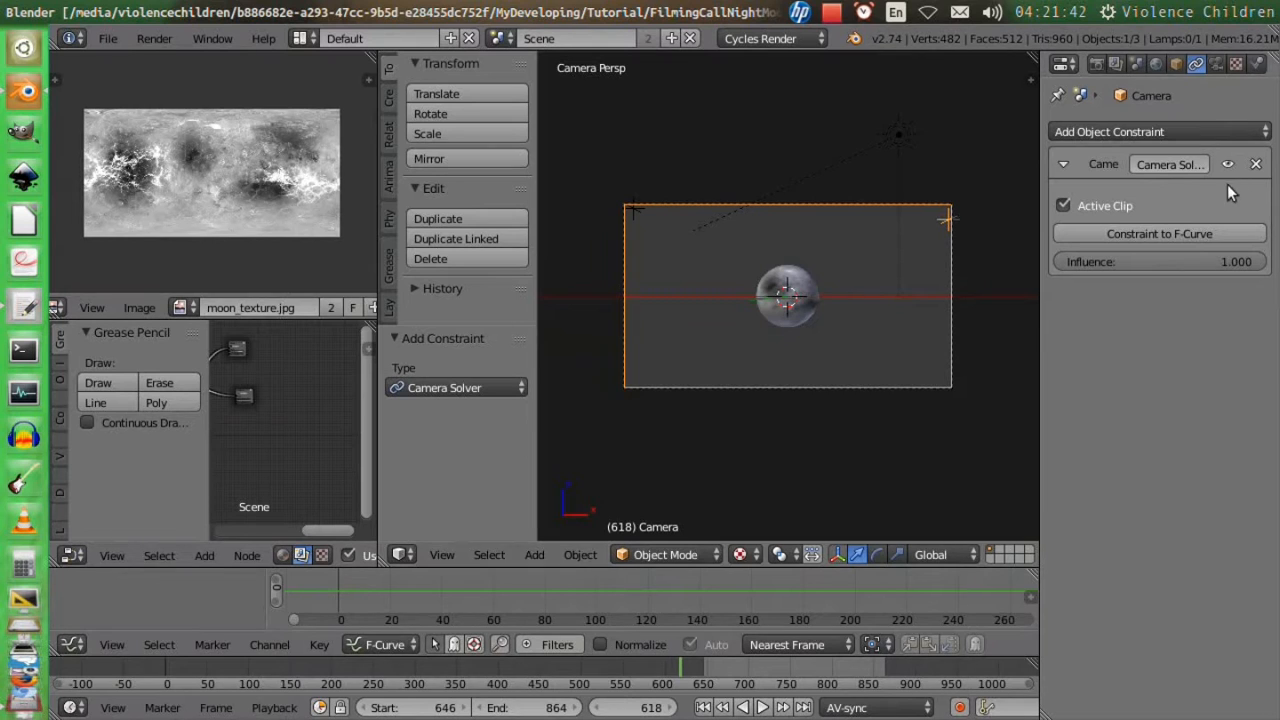
Enable background images in the 3D view, use the camera's movie clip as the background, and check it full-screen.
{"action": "key", "text": "n"}
{"action": "scroll", "coordinate": [942, 316], "scroll_direction": "down", "scroll_amount": 5}
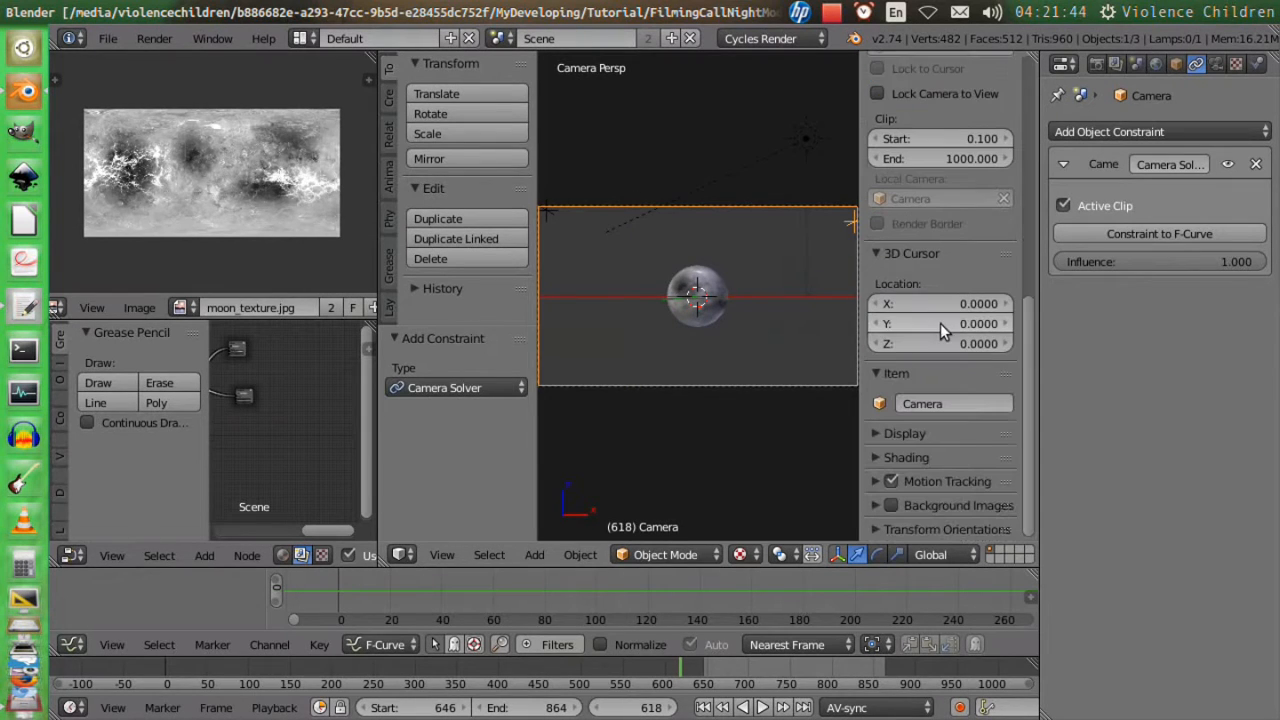
{"action": "left_click", "coordinate": [889, 505]}
{"action": "scroll", "coordinate": [888, 473], "scroll_direction": "down", "scroll_amount": 1}
{"action": "scroll", "coordinate": [933, 483], "scroll_direction": "down", "scroll_amount": 3}
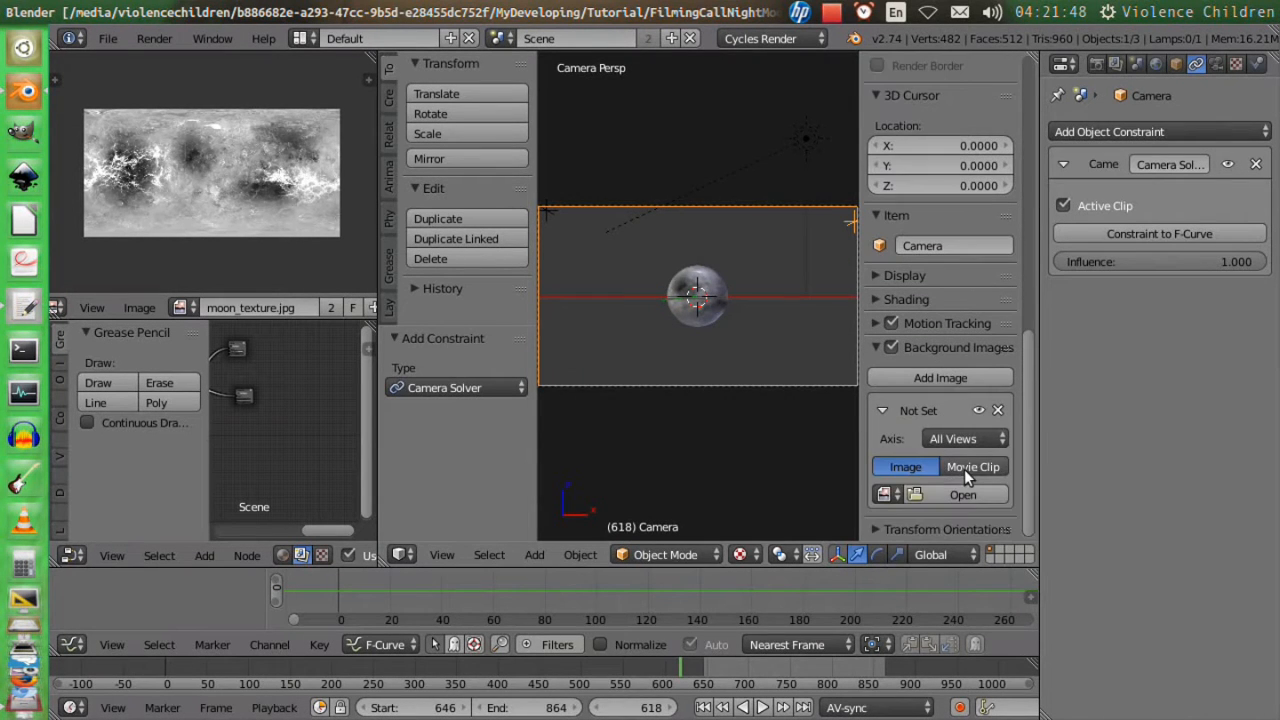
{"action": "left_click", "coordinate": [965, 467]}
{"action": "key", "text": "ctrl+Up"}
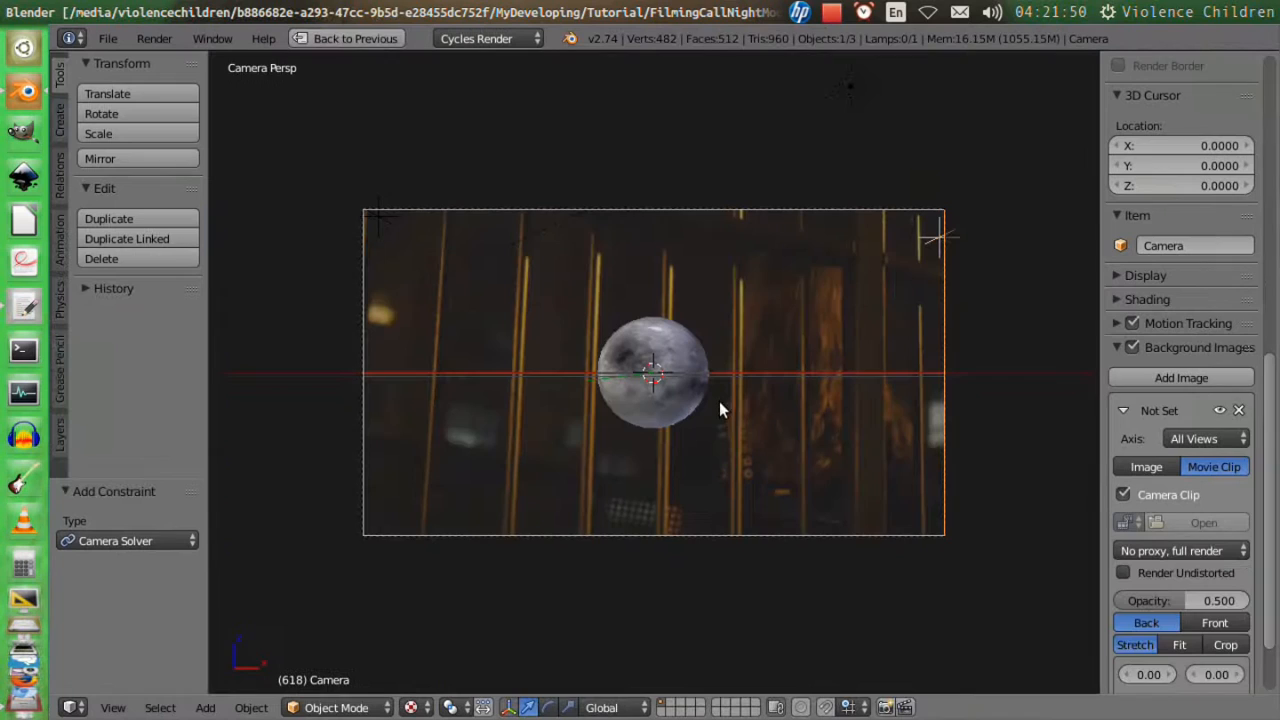
{"action": "key", "text": "ctrl+Up"}
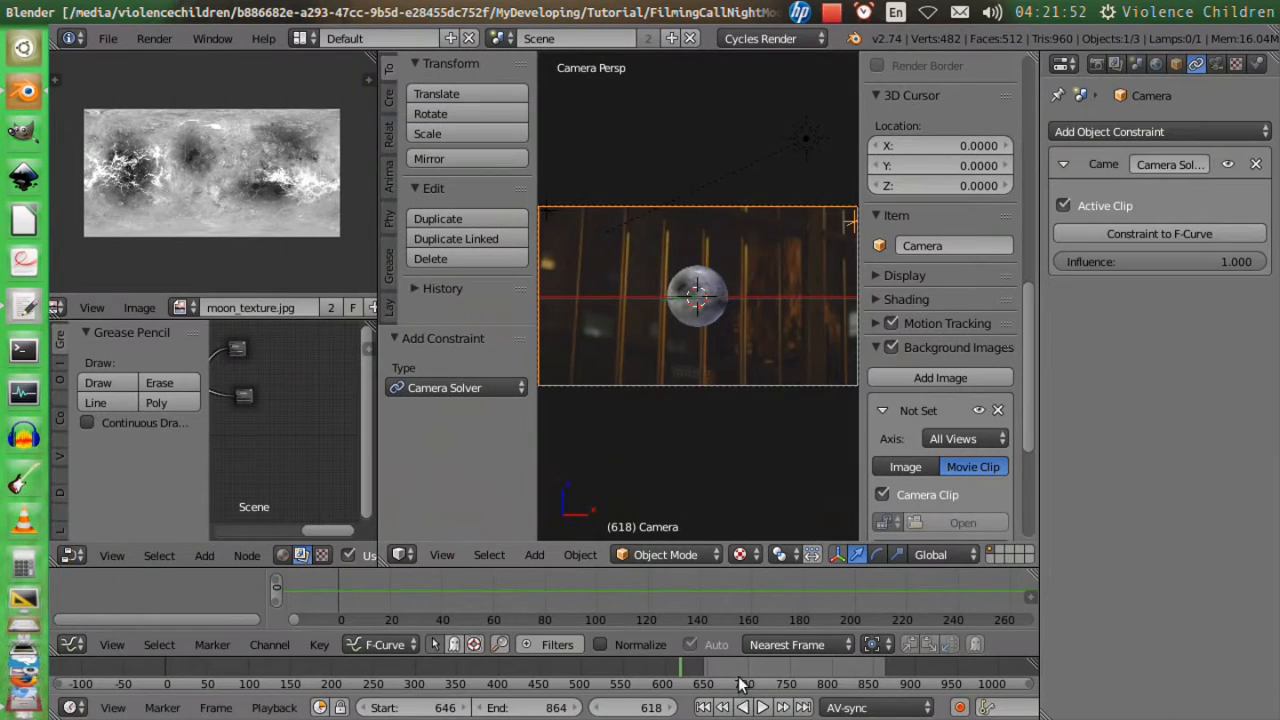
At frame 758, move the moon sphere up into the sky of the footage and scale it down to a small disc.
{"action": "left_click_drag", "start_coordinate": [745, 672], "coordinate": [797, 680]}
{"action": "right_click", "coordinate": [720, 450]}
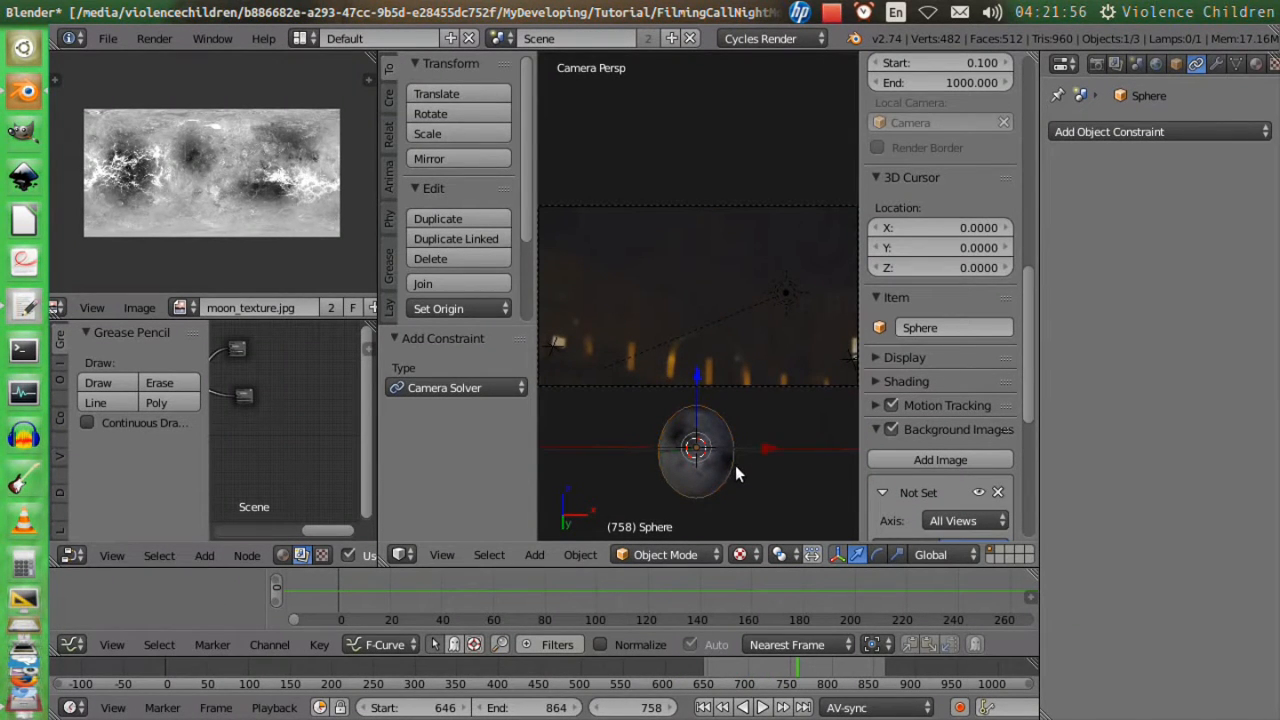
{"action": "key", "text": "g"}
{"action": "left_click", "coordinate": [741, 275]}
{"action": "key", "text": "s"}
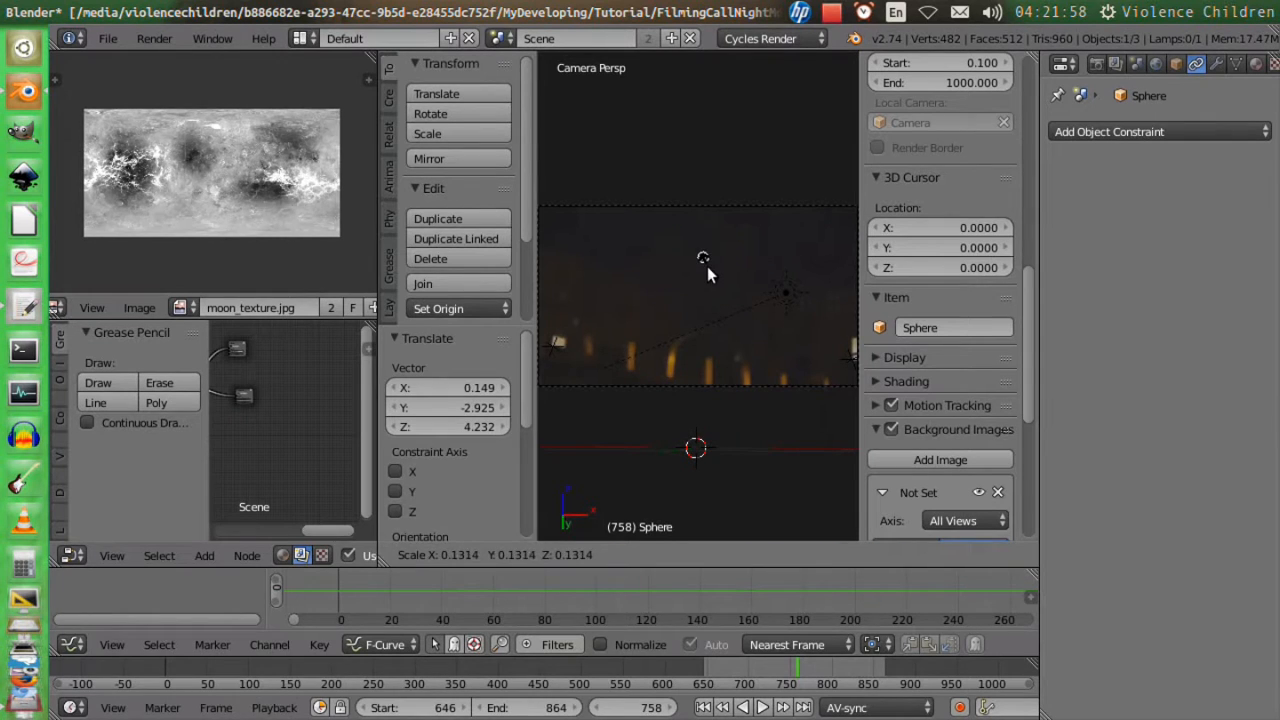
{"action": "left_click", "coordinate": [707, 266]}
{"action": "key", "text": "g"}
{"action": "left_click", "coordinate": [720, 247]}
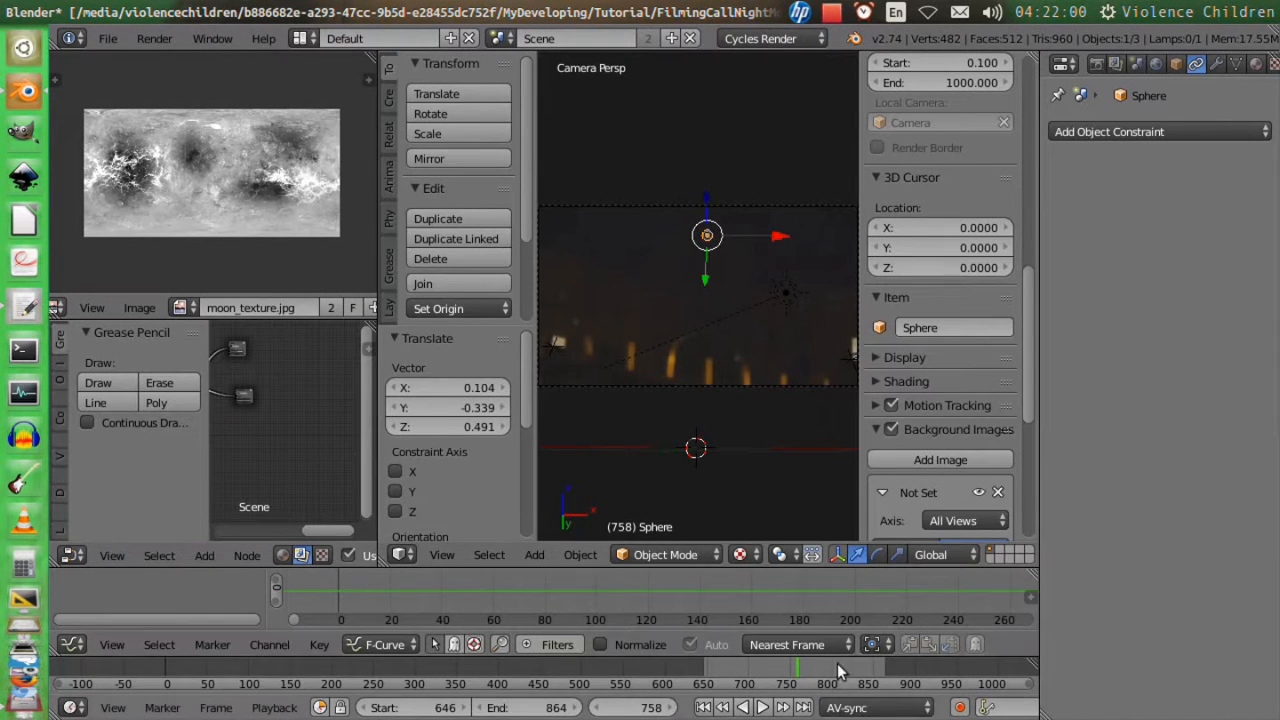
At frame 850, shift the moon sphere slightly lower and to the right in the sky and enlarge it by about 1.262.
{"action": "left_click_drag", "start_coordinate": [837, 663], "coordinate": [872, 683]}
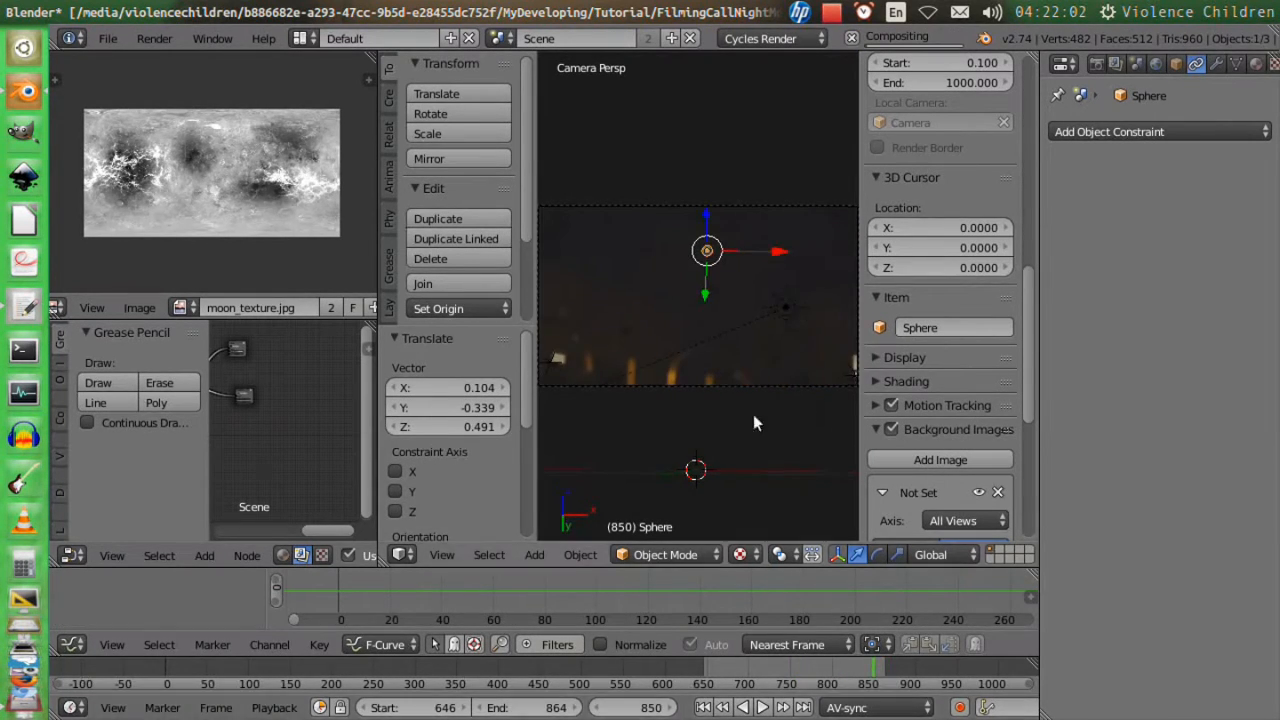
{"action": "key", "text": "g"}
{"action": "left_click", "coordinate": [750, 368]}
{"action": "key", "text": "s"}
{"action": "left_click", "coordinate": [757, 380]}
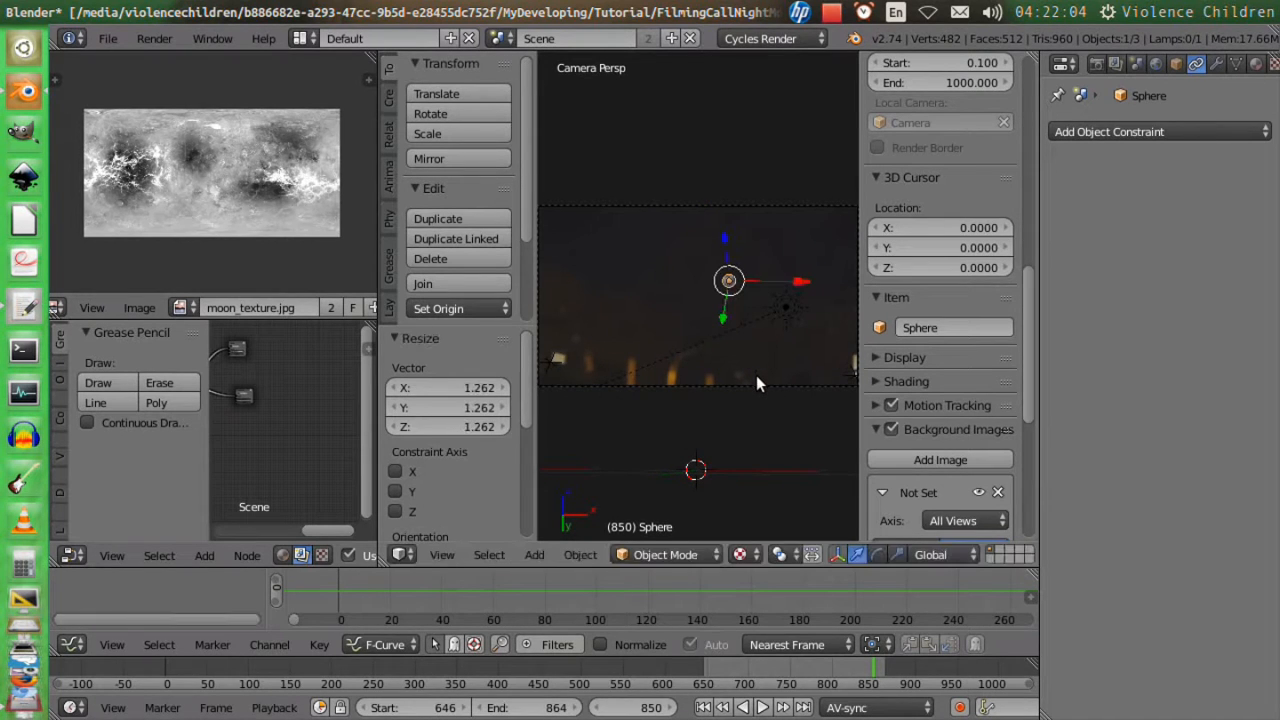
Render frame 792 to check the glowing moon, and leave the full-screen render view.
{"action": "key", "text": "F12"}
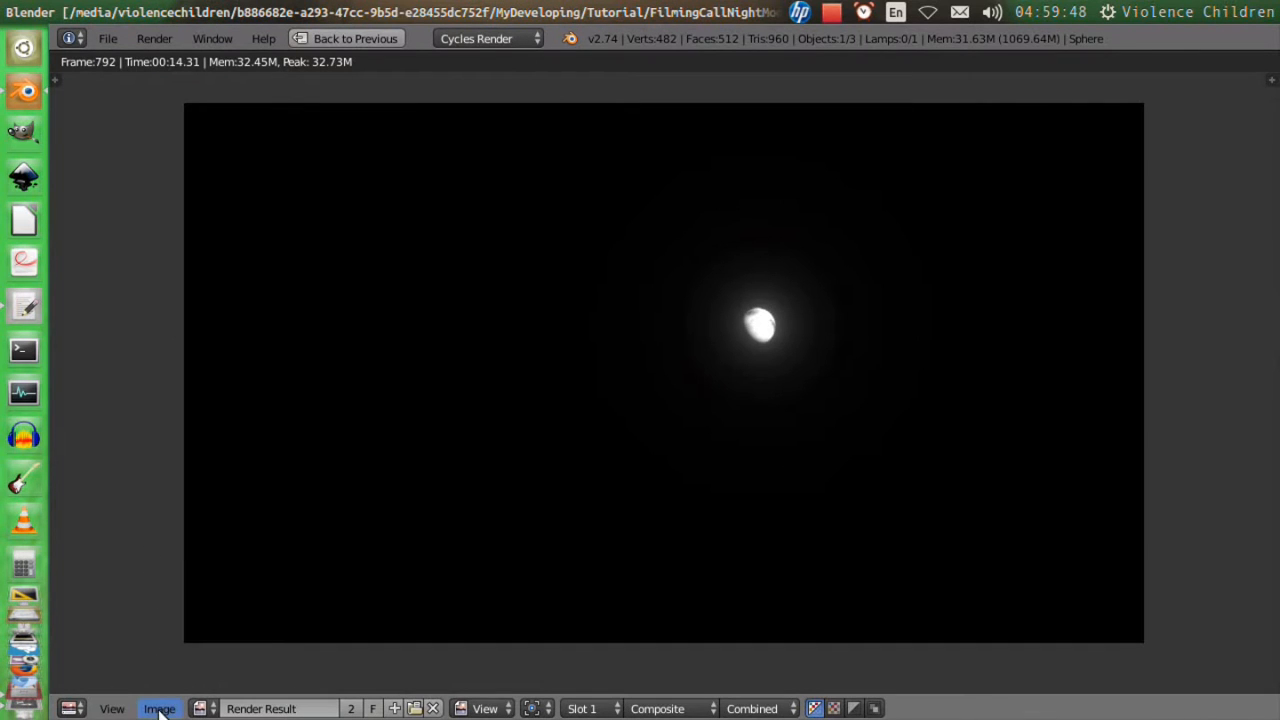
{"action": "key", "text": "Escape"}
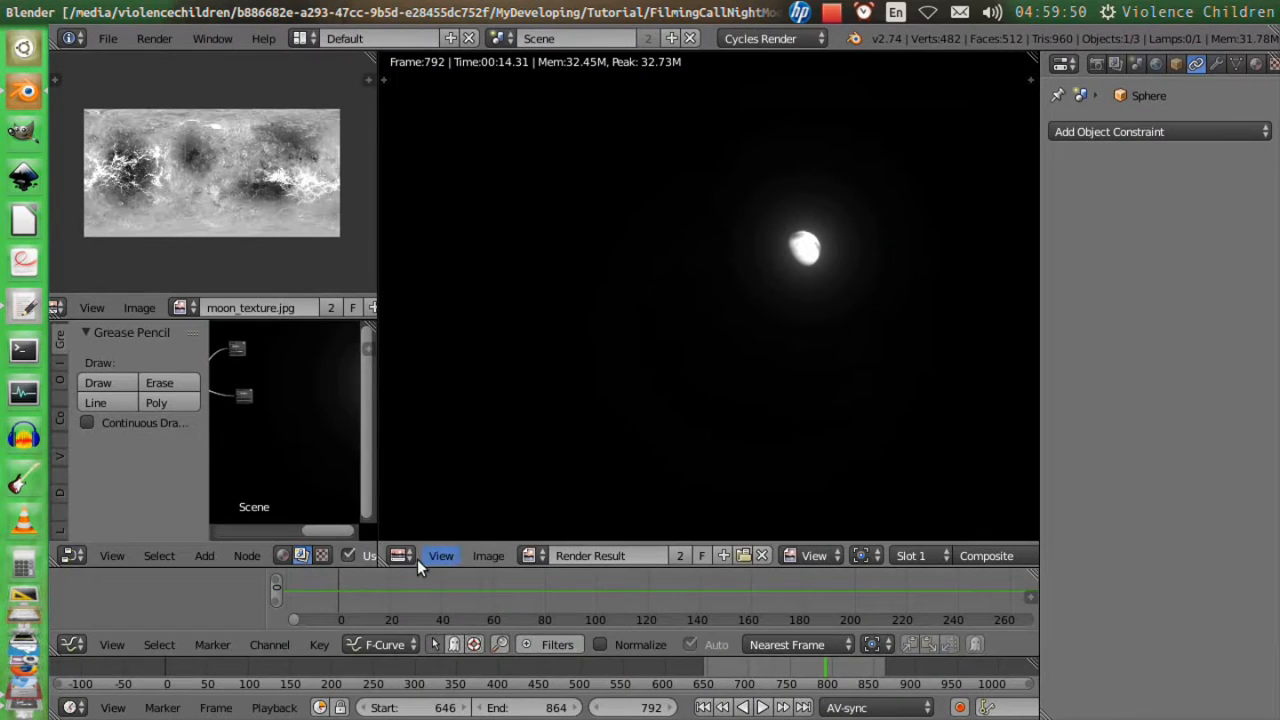
Show the compositing nodes full-screen and move the Render Layers node farther away from the Glare node.
{"action": "left_click", "coordinate": [400, 556]}
{"action": "key", "text": "ctrl+Up"}
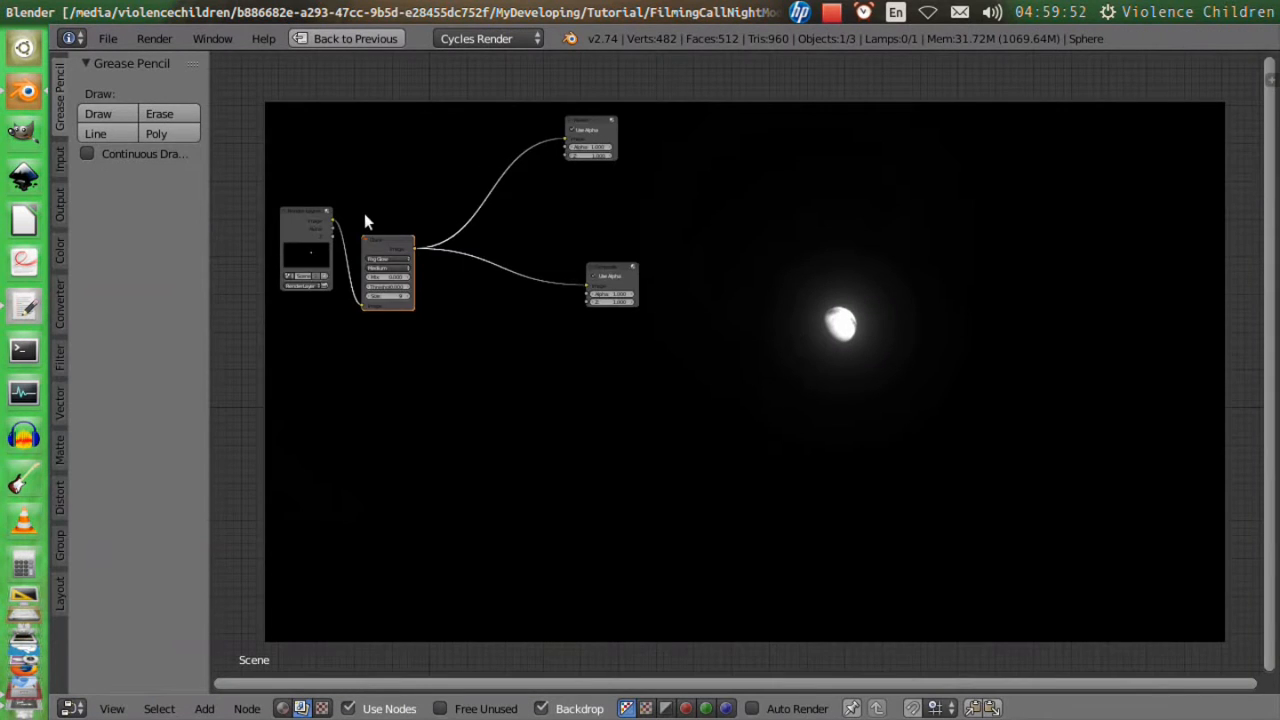
{"action": "scroll", "coordinate": [366, 215], "scroll_direction": "up", "scroll_amount": 3}
{"action": "middle_click_drag", "start_coordinate": [384, 252], "coordinate": [900, 398]}
{"action": "middle_click_drag", "start_coordinate": [672, 396], "coordinate": [692, 360]}
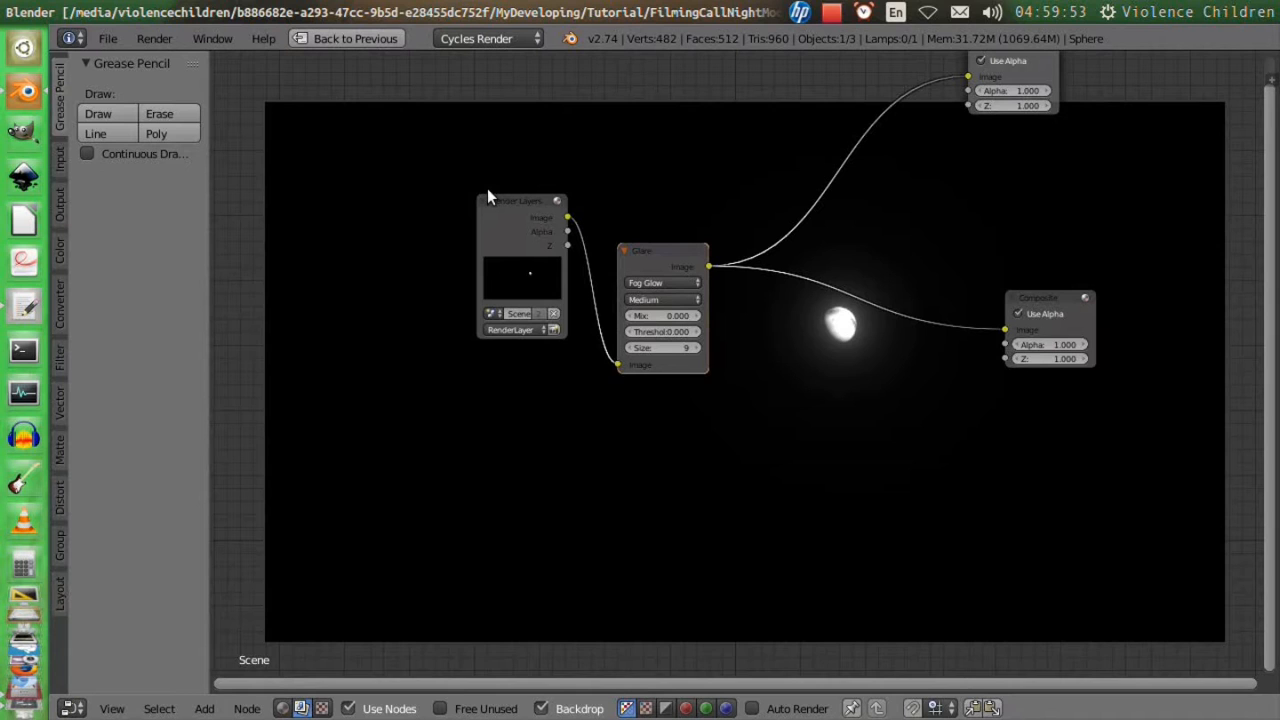
{"action": "left_click_drag", "start_coordinate": [487, 190], "coordinate": [370, 184]}
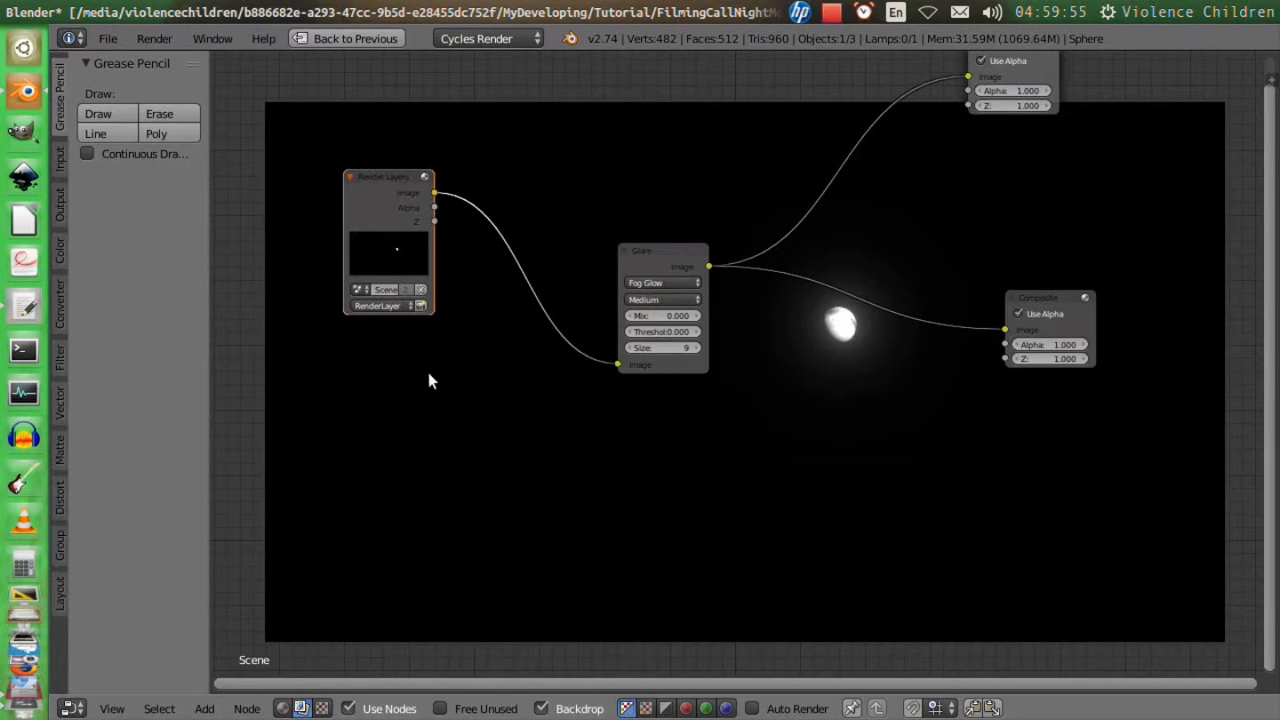
Add a Movie Clip input node holding the footage, preview it in the backdrop, and place it farther out beside the Render Layers node.
{"action": "key", "text": "shift+a"}
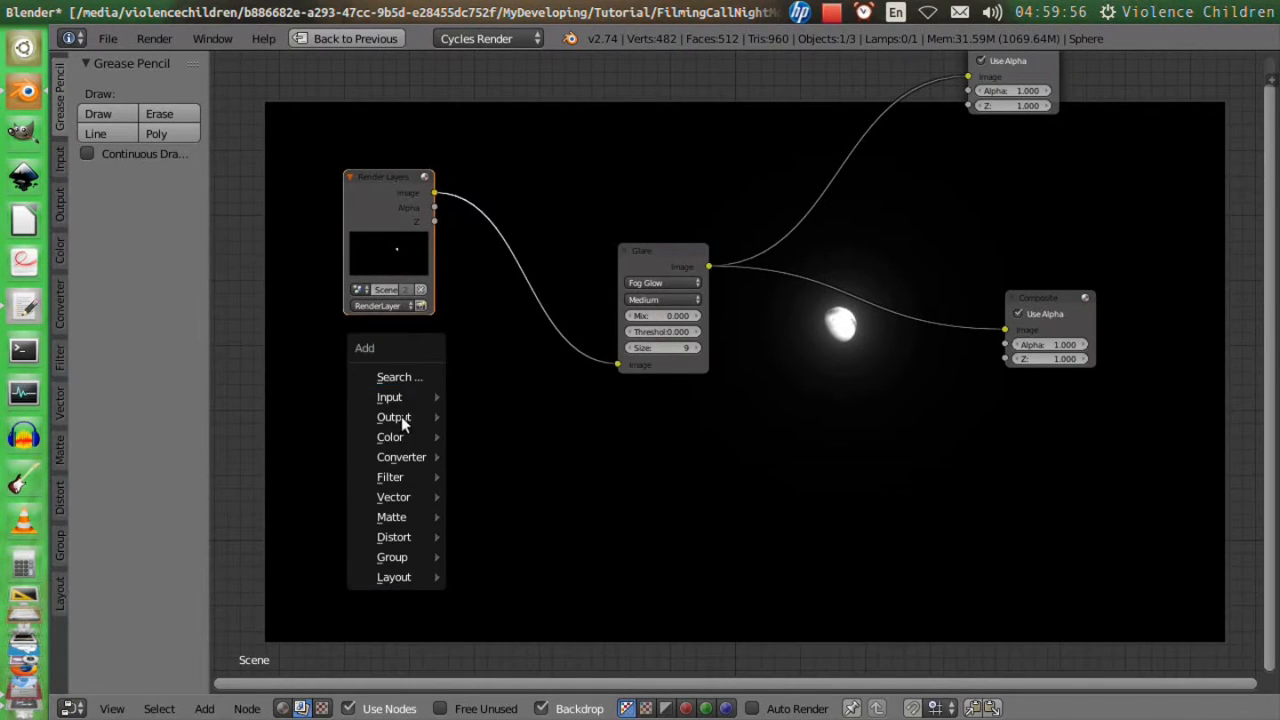
{"action": "mouse_move", "coordinate": [399, 398]}
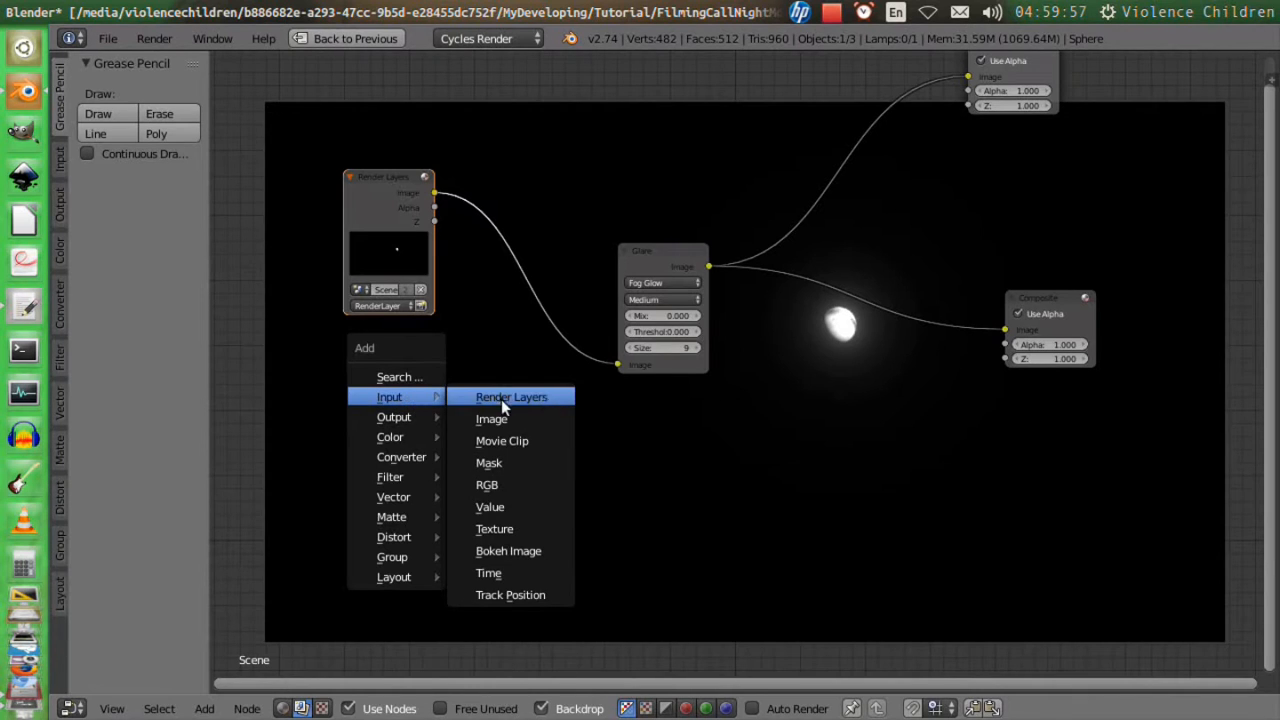
{"action": "left_click", "coordinate": [543, 441]}
{"action": "left_click", "coordinate": [349, 350]}
{"action": "left_click", "coordinate": [383, 359], "text": "ctrl+shift"}
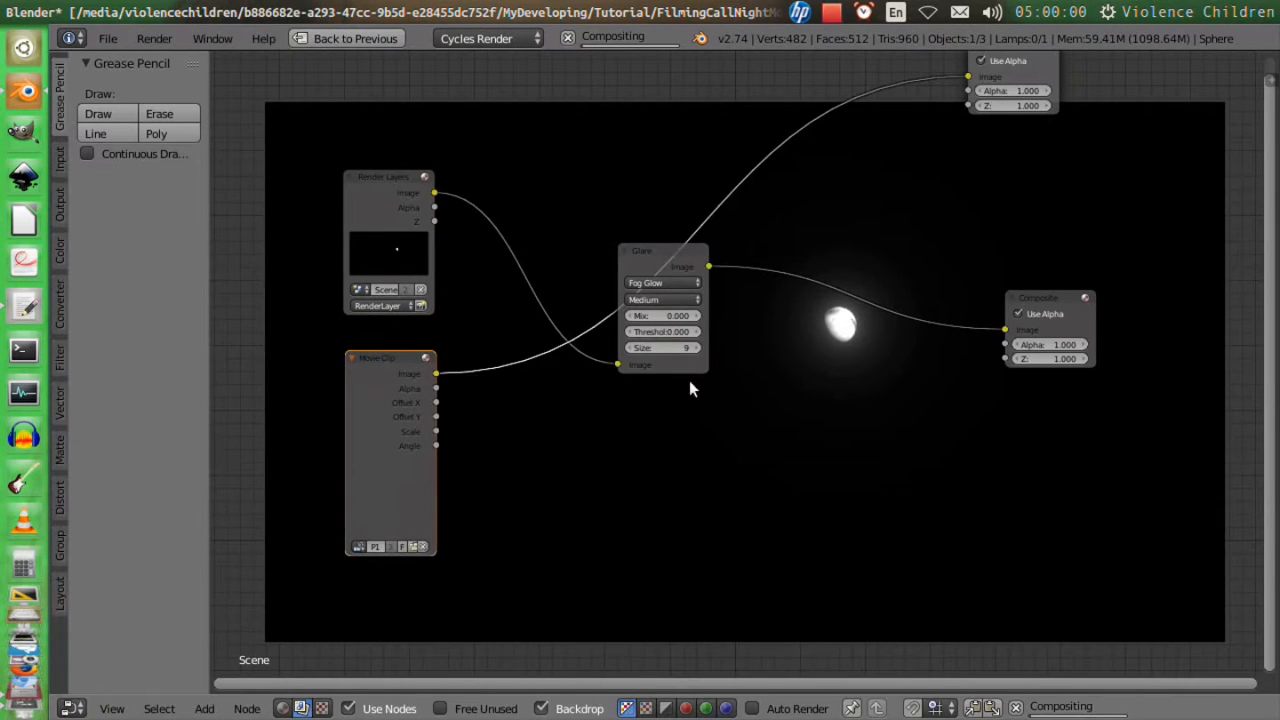
{"action": "middle_click_drag", "start_coordinate": [689, 380], "coordinate": [575, 360]}
{"action": "scroll", "coordinate": [536, 400], "scroll_direction": "down", "scroll_amount": 5}
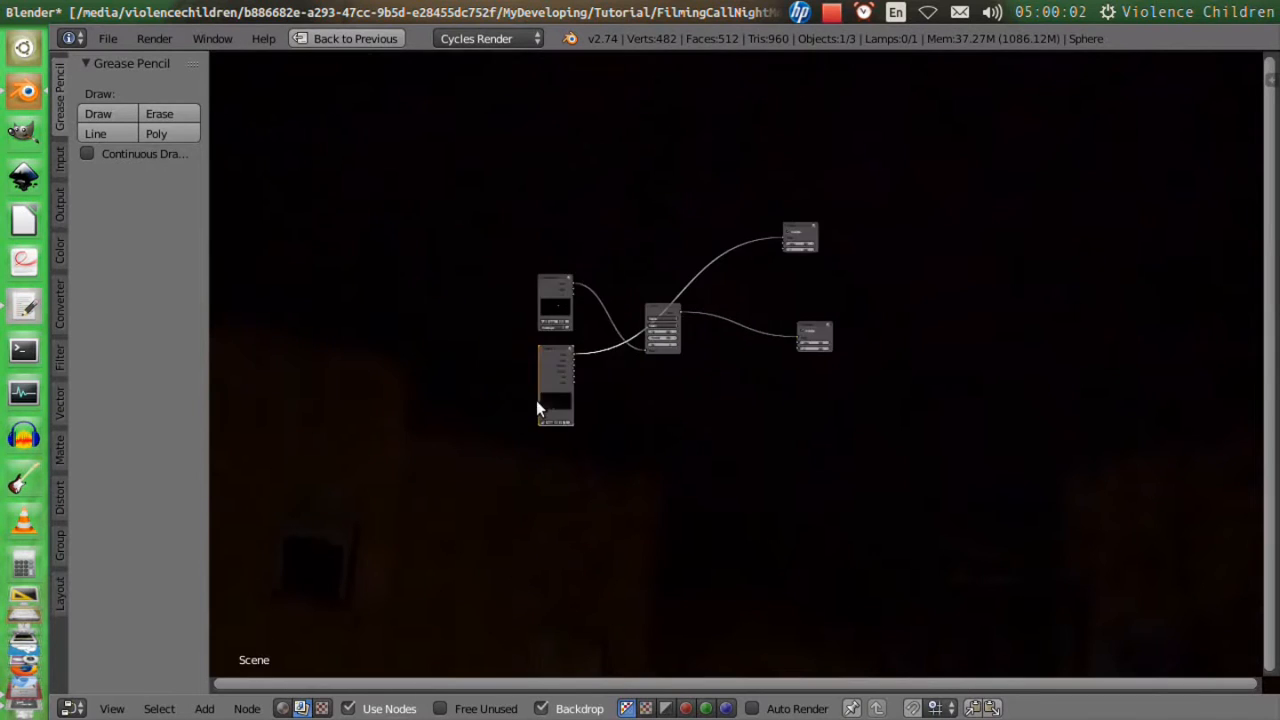
{"action": "scroll", "coordinate": [539, 402], "scroll_direction": "up", "scroll_amount": 5}
{"action": "middle_click_drag", "start_coordinate": [539, 402], "coordinate": [1046, 409]}
{"action": "left_click_drag", "start_coordinate": [803, 340], "coordinate": [598, 330]}
Insert a Scale node on the Movie Clip's image output and set its space to Render Size.
{"action": "key", "text": "shift+a"}
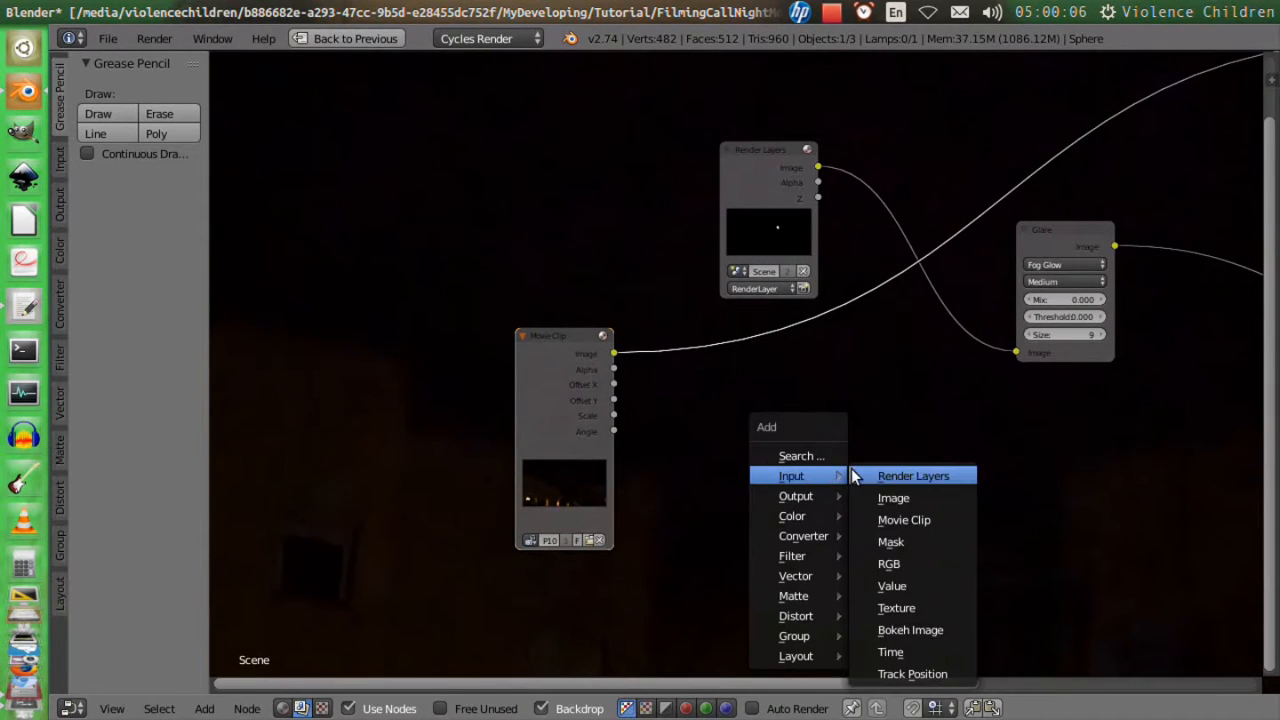
{"action": "mouse_move", "coordinate": [800, 527]}
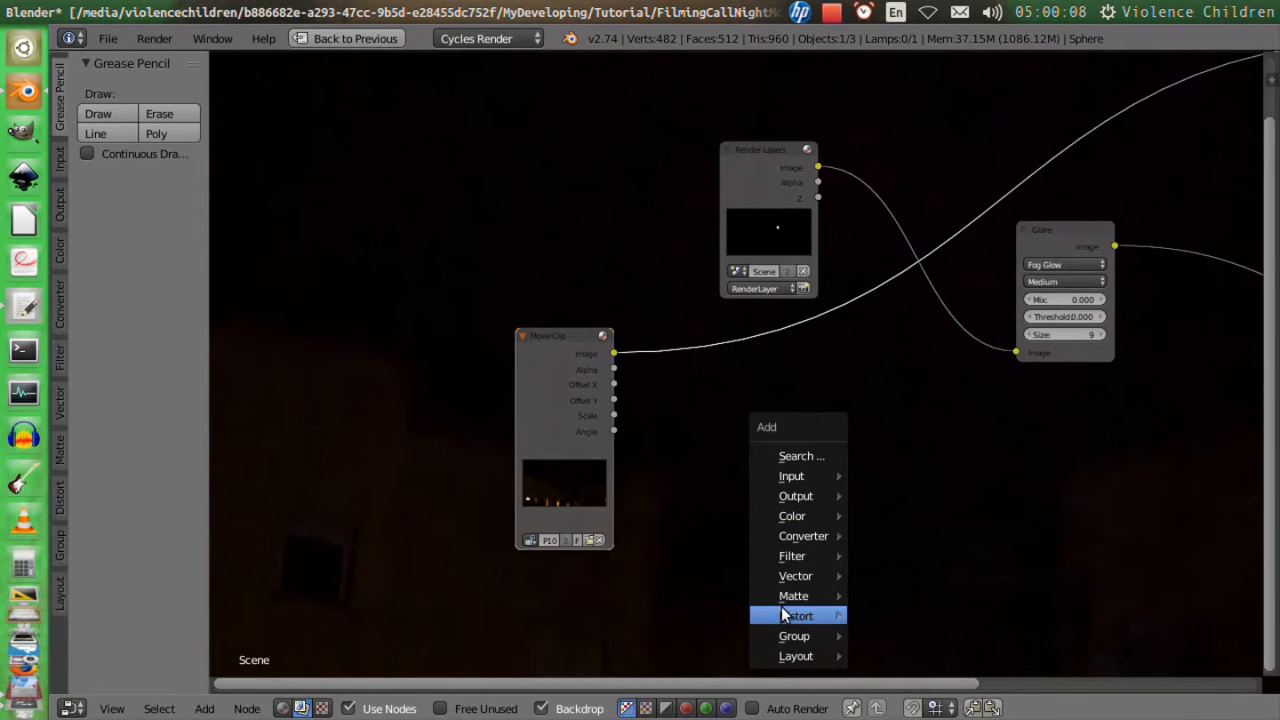
{"action": "key", "text": "shift+a"}
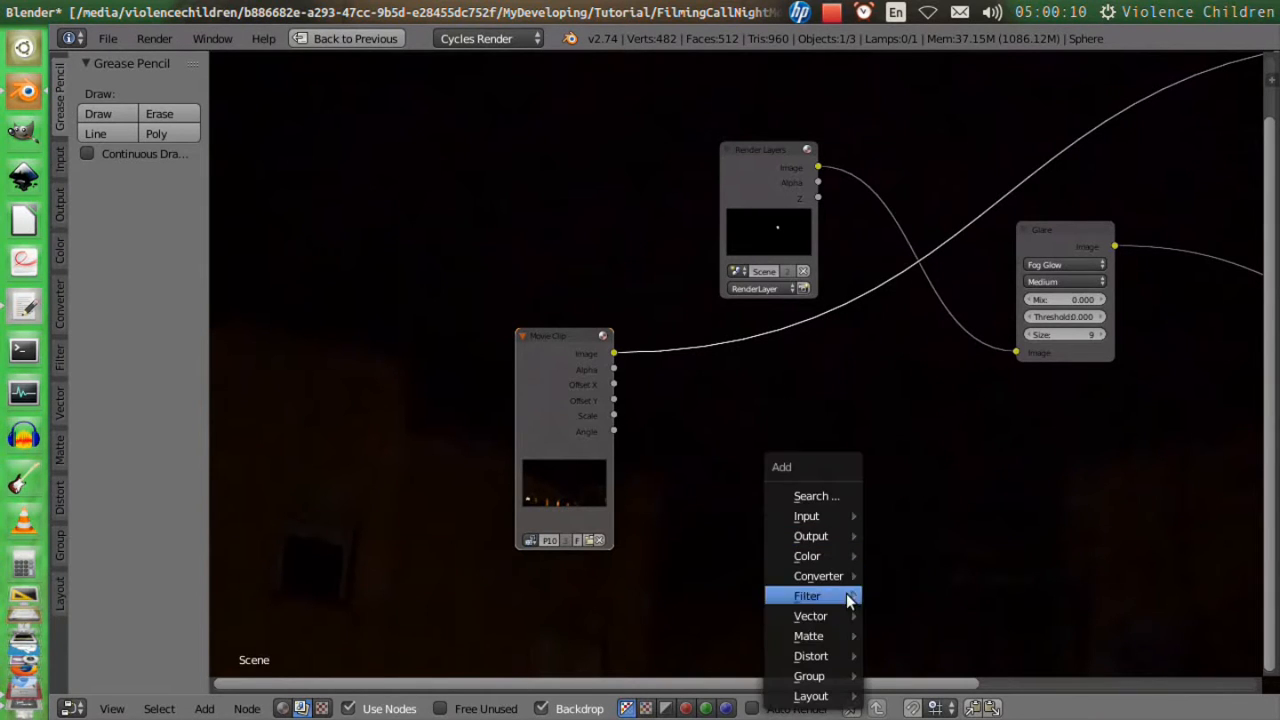
{"action": "key", "text": "shift+a"}
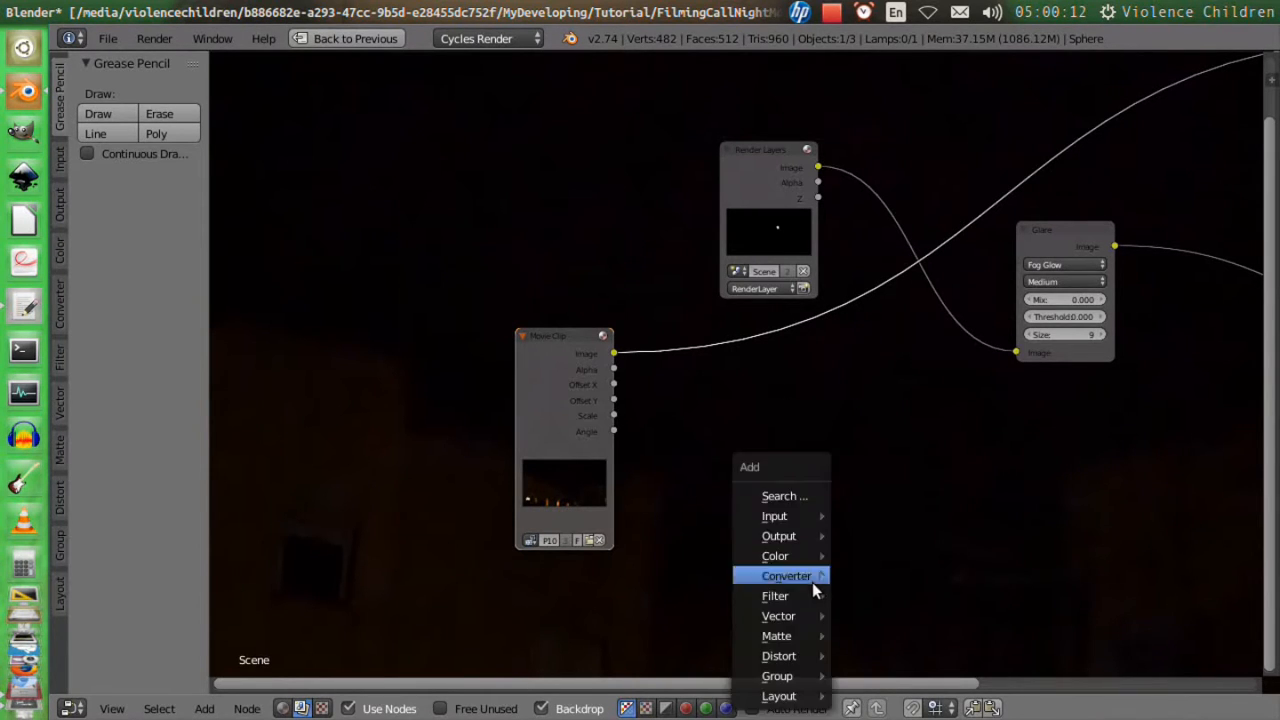
{"action": "mouse_move", "coordinate": [799, 651]}
{"action": "left_click", "coordinate": [883, 390]}
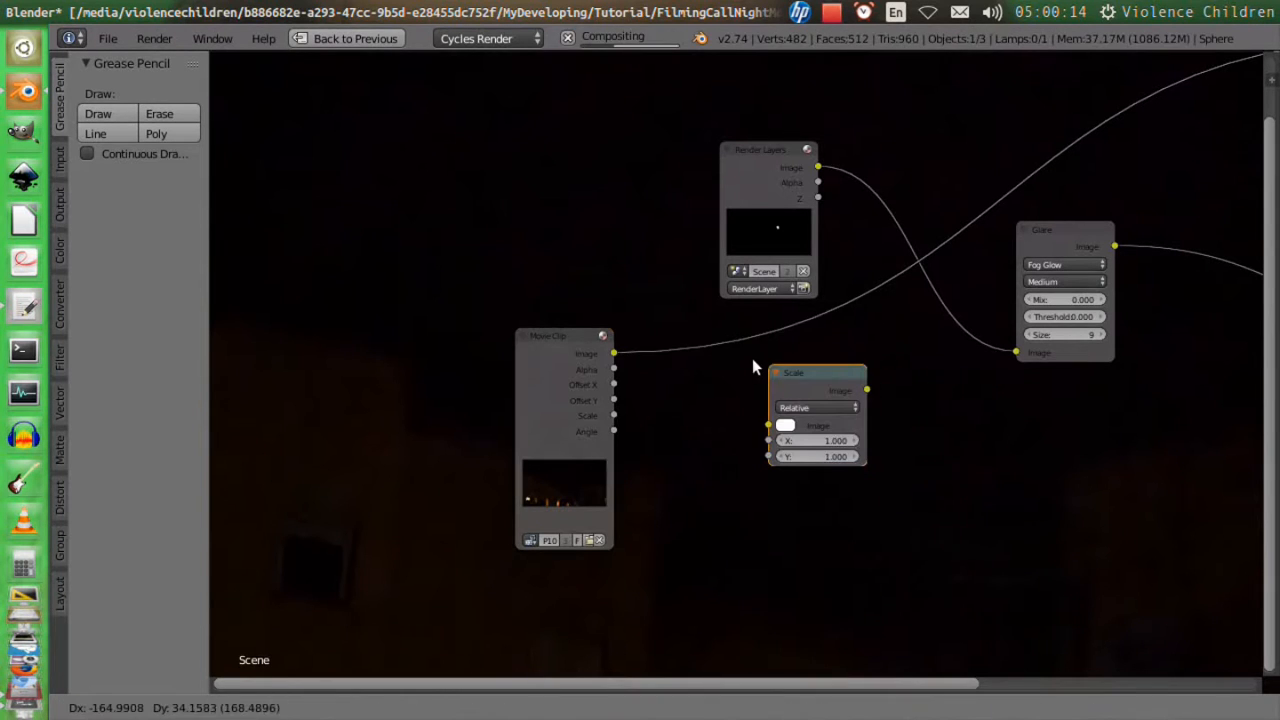
{"action": "left_click", "coordinate": [678, 340]}
{"action": "left_click", "coordinate": [720, 384]}
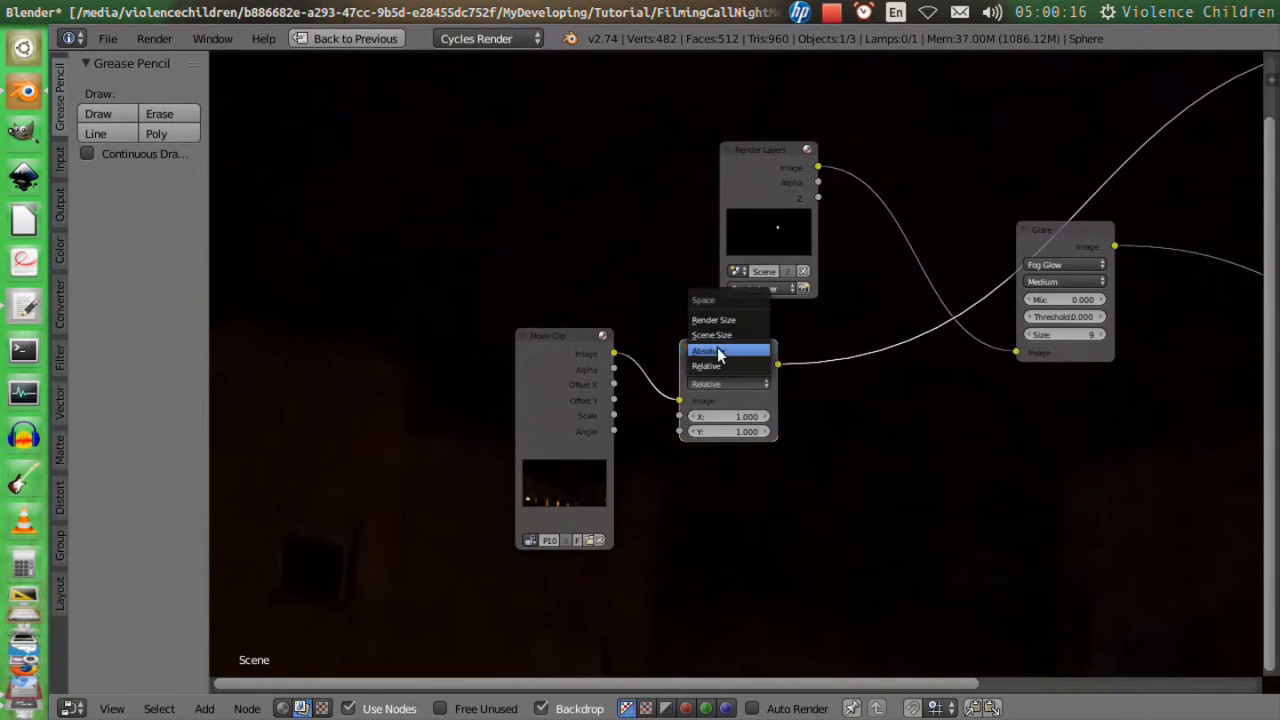
{"action": "left_click", "coordinate": [718, 321]}
Preview the Render Layers and scaled footage in the backdrop, and move the Glare node farther away to free space.
{"action": "middle_click_drag", "start_coordinate": [1070, 504], "coordinate": [782, 511]}
{"action": "left_click", "coordinate": [507, 139], "text": "ctrl+shift"}
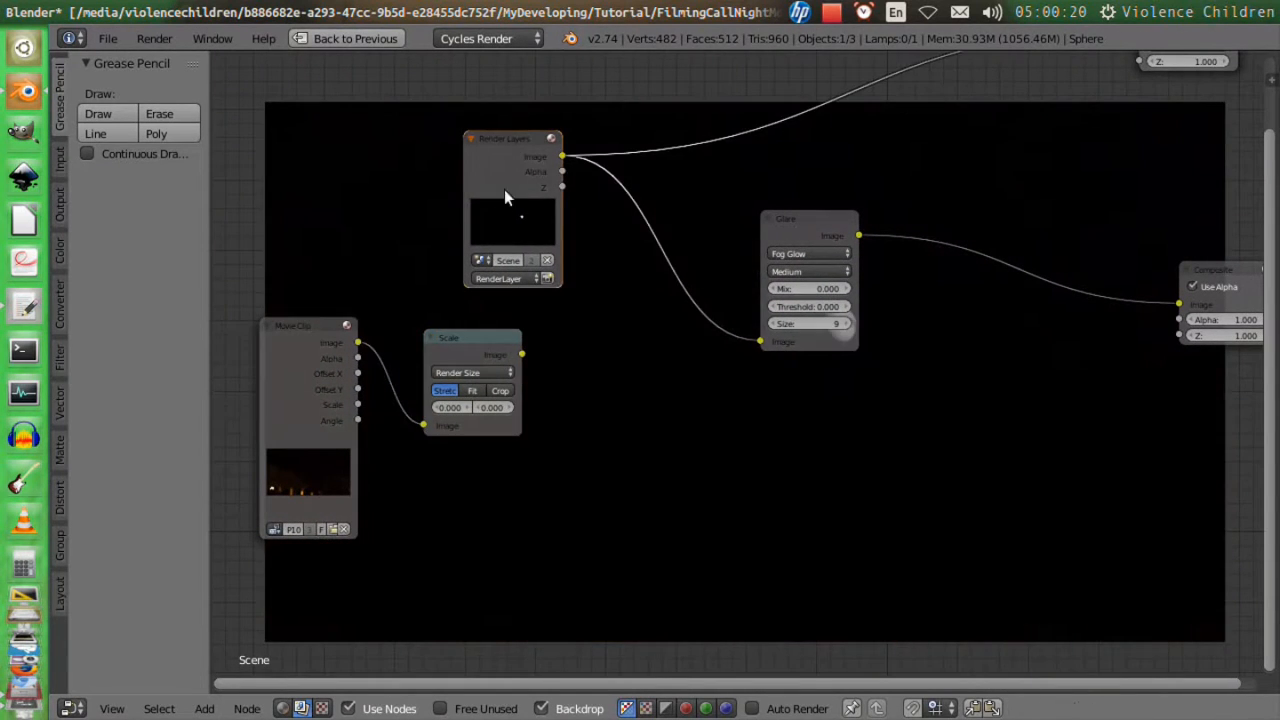
{"action": "left_click", "coordinate": [477, 337], "text": "ctrl+shift"}
{"action": "middle_click_drag", "start_coordinate": [739, 376], "coordinate": [693, 484]}
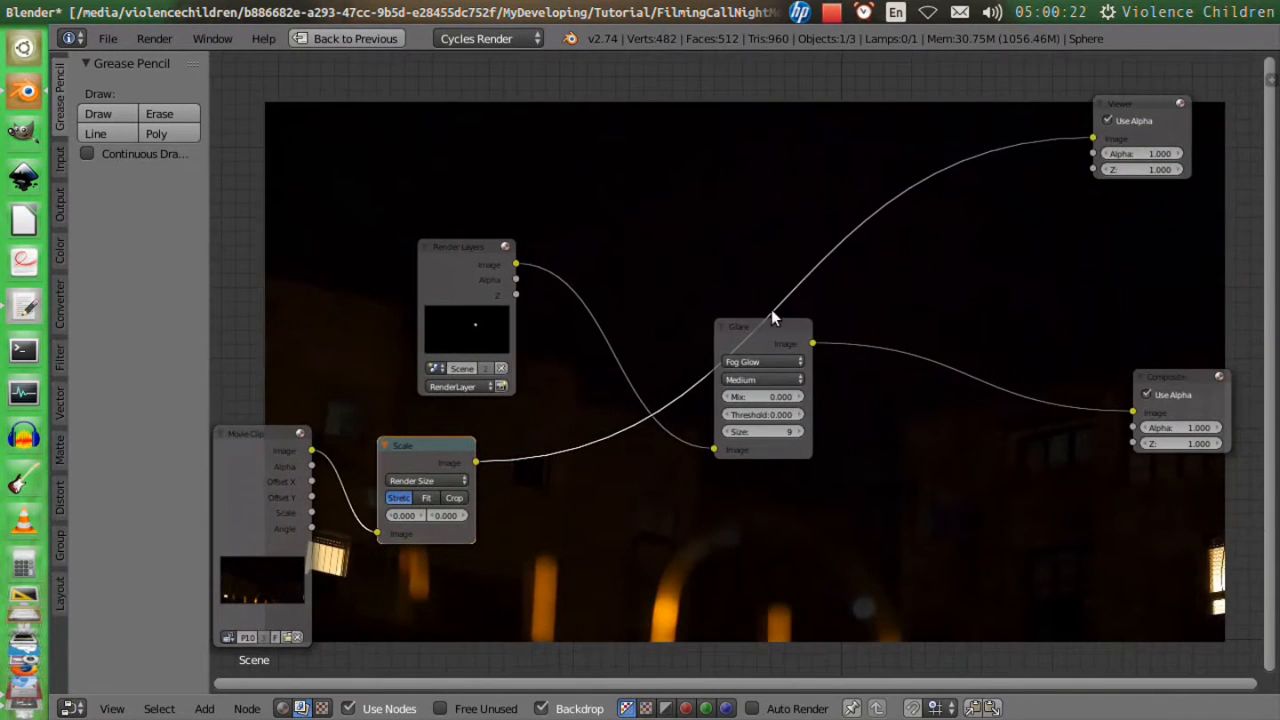
{"action": "left_click_drag", "start_coordinate": [775, 326], "coordinate": [989, 260]}
{"action": "middle_click_drag", "start_coordinate": [574, 556], "coordinate": [532, 460]}
Insert a Mix node set to Add after the Scale node and feed the Render Layers image into its second image input.
{"action": "key", "text": "shift+a"}
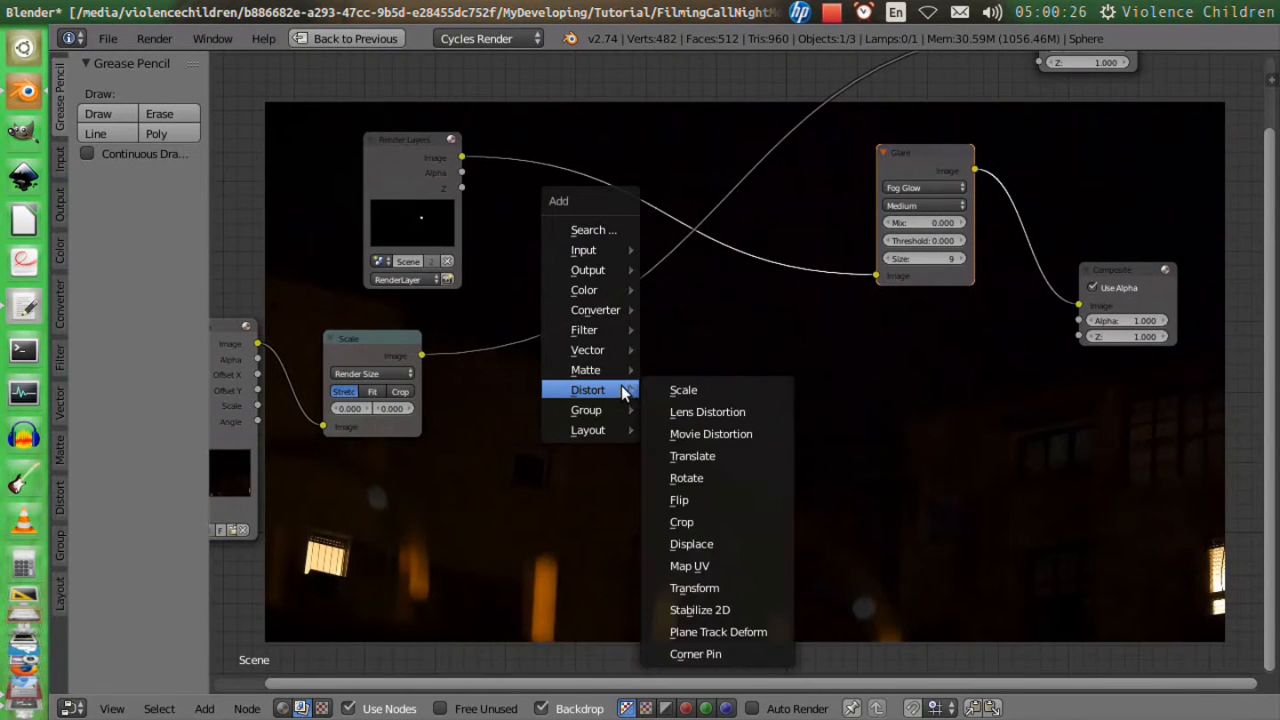
{"action": "mouse_move", "coordinate": [603, 330]}
{"action": "mouse_move", "coordinate": [601, 288]}
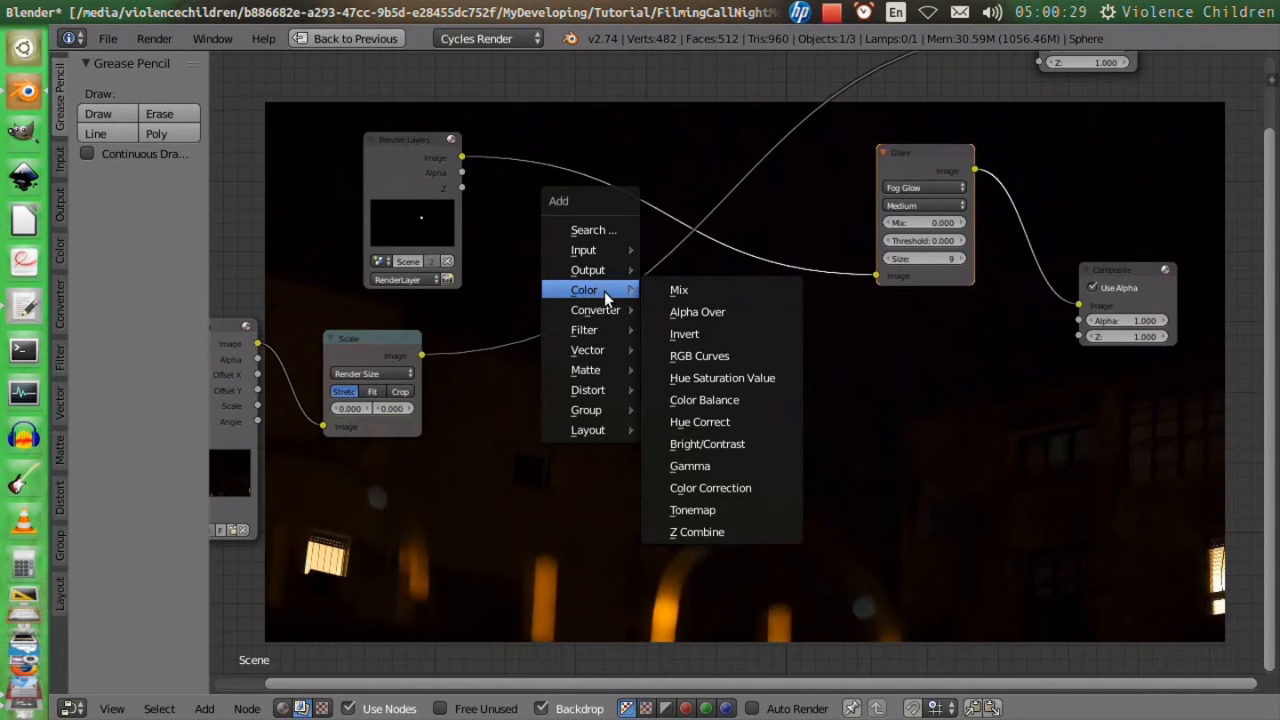
{"action": "left_click", "coordinate": [660, 290]}
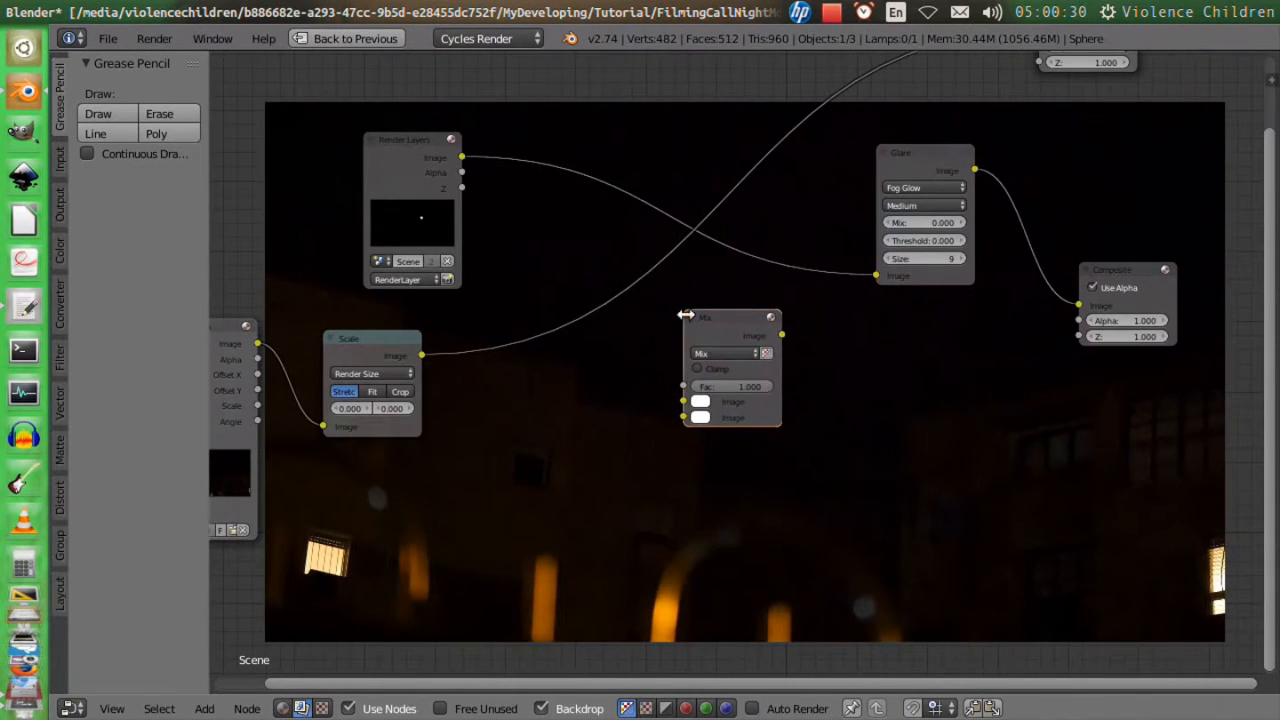
{"action": "left_click", "coordinate": [717, 352]}
{"action": "left_click", "coordinate": [717, 352]}
{"action": "left_click", "coordinate": [717, 314]}
{"action": "left_click_drag", "start_coordinate": [707, 309], "coordinate": [662, 264]}
{"action": "left_click_drag", "start_coordinate": [460, 160], "coordinate": [635, 365]}
{"action": "middle_click_drag", "start_coordinate": [640, 445], "coordinate": [796, 384]}
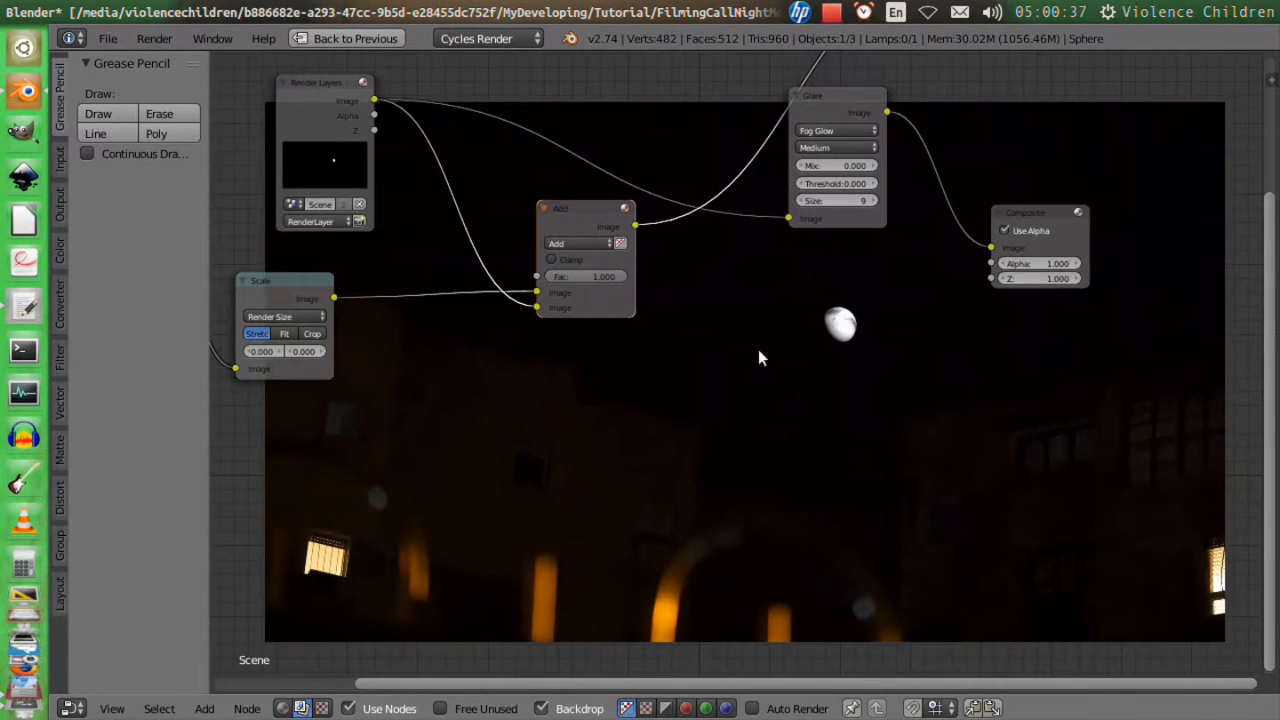
Feed the Glare output into the Add node's second image input instead, and place the Add node beyond the Glare node.
{"action": "left_click_drag", "start_coordinate": [886, 113], "coordinate": [540, 296]}
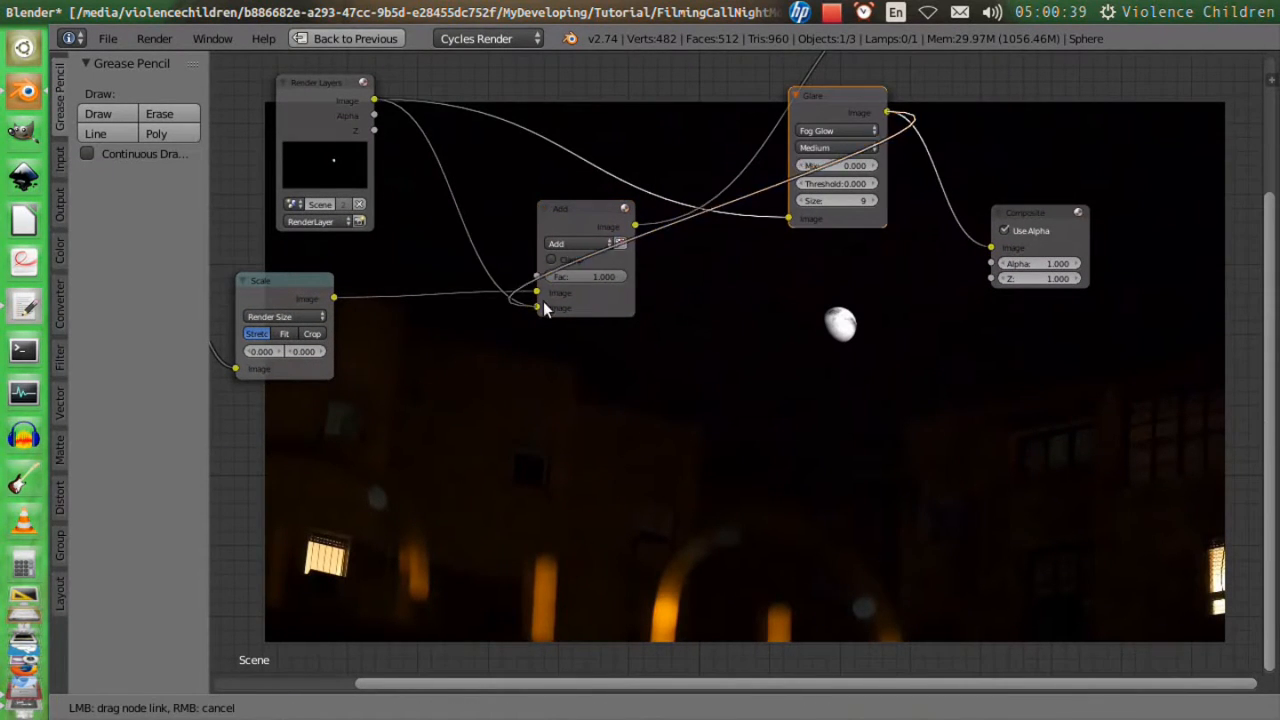
{"action": "left_click_drag", "start_coordinate": [586, 217], "coordinate": [819, 279]}
{"action": "middle_click_drag", "start_coordinate": [992, 247], "coordinate": [748, 221]}
{"action": "left_click_drag", "start_coordinate": [784, 200], "coordinate": [1116, 158]}
{"action": "left_click_drag", "start_coordinate": [566, 251], "coordinate": [900, 277]}
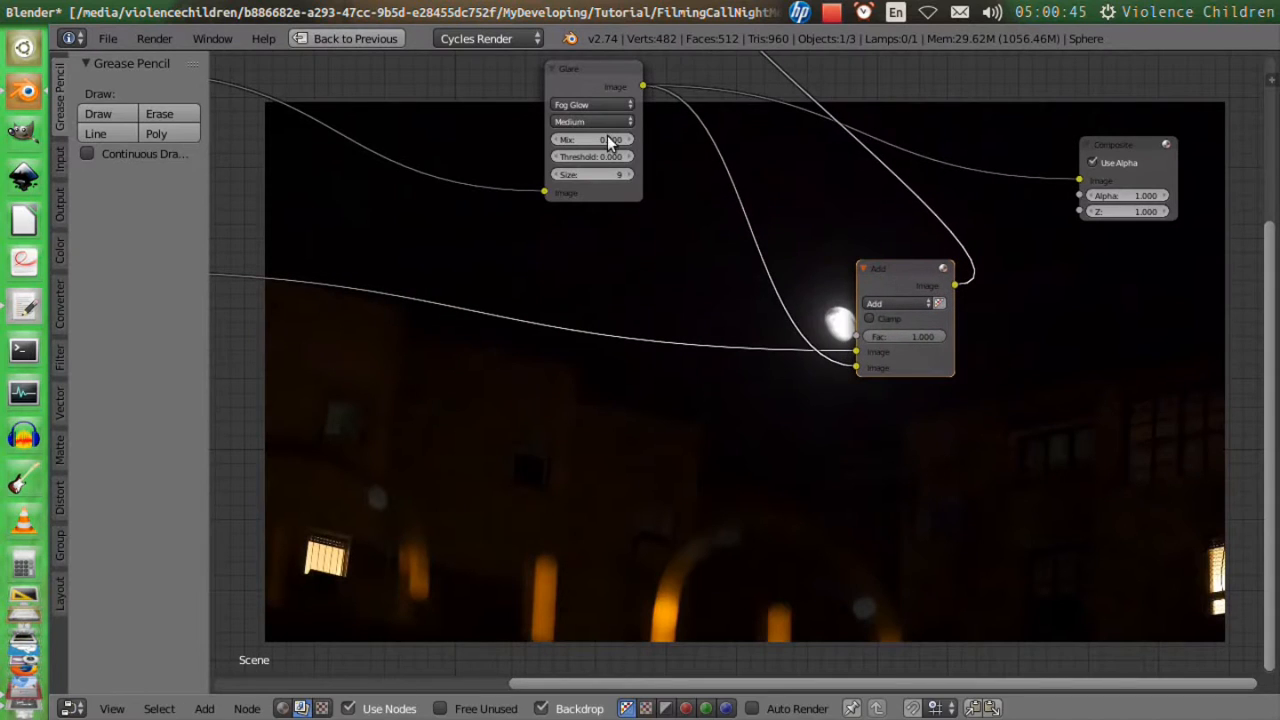
Separate the Glare node a little more from the Add node and link the Add output to the Composite image input.
{"action": "left_click_drag", "start_coordinate": [585, 74], "coordinate": [524, 68]}
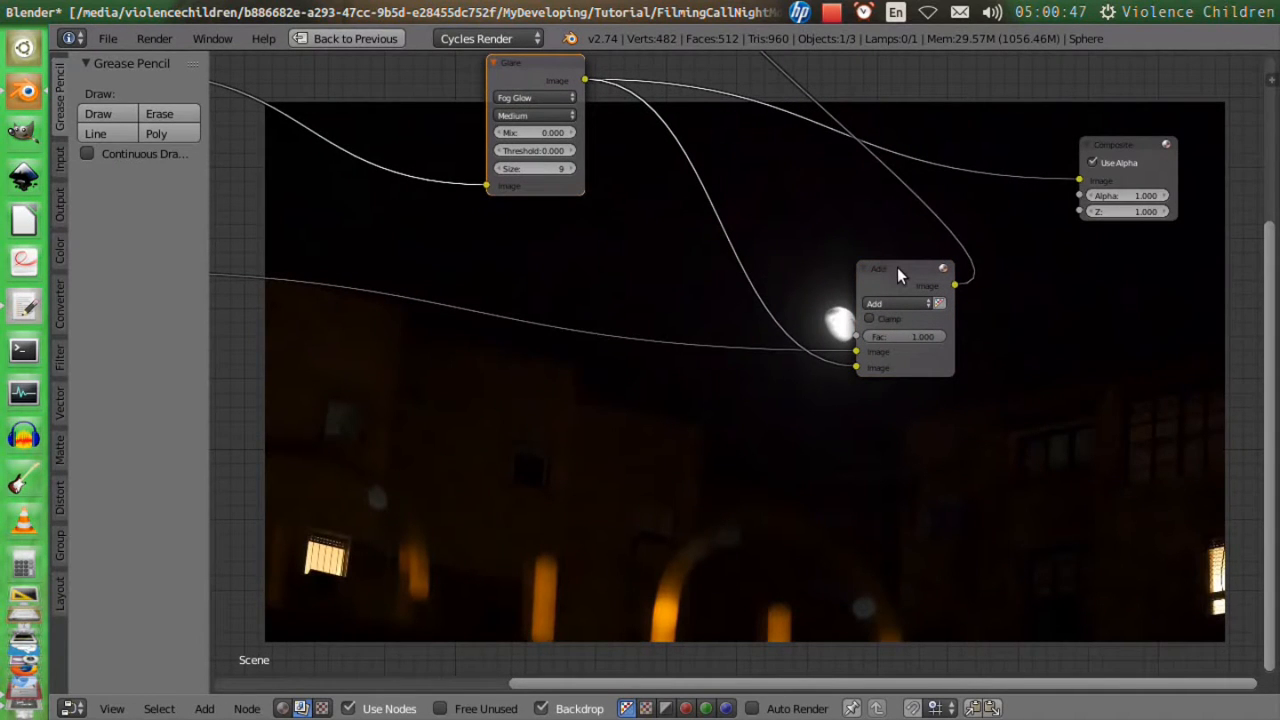
{"action": "left_click", "coordinate": [897, 267]}
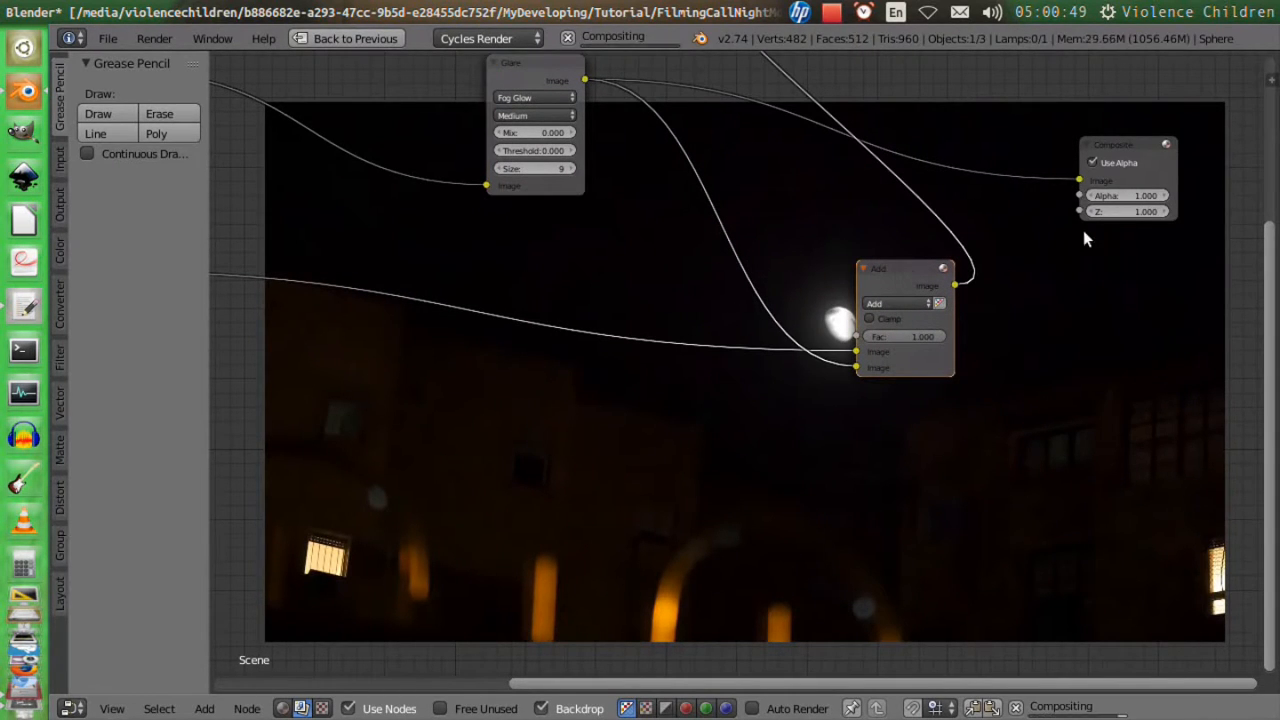
{"action": "left_click_drag", "start_coordinate": [956, 285], "coordinate": [1080, 180]}
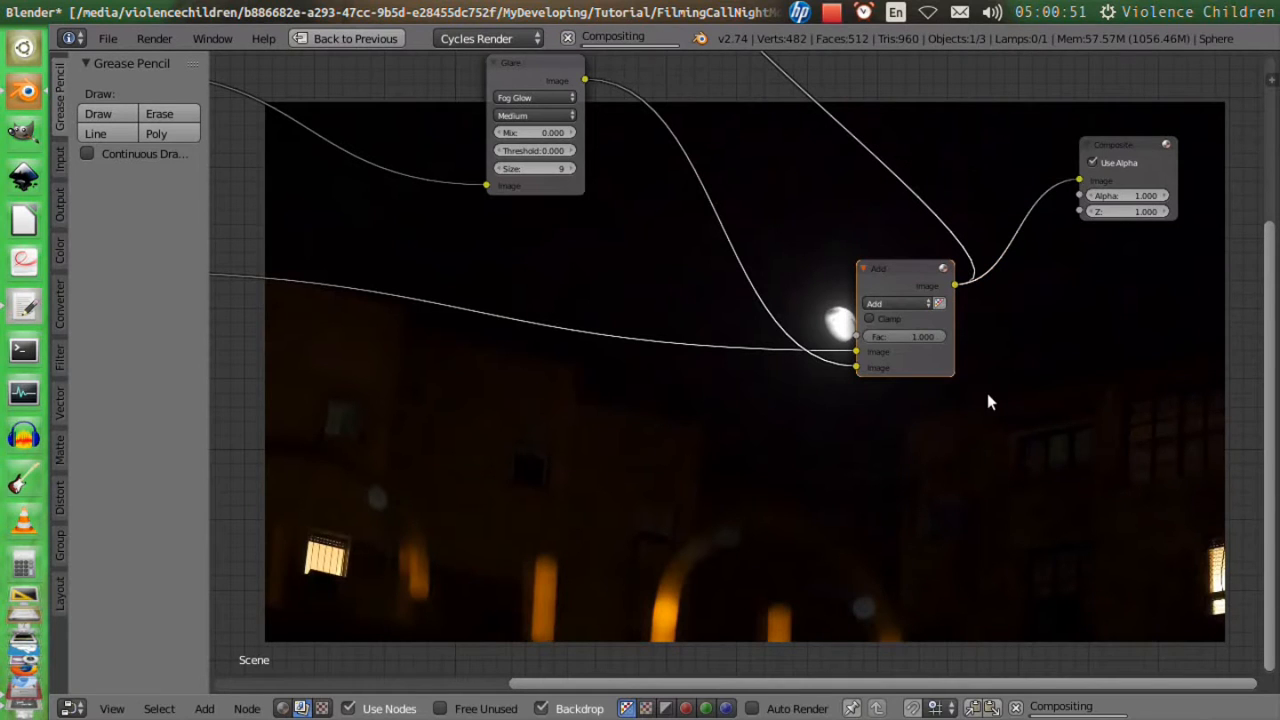
Insert a Blur filter node between the Glare and Add nodes and set its type to Fast Gaussian.
{"action": "middle_click_drag", "start_coordinate": [656, 340], "coordinate": [734, 427]}
{"action": "key", "text": "shift+a"}
{"action": "mouse_move", "coordinate": [757, 314]}
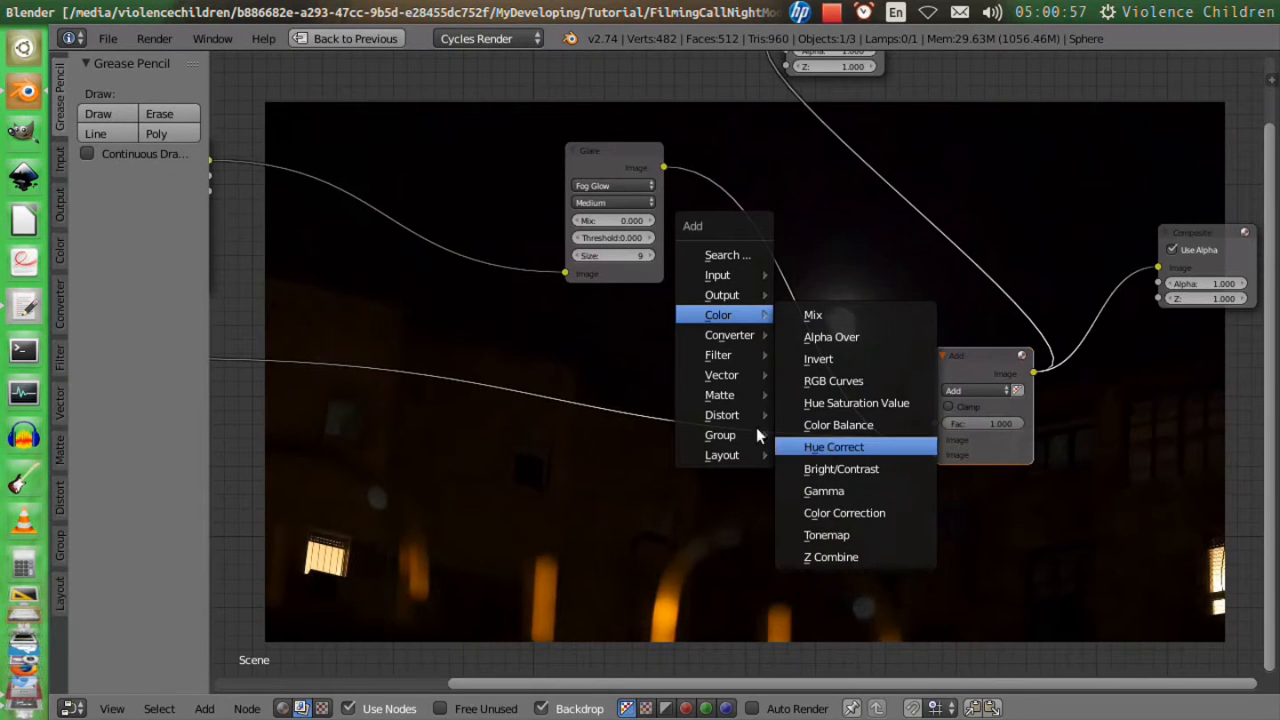
{"action": "mouse_move", "coordinate": [724, 352]}
{"action": "left_click", "coordinate": [800, 355]}
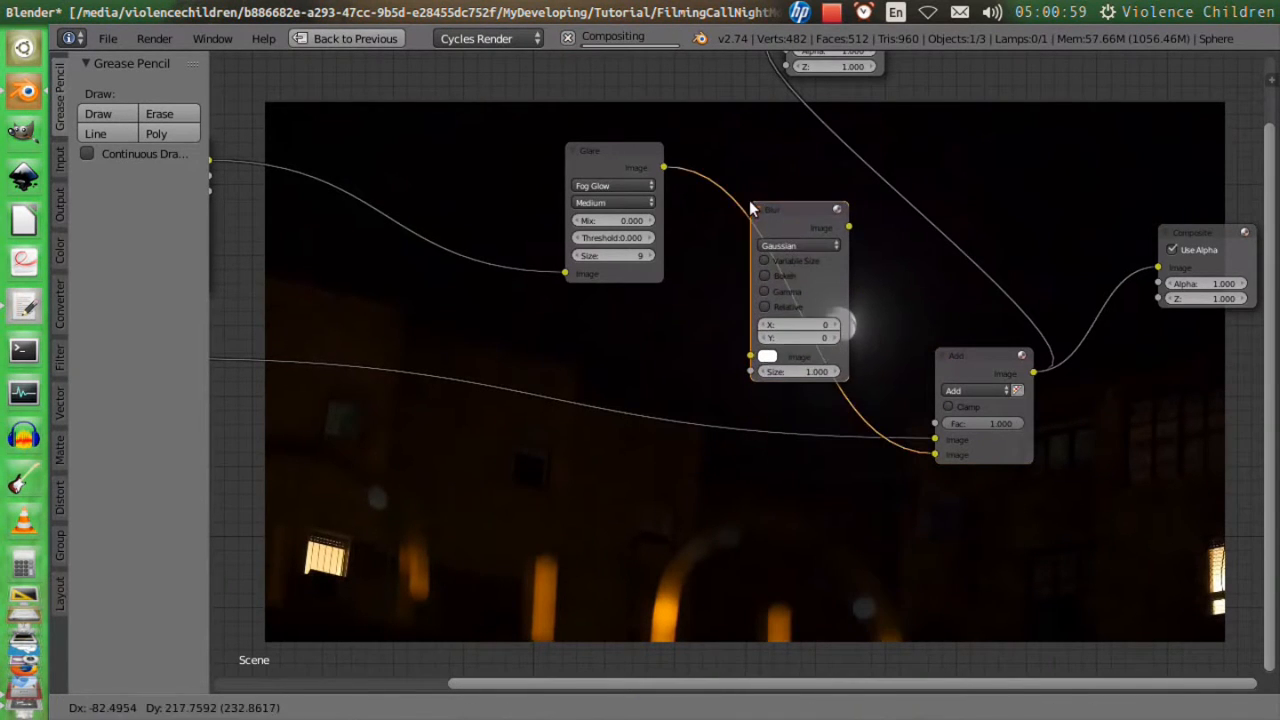
{"action": "left_click", "coordinate": [753, 208]}
{"action": "left_click", "coordinate": [779, 245]}
{"action": "left_click", "coordinate": [783, 151]}
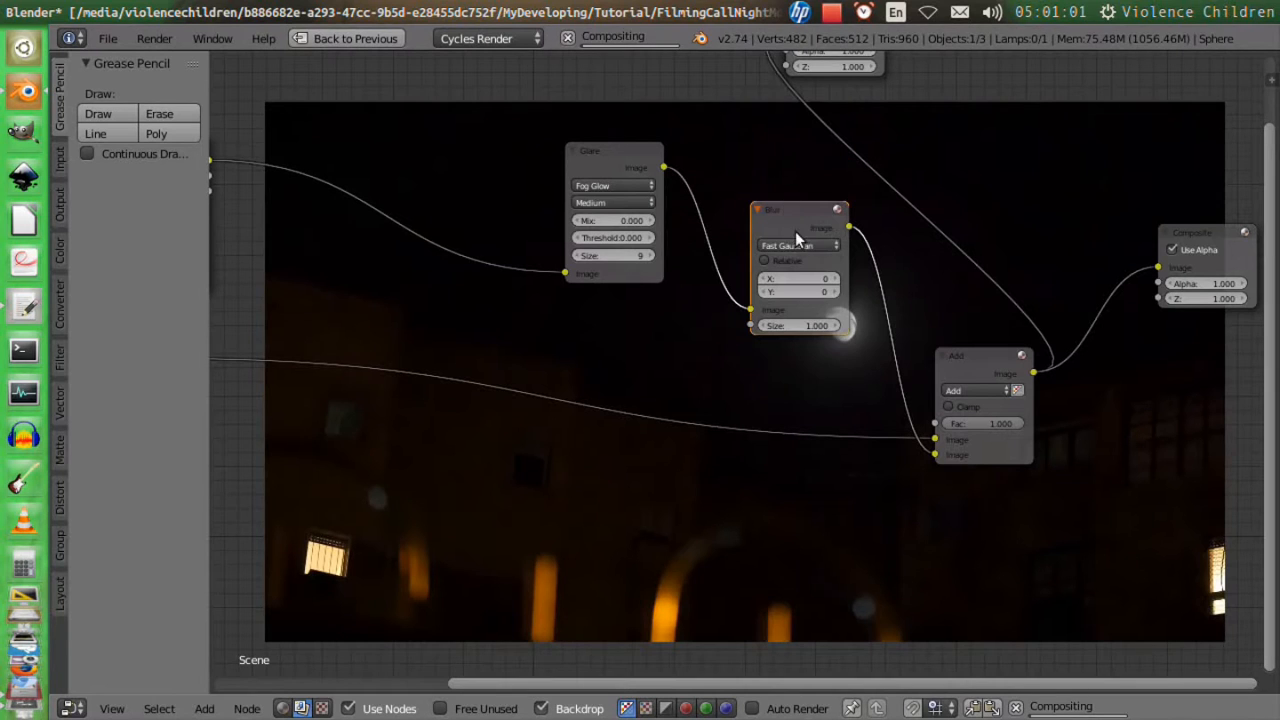
Switch the Blur node to relative sizing and set its X size to 0.01%.
{"action": "scroll", "coordinate": [781, 259], "scroll_direction": "up", "scroll_amount": 1}
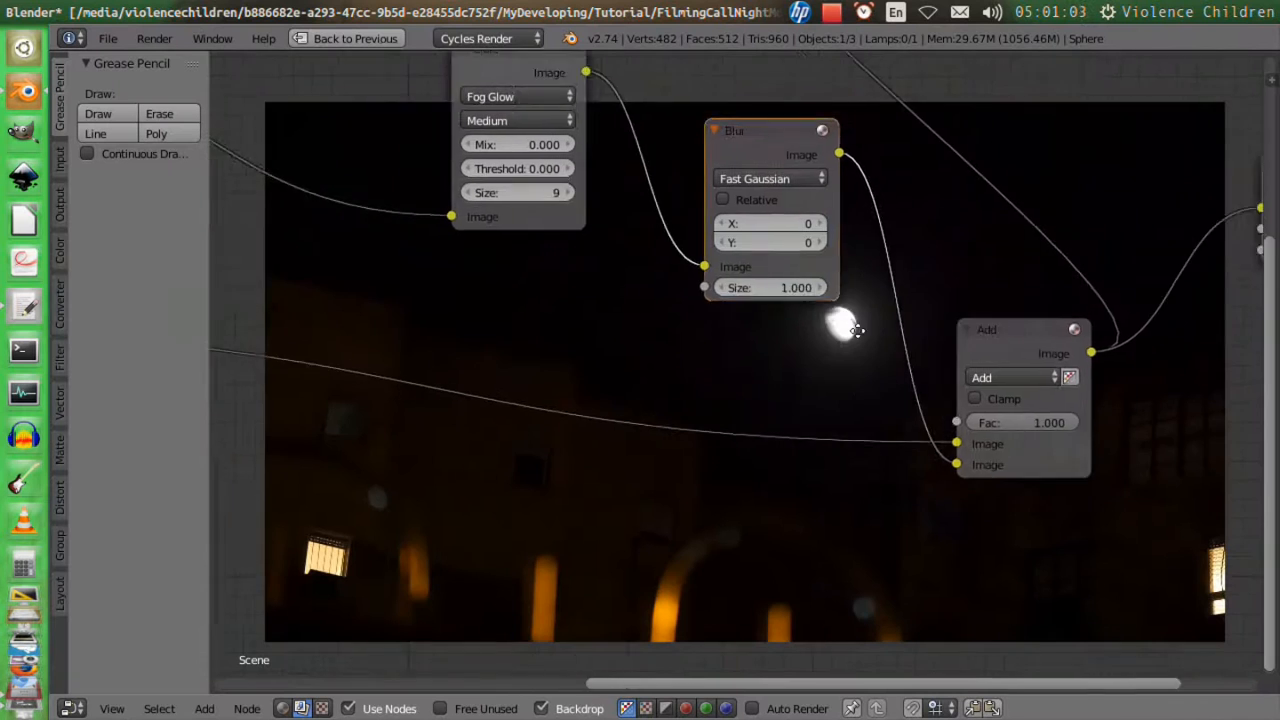
{"action": "middle_click_drag", "start_coordinate": [888, 346], "coordinate": [867, 318]}
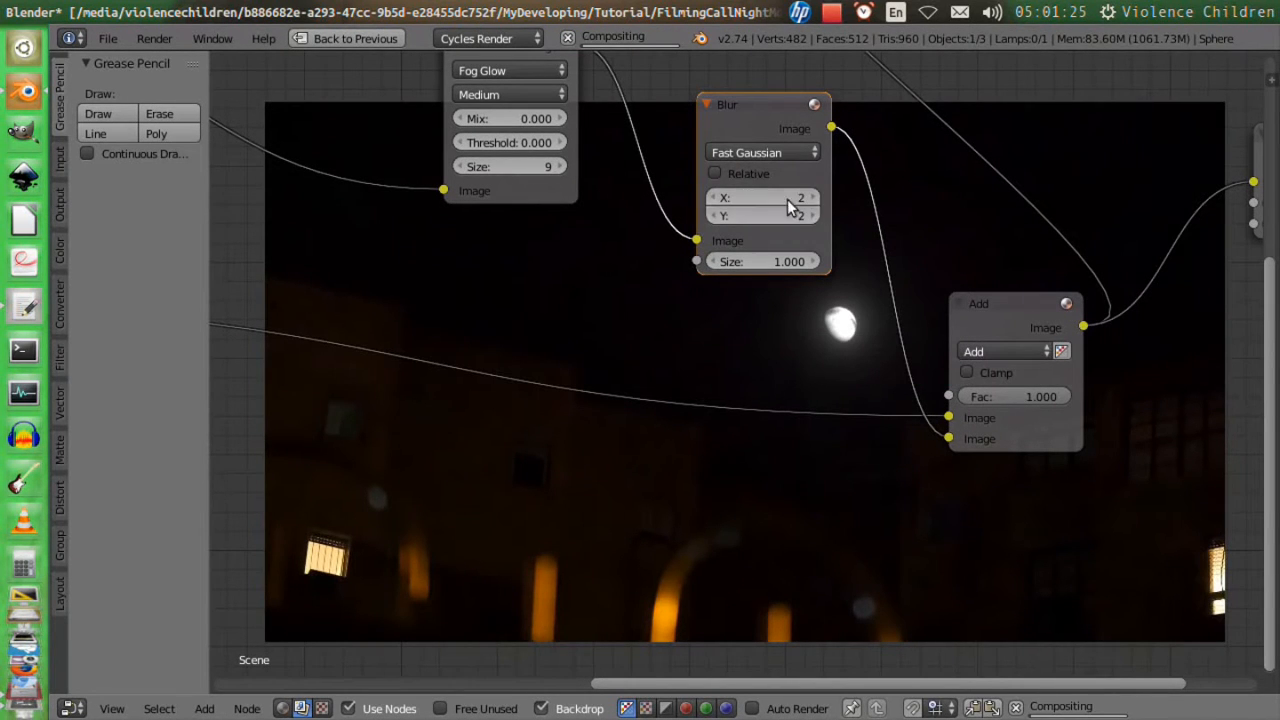
{"action": "left_click", "coordinate": [737, 176]}
{"action": "middle_click_drag", "start_coordinate": [831, 292], "coordinate": [773, 275]}
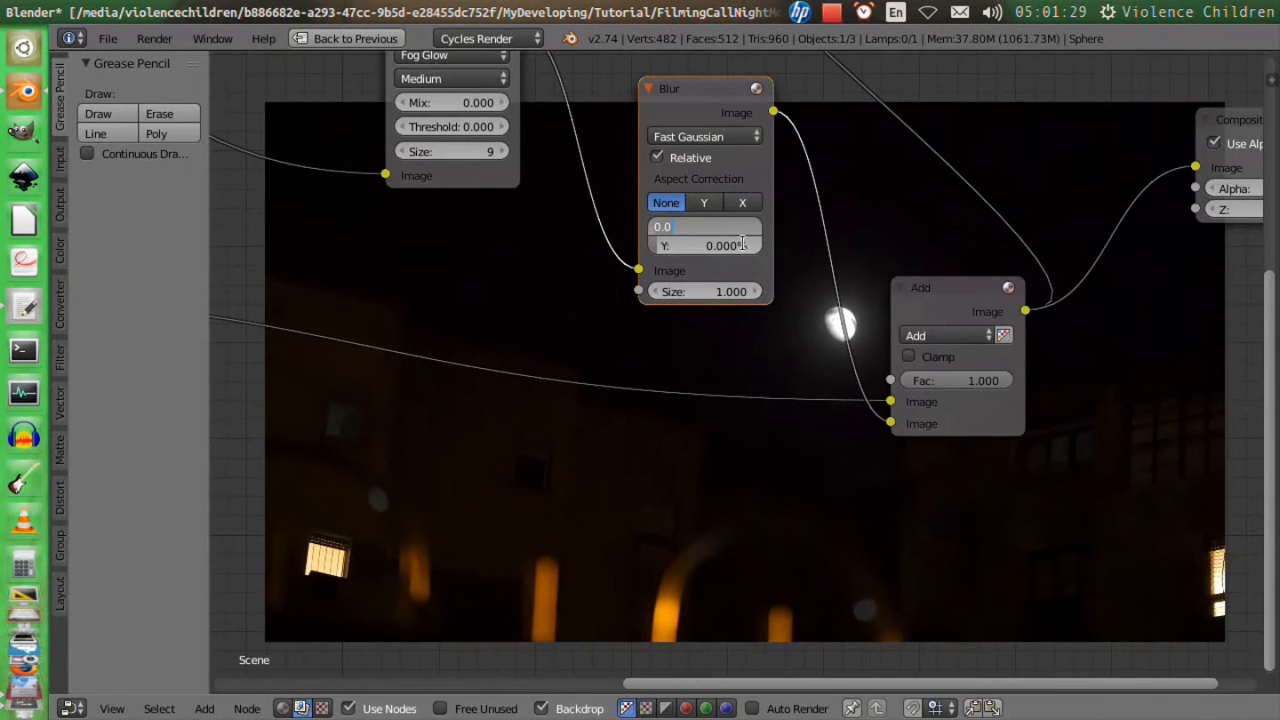
{"action": "type", "text": "01"}
{"action": "key", "text": "Return"}
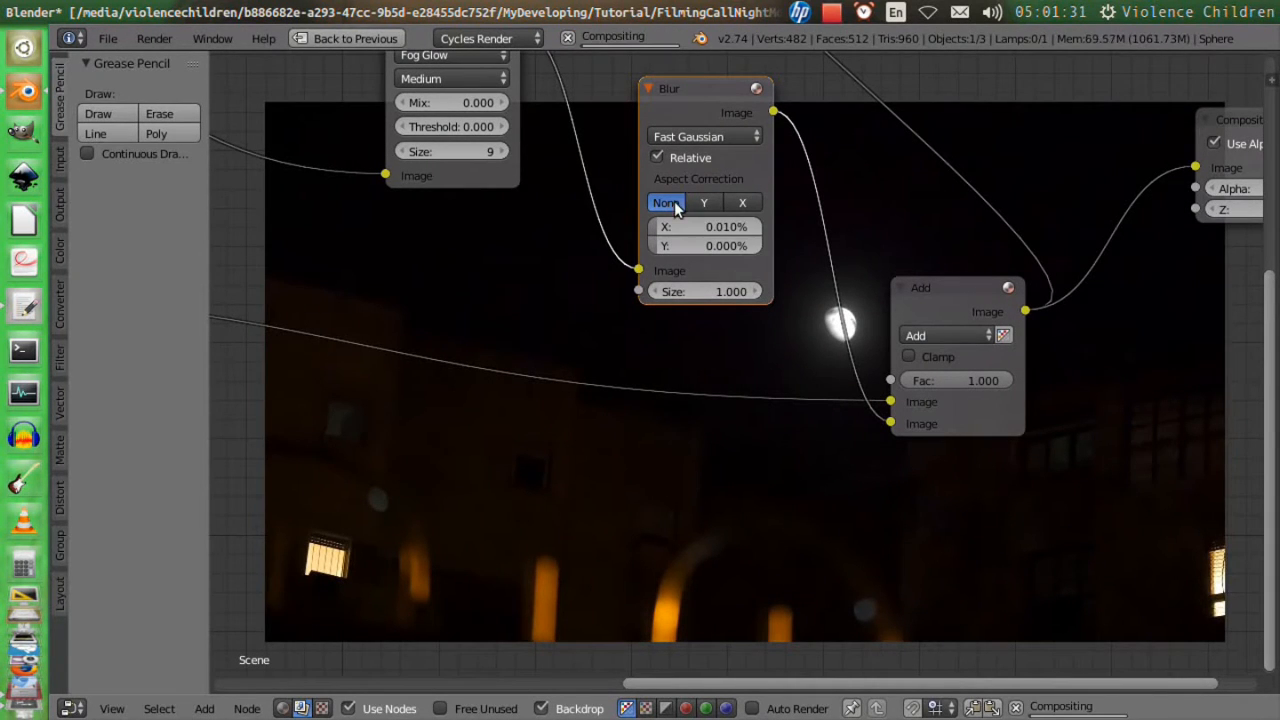
Try an X size of 0.1% on the Blur node and select the Add node to check the moon's softness.
{"action": "left_click", "coordinate": [699, 227]}
{"action": "type", "text": "."}
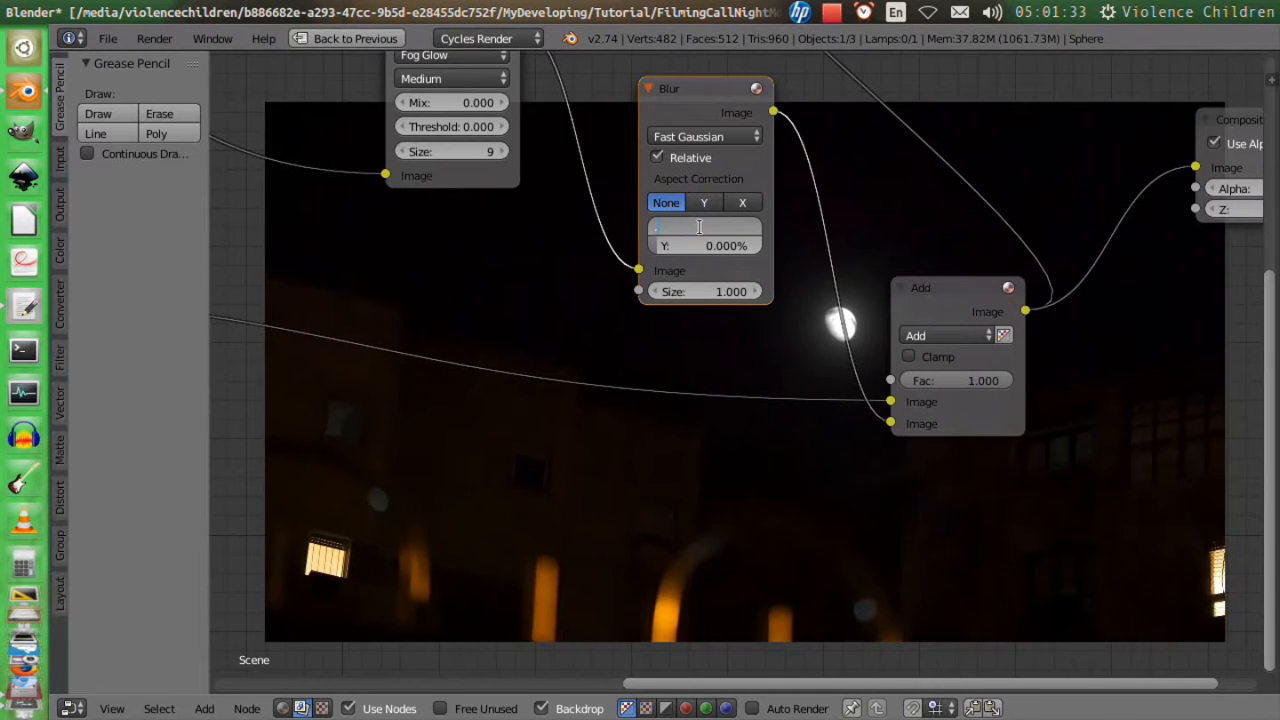
{"action": "type", "text": "01"}
{"action": "key", "text": "Return"}
{"action": "left_click", "coordinate": [701, 229]}
{"action": "type", "text": ".1"}
{"action": "key", "text": "Return"}
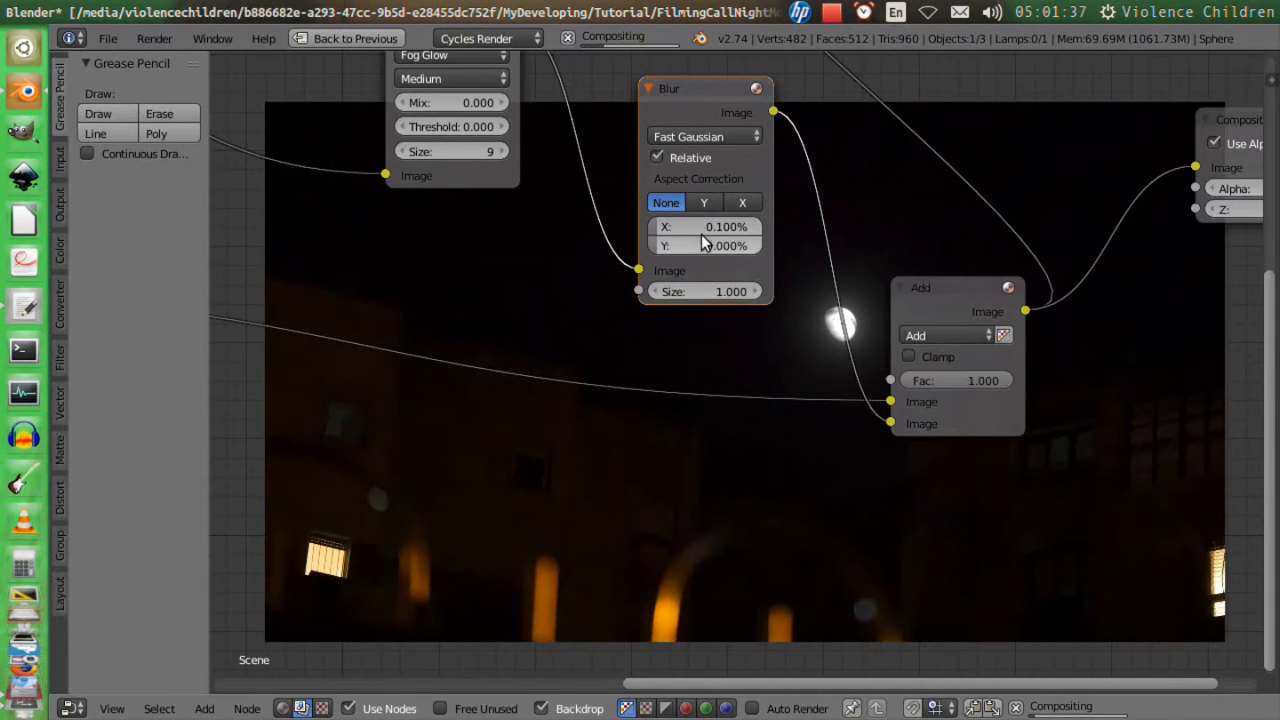
{"action": "right_click", "coordinate": [938, 291]}
{"action": "middle_click_drag", "start_coordinate": [846, 325], "coordinate": [862, 410]}
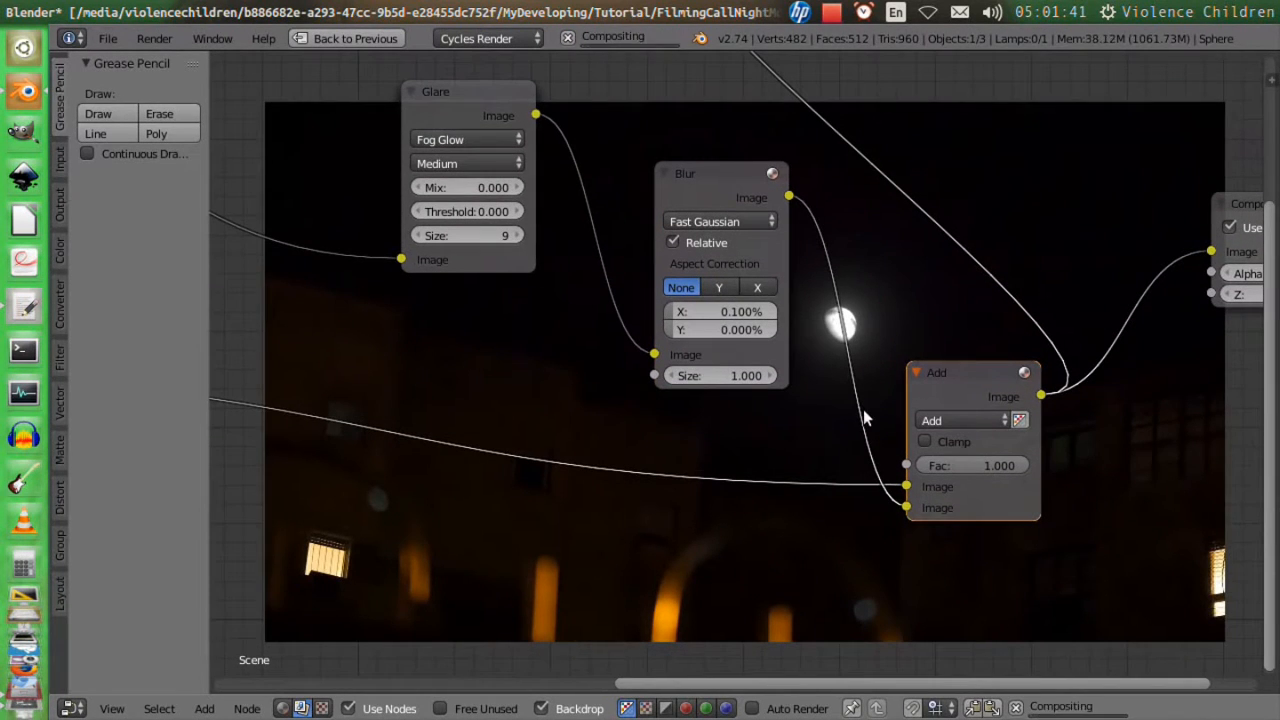
Keyframe the Blur node's X and Y sizes at 0.25%, save the file, and leave the full-screen node view.
{"action": "left_click", "coordinate": [680, 330]}
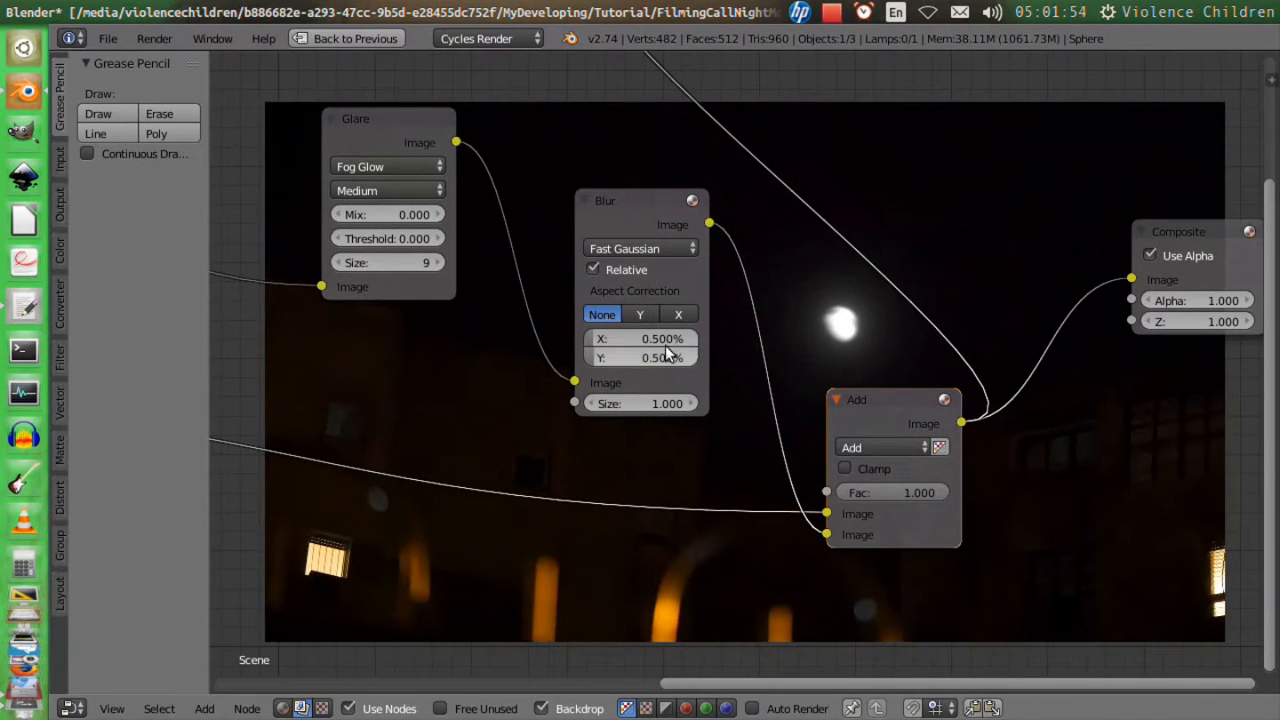
{"action": "left_click", "coordinate": [657, 340]}
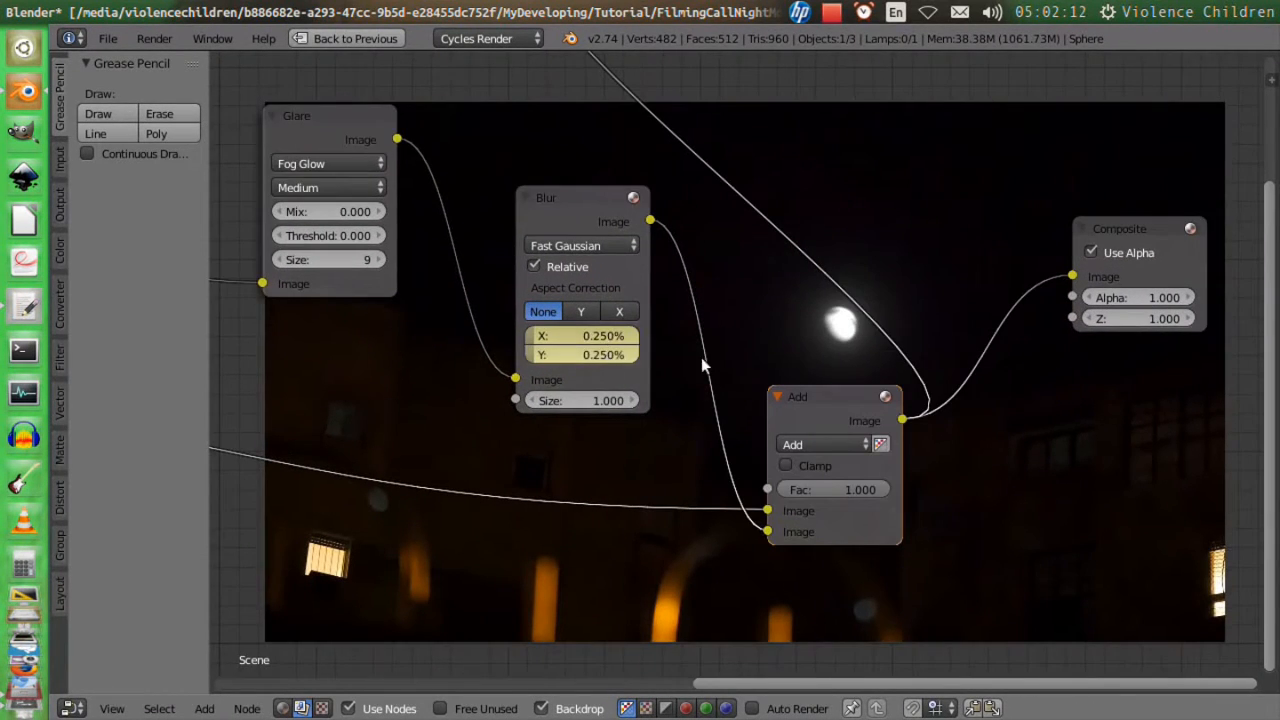
{"action": "key", "text": "ctrl+s"}
{"action": "left_click", "coordinate": [734, 349]}
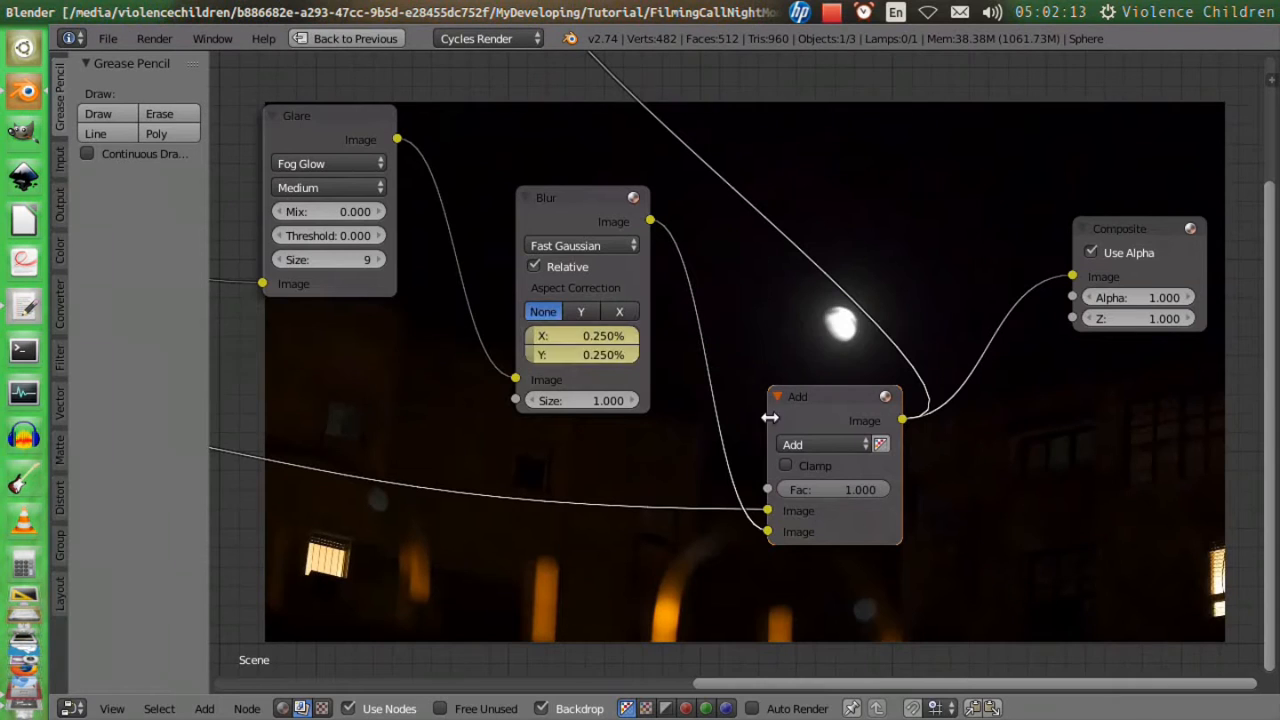
{"action": "key", "text": "ctrl+Up"}
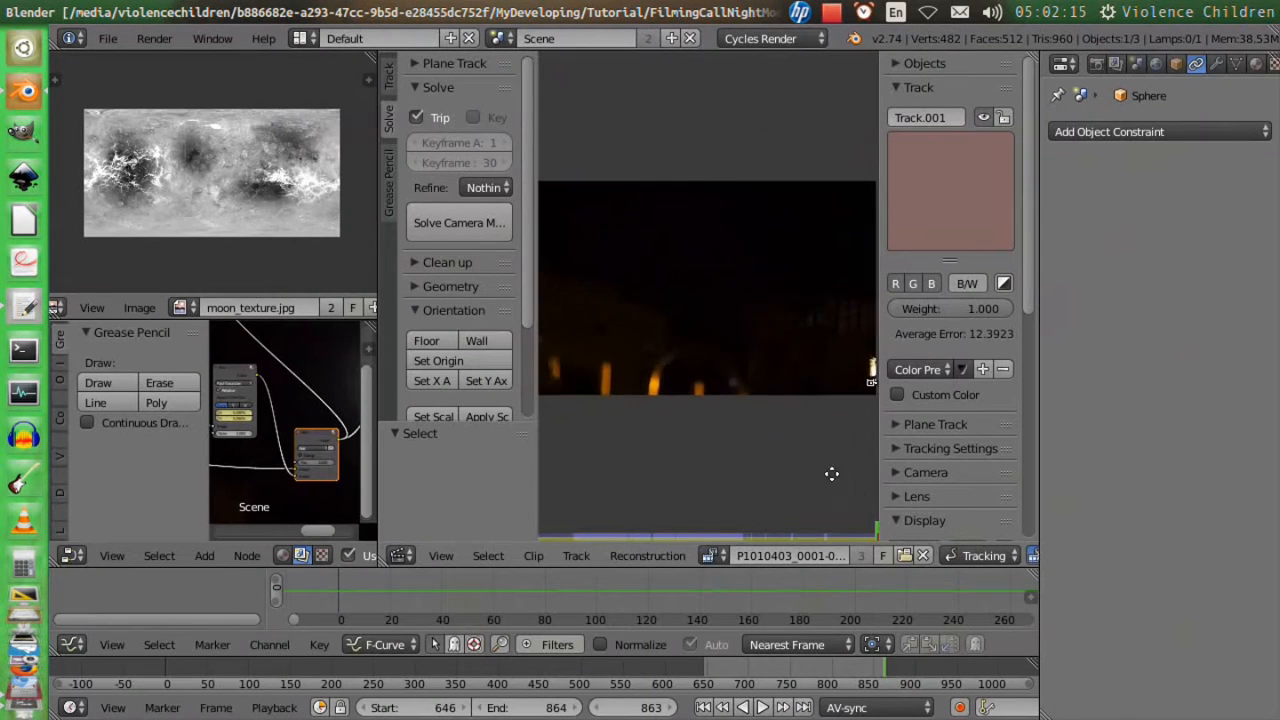
Go to frame 783 and keyframe the Blur node's X and Y sizes at 0.25% there.
{"action": "scroll", "coordinate": [797, 437], "scroll_direction": "up", "scroll_amount": 5}
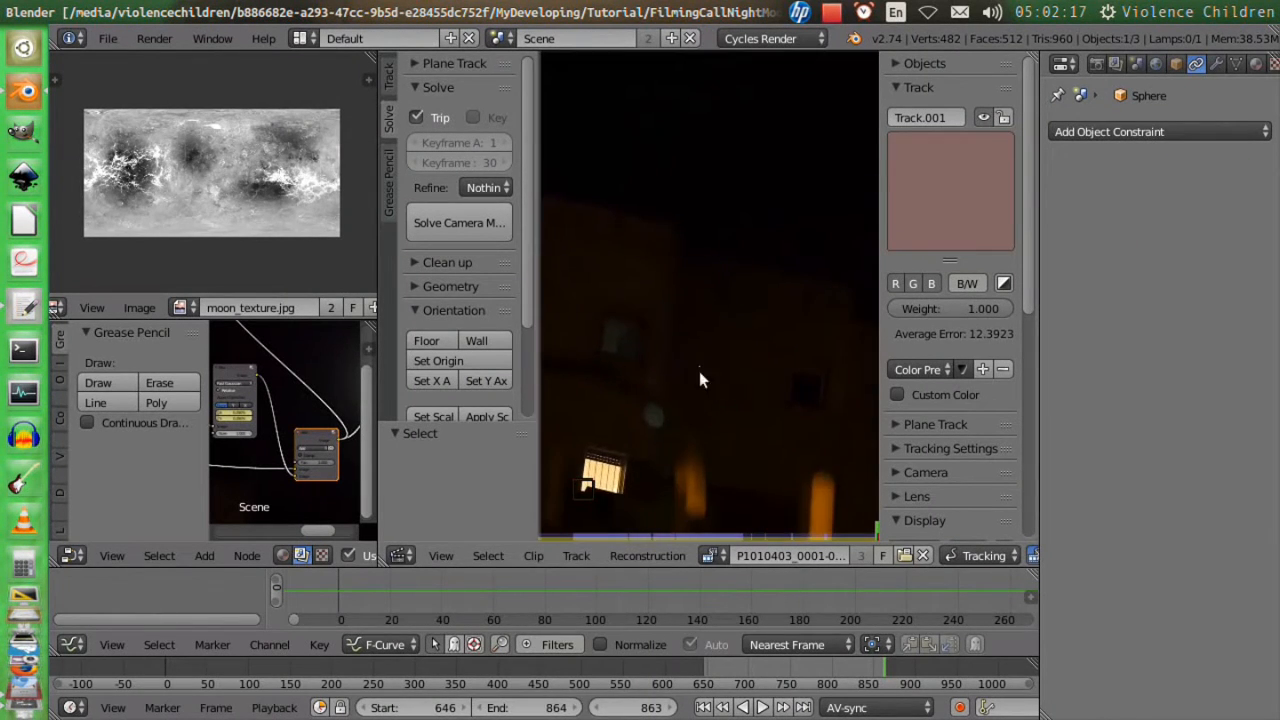
{"action": "left_click_drag", "start_coordinate": [872, 666], "coordinate": [814, 663]}
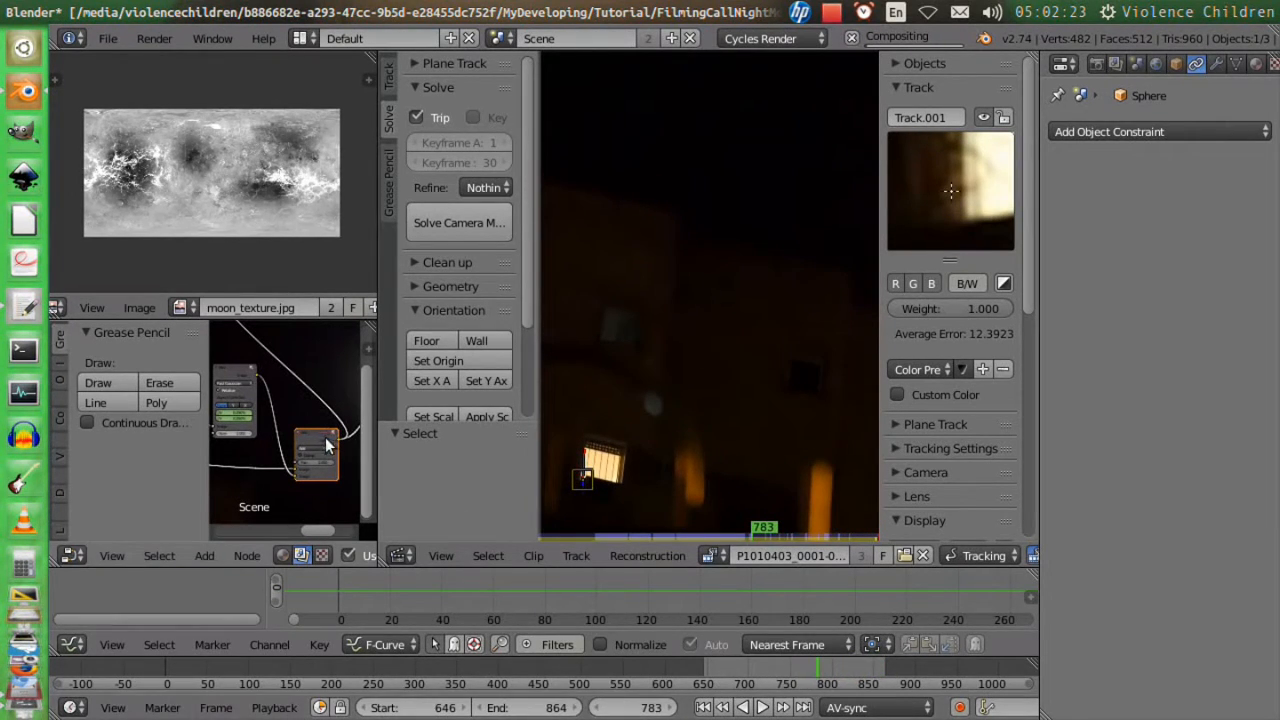
{"action": "key", "text": "ctrl+space"}
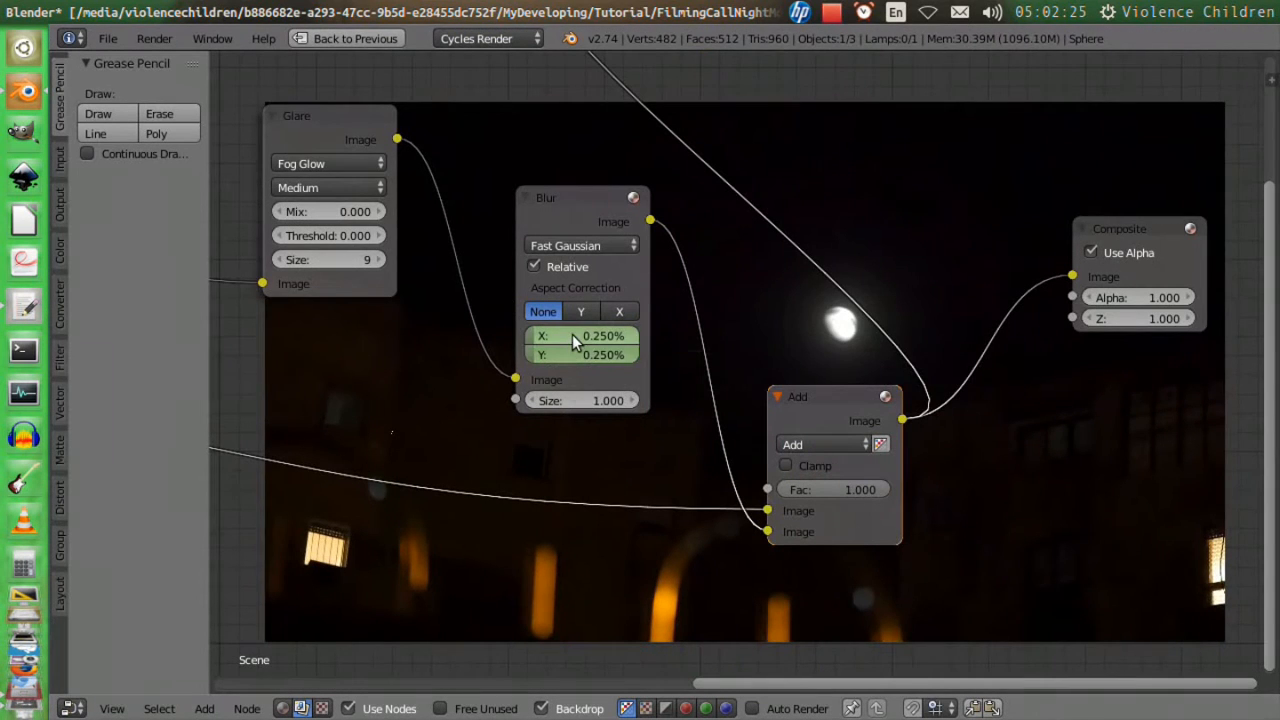
{"action": "key", "text": "ctrl+space"}
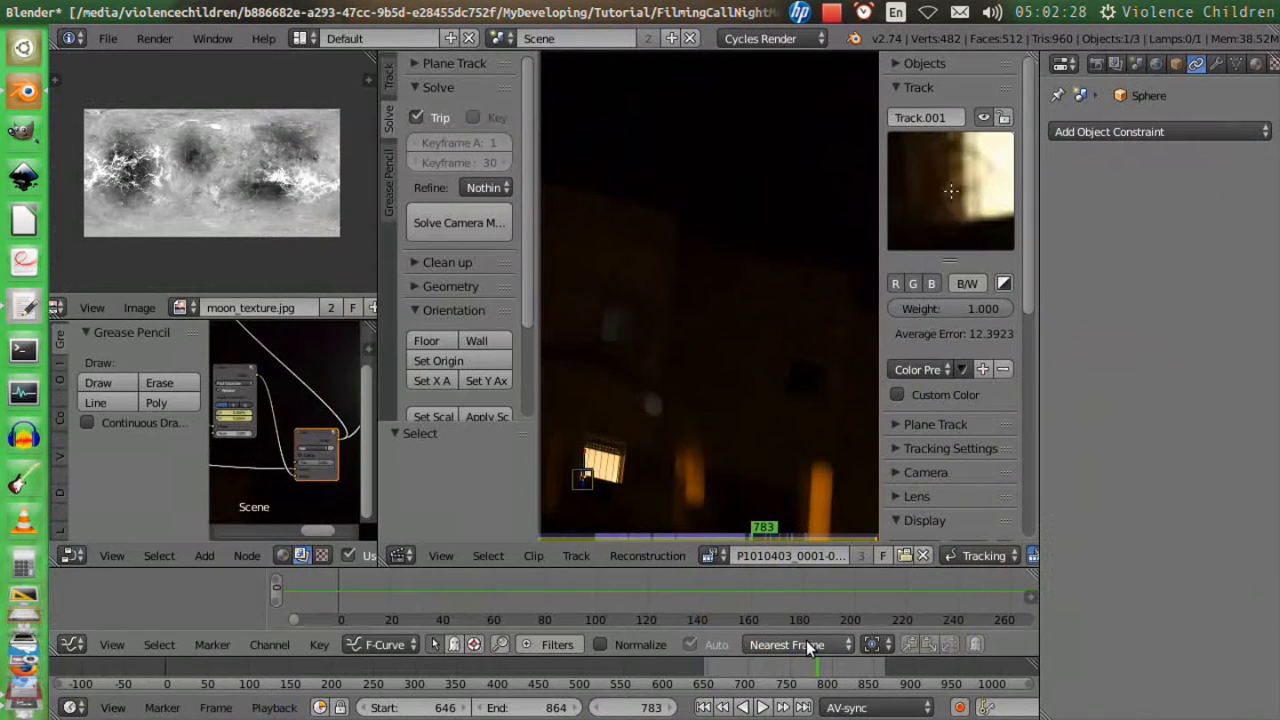
Go to frame 646, the start of the shot, and set the Blur node's X and Y sizes to 1%.
{"action": "left_click_drag", "start_coordinate": [795, 665], "coordinate": [702, 668]}
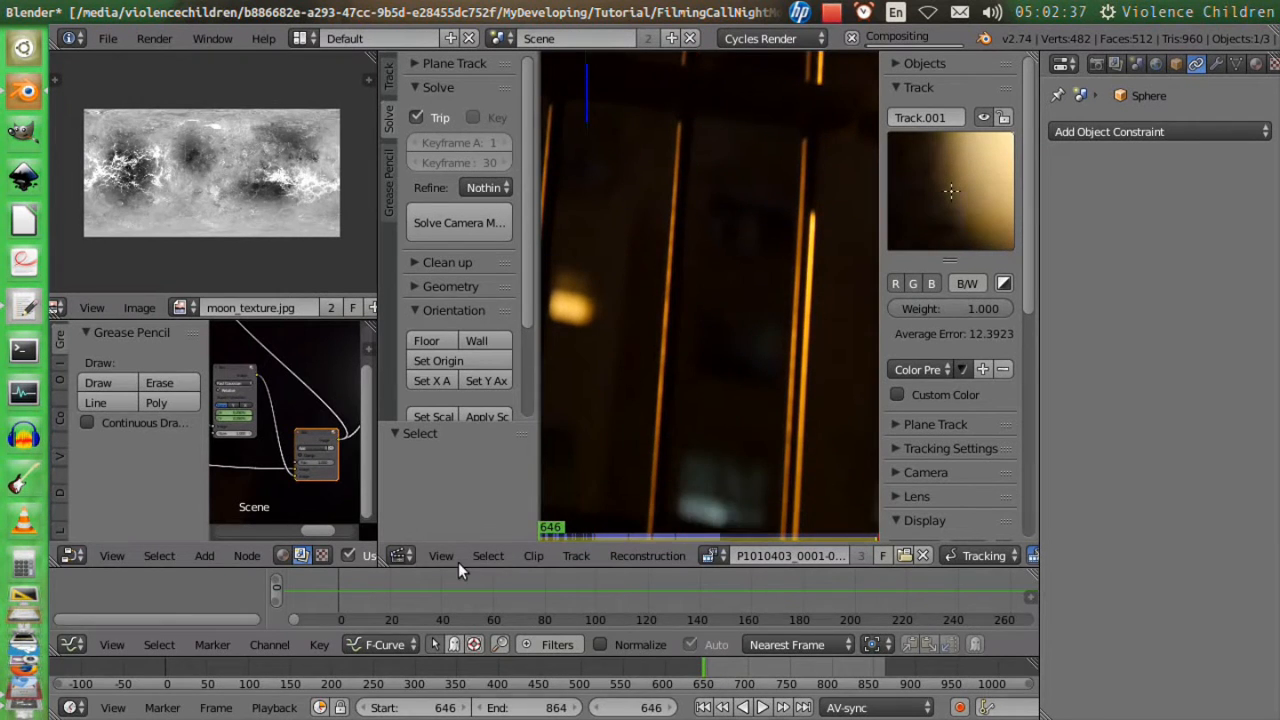
{"action": "key", "text": "ctrl+Up"}
{"action": "left_click", "coordinate": [577, 334]}
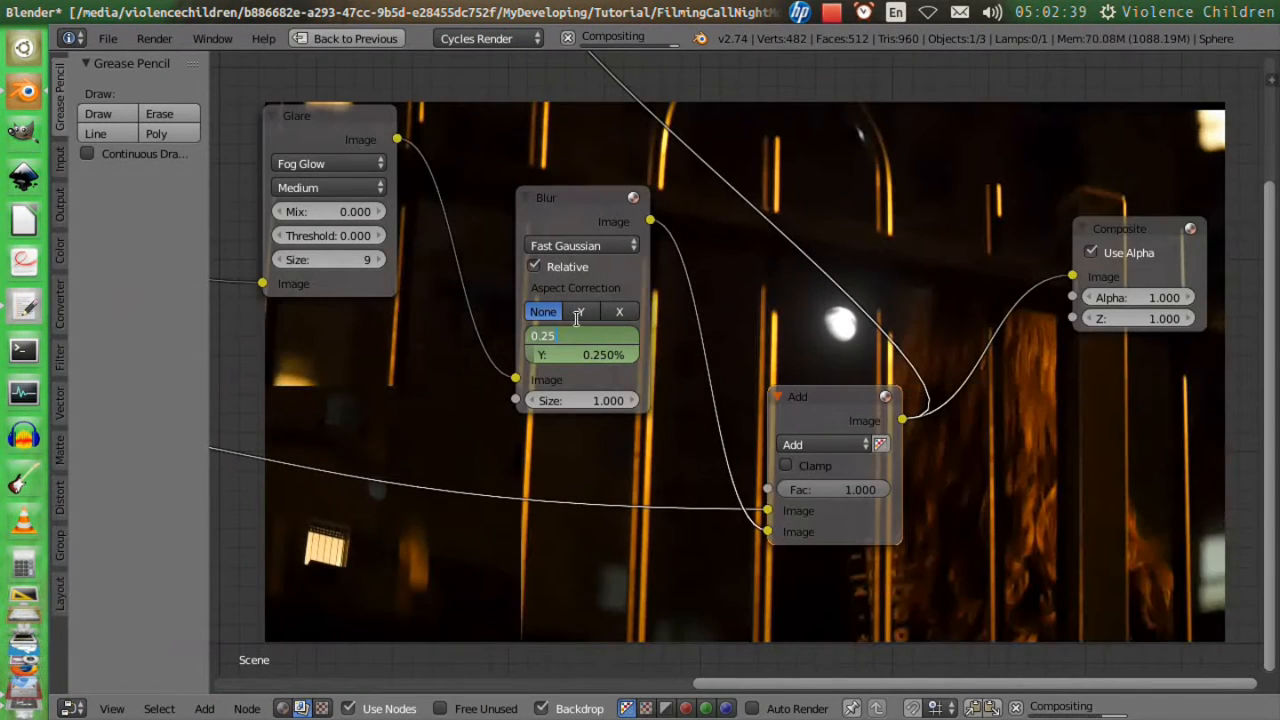
{"action": "type", "text": "1"}
{"action": "key", "text": "Return"}
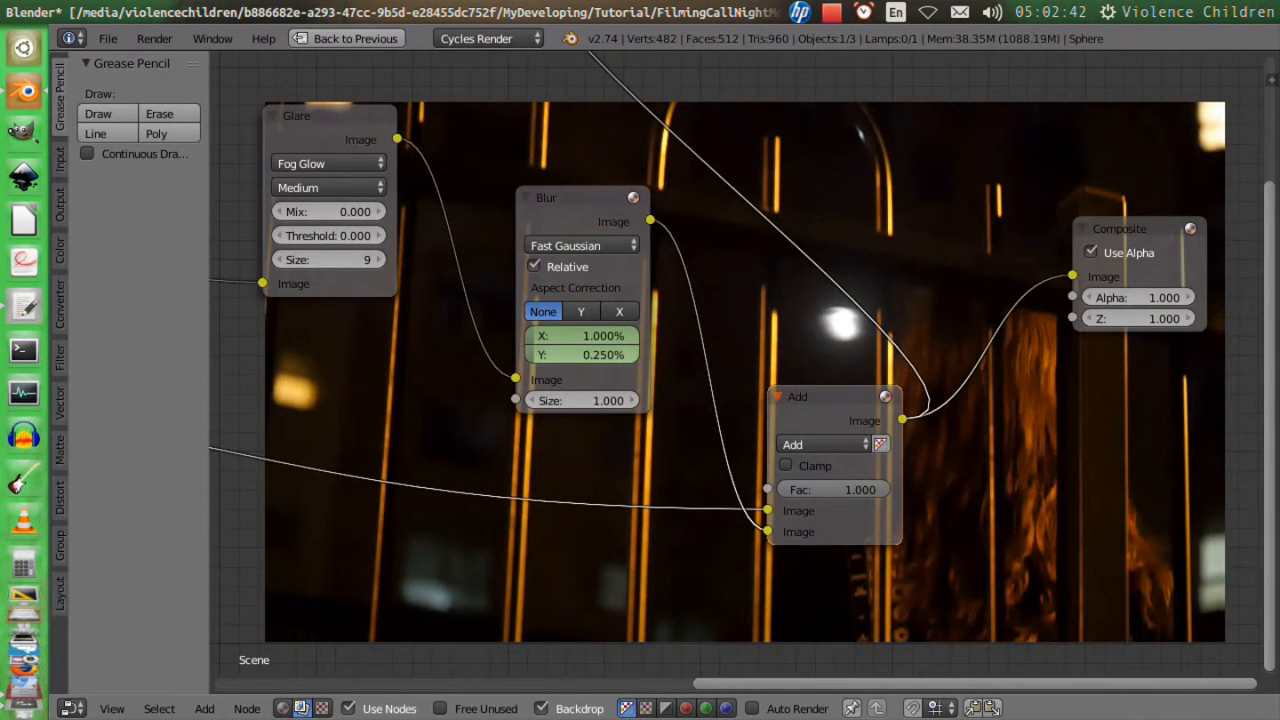
{"action": "left_click", "coordinate": [596, 353]}
{"action": "type", "text": "1"}
{"action": "key", "text": "Return"}
Set the Blur node's X and Y sizes to 1.2% and keyframe both at frame 646.
{"action": "left_click", "coordinate": [585, 335]}
{"action": "type", "text": "1.2"}
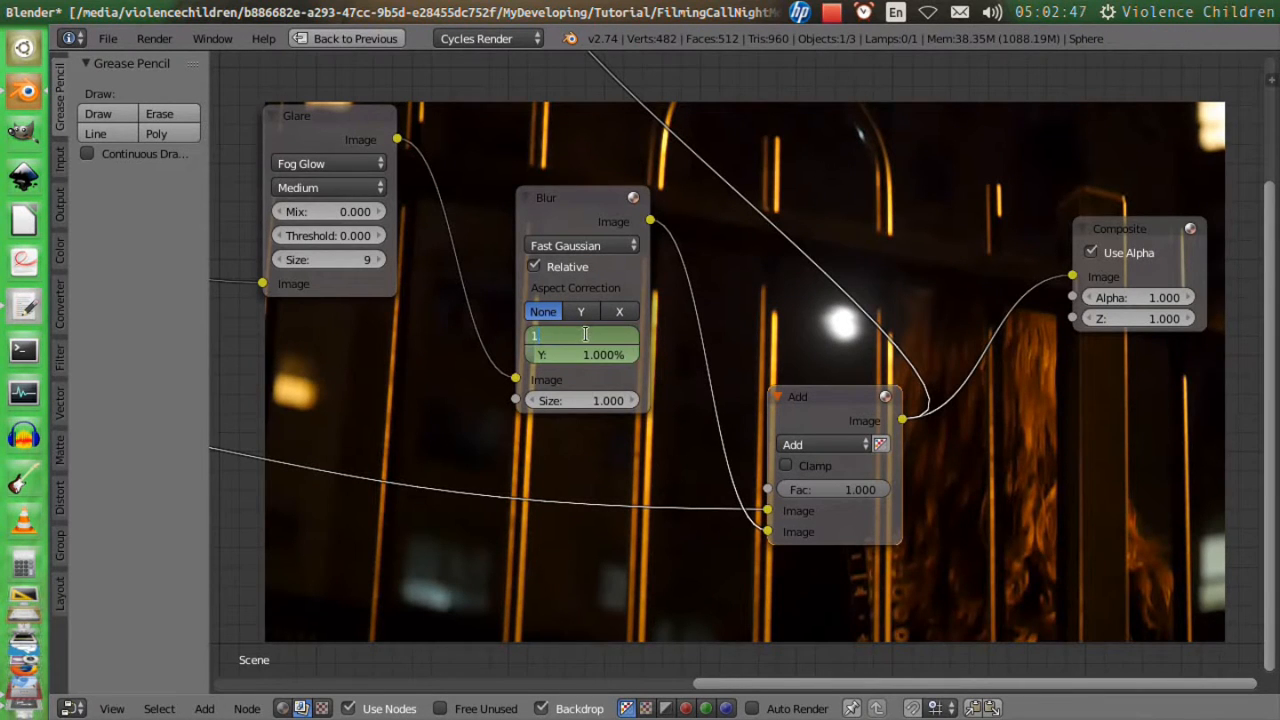
{"action": "key", "text": "Tab"}
{"action": "key", "text": "i"}
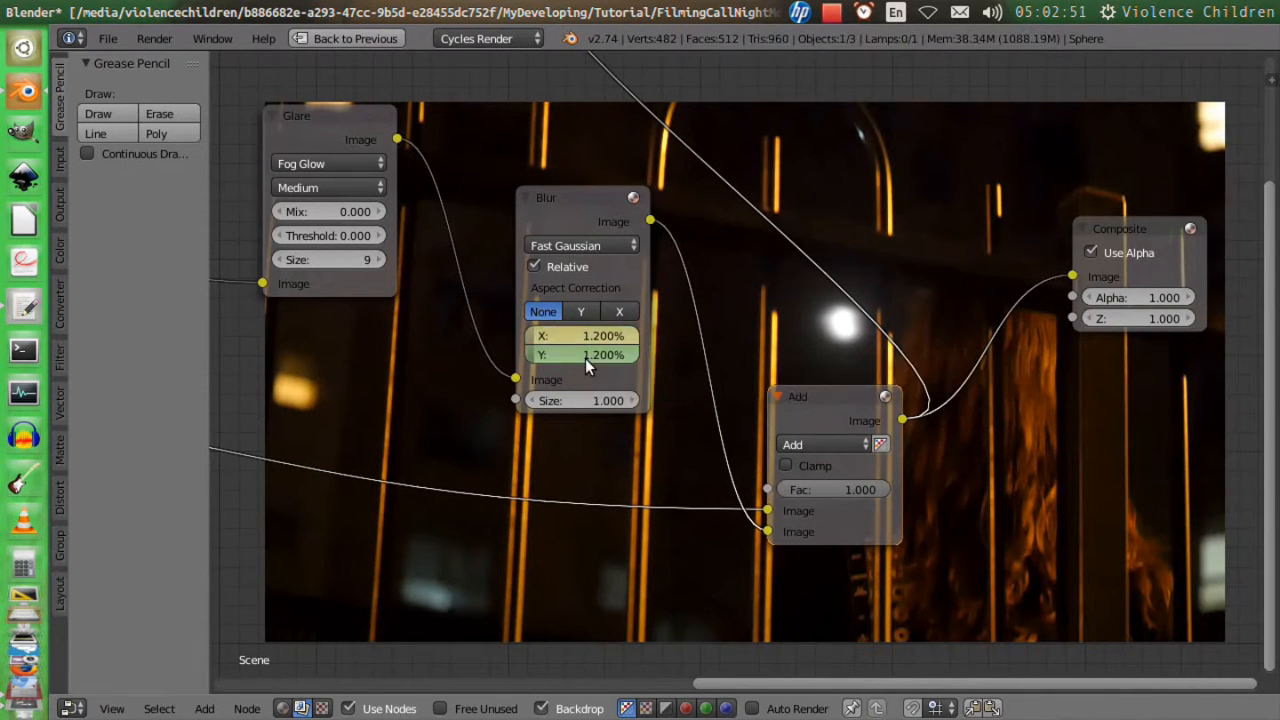
{"action": "key", "text": "i"}
Step through the frames between the blur keyframes to check how the moon's softness changes against the footage.
{"action": "key", "text": "Left"}
{"action": "key", "text": "Left"}
{"action": "key", "text": "Left"}
{"action": "key", "text": "Left"}
{"action": "key", "text": "Left"}
{"action": "key", "text": "Left"}
{"action": "key", "text": "Left"}
{"action": "key", "text": "Left"}
{"action": "key", "text": "Left"}
{"action": "key", "text": "Left"}
{"action": "key", "text": "Left"}
{"action": "key", "text": "Left"}
{"action": "key", "text": "Left"}
{"action": "key", "text": "Left"}
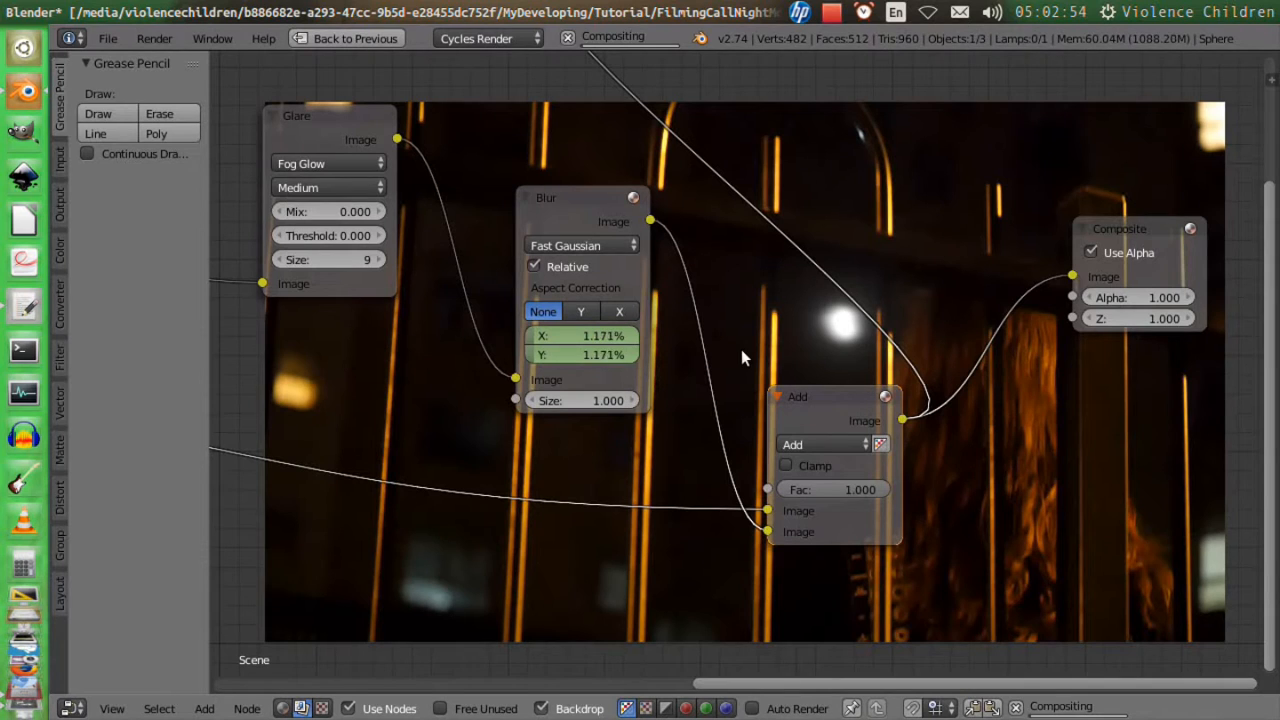
{"action": "key", "text": "Left"}
{"action": "key", "text": "Left"}
{"action": "key", "text": "Left"}
{"action": "key", "text": "Left"}
{"action": "key", "text": "Left"}
{"action": "key", "text": "Left"}
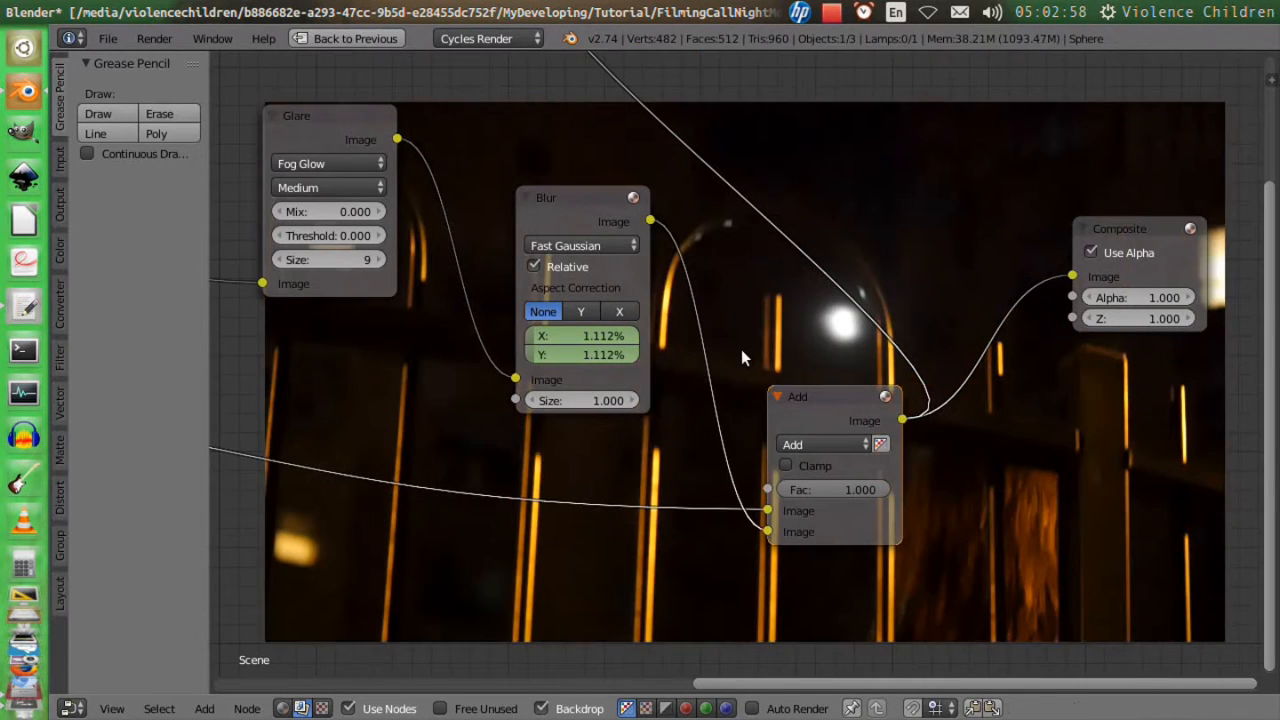
{"action": "key", "text": "Left"}
{"action": "key", "text": "Left"}
{"action": "key", "text": "Left"}
{"action": "key", "text": "Left"}
{"action": "key", "text": "Left"}
{"action": "key", "text": "Left"}
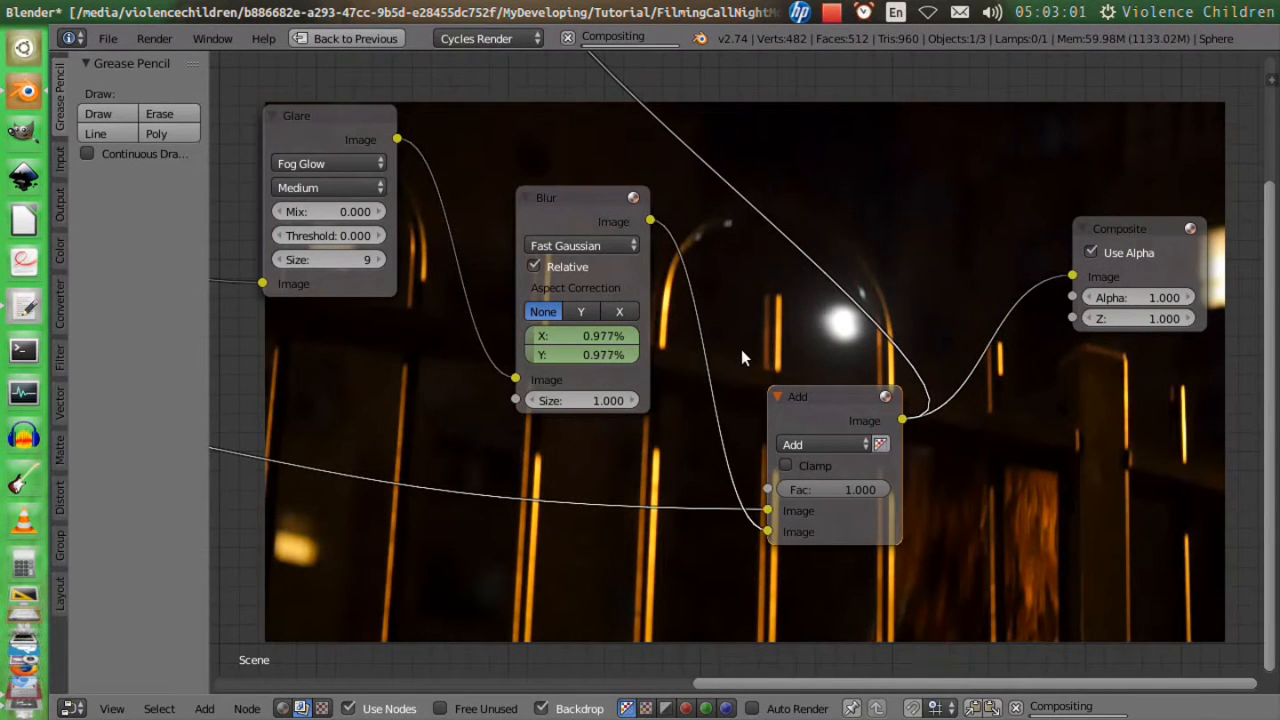
{"action": "key", "text": "Left"}
{"action": "key", "text": "Left"}
{"action": "key", "text": "Left"}
{"action": "key", "text": "Left"}
{"action": "key", "text": "Left"}
{"action": "key", "text": "Left"}
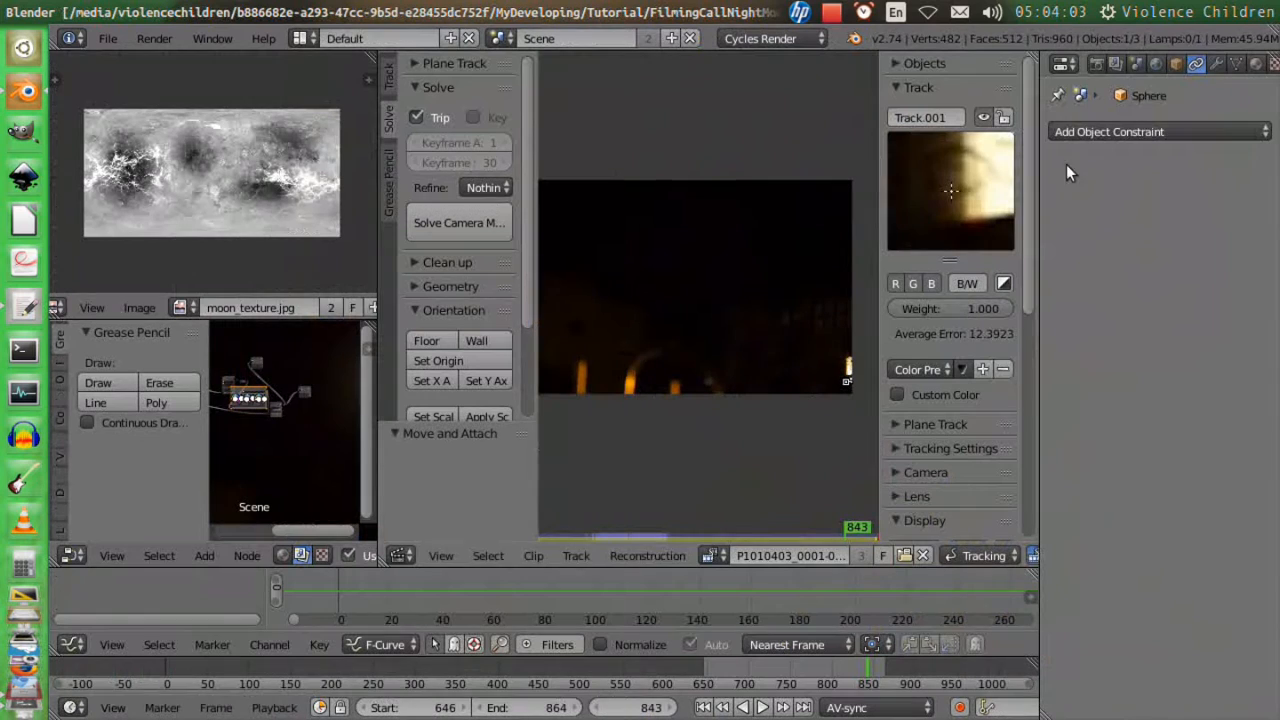
Set the render output format to AVI JPEG.
{"action": "left_click", "coordinate": [1097, 64]}
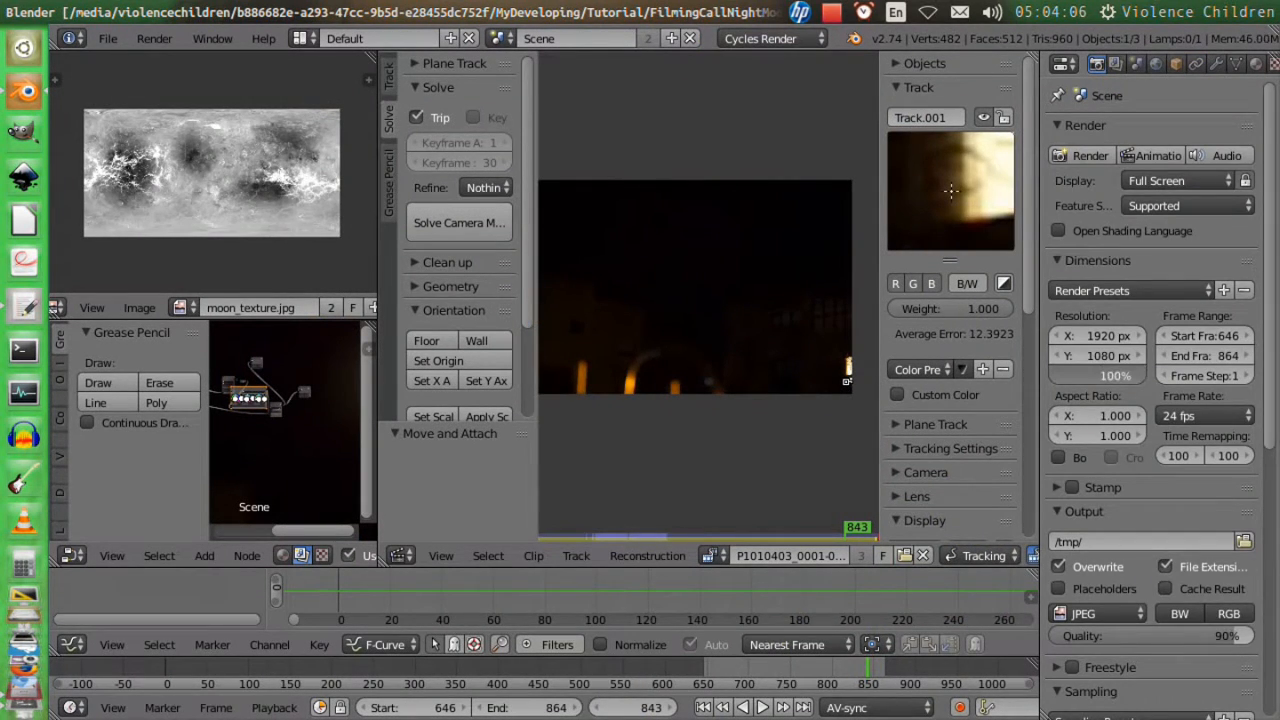
{"action": "left_click", "coordinate": [1128, 612]}
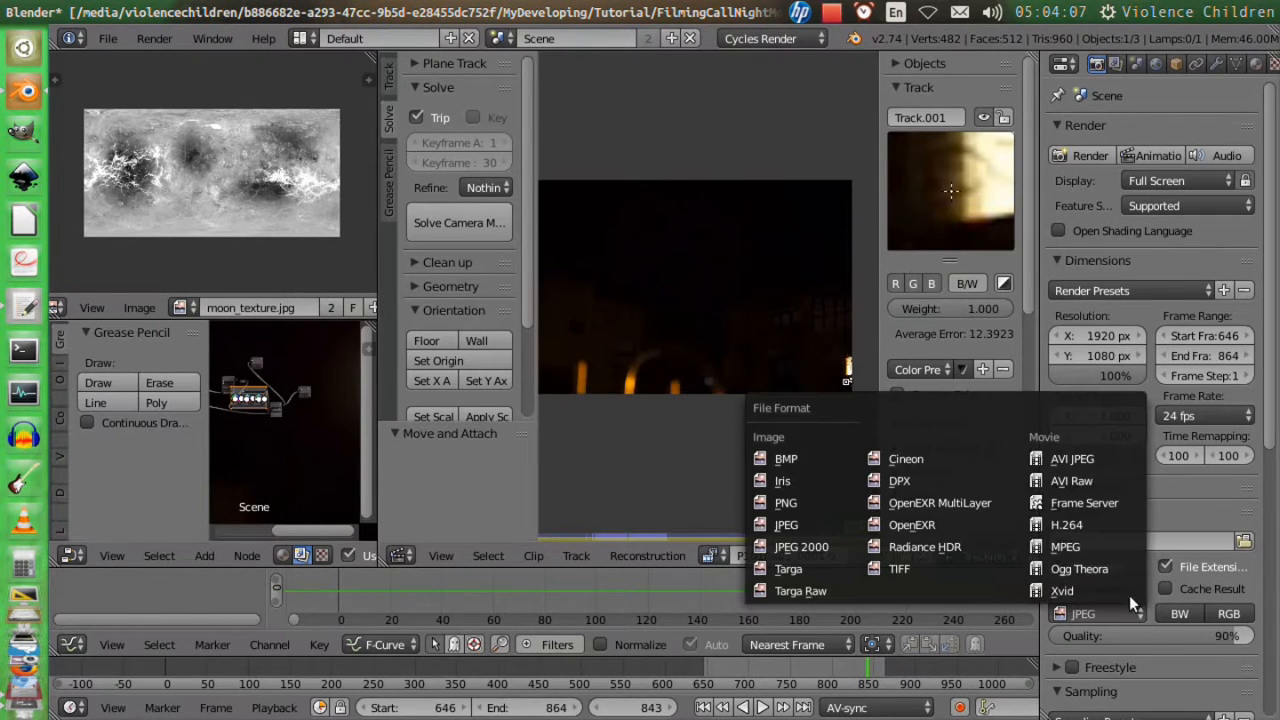
{"action": "left_click", "coordinate": [1099, 460]}
Set the render output location within the project's Clip/footages folder, with a file name beginning with P1010403_.
{"action": "left_click", "coordinate": [1244, 540]}
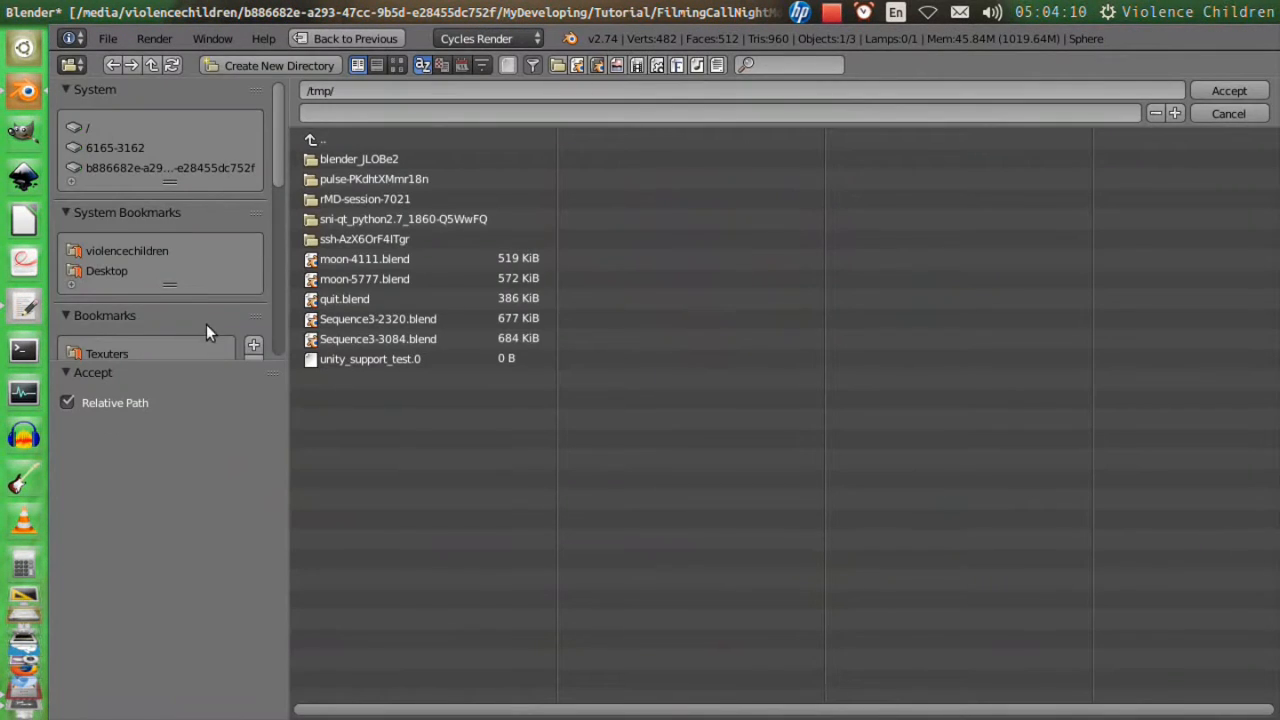
{"action": "scroll", "coordinate": [195, 312], "scroll_direction": "down", "scroll_amount": 5}
{"action": "scroll", "coordinate": [145, 260], "scroll_direction": "down", "scroll_amount": 3}
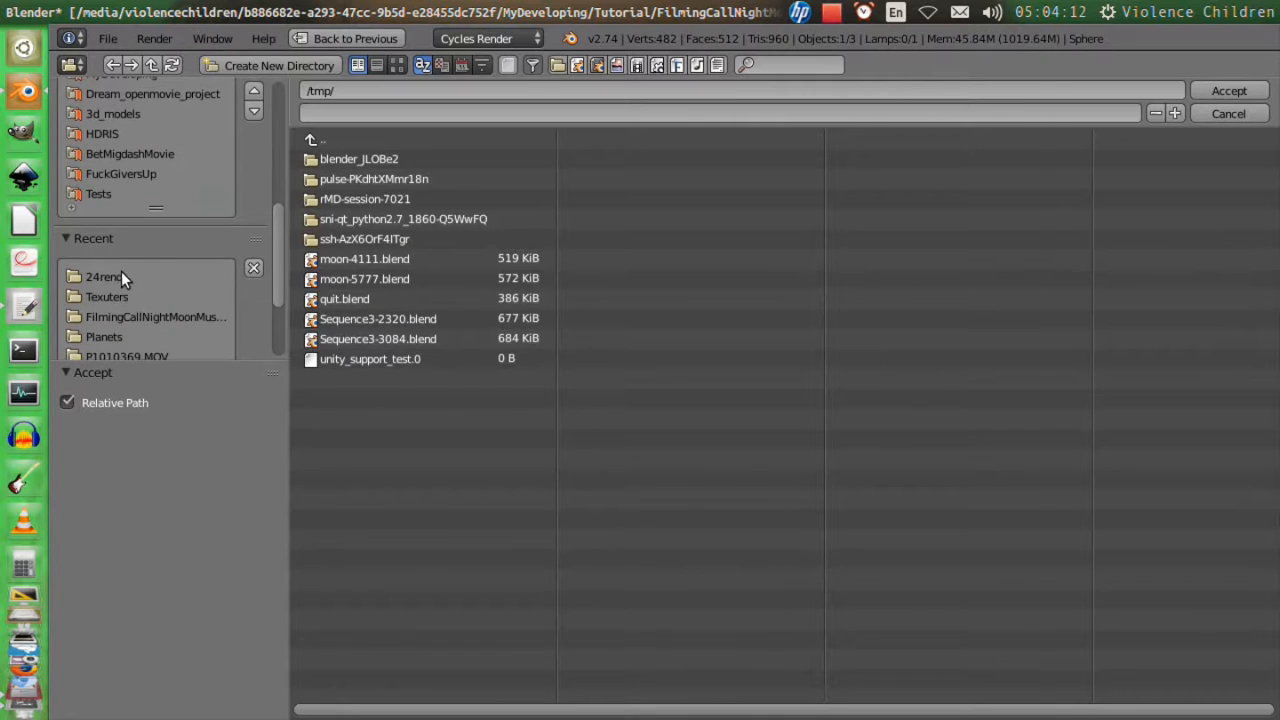
{"action": "left_click", "coordinate": [104, 277]}
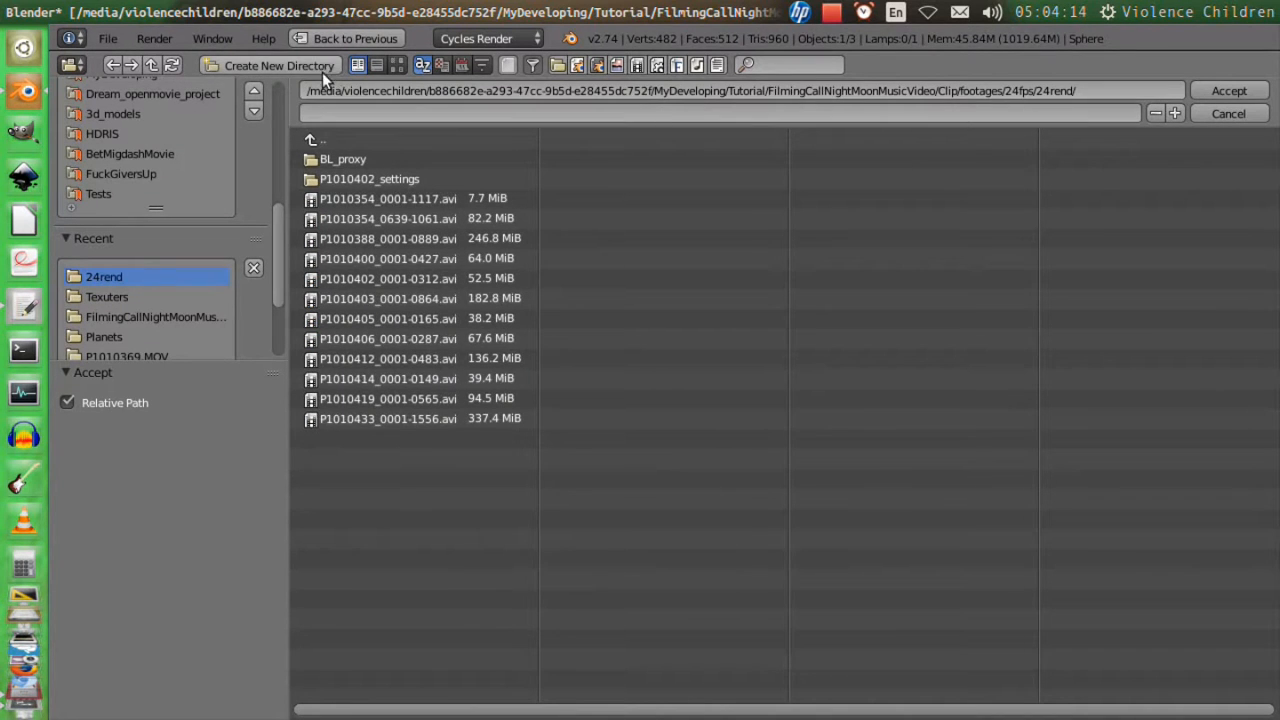
{"action": "left_click", "coordinate": [326, 136]}
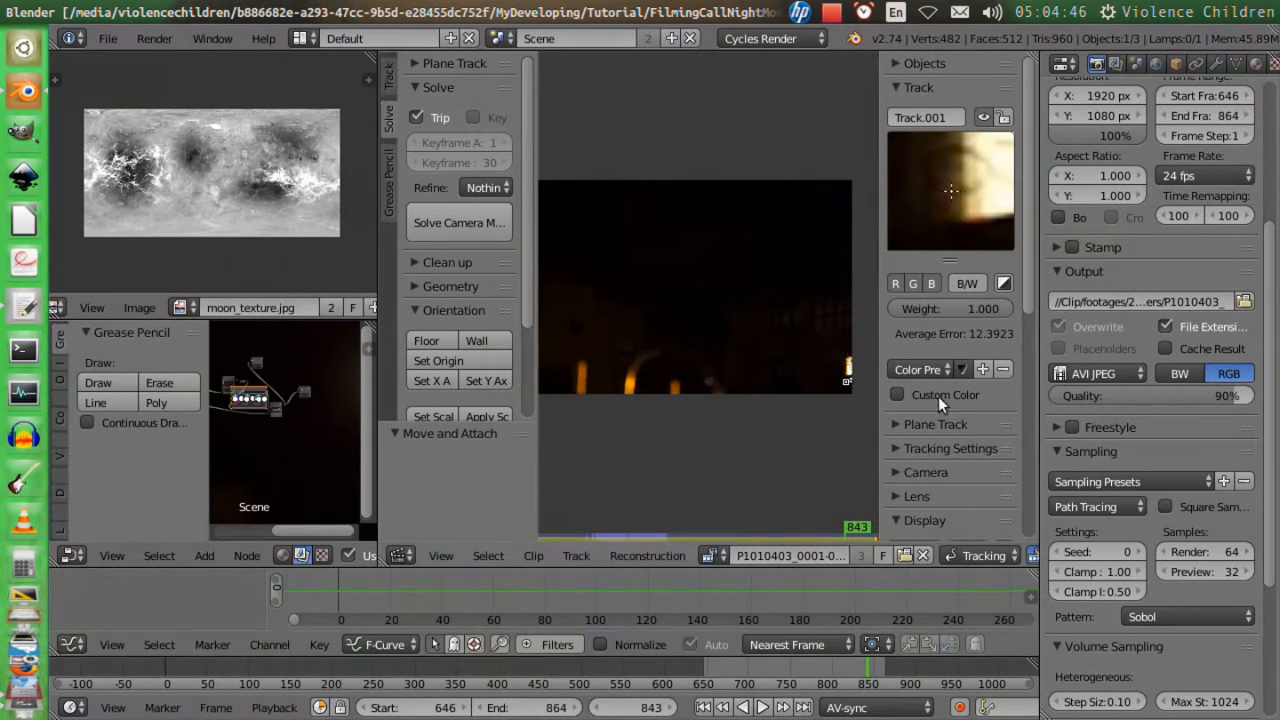
Start rendering the composited shot as a full animation.
{"action": "scroll", "coordinate": [1140, 290], "scroll_direction": "up", "scroll_amount": 4}
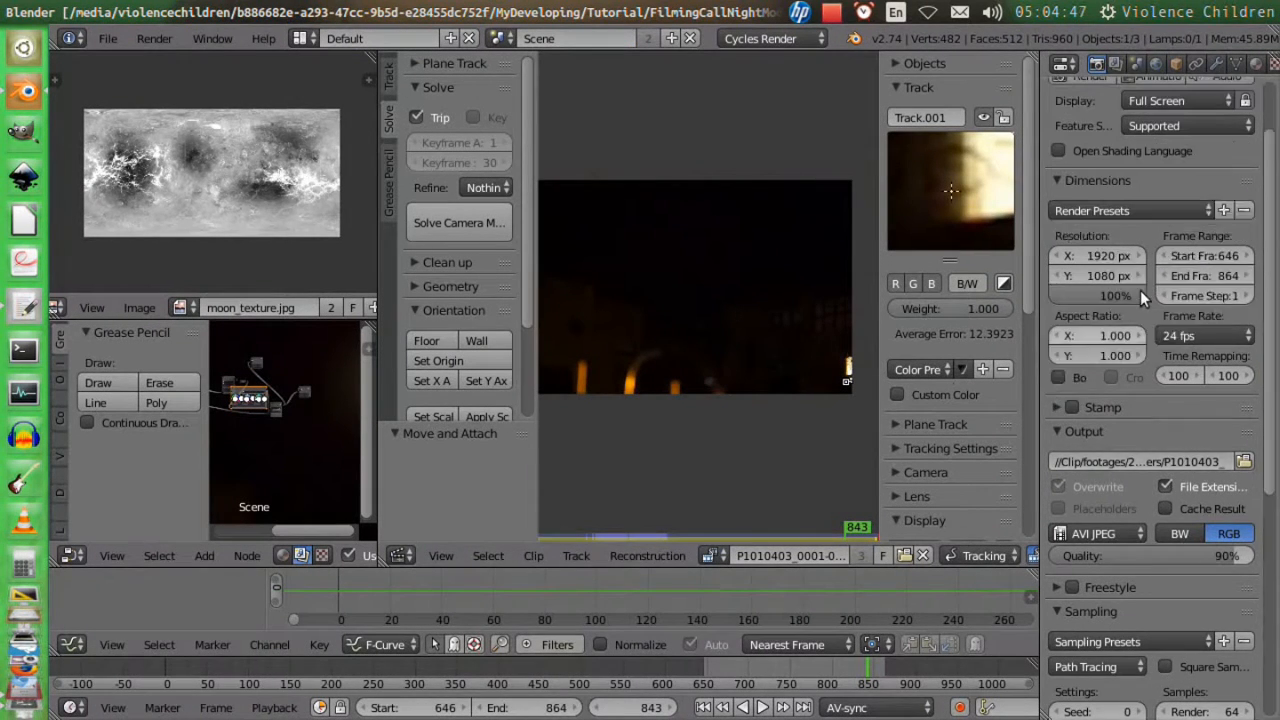
{"action": "scroll", "coordinate": [1140, 290], "scroll_direction": "up", "scroll_amount": 2}
{"action": "left_click", "coordinate": [1152, 160]}
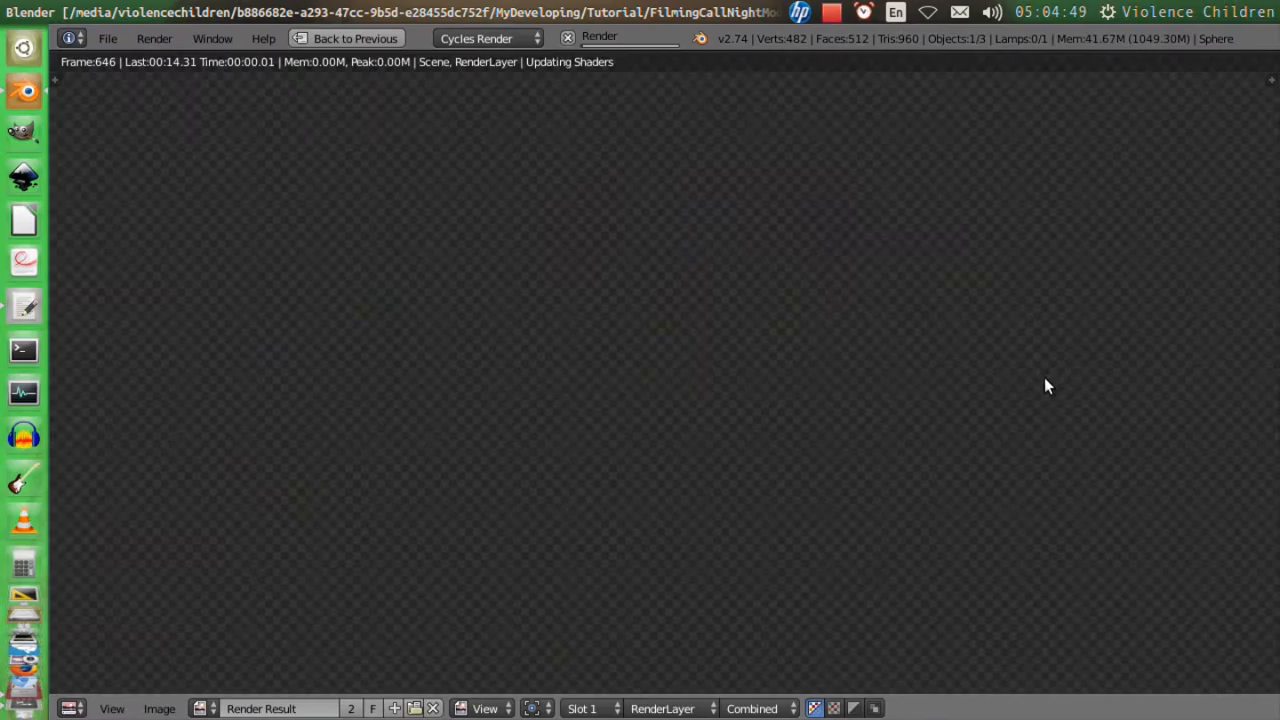